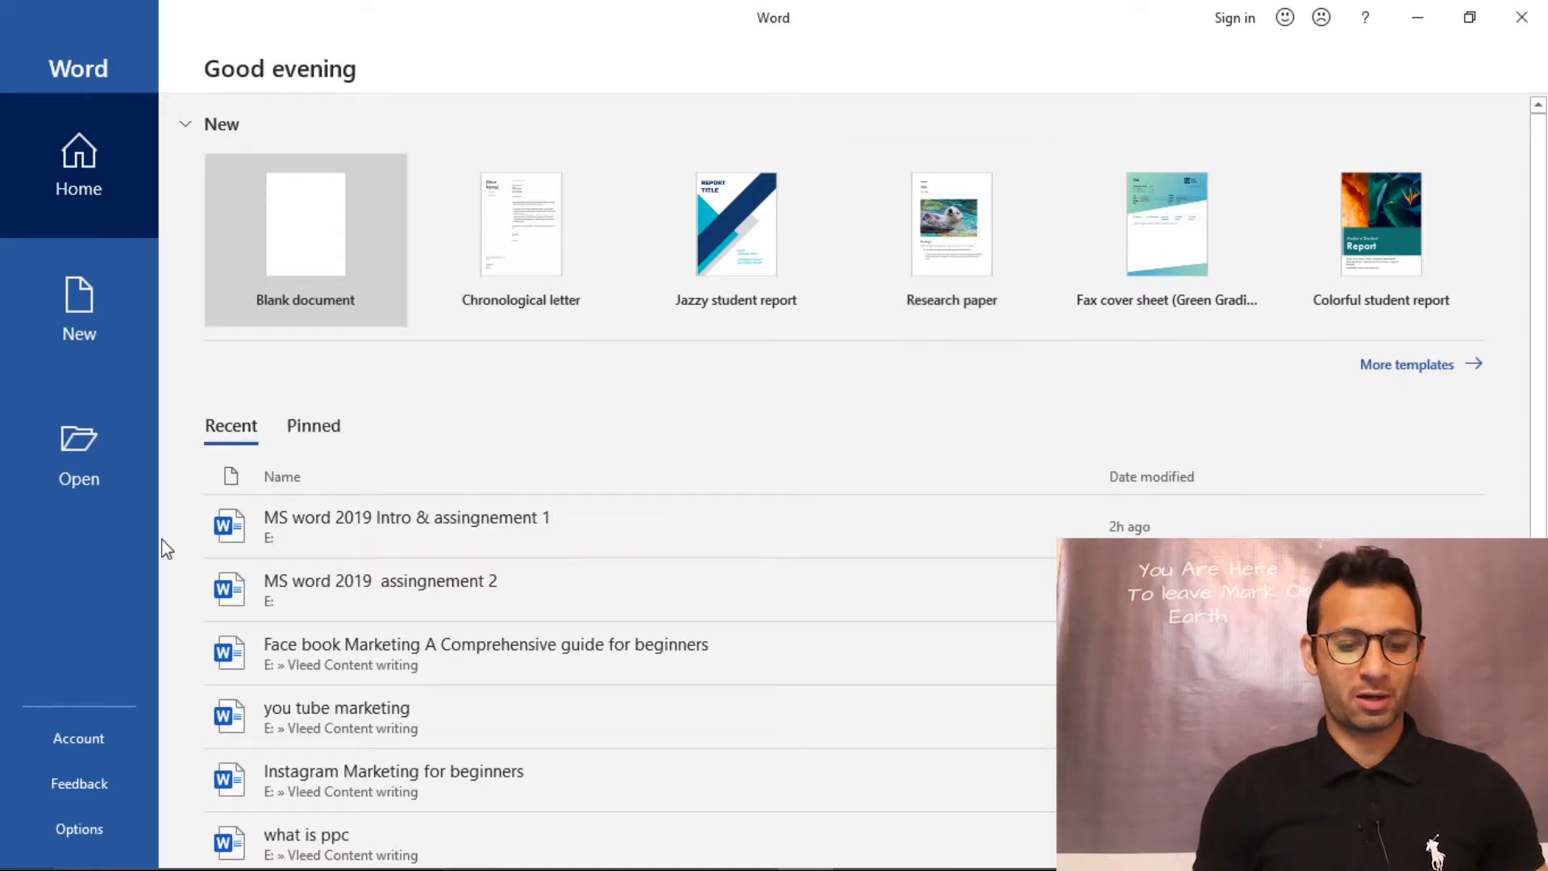
- Open the recent document "MS word 2019 assingnement 2" and examine its plain-text page and its formatted page
{"action": "left_click", "coordinate": [430, 593]}
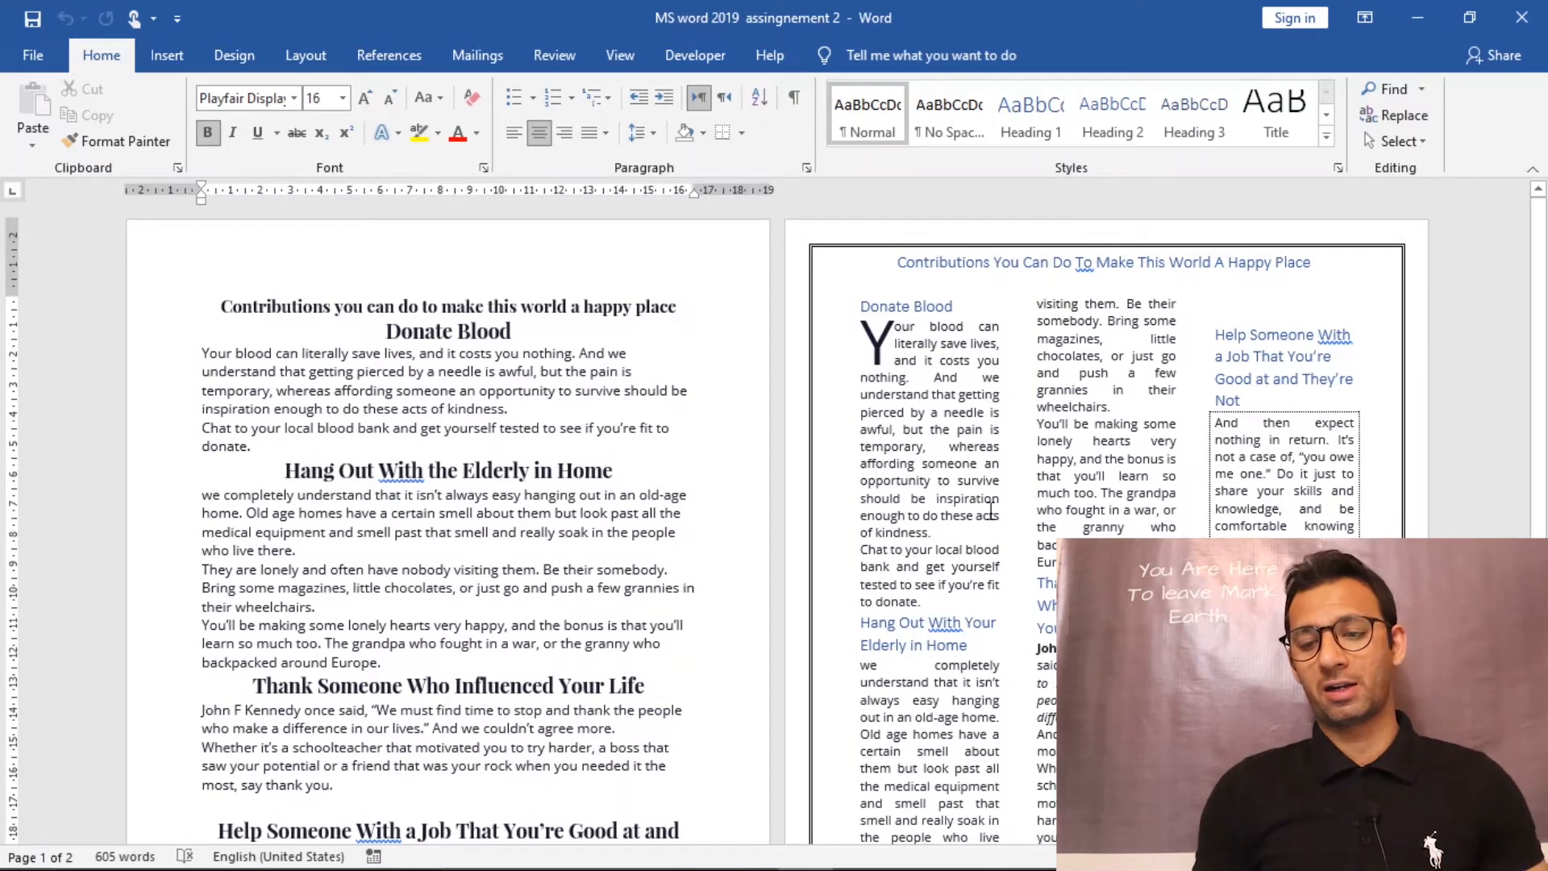
{"action": "scroll", "coordinate": [774, 529], "scroll_direction": "down", "scroll_amount": 3}
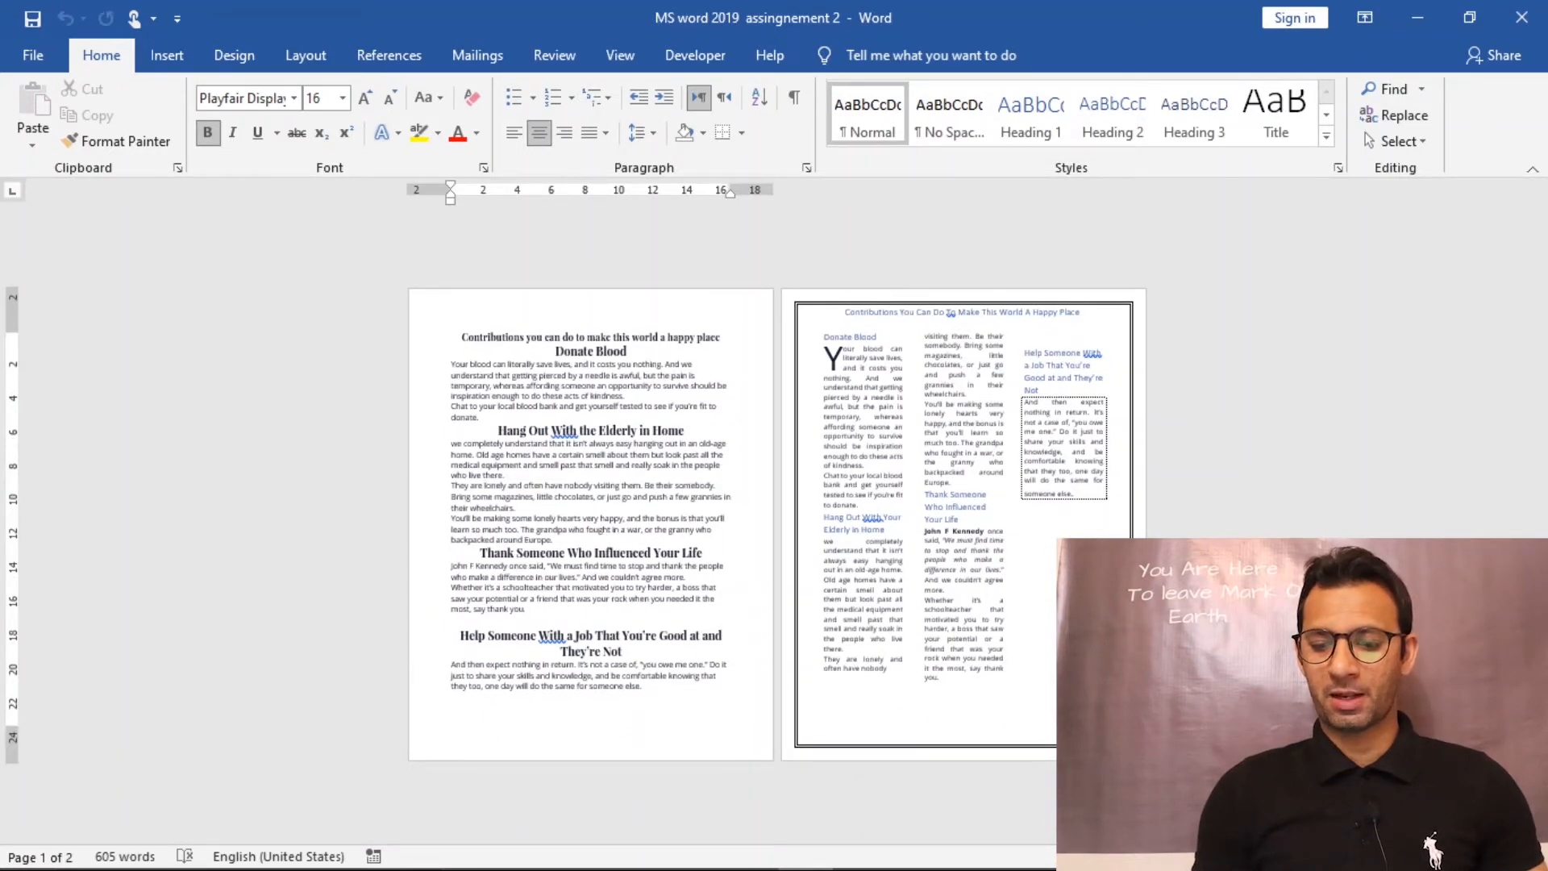
{"action": "scroll", "coordinate": [774, 524], "scroll_direction": "up", "scroll_amount": 4}
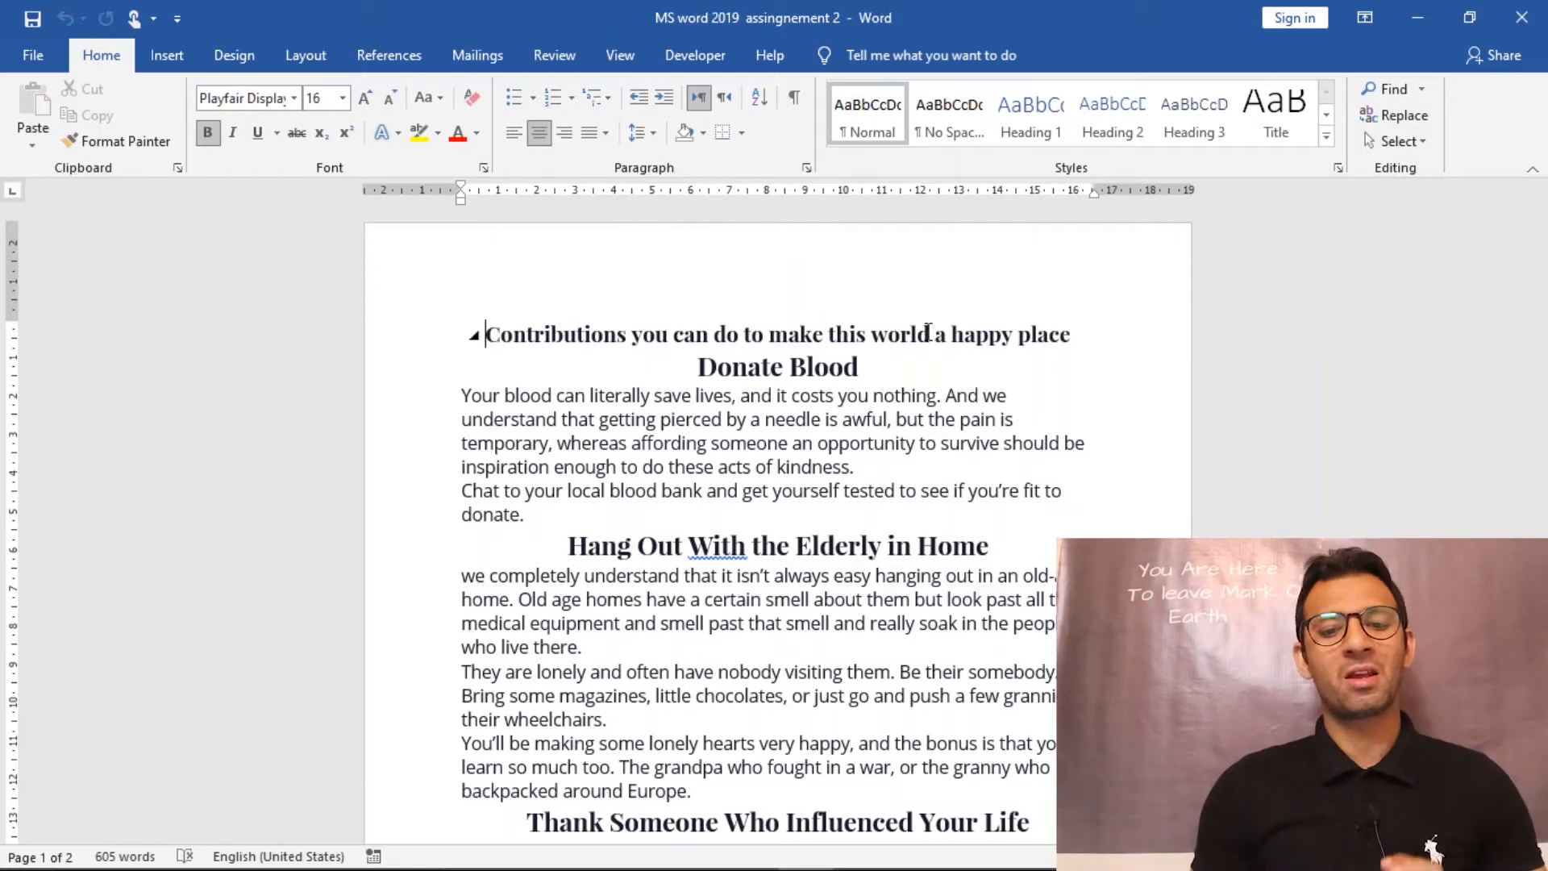
{"action": "left_click_drag", "start_coordinate": [1538, 329], "coordinate": [1542, 354]}
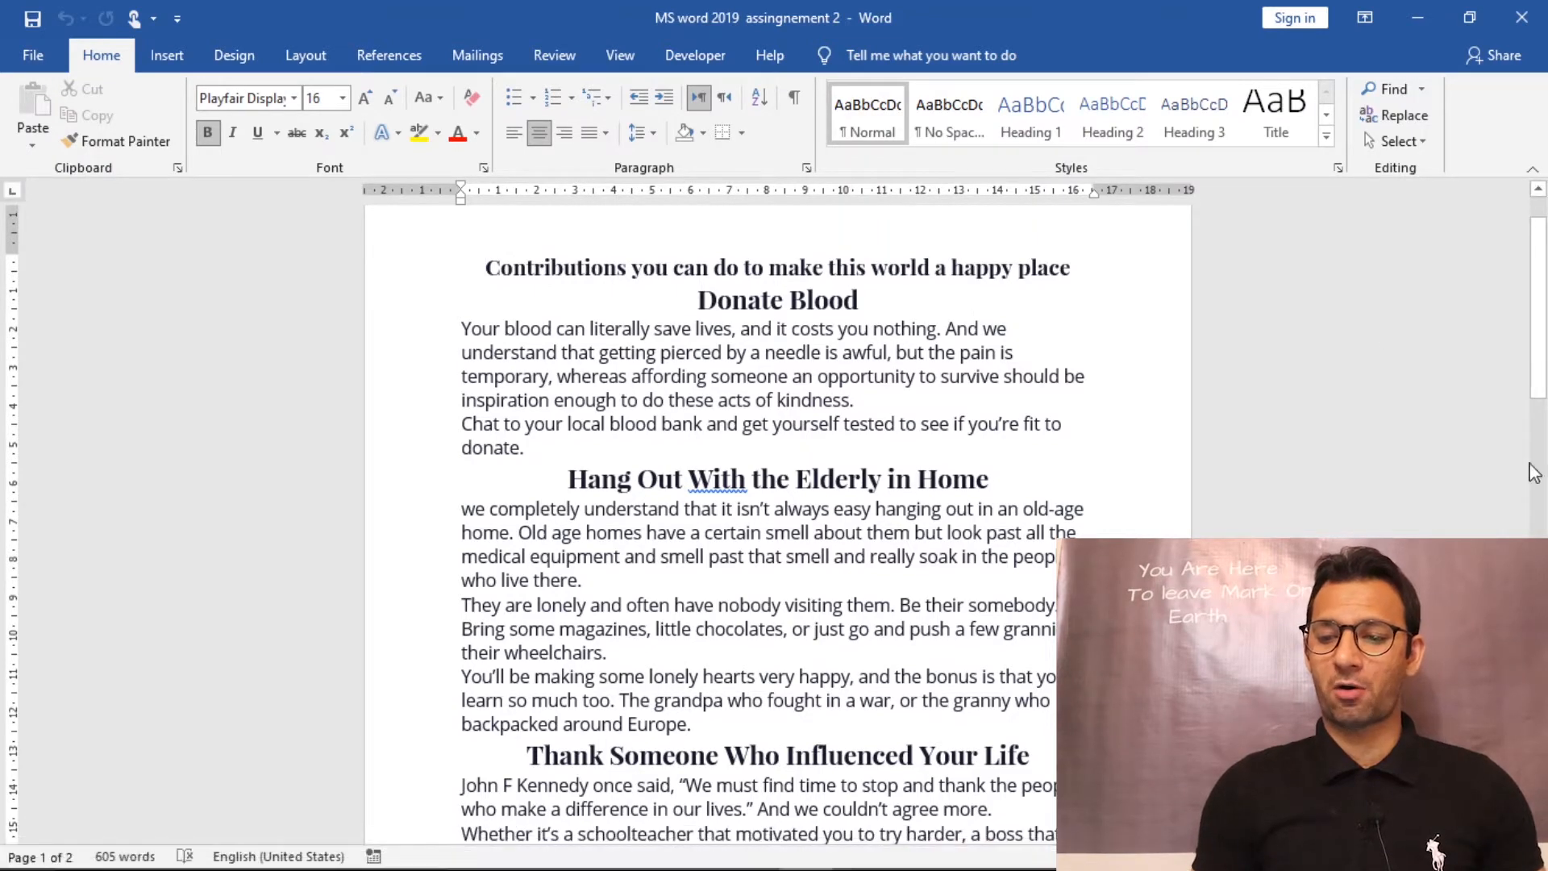
{"action": "left_click_drag", "start_coordinate": [1537, 375], "coordinate": [1536, 656]}
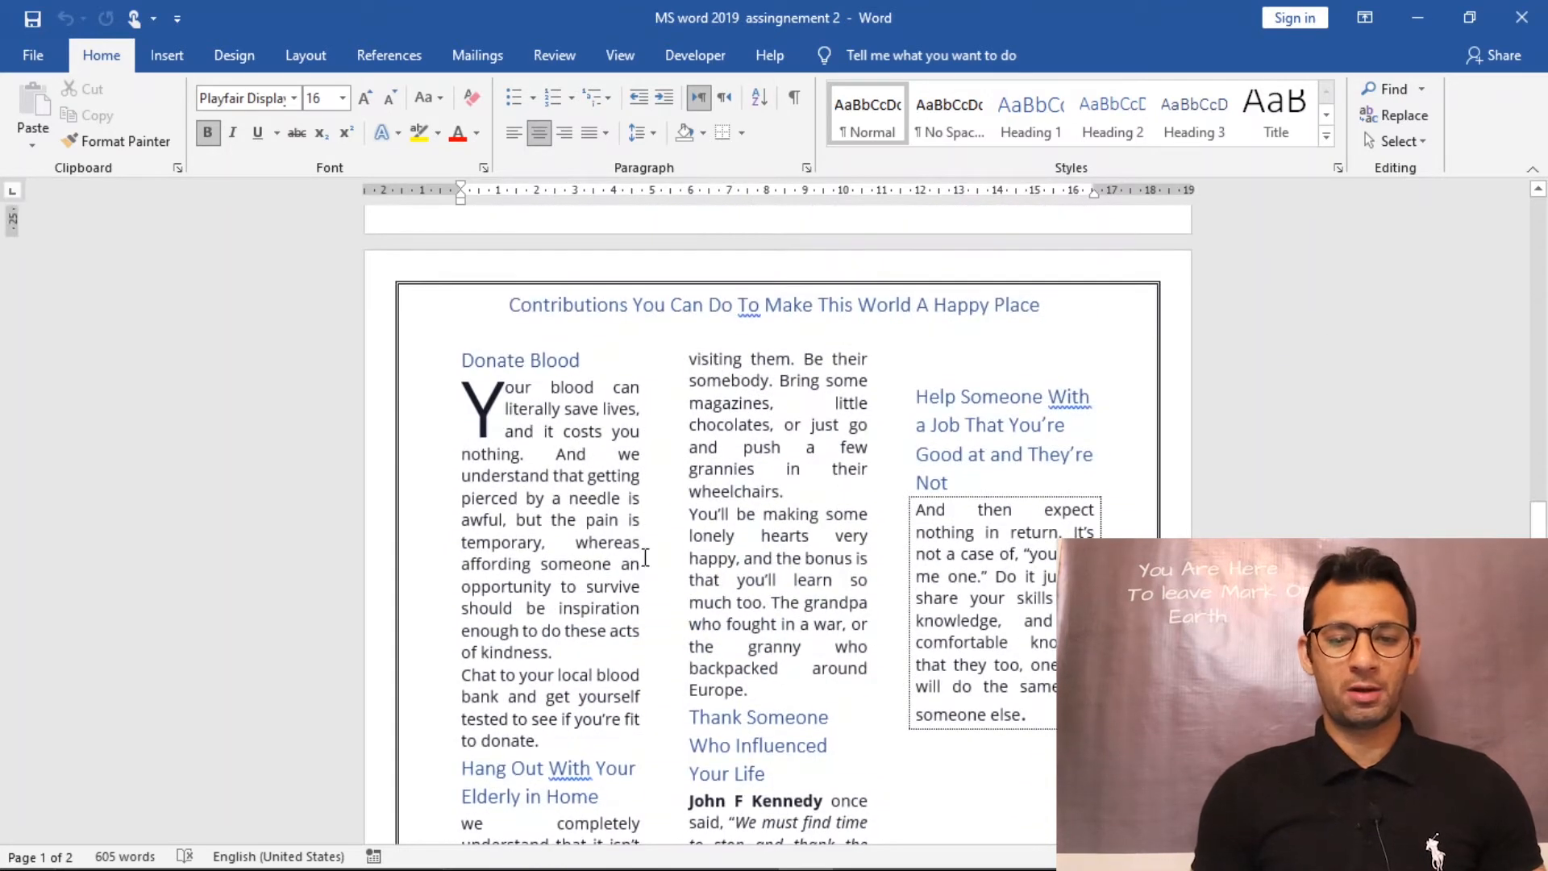
{"action": "left_click_drag", "start_coordinate": [1539, 534], "coordinate": [1544, 328]}
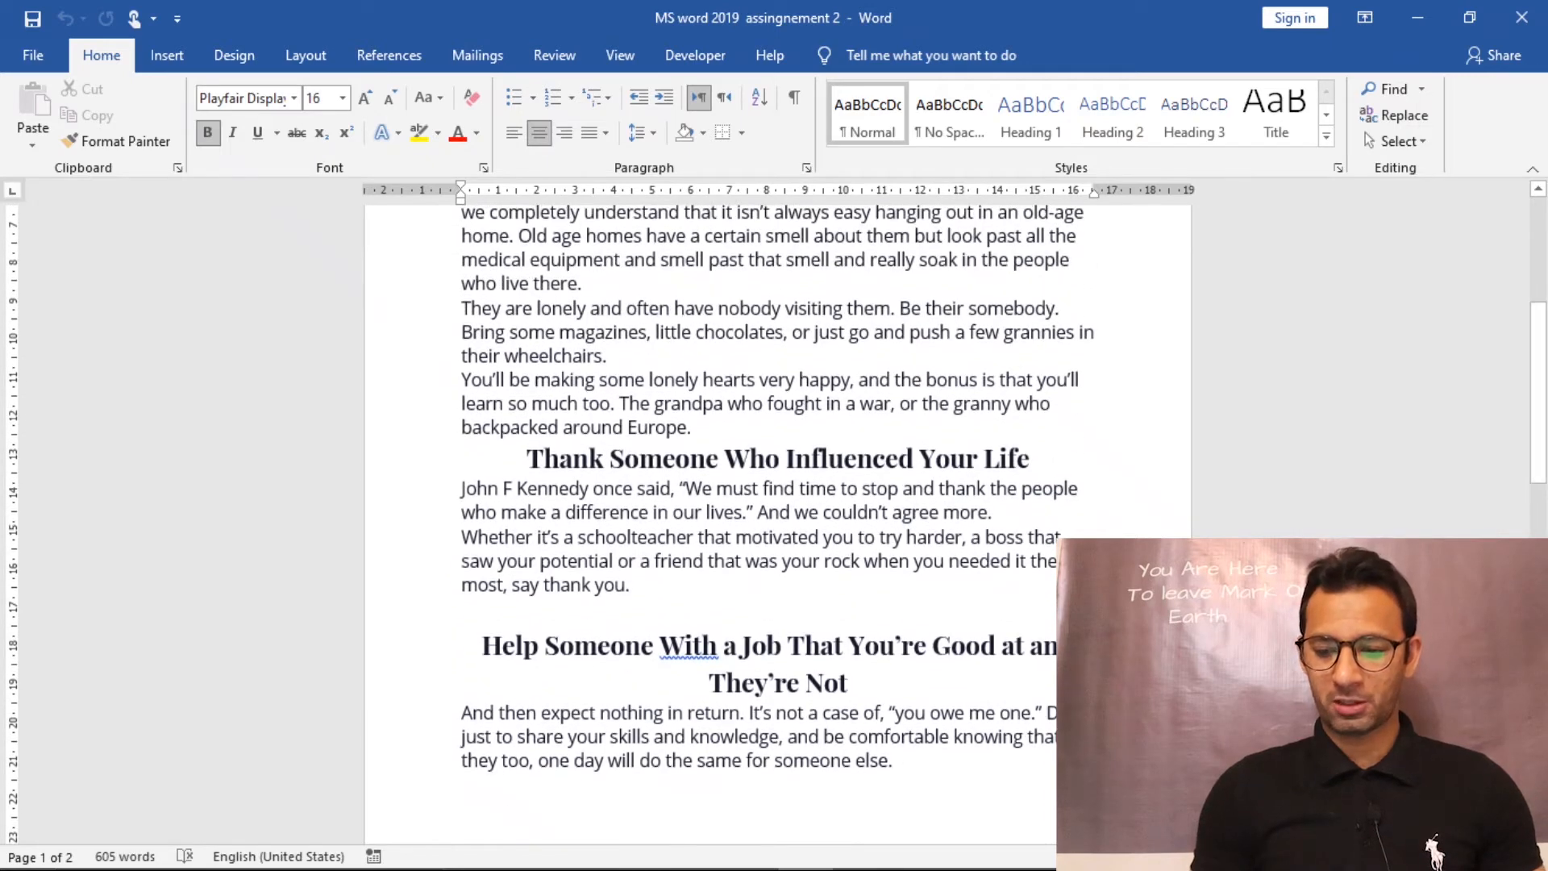
{"action": "left_click", "coordinate": [1357, 856]}
{"action": "left_click", "coordinate": [1356, 857]}
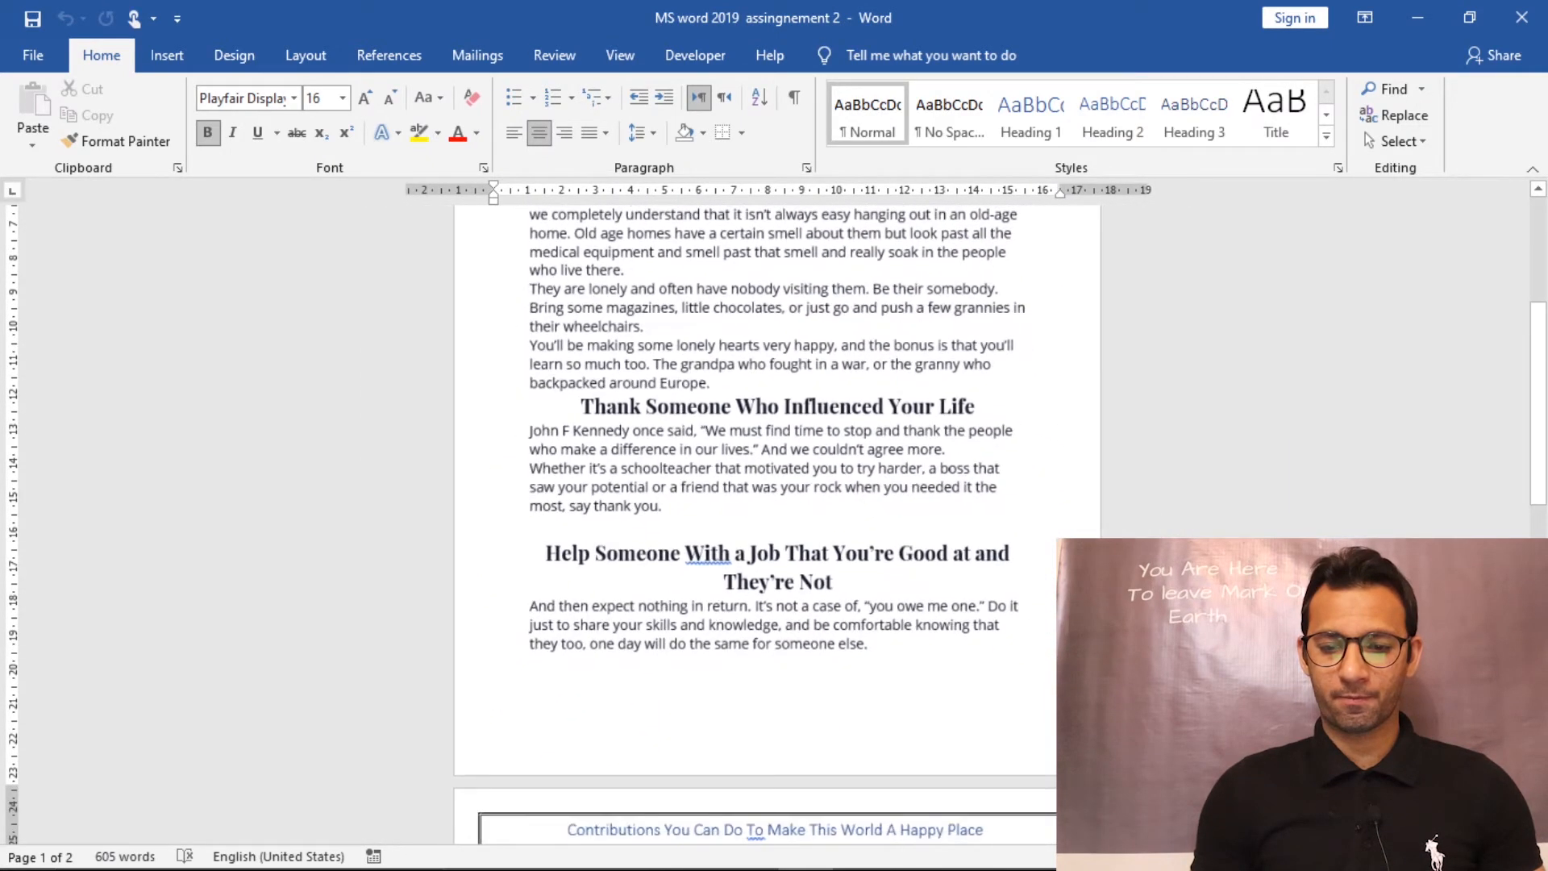
{"action": "left_click_drag", "start_coordinate": [1545, 452], "coordinate": [1546, 340]}
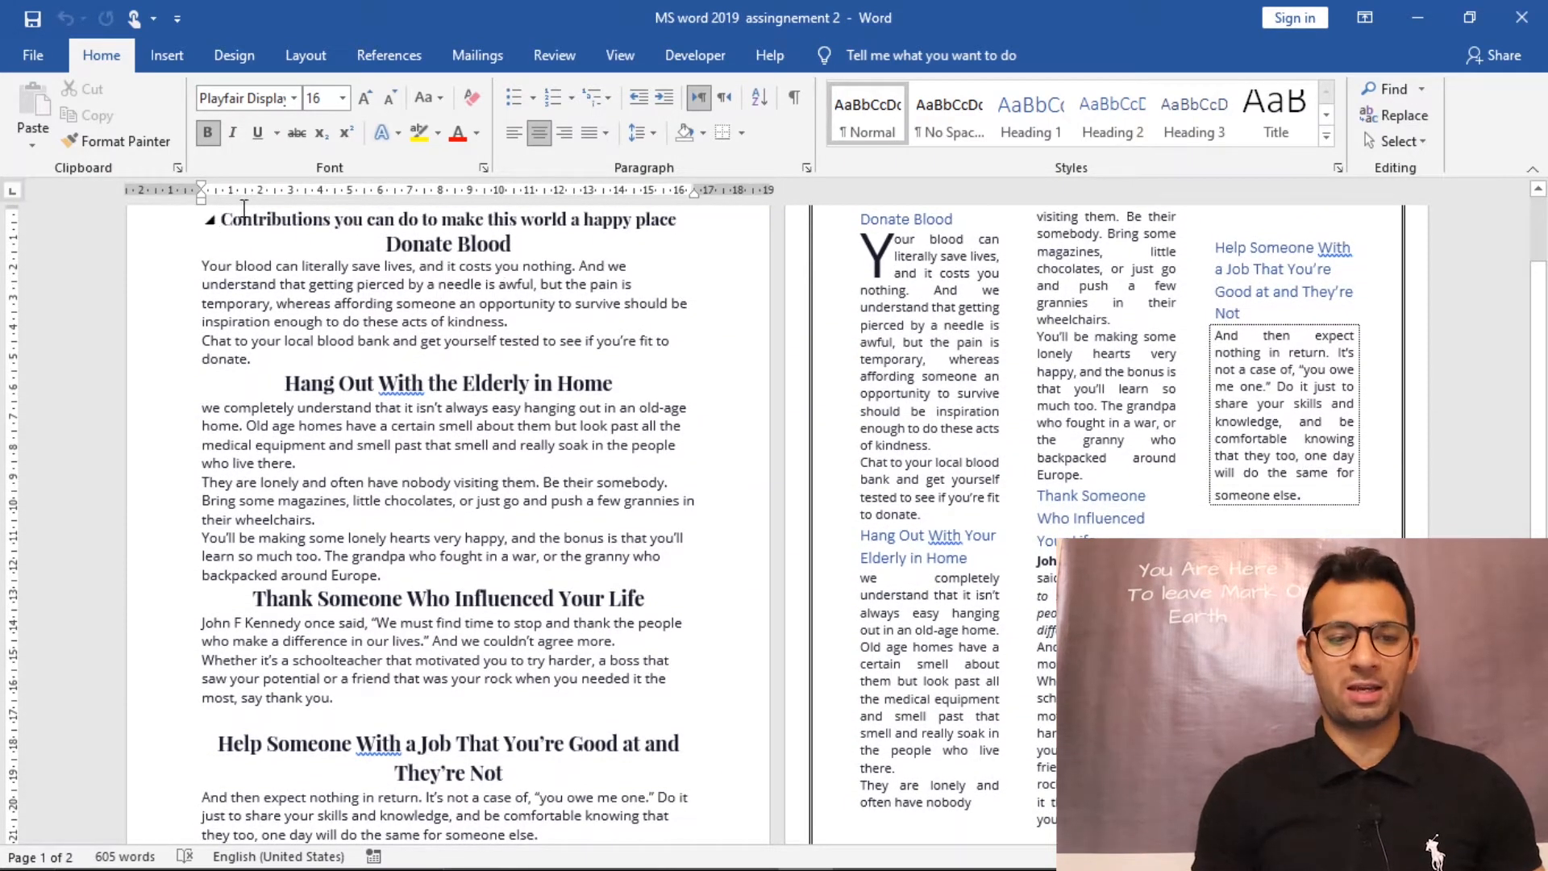
- Preview both pages of the assignment document as they would print
{"action": "left_click", "coordinate": [211, 218]}
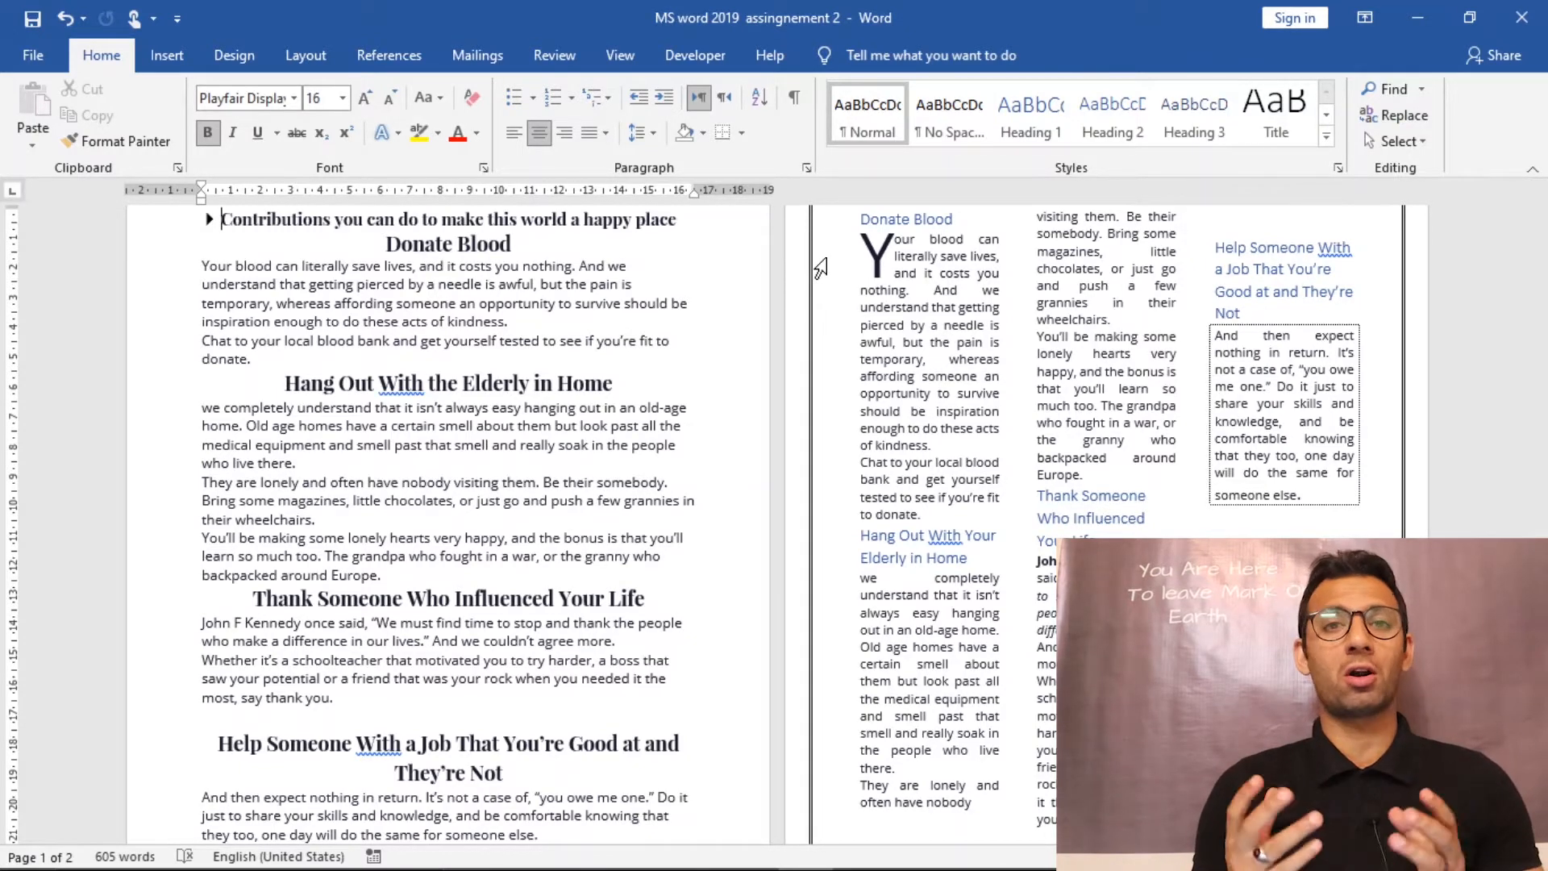
{"action": "left_click", "coordinate": [32, 55]}
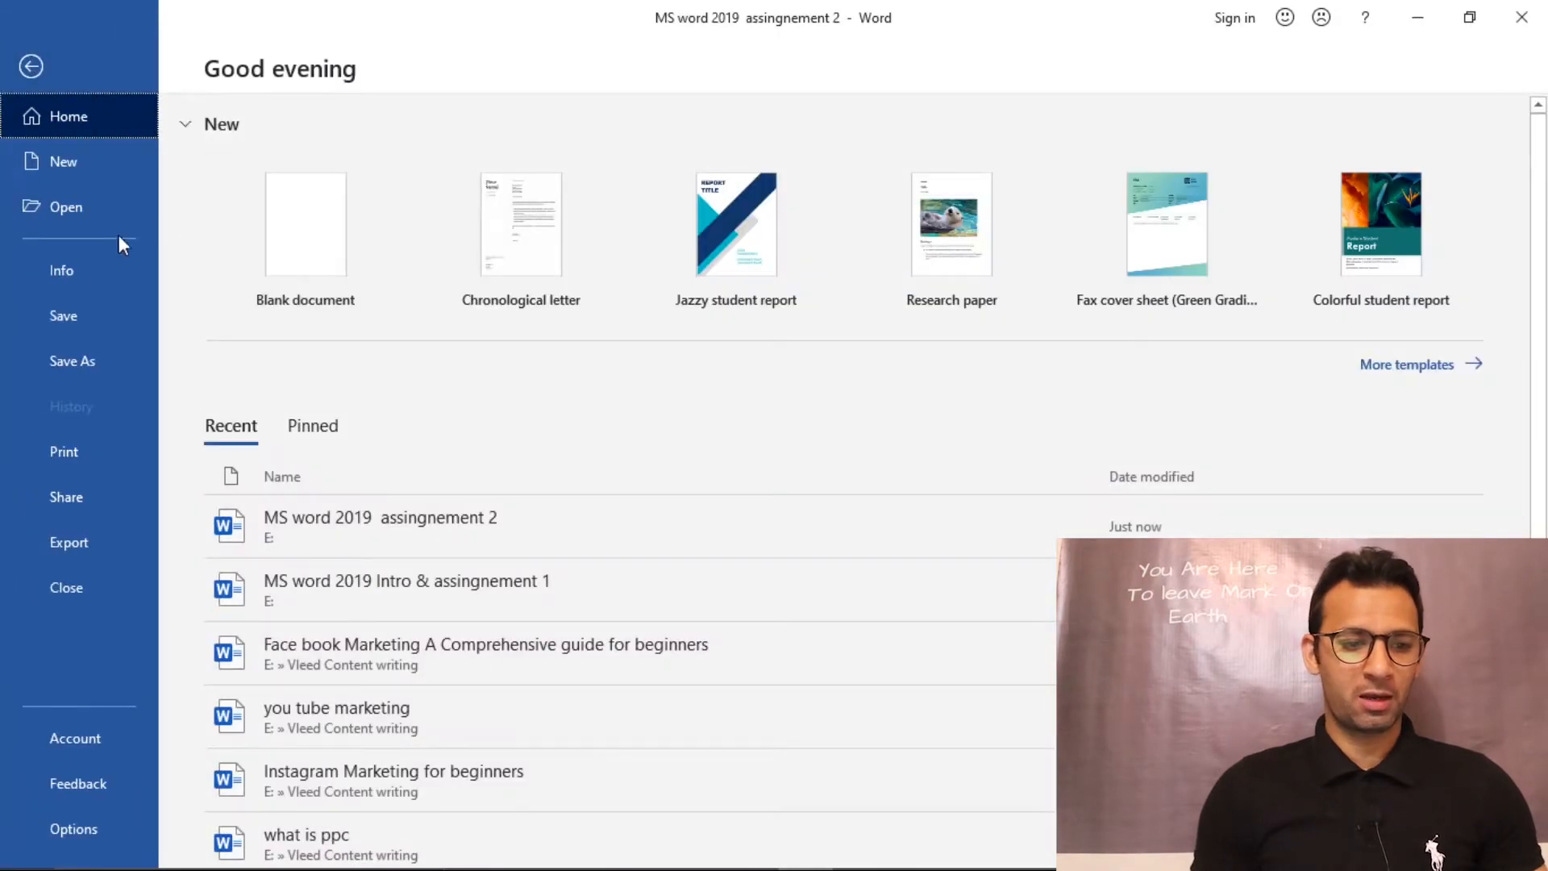
{"action": "left_click", "coordinate": [81, 451]}
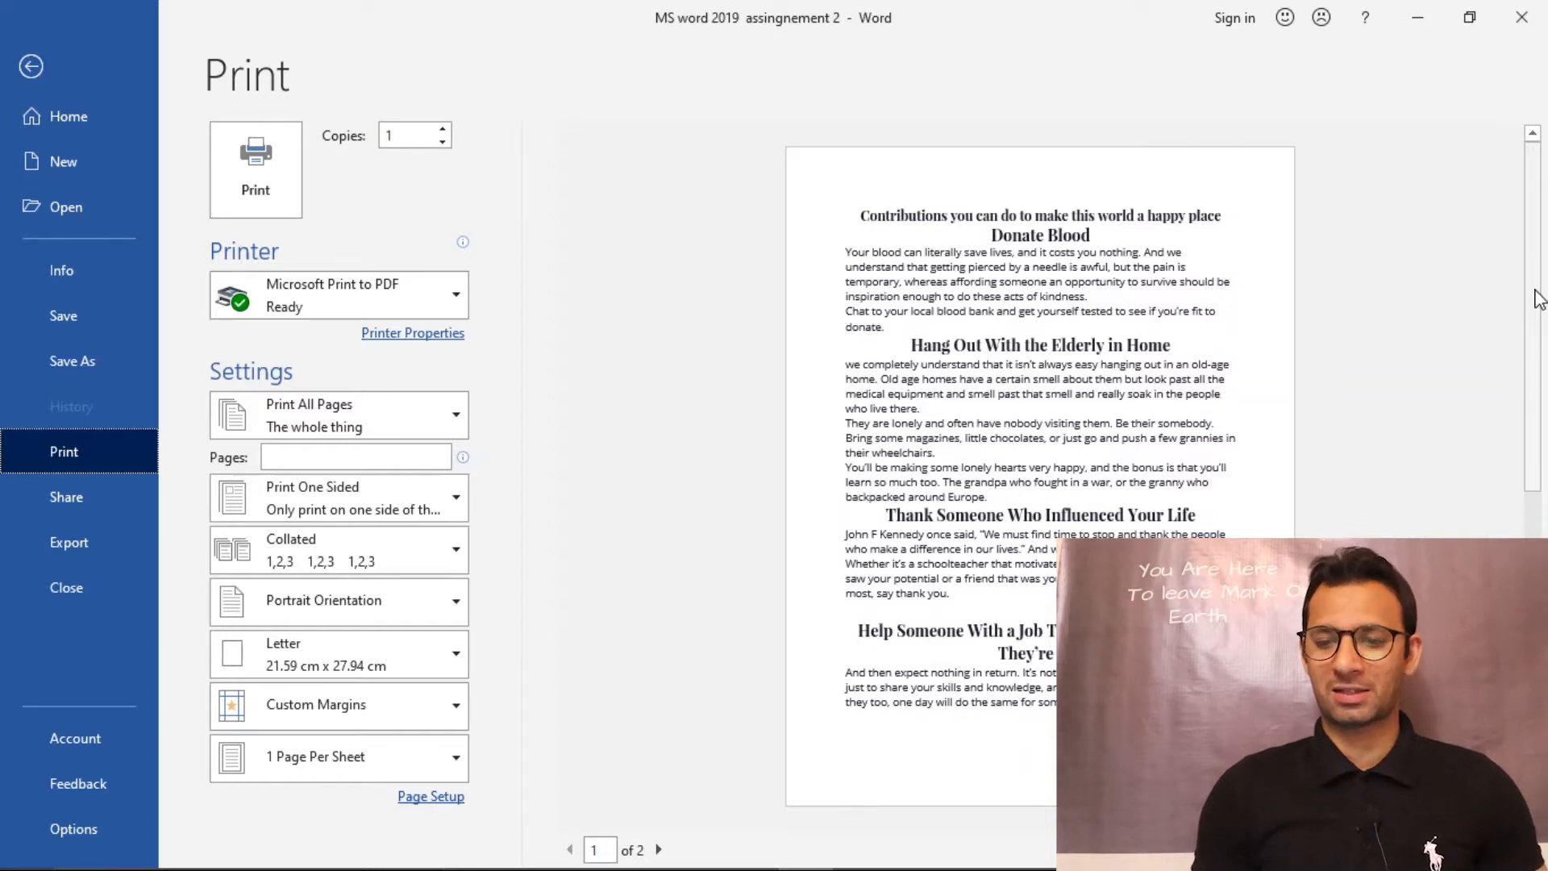
{"action": "left_click_drag", "start_coordinate": [1537, 298], "coordinate": [1538, 415]}
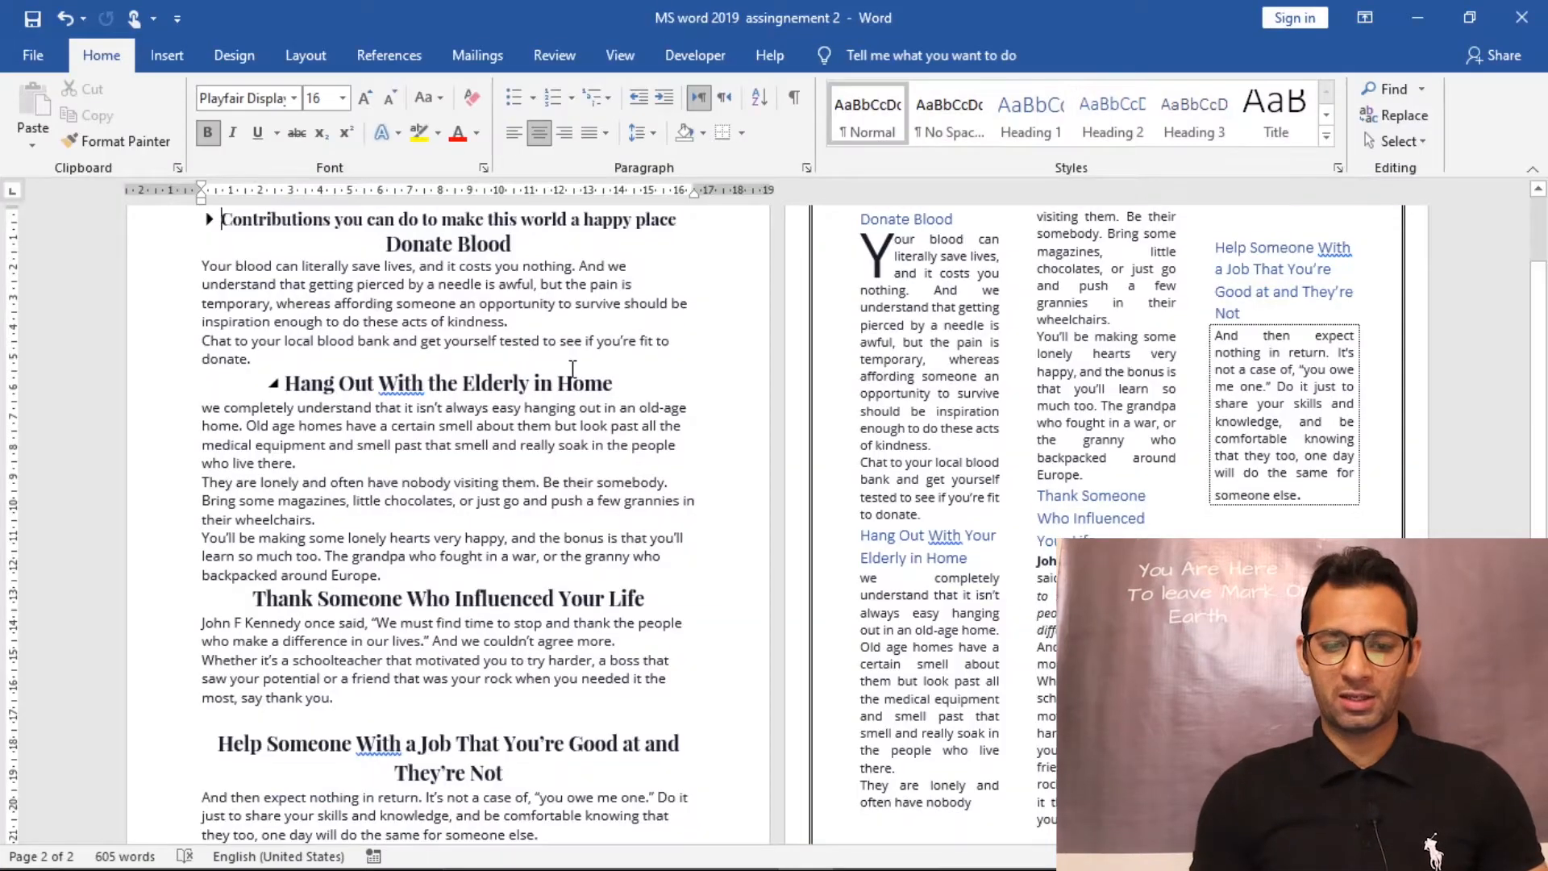
- Create a new blank document alongside the assignment document
{"action": "left_click", "coordinate": [541, 379]}
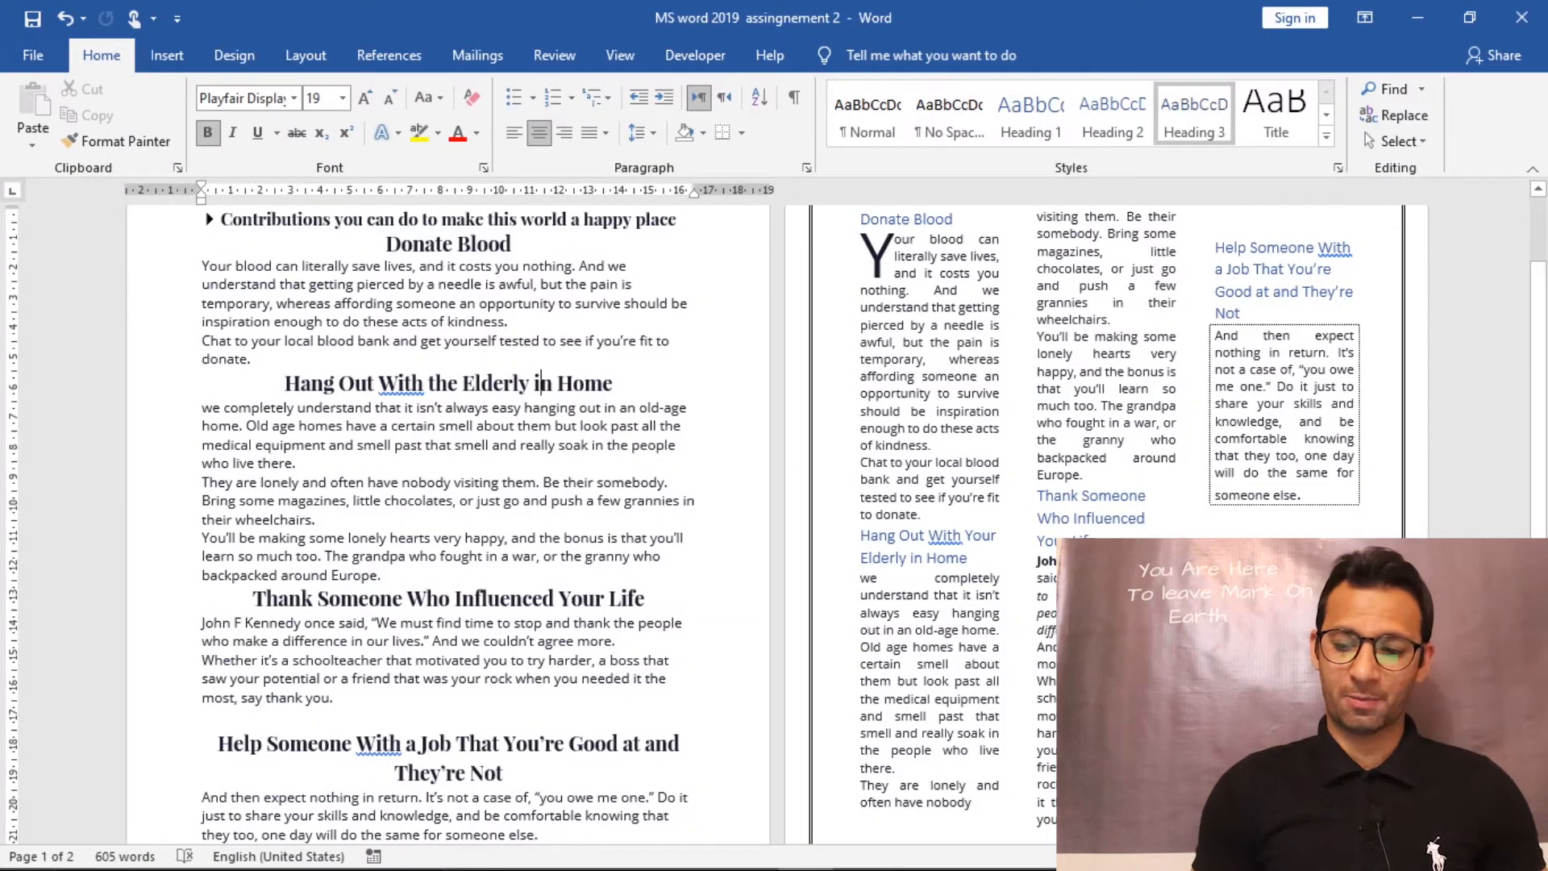
{"action": "scroll", "coordinate": [645, 483], "scroll_direction": "up", "scroll_amount": 2}
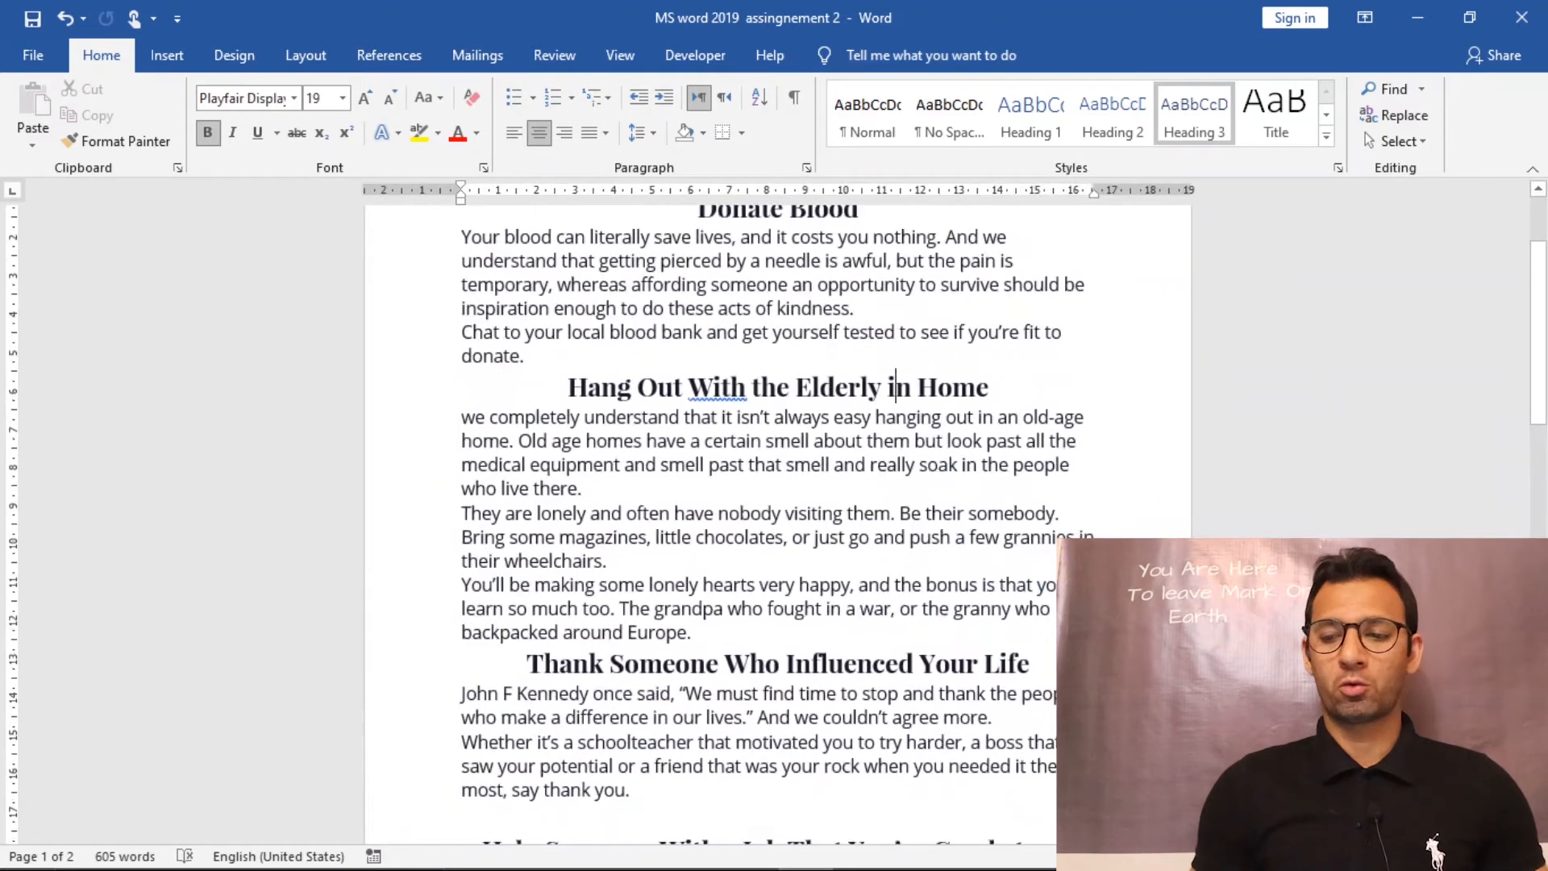
{"action": "left_click_drag", "start_coordinate": [1545, 418], "coordinate": [1546, 323]}
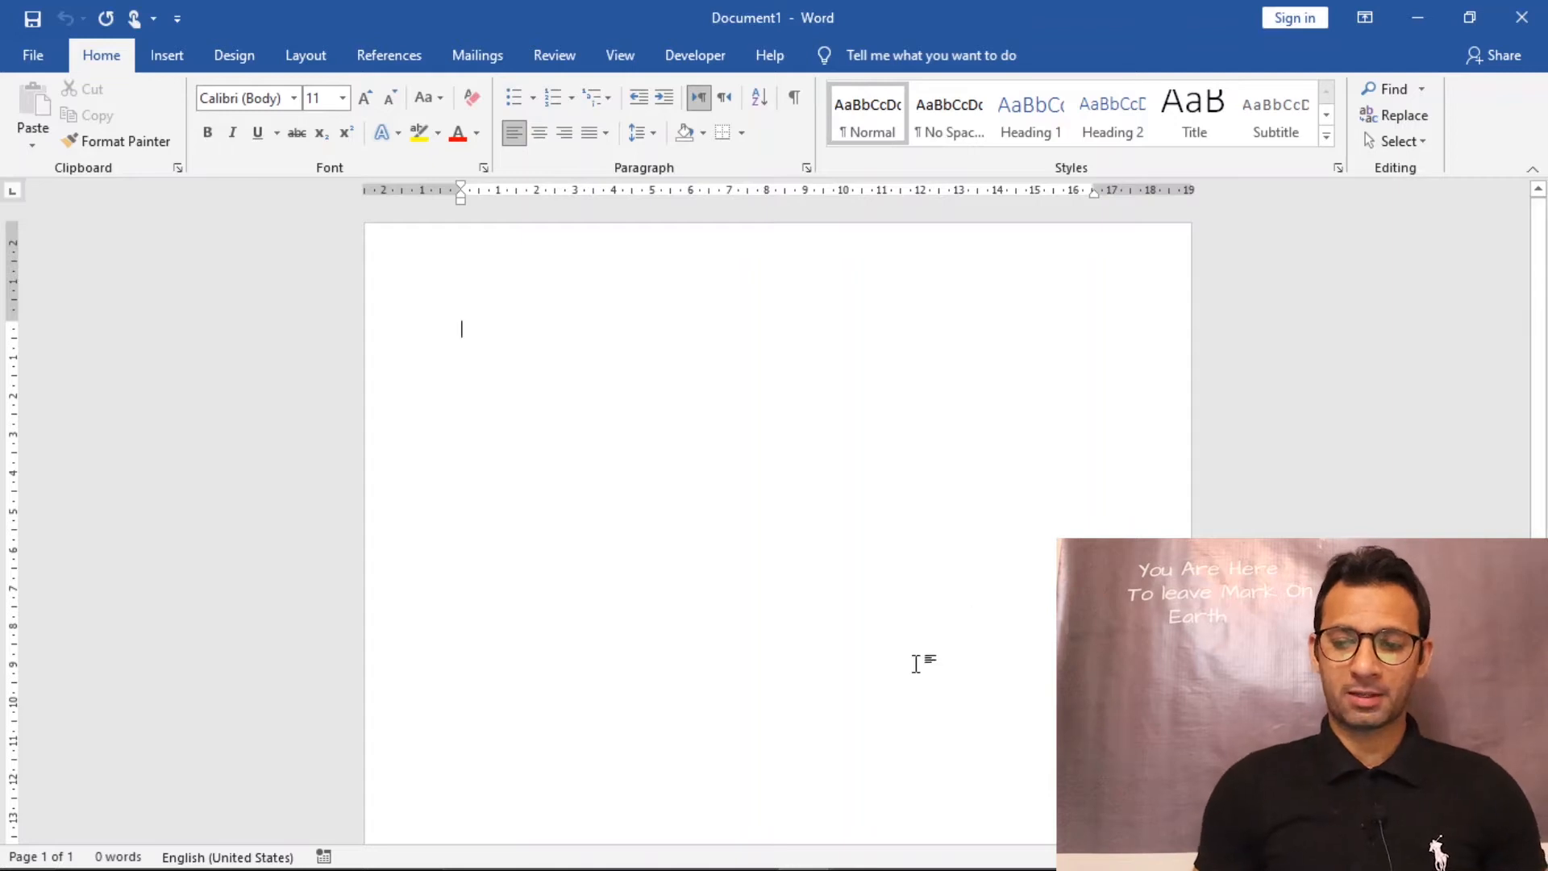
{"action": "mouse_move", "coordinate": [1545, 452]}
{"action": "left_mouse_down"}
{"action": "mouse_move", "coordinate": [1546, 717]}
{"action": "mouse_move", "coordinate": [1547, 425]}
{"action": "left_mouse_up"}
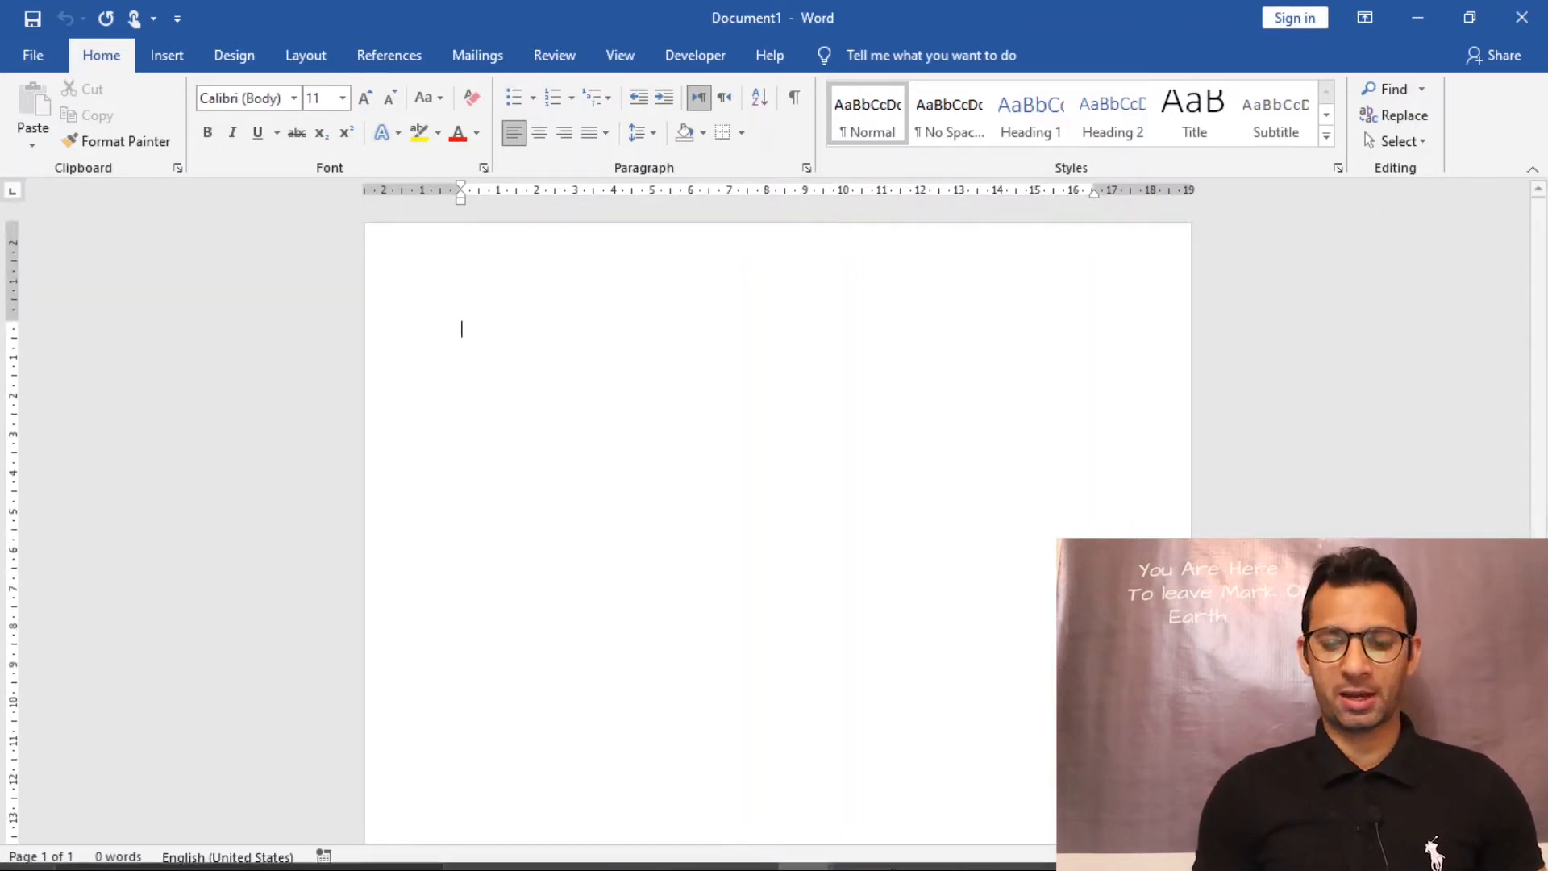
- Copy the assignment's first-page text from the "Donate Blood" heading through the last paragraph into the blank document
{"action": "mouse_move", "coordinate": [847, 848]}
{"action": "left_click", "coordinate": [722, 751]}
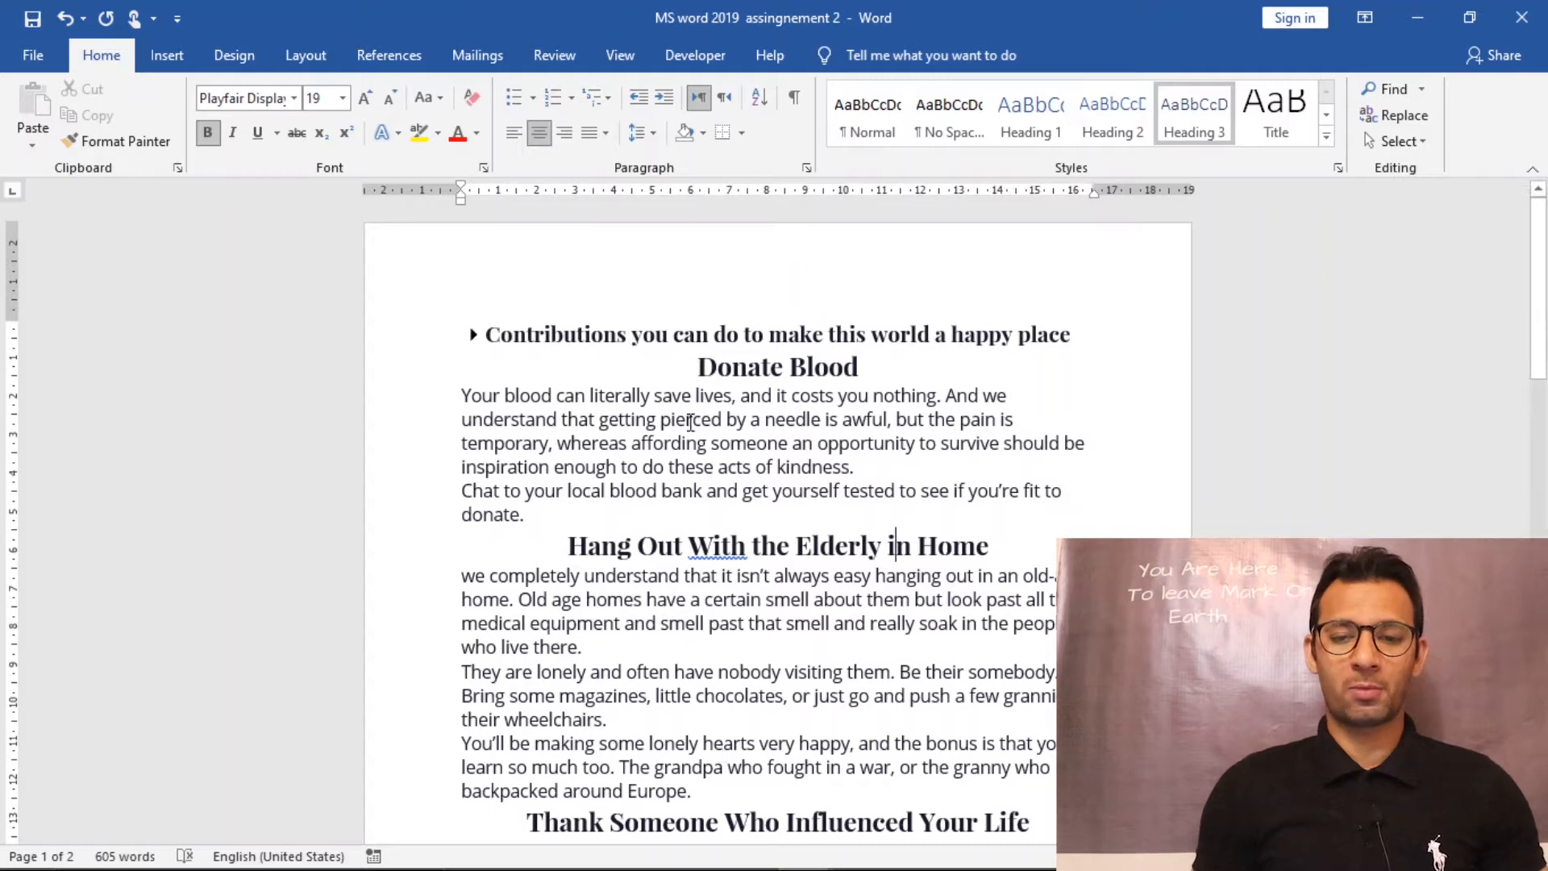
{"action": "left_click_drag", "start_coordinate": [702, 434], "coordinate": [905, 690]}
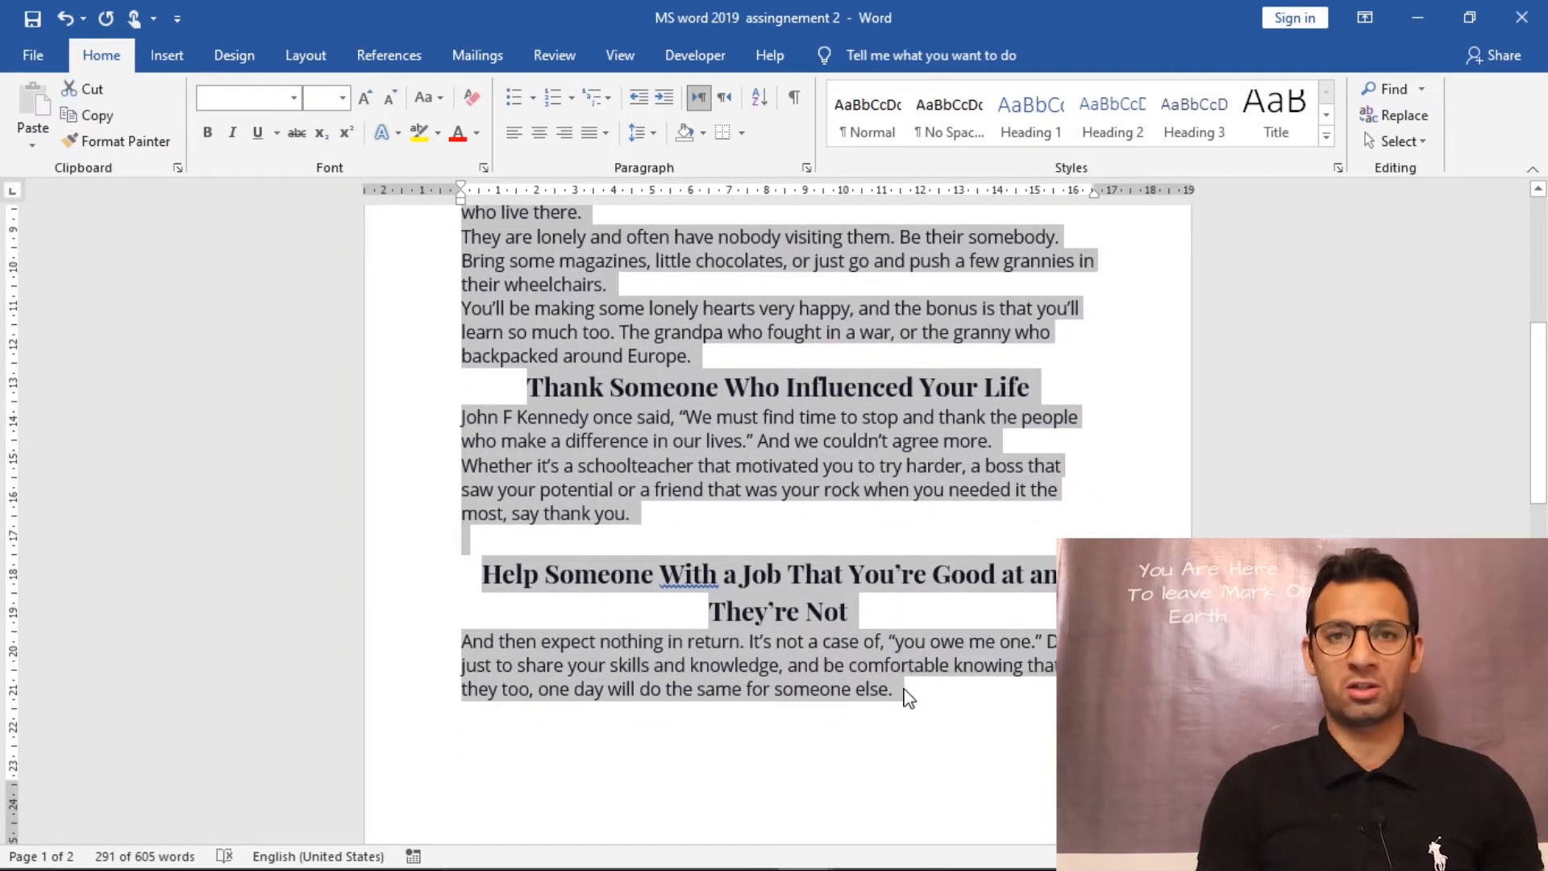
{"action": "mouse_move", "coordinate": [824, 850]}
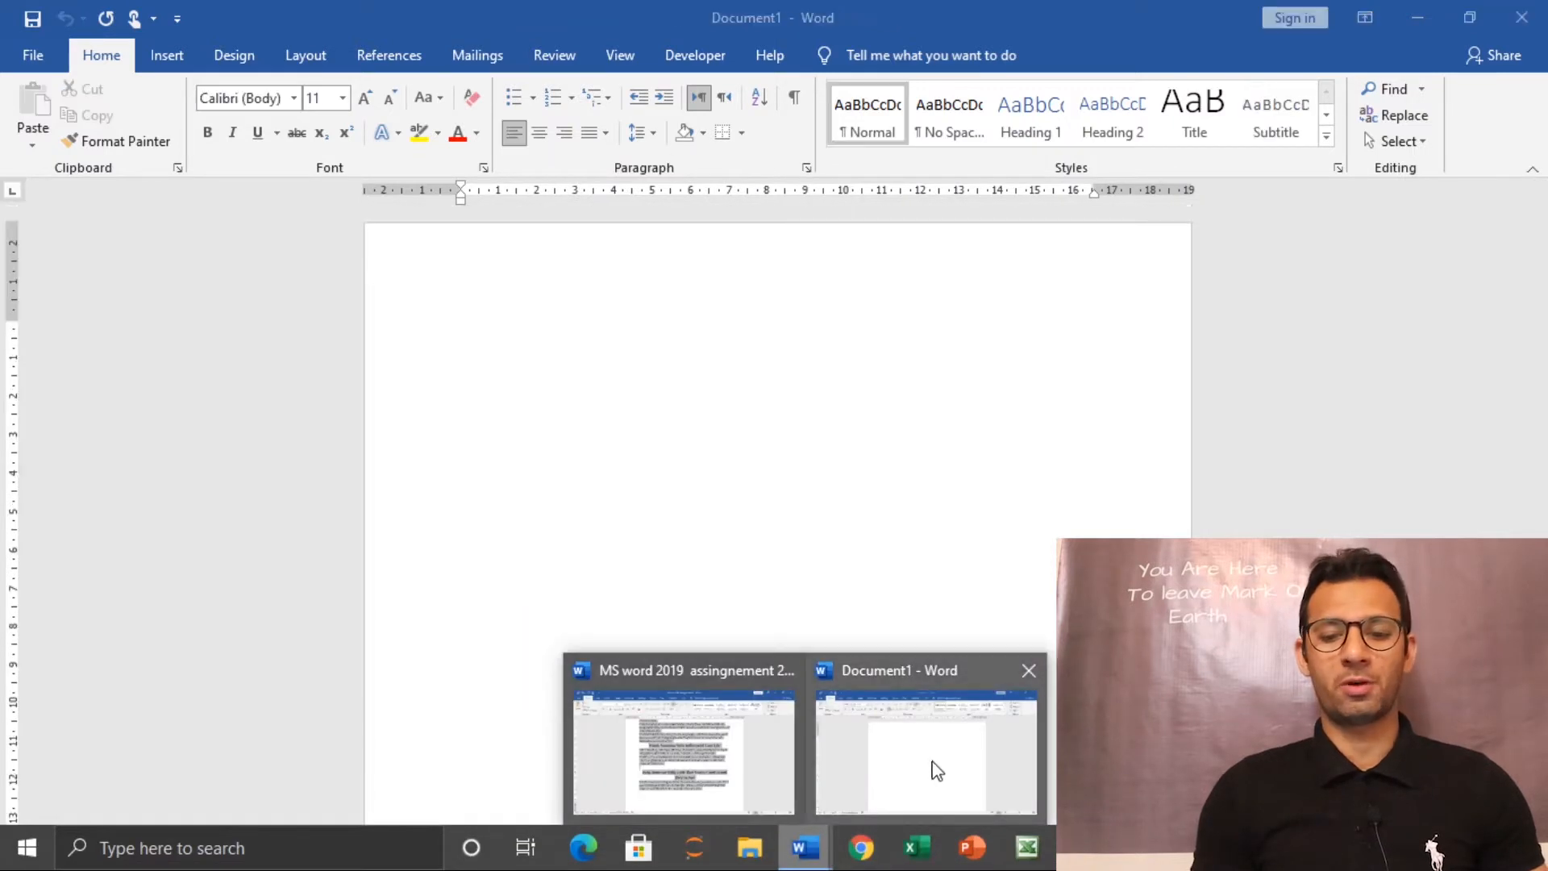
{"action": "left_click", "coordinate": [933, 775]}
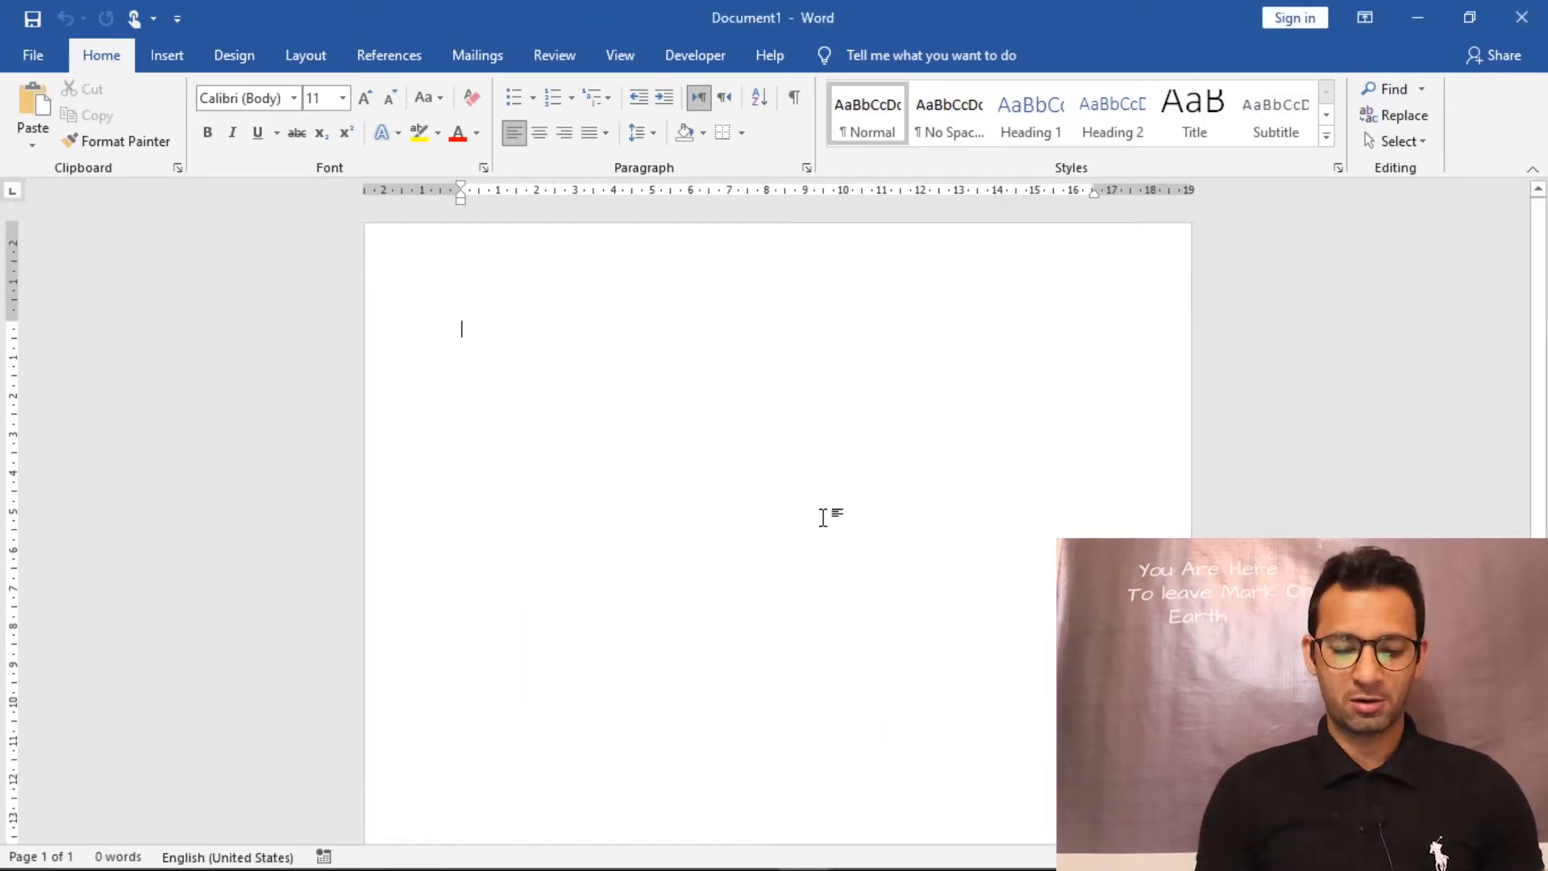
{"action": "key", "text": "ctrl+v"}
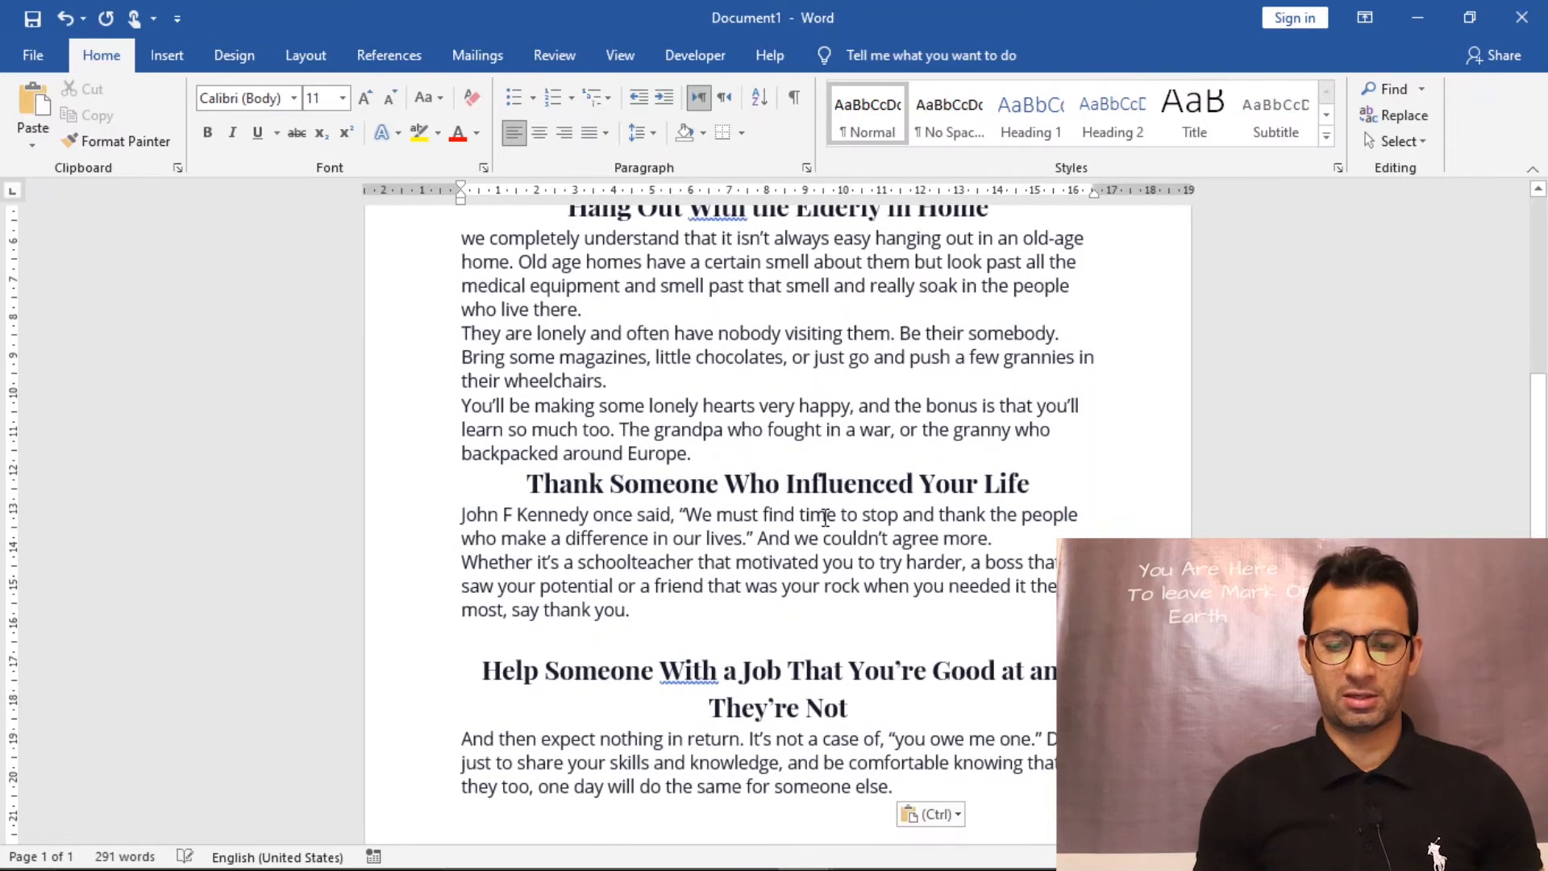
{"action": "left_click_drag", "start_coordinate": [1541, 386], "coordinate": [1542, 211]}
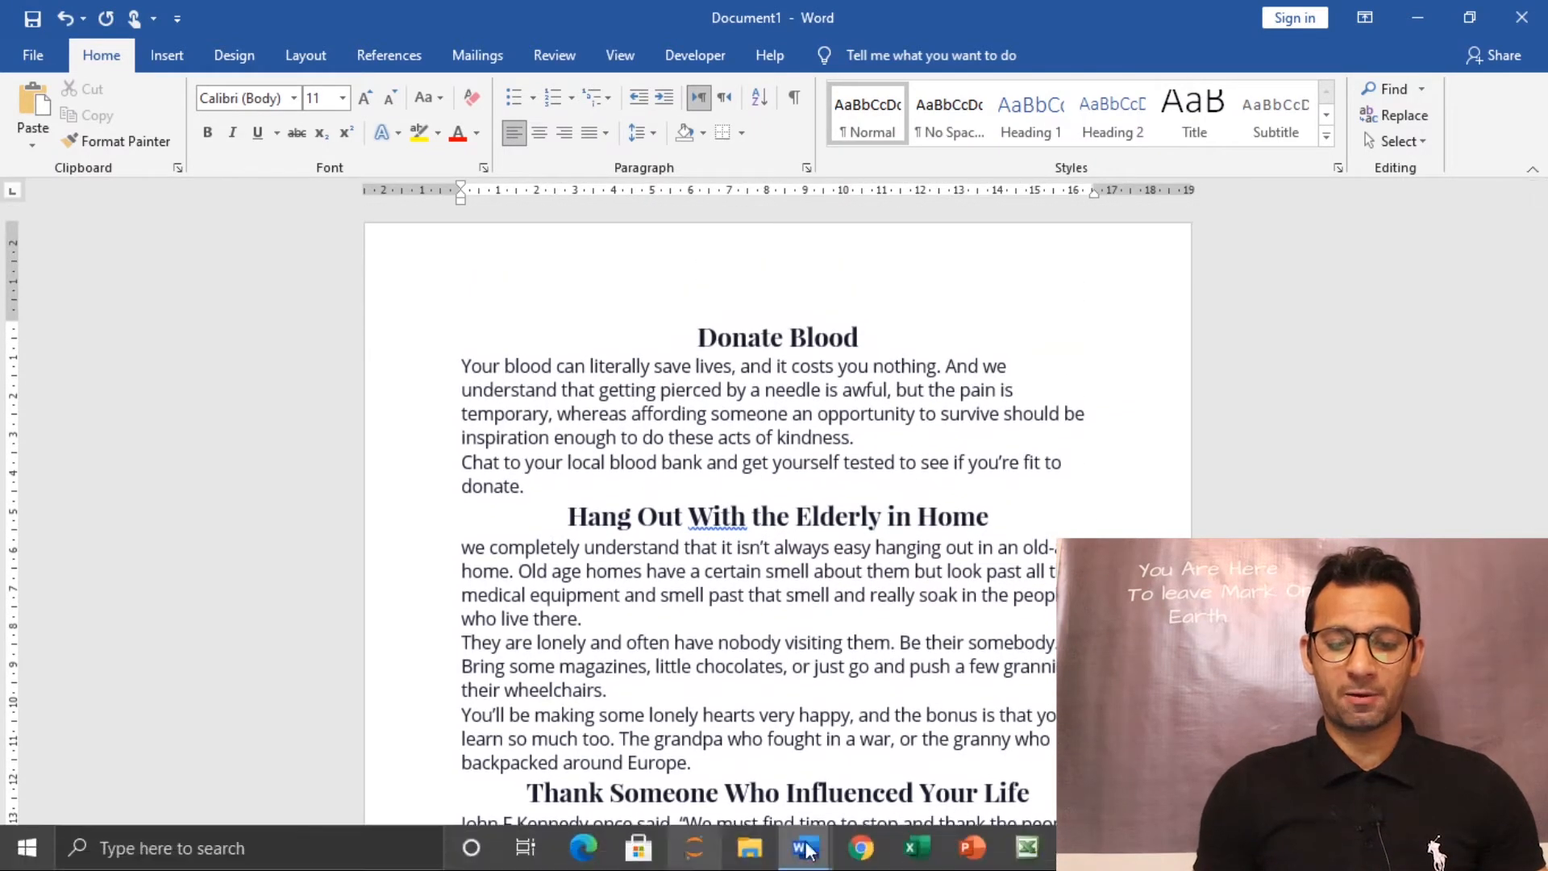
- Try to copy the title line "Contributions you can do to make this world a happy place" from the assignment into the new document
{"action": "mouse_move", "coordinate": [821, 853]}
{"action": "left_click", "coordinate": [677, 767]}
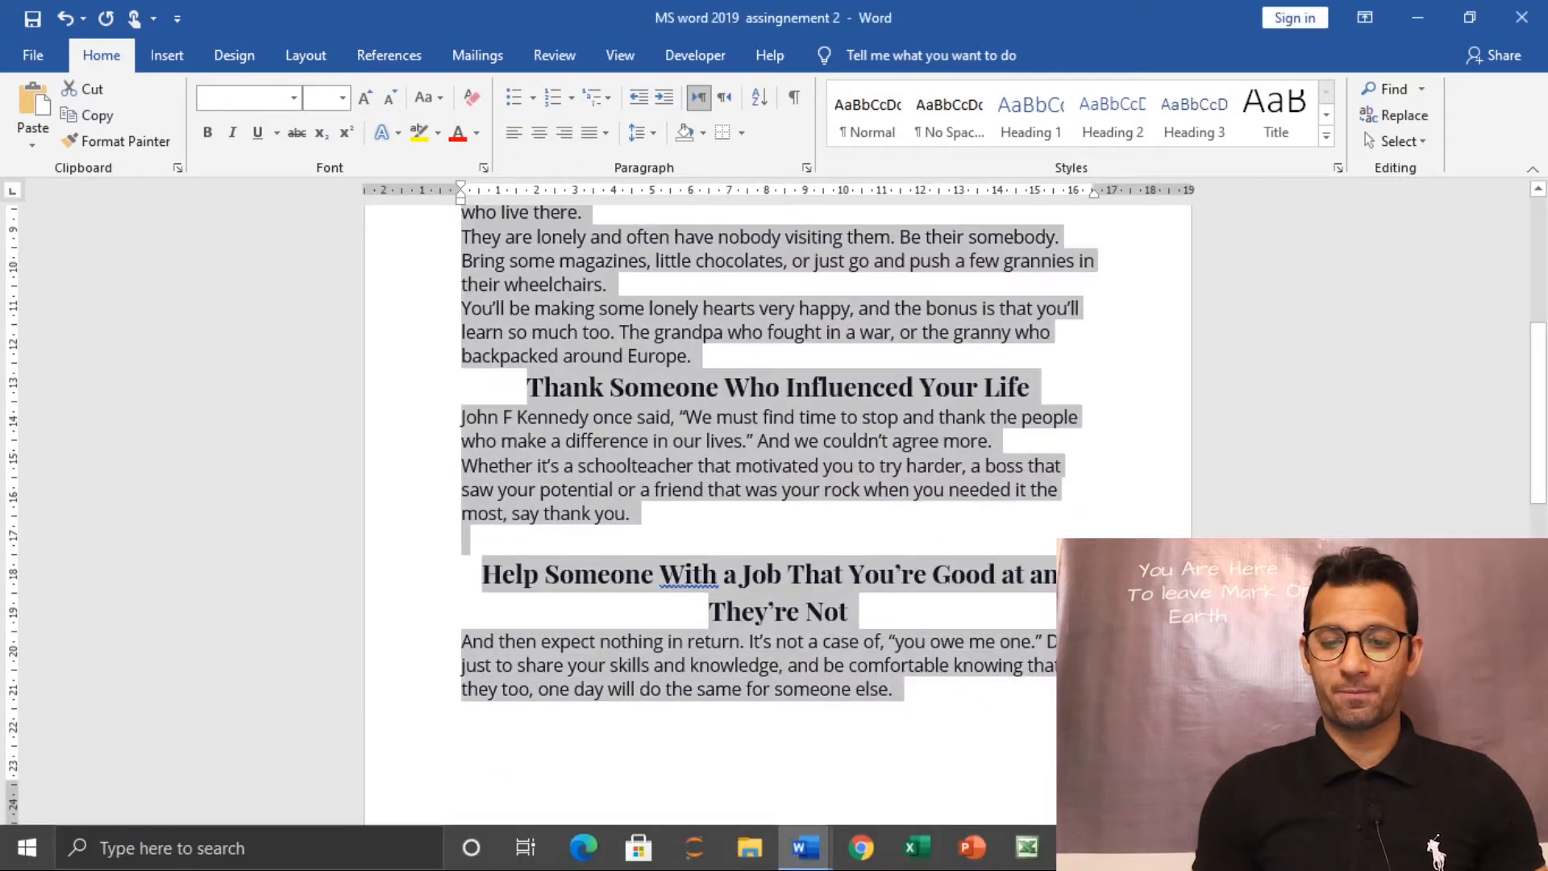
{"action": "left_click_drag", "start_coordinate": [1540, 510], "coordinate": [1540, 384]}
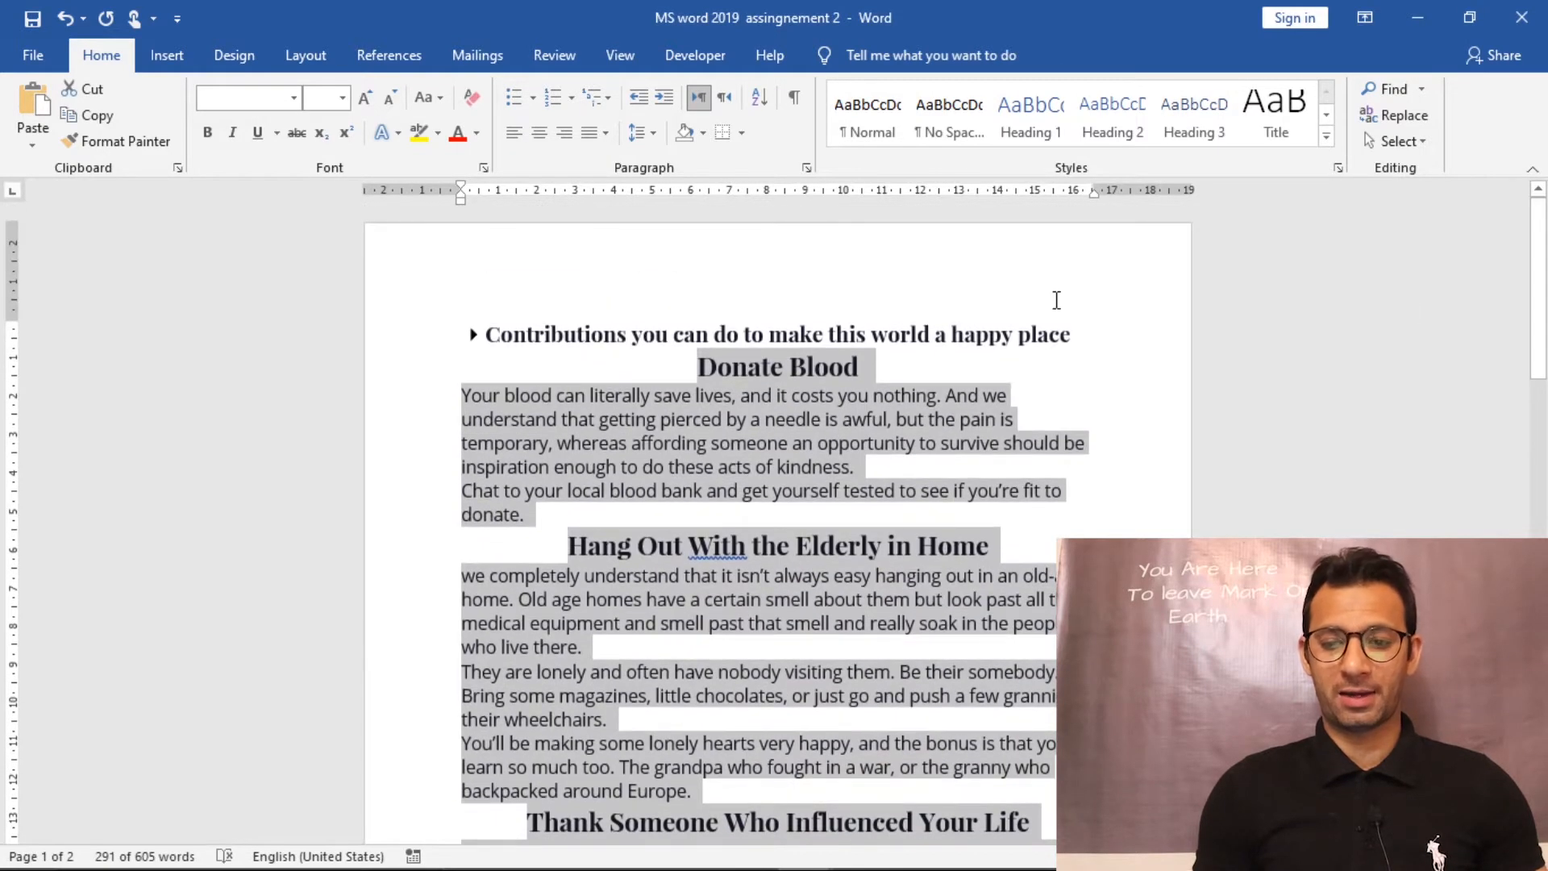
{"action": "left_click", "coordinate": [1041, 332]}
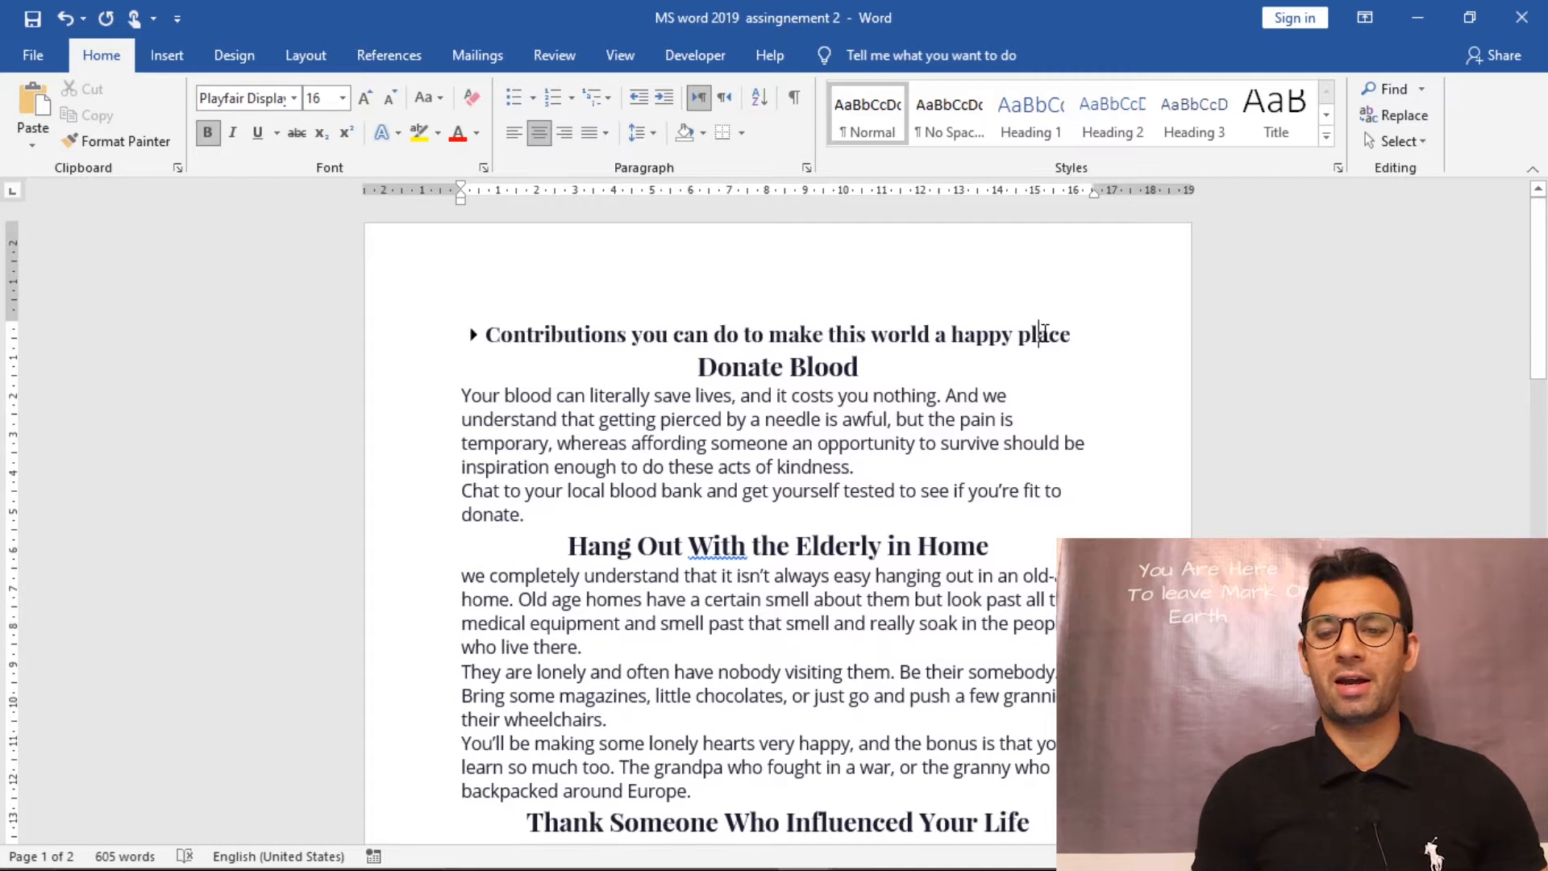
{"action": "left_click_drag", "start_coordinate": [1077, 336], "coordinate": [539, 334]}
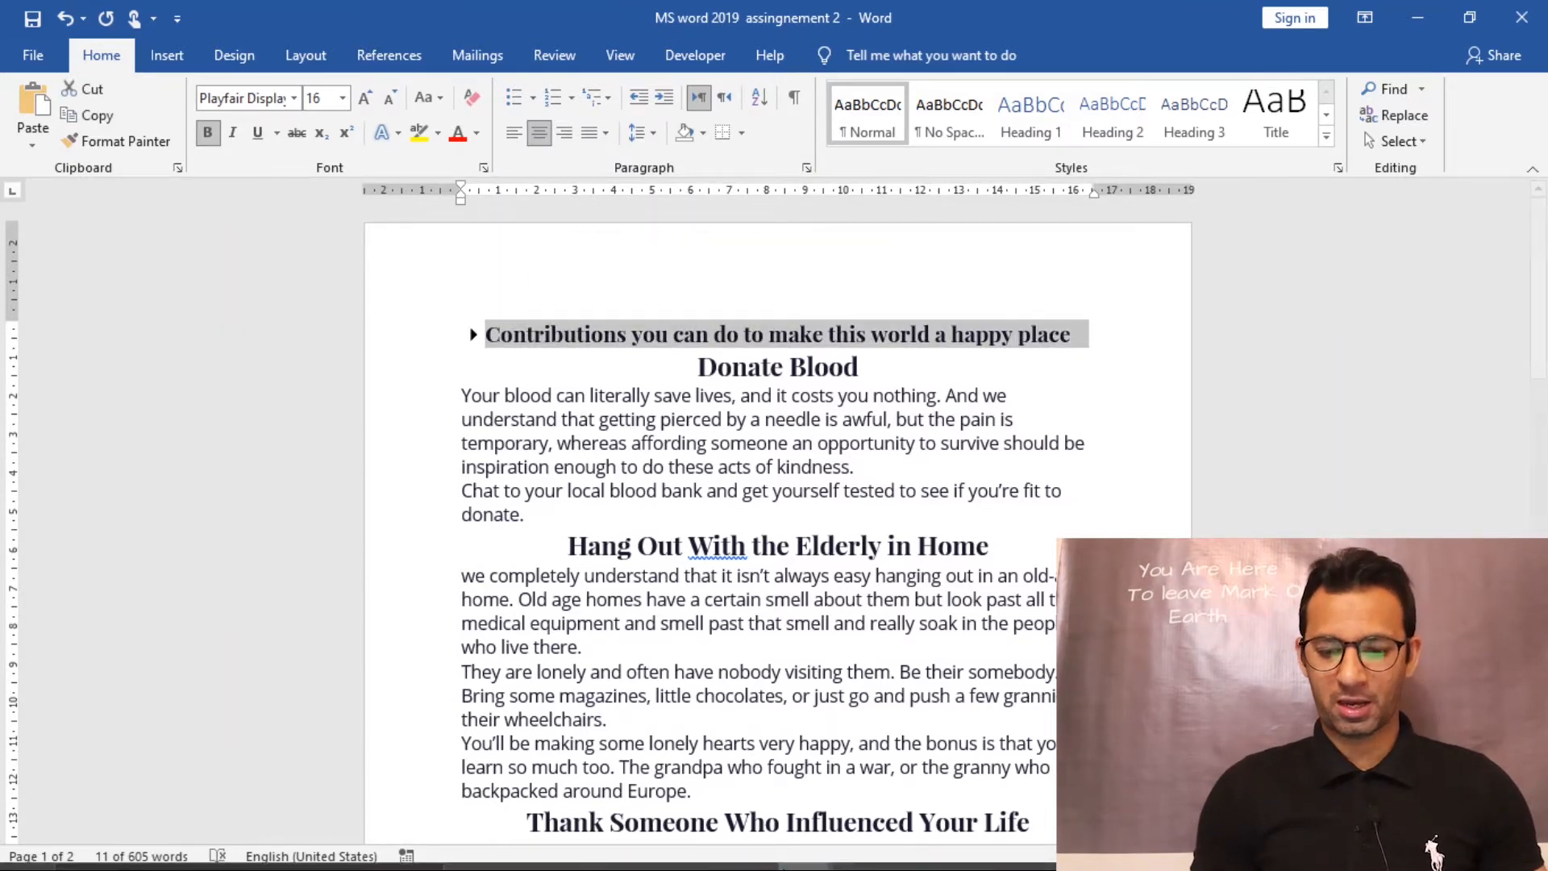
{"action": "mouse_move", "coordinate": [911, 866]}
{"action": "mouse_move", "coordinate": [804, 853]}
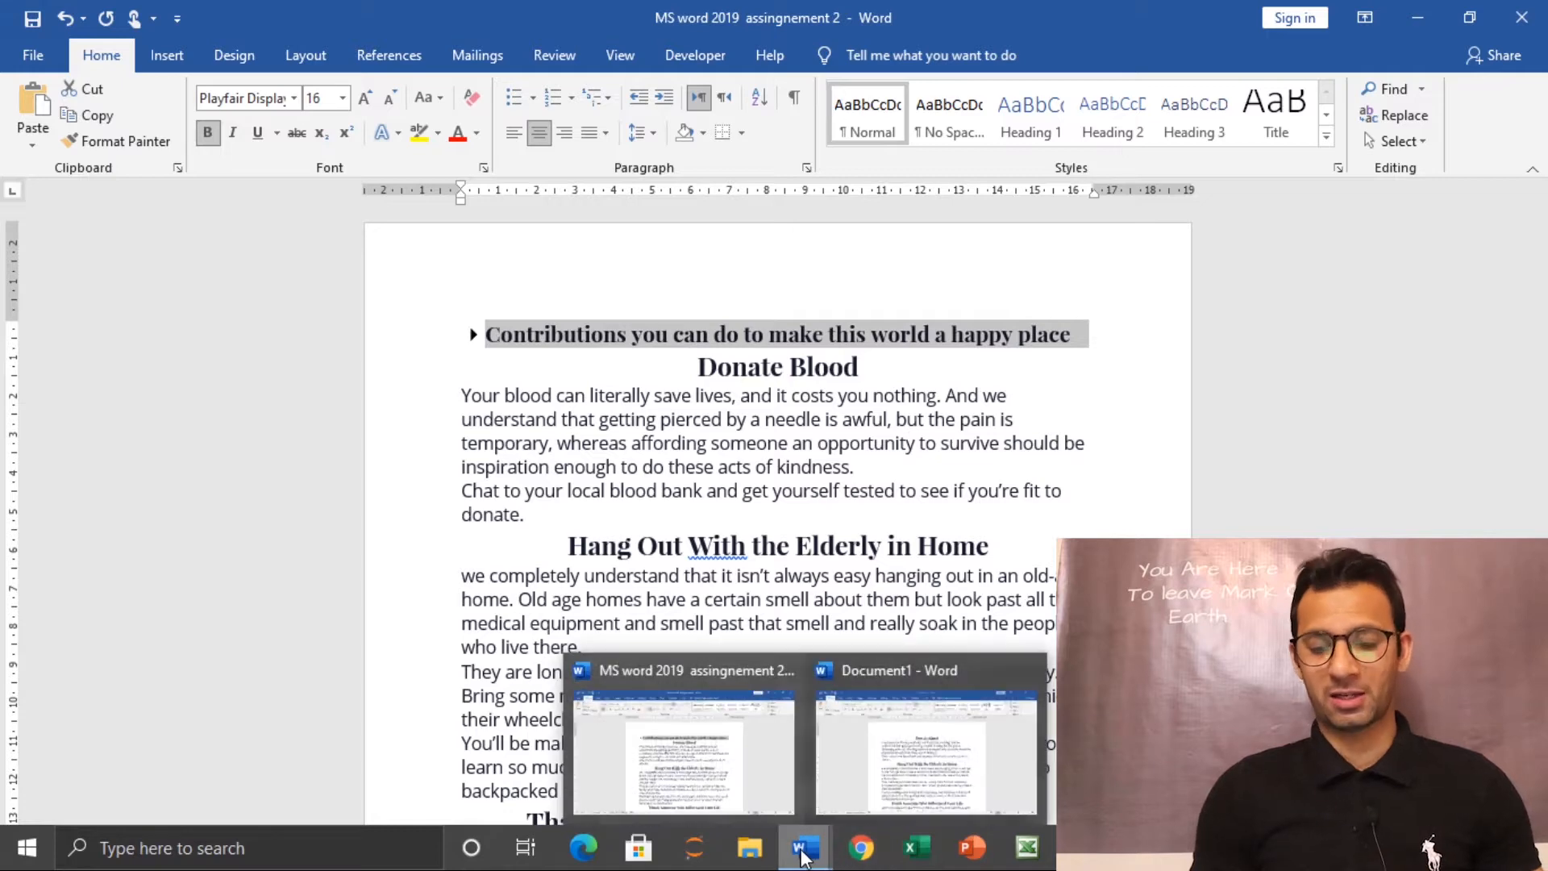
{"action": "left_click", "coordinate": [889, 735]}
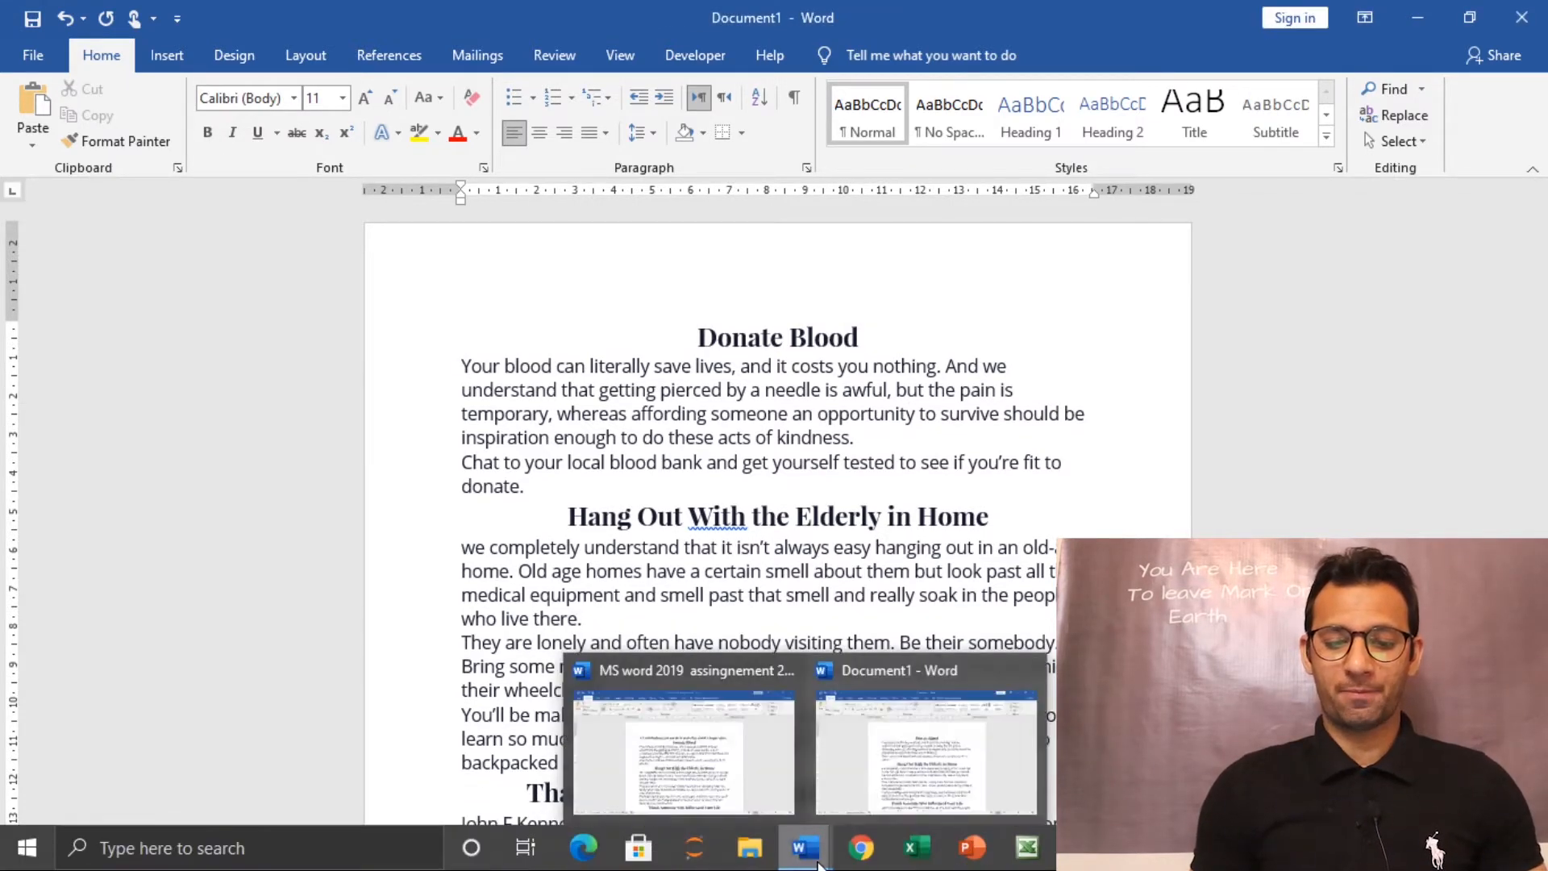
- Examine the assignment's formatted second page, including its three columns, drop cap and bordered paragraph
{"action": "left_click", "coordinate": [691, 738]}
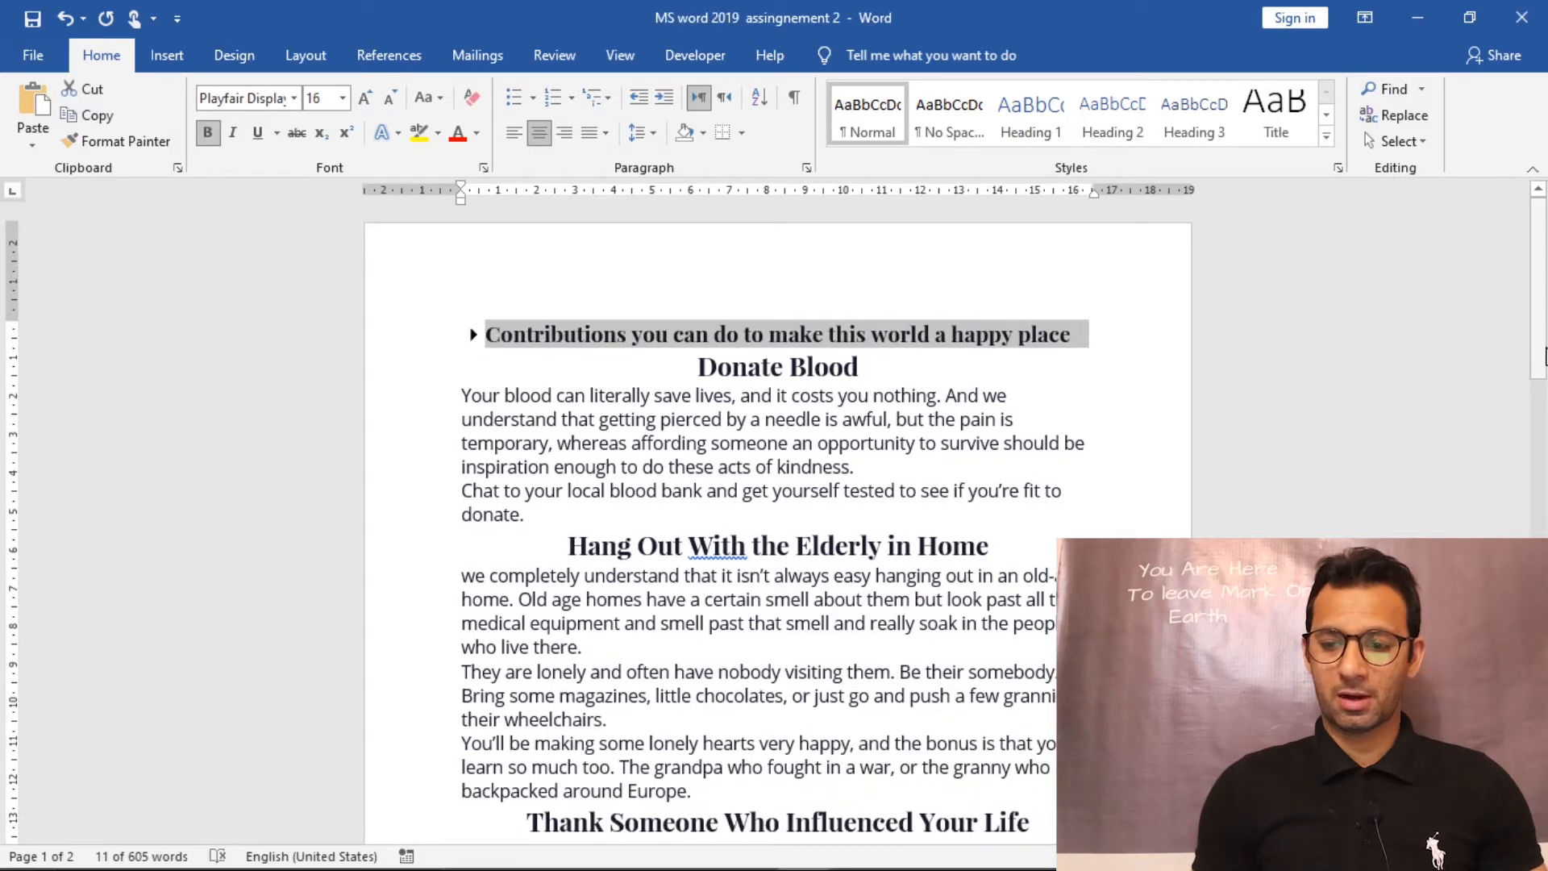
{"action": "left_click_drag", "start_coordinate": [1538, 357], "coordinate": [1539, 687]}
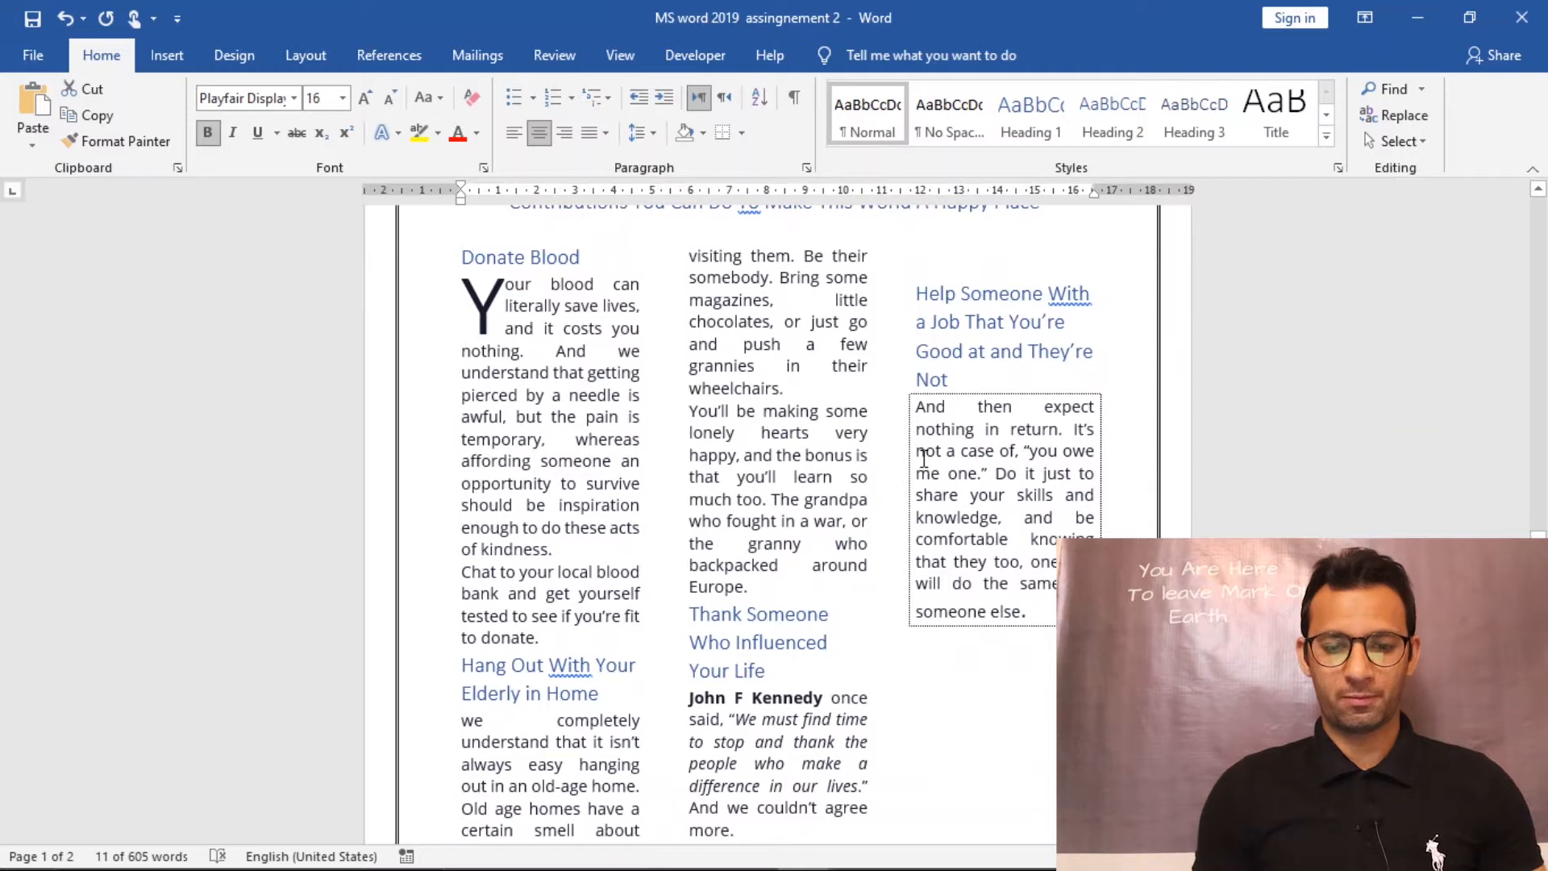
{"action": "left_click", "coordinate": [731, 408]}
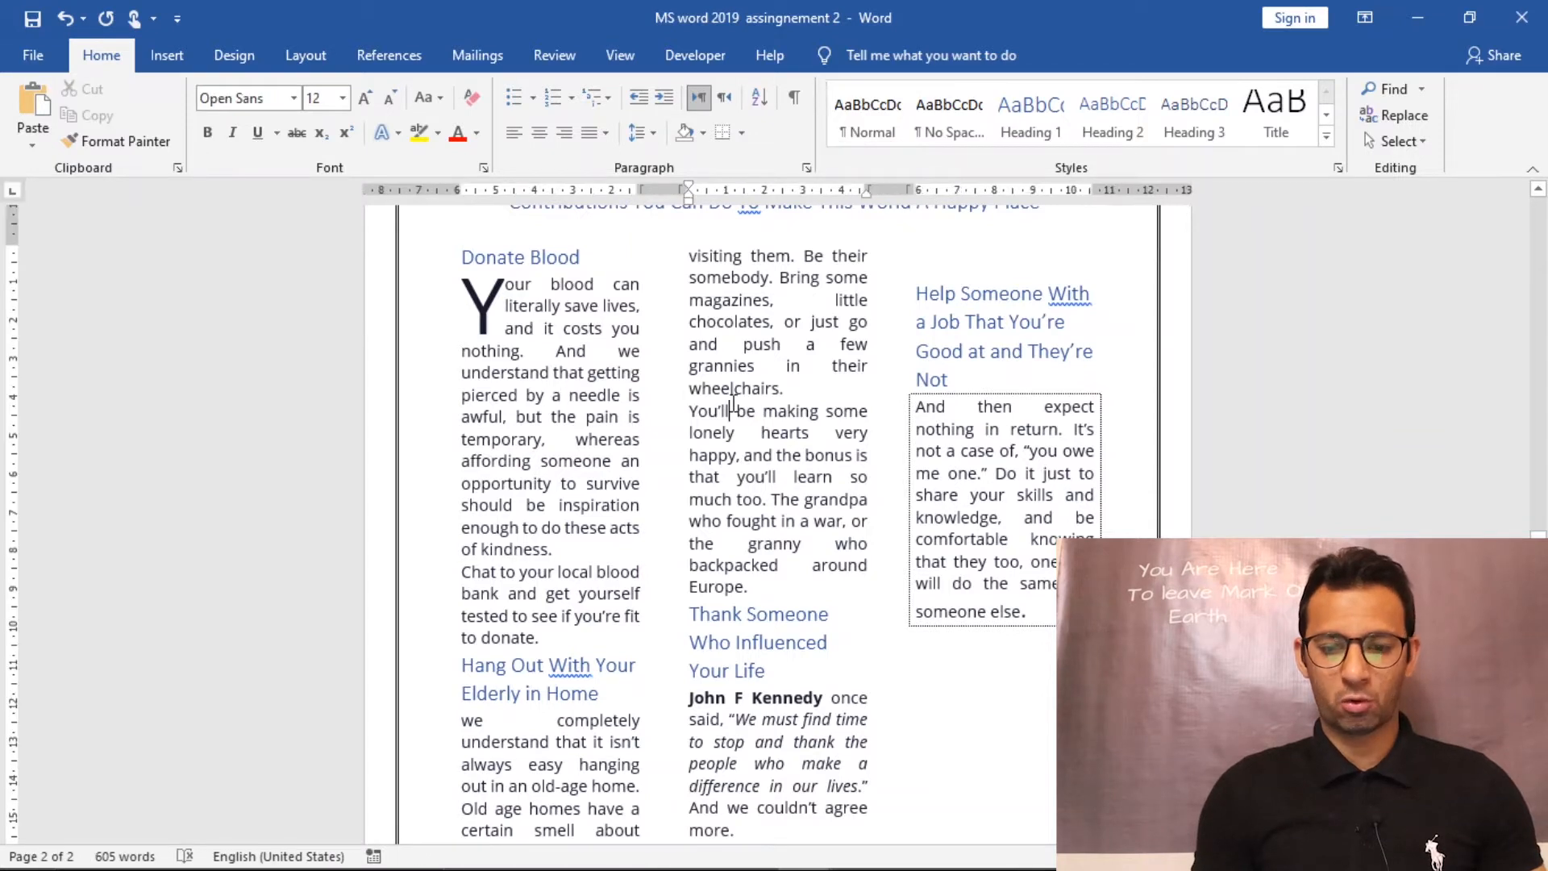
{"action": "left_click", "coordinate": [994, 428]}
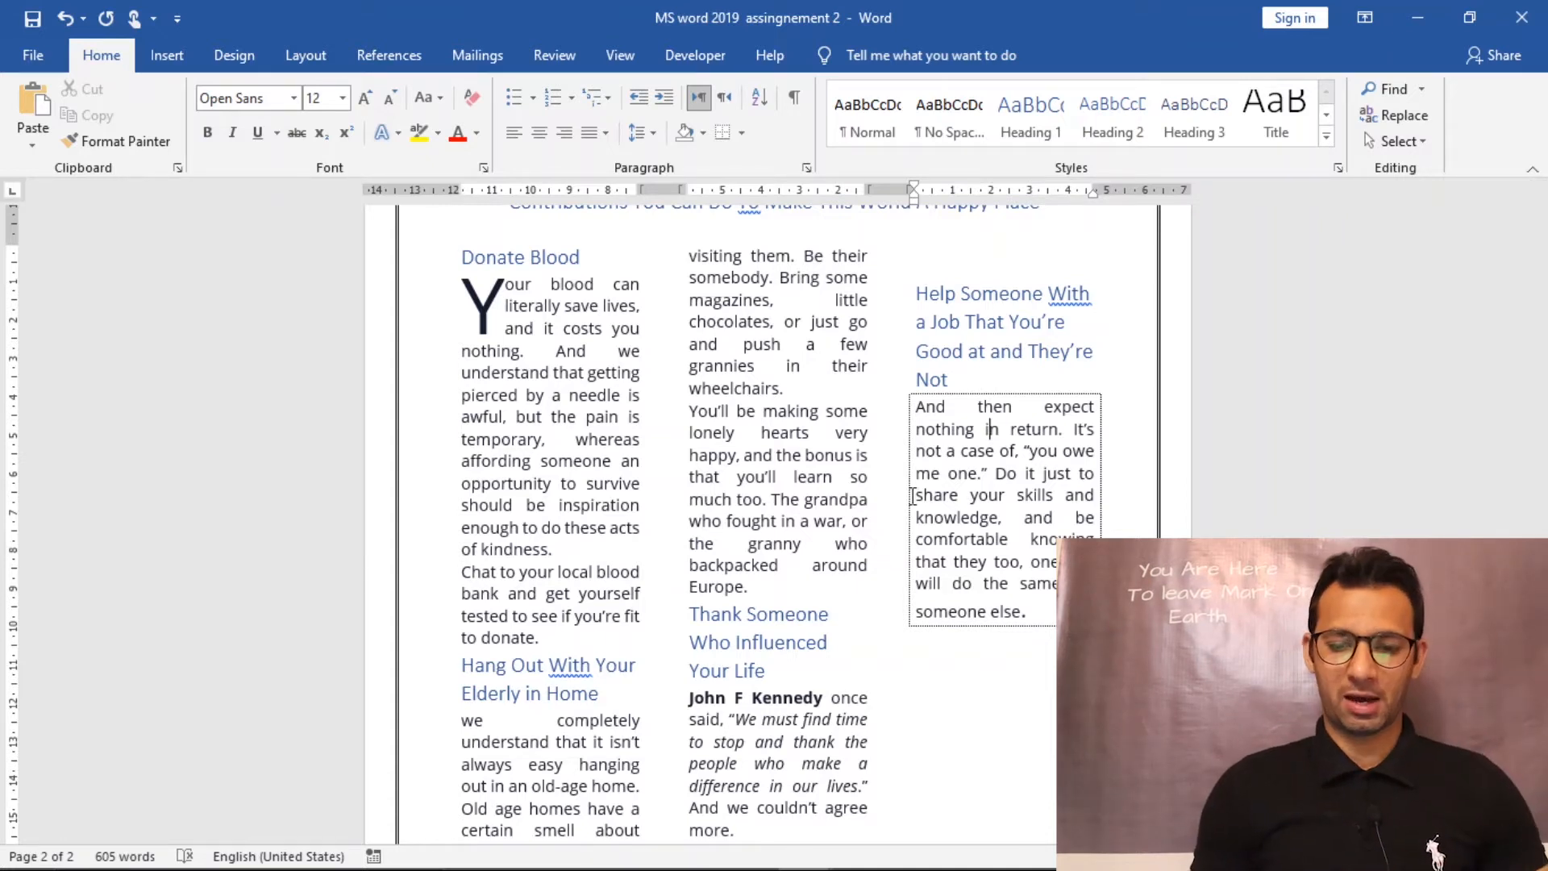
- Switch to the new document and lay out all of its text in three columns
{"action": "mouse_move", "coordinate": [804, 847]}
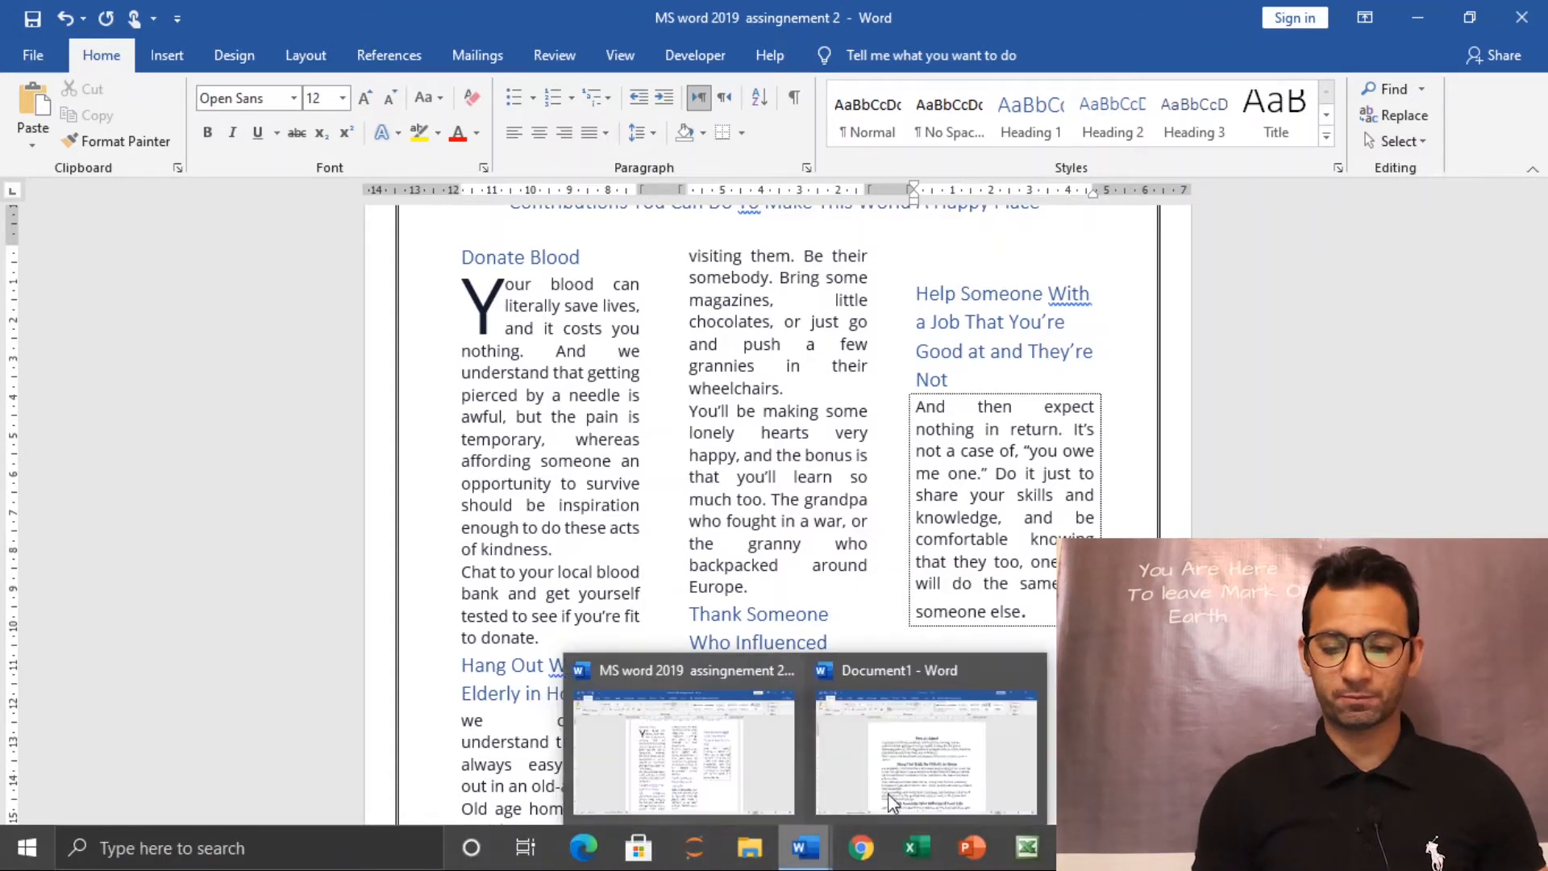
{"action": "left_click", "coordinate": [892, 803]}
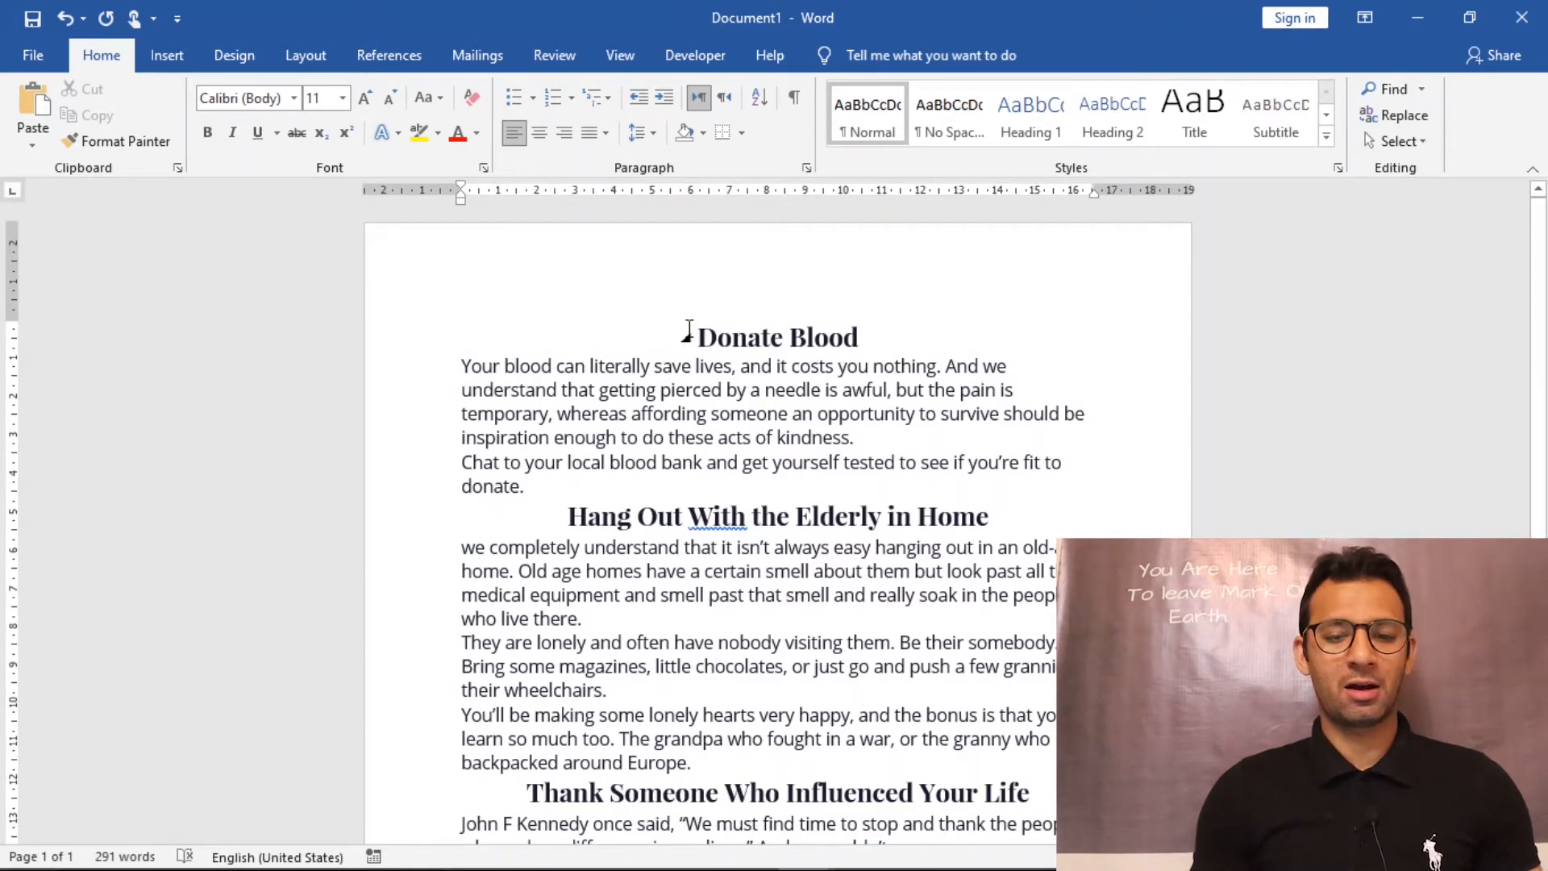
{"action": "key", "text": "ctrl+a"}
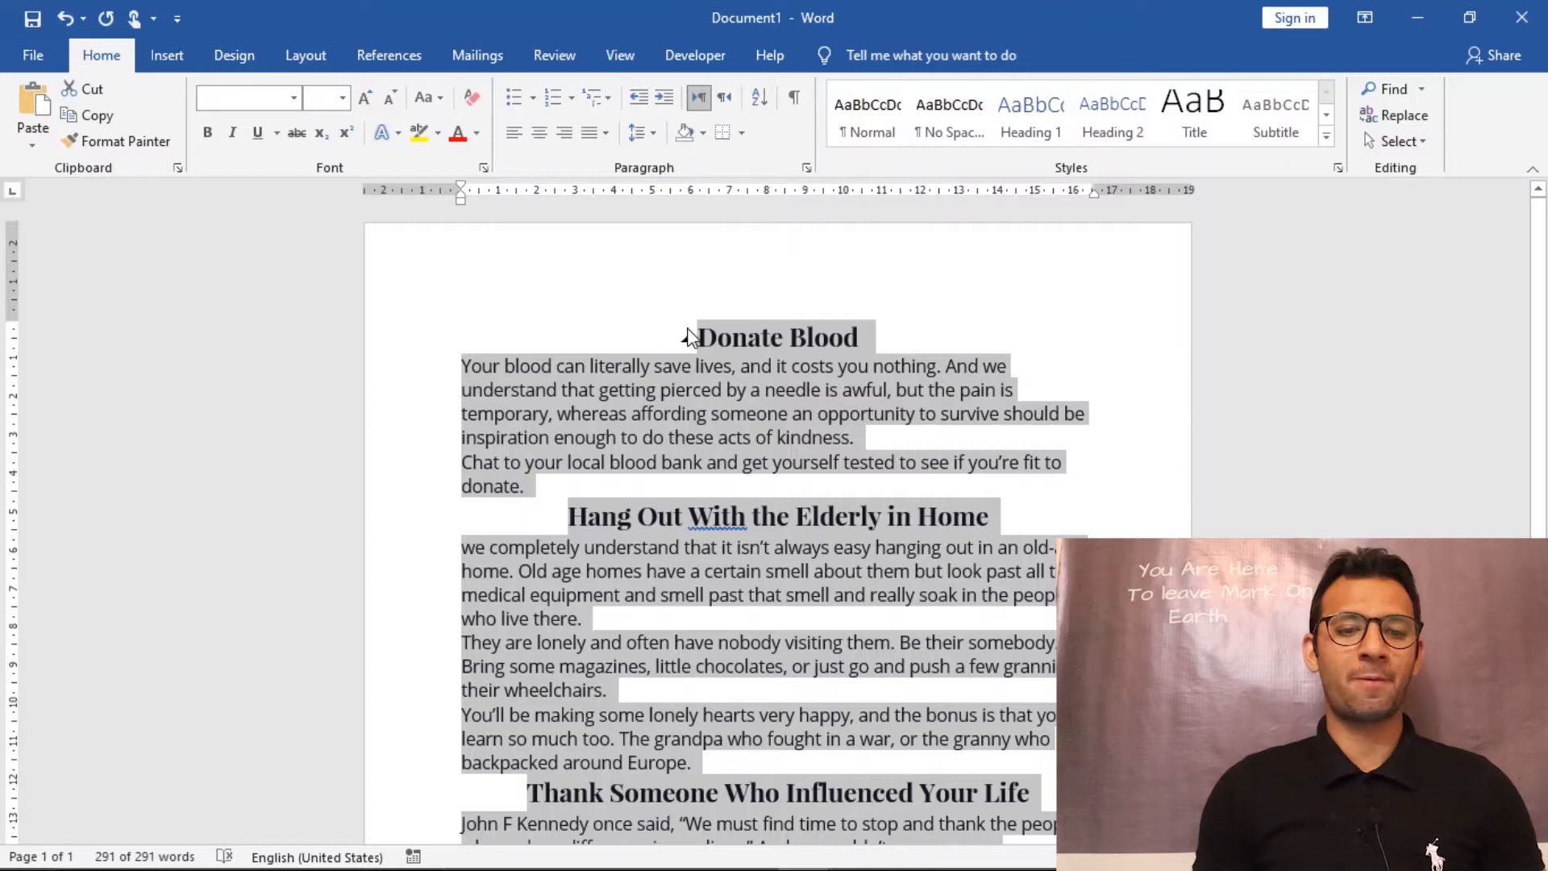
{"action": "left_click", "coordinate": [307, 58]}
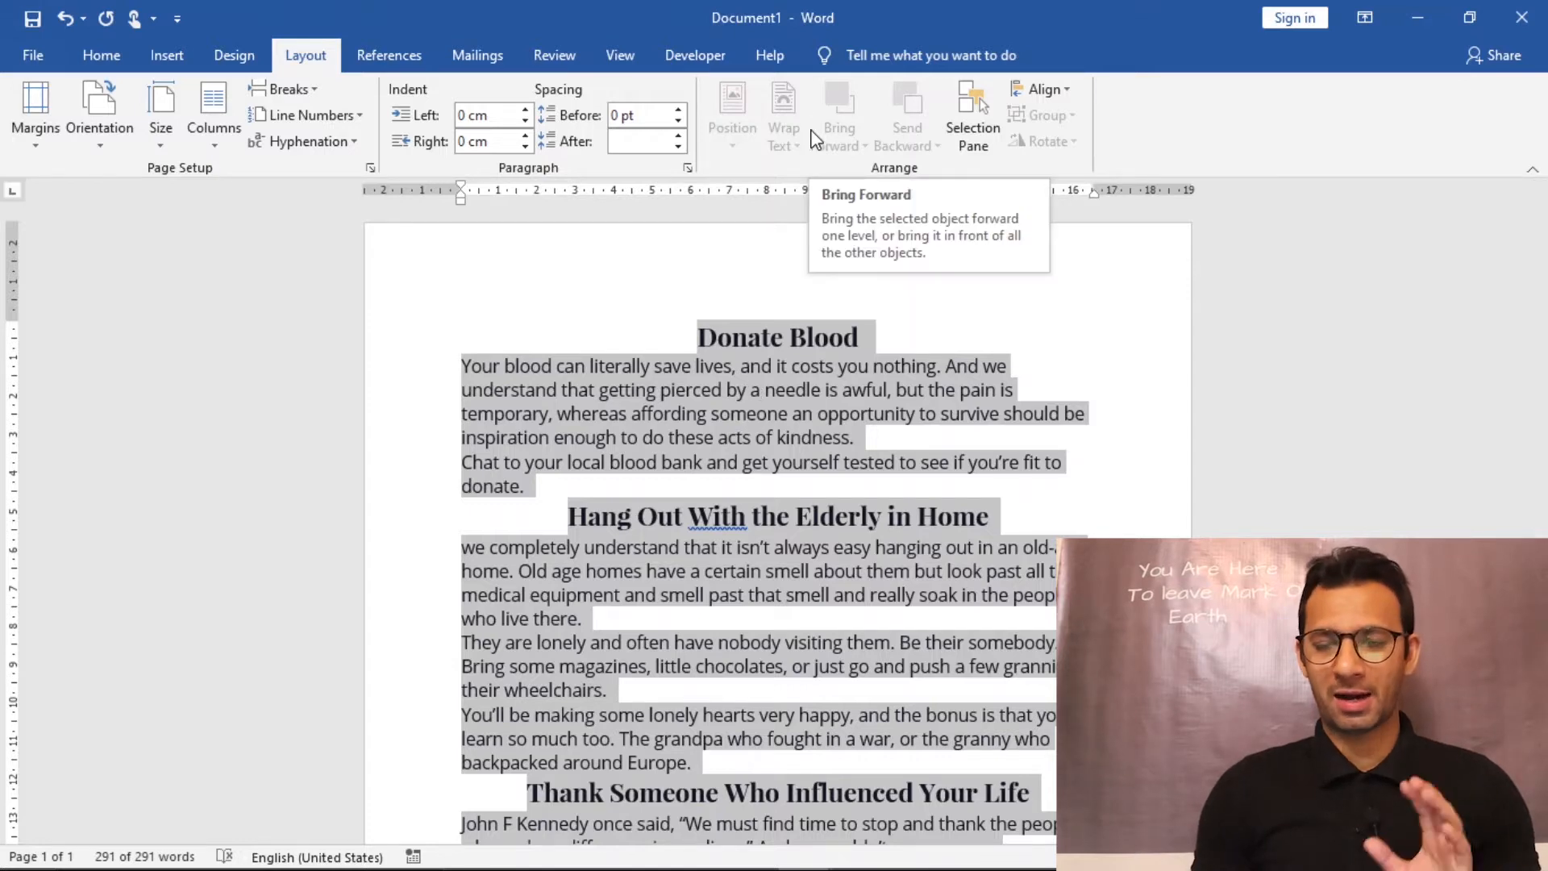
{"action": "left_click", "coordinate": [216, 150]}
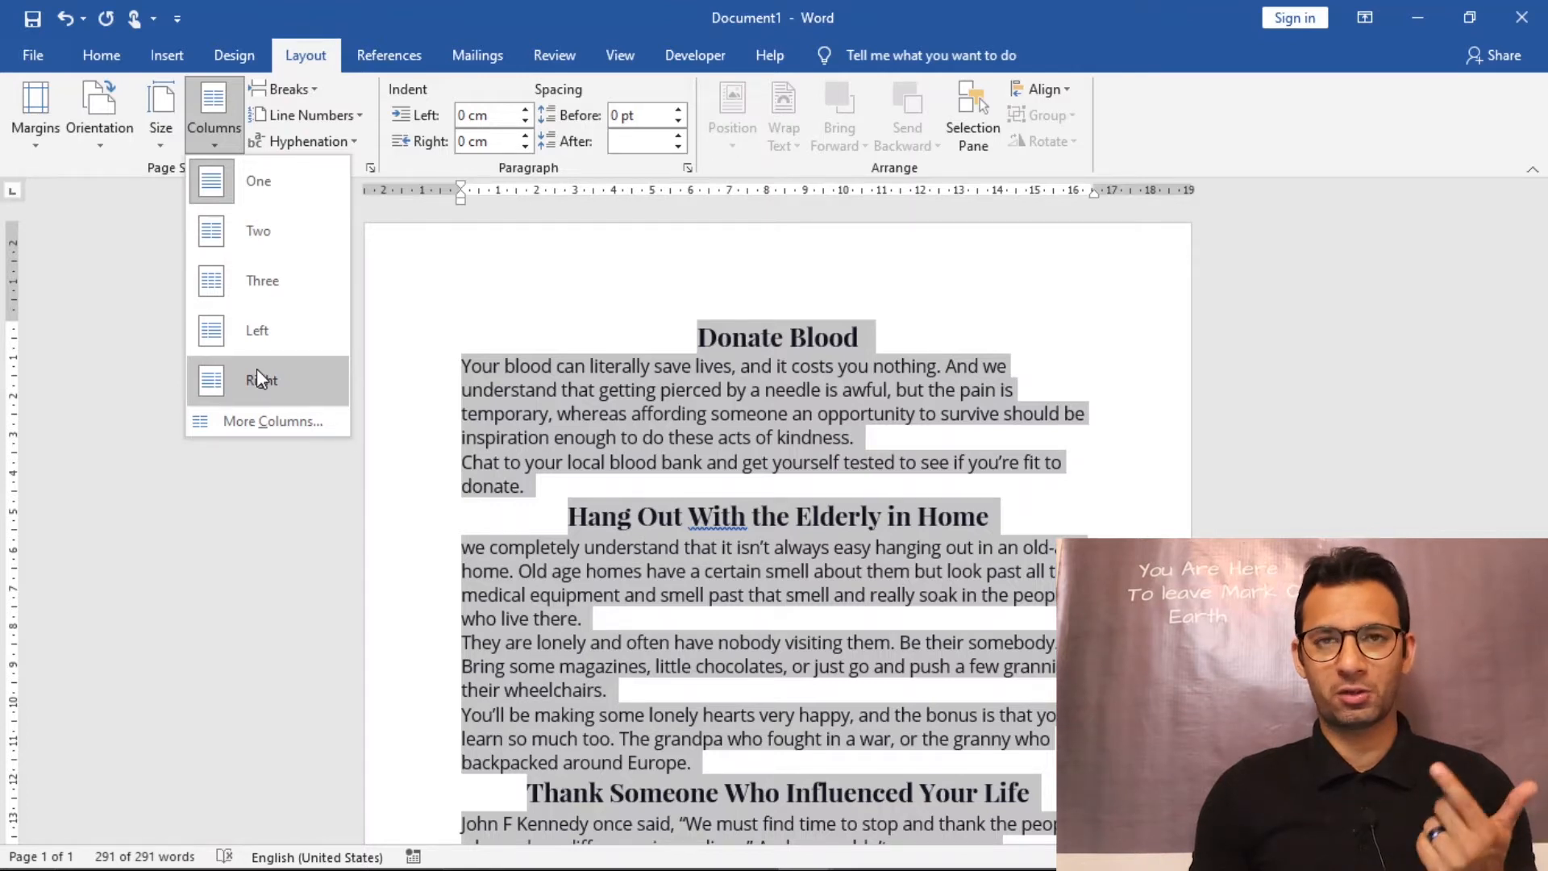
{"action": "left_click", "coordinate": [263, 282]}
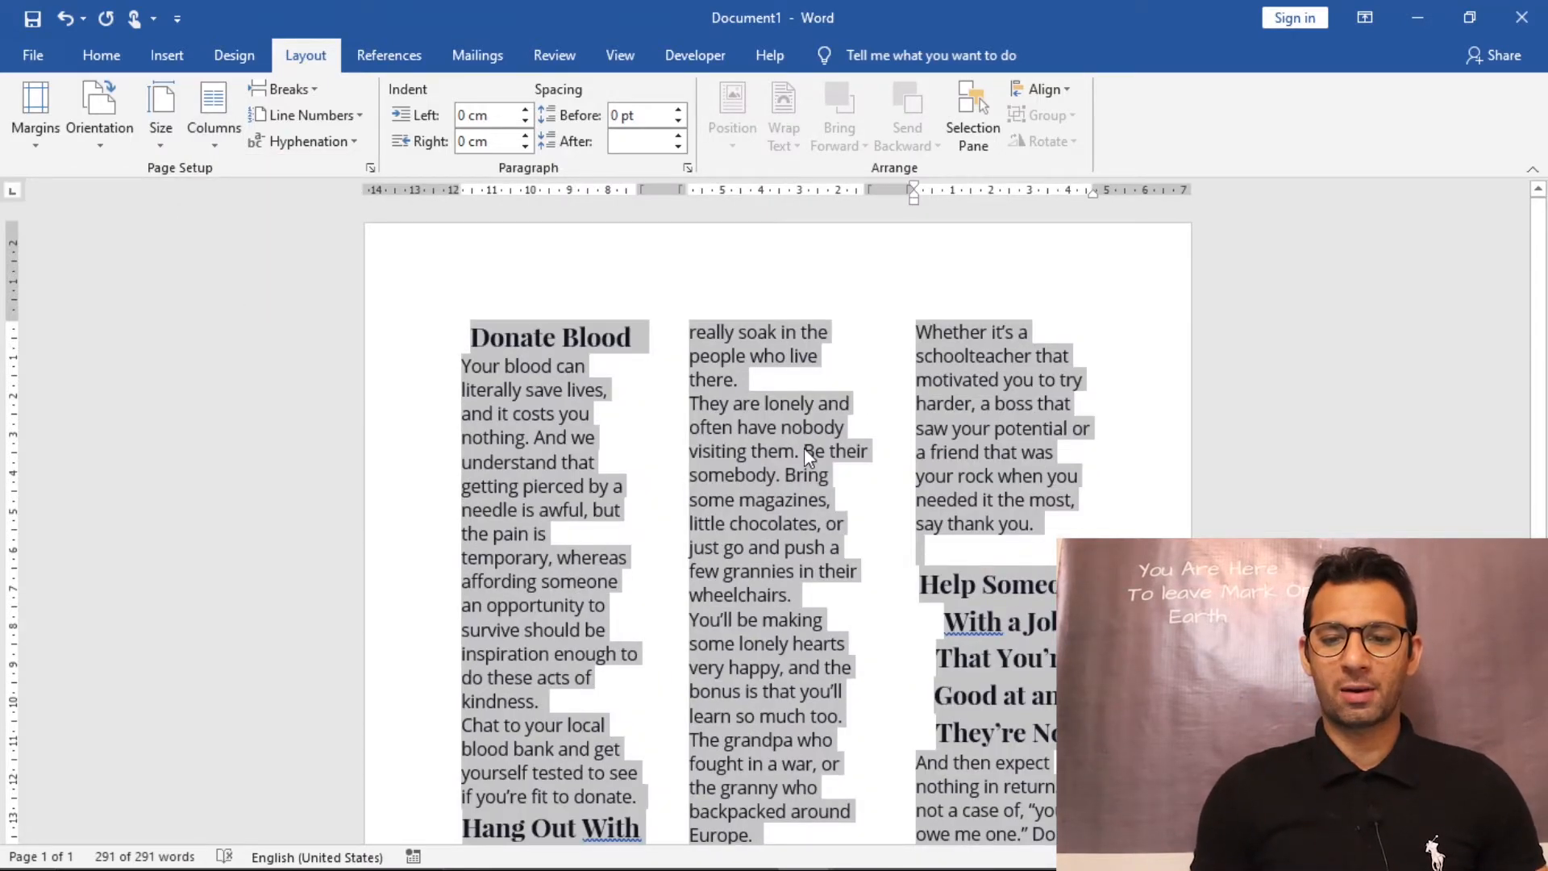
{"action": "left_click", "coordinate": [876, 477]}
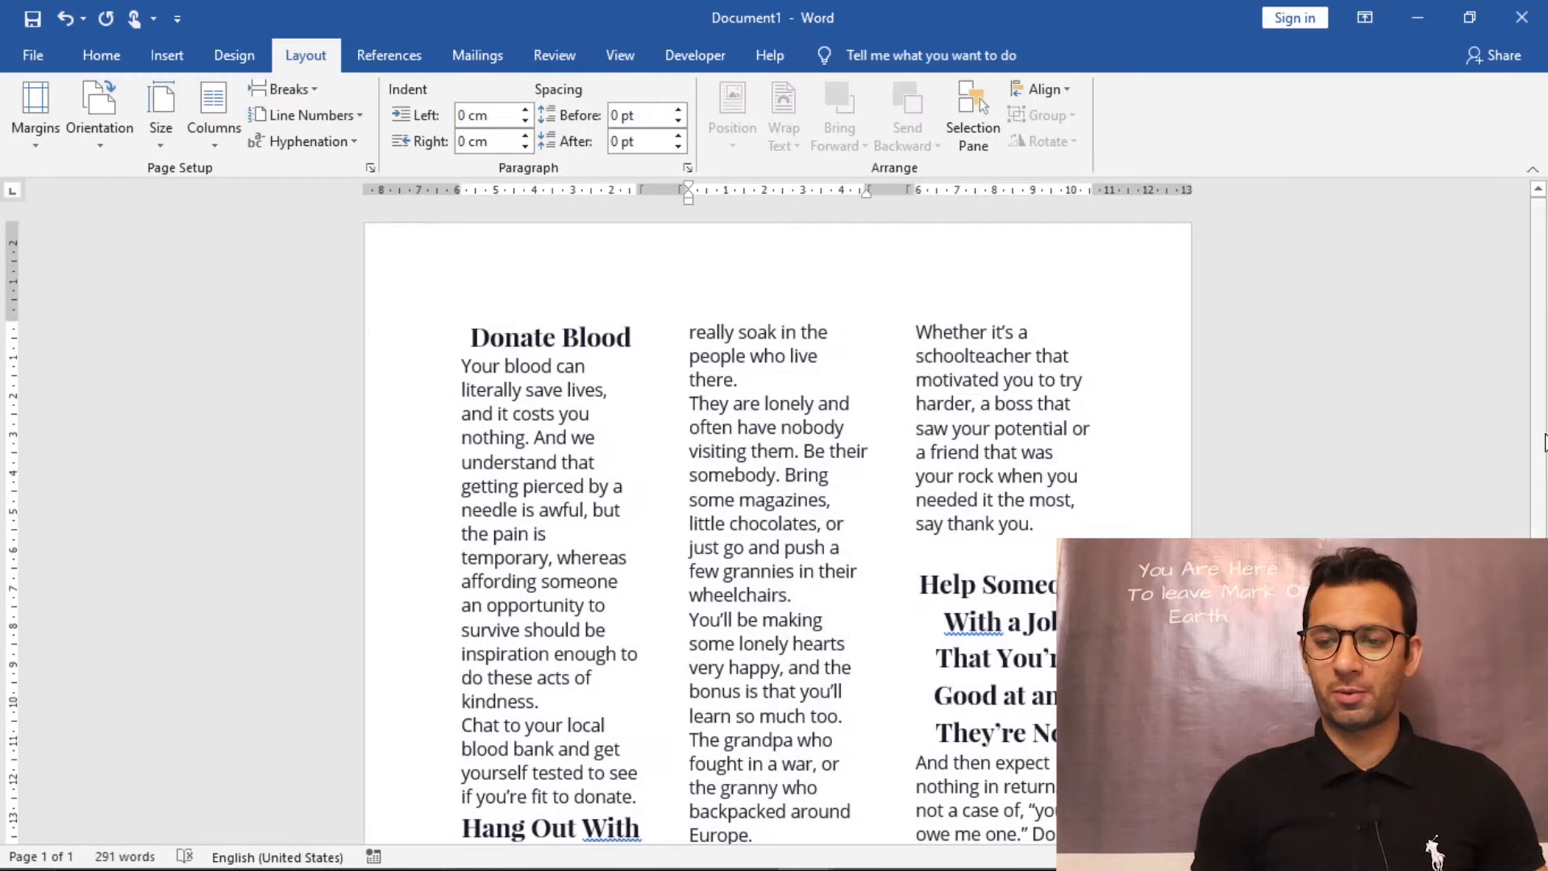
{"action": "scroll", "coordinate": [876, 477], "scroll_direction": "down", "scroll_amount": 3}
{"action": "scroll", "coordinate": [774, 524], "scroll_direction": "down", "scroll_amount": 3}
{"action": "scroll", "coordinate": [774, 524], "scroll_direction": "up", "scroll_amount": 6}
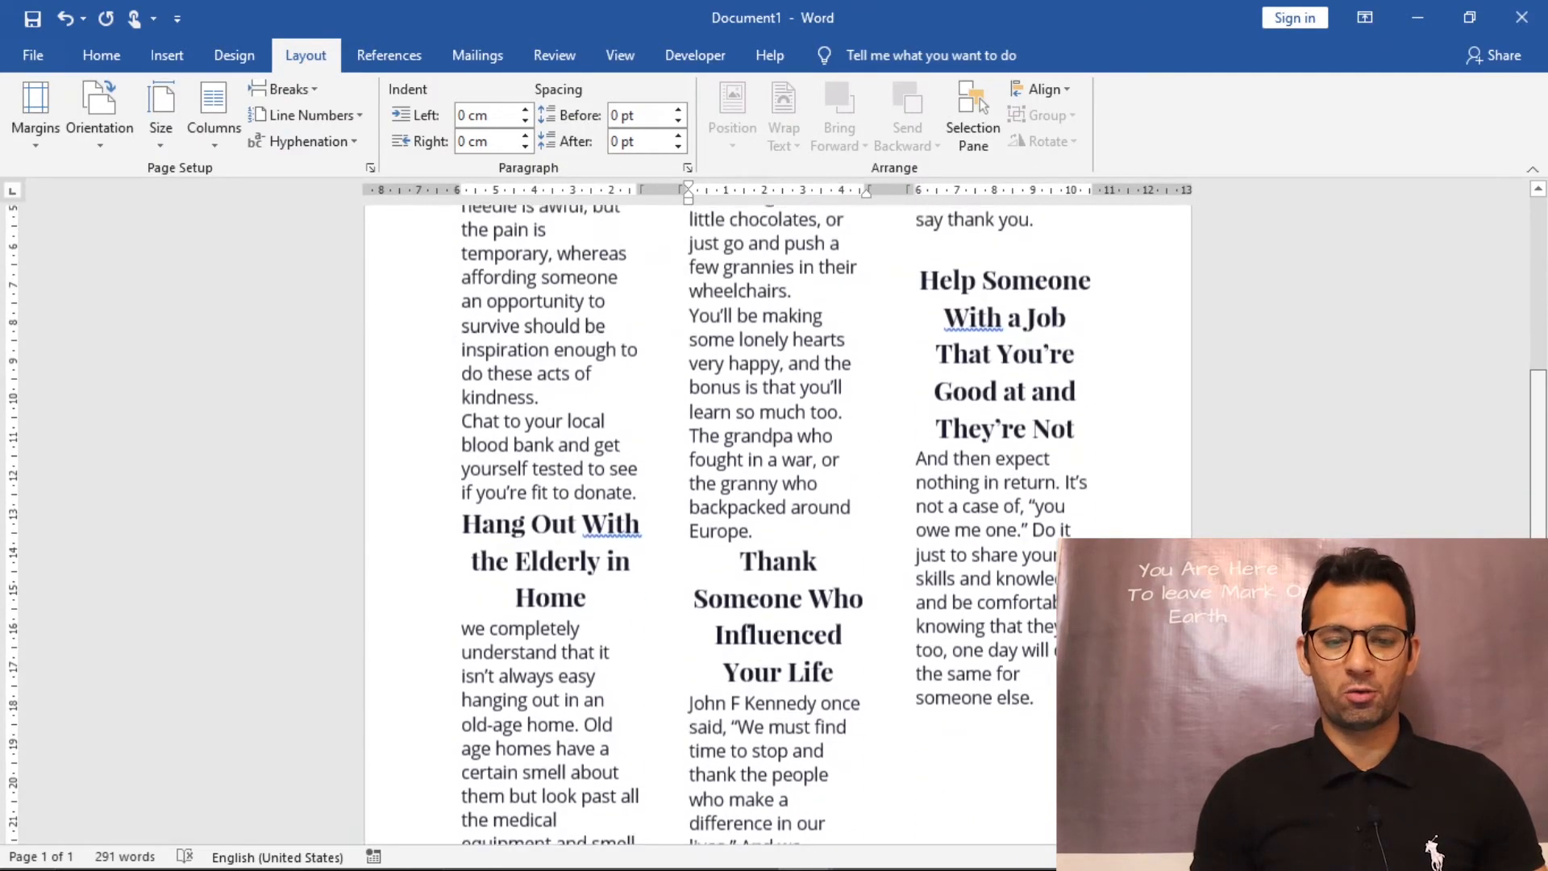
{"action": "scroll", "coordinate": [774, 524], "scroll_direction": "down", "scroll_amount": 1}
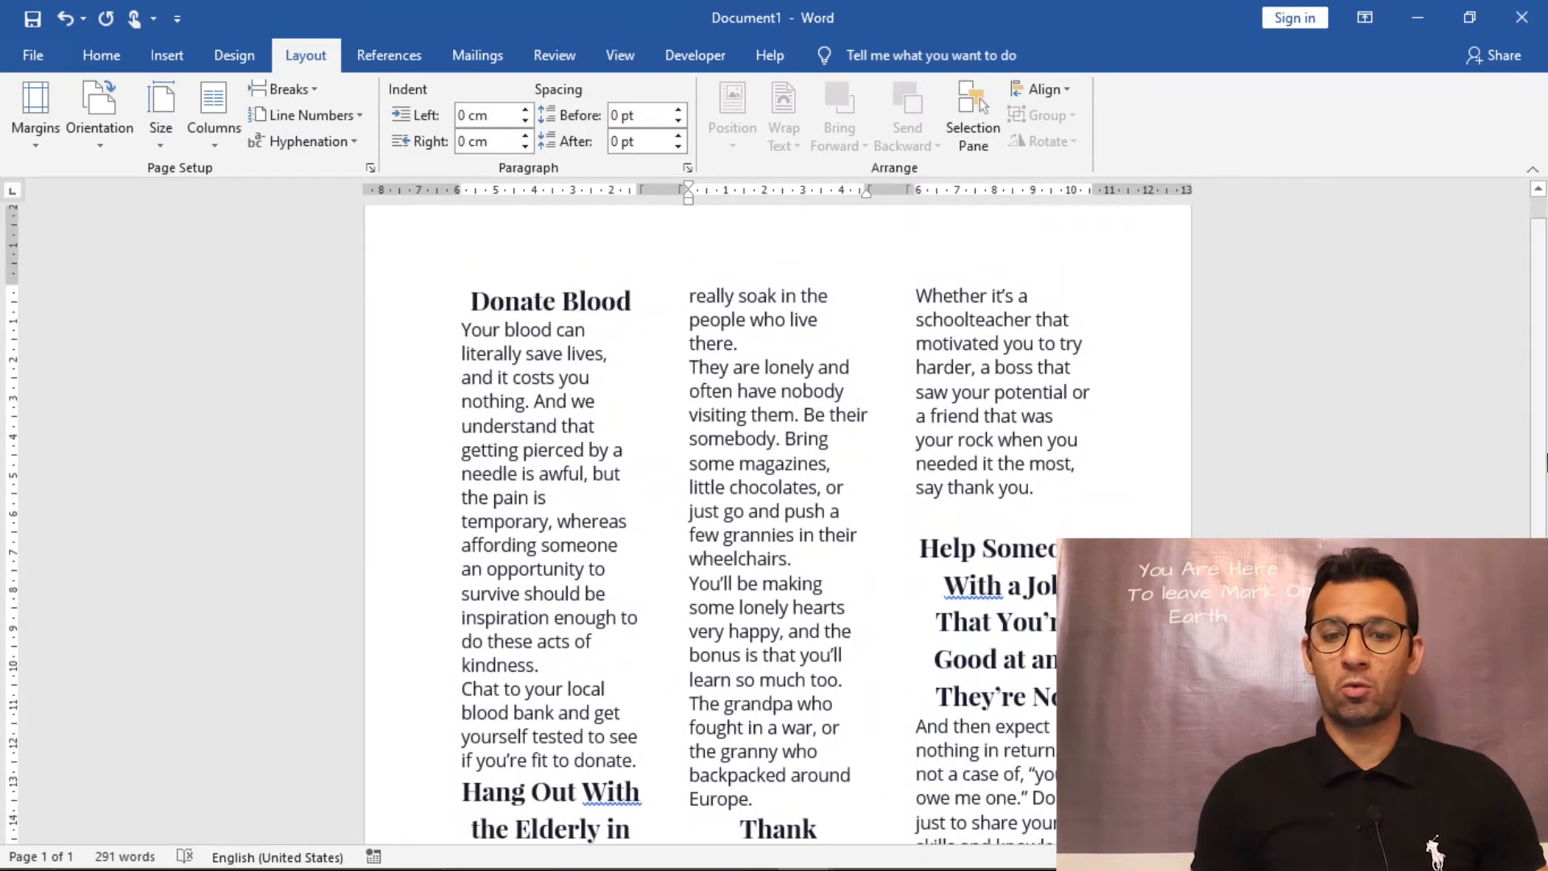
- Examine the assignment's formatted page for its heading style, body font and size, drop cap, bold name and page border
{"action": "mouse_move", "coordinate": [804, 846]}
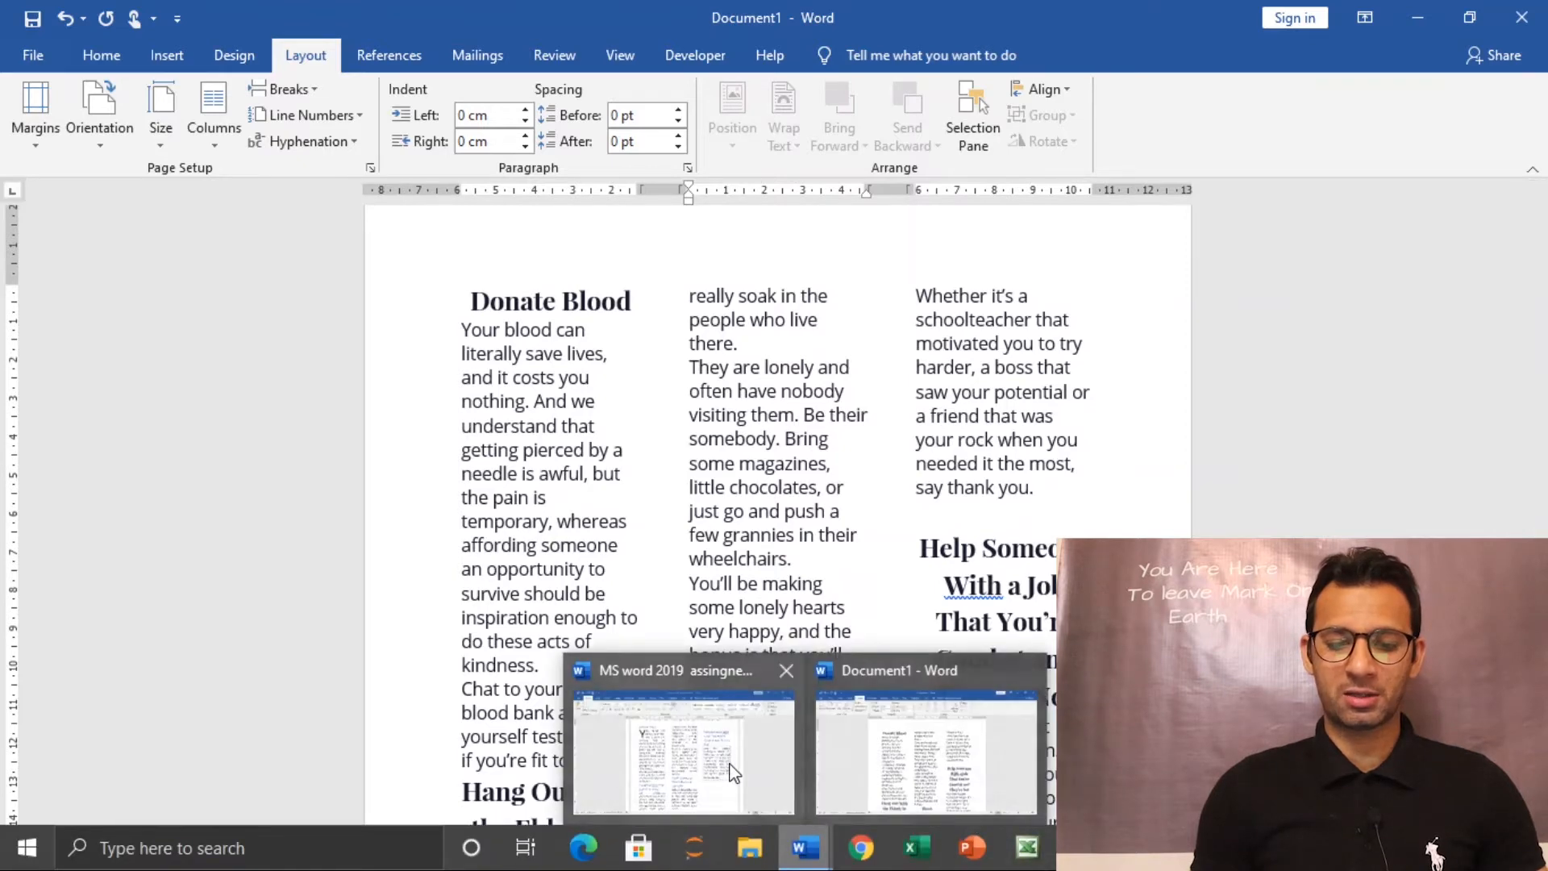
{"action": "left_click", "coordinate": [726, 758]}
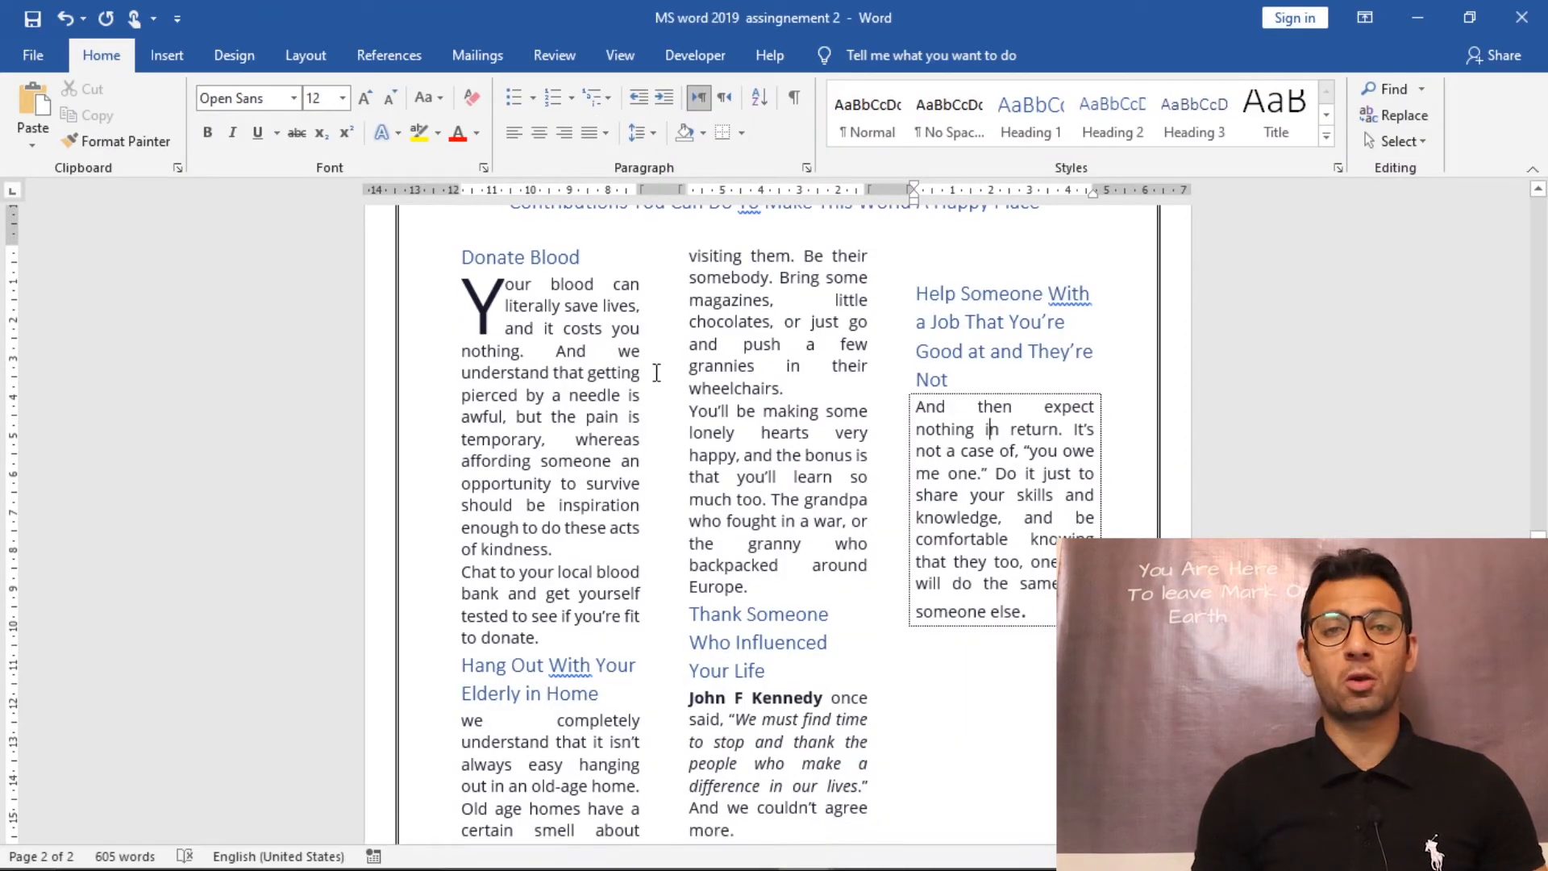
{"action": "left_click", "coordinate": [557, 258]}
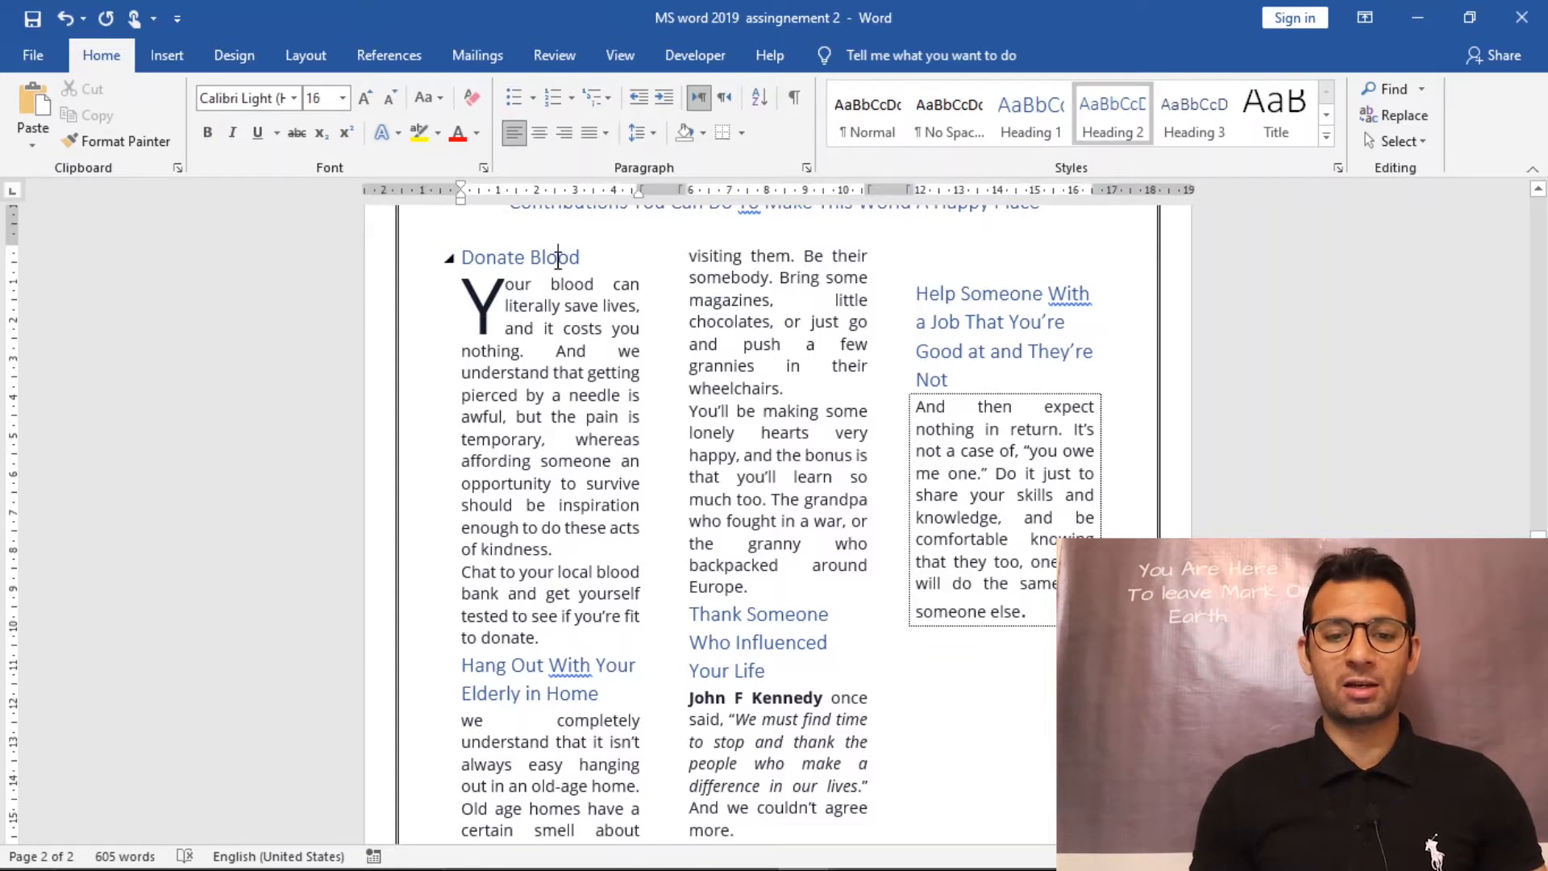
{"action": "left_click", "coordinate": [575, 360]}
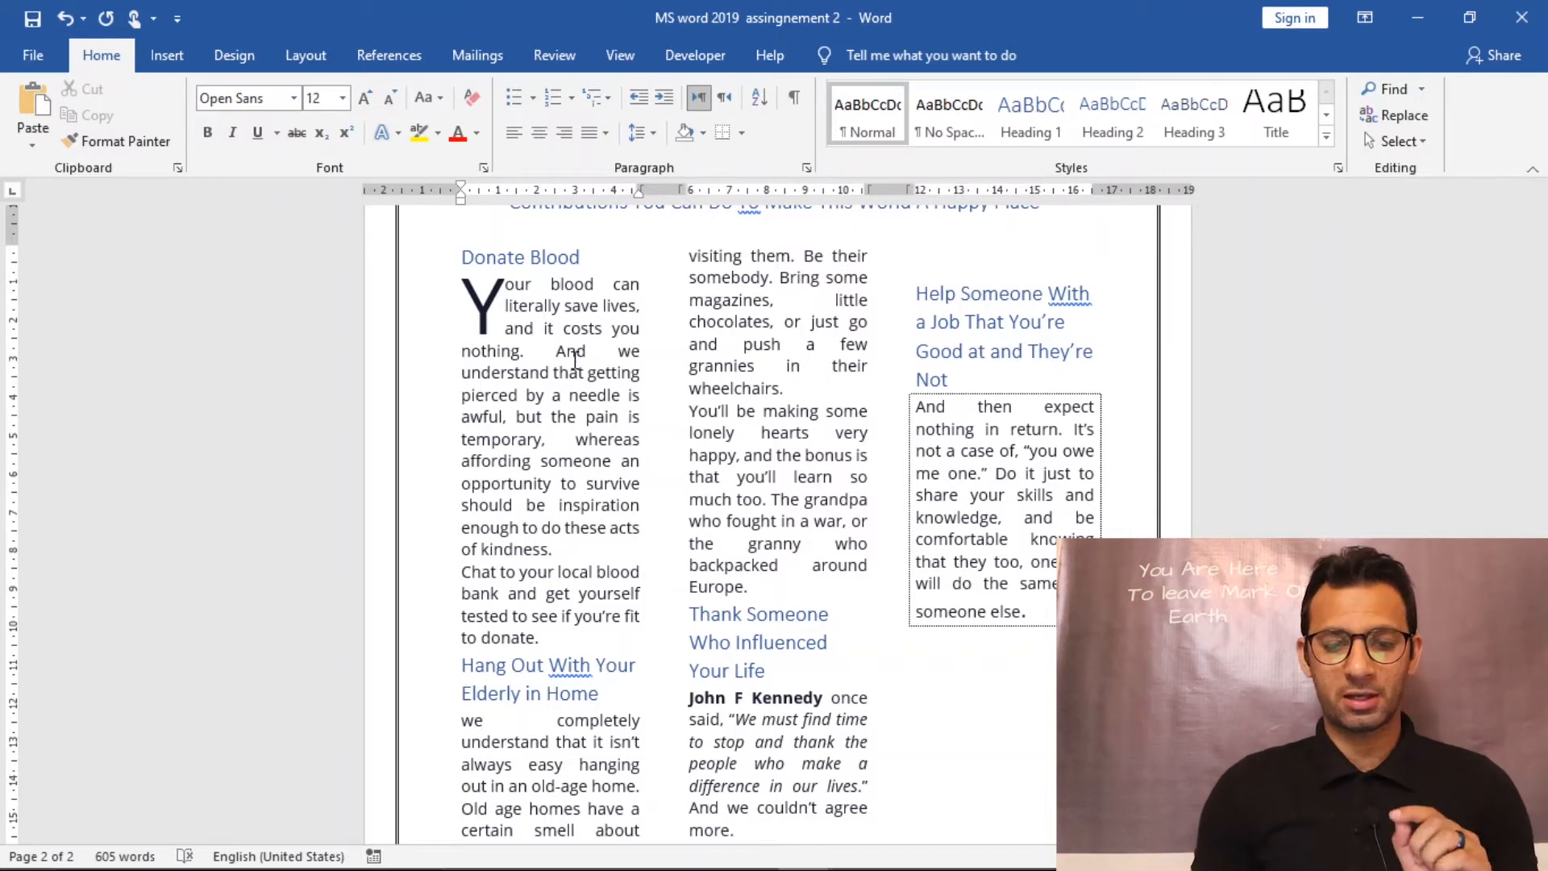
{"action": "left_click", "coordinate": [484, 296]}
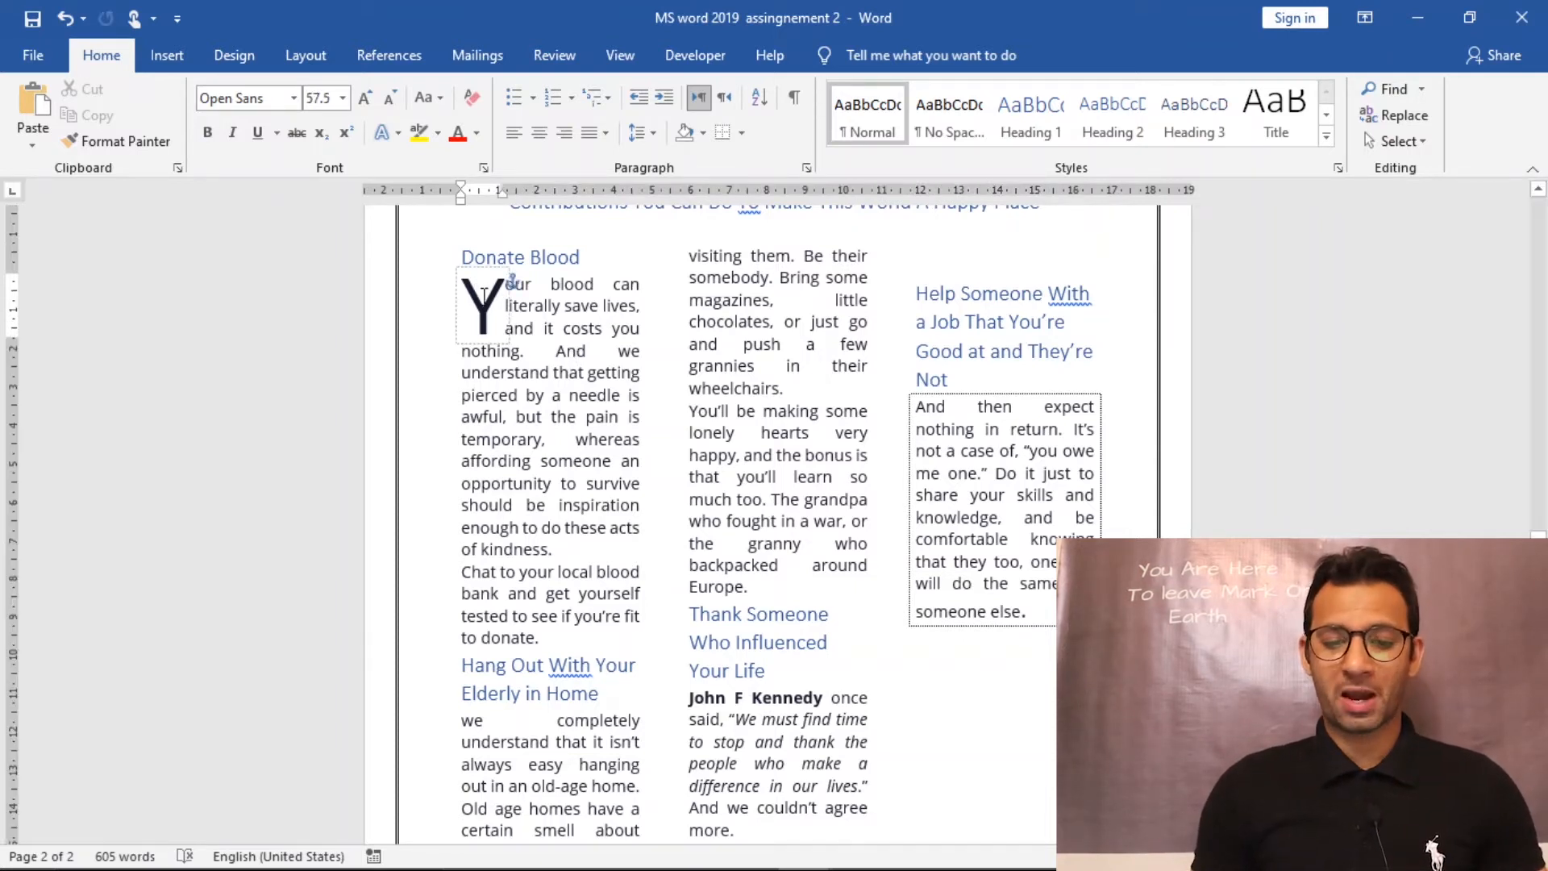
{"action": "left_click", "coordinate": [804, 694]}
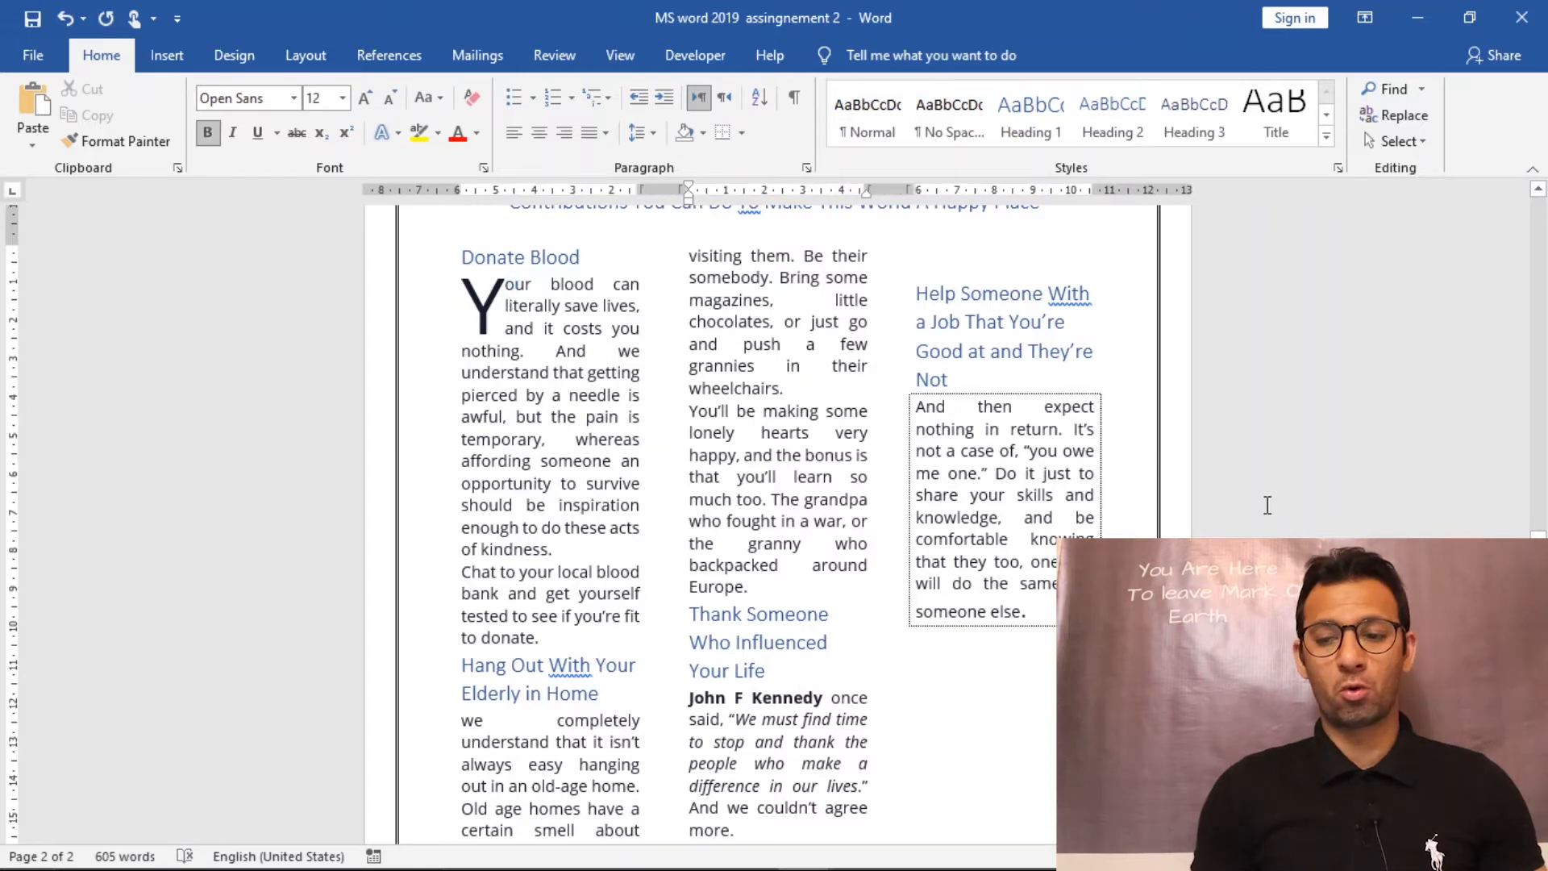
{"action": "scroll", "coordinate": [1133, 419], "scroll_direction": "down", "scroll_amount": 3}
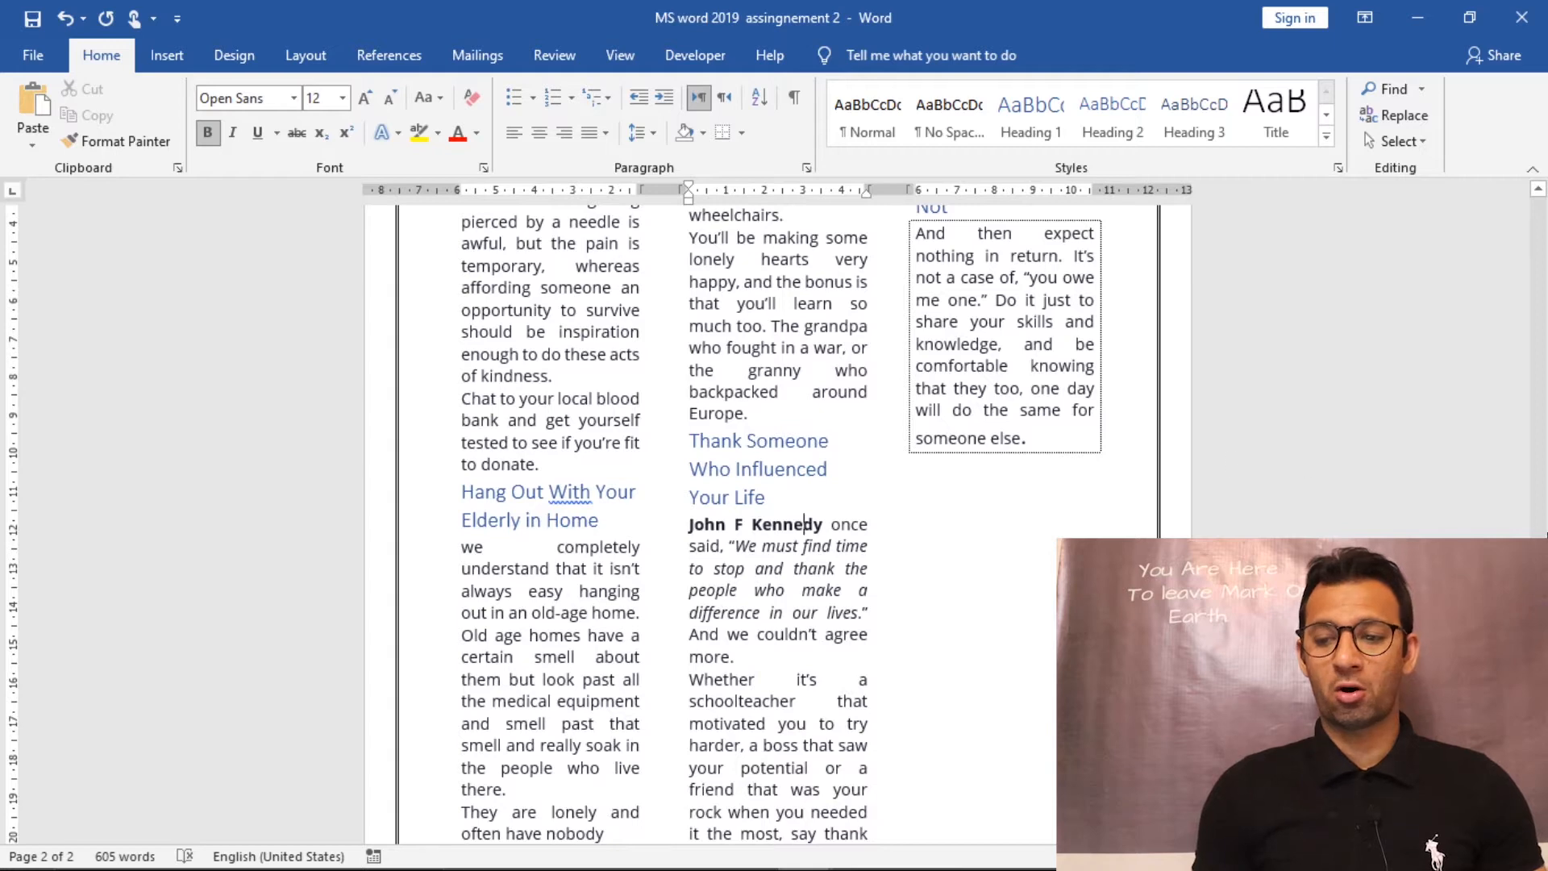
{"action": "left_click_drag", "start_coordinate": [1542, 608], "coordinate": [1543, 532]}
{"action": "mouse_move", "coordinate": [951, 866]}
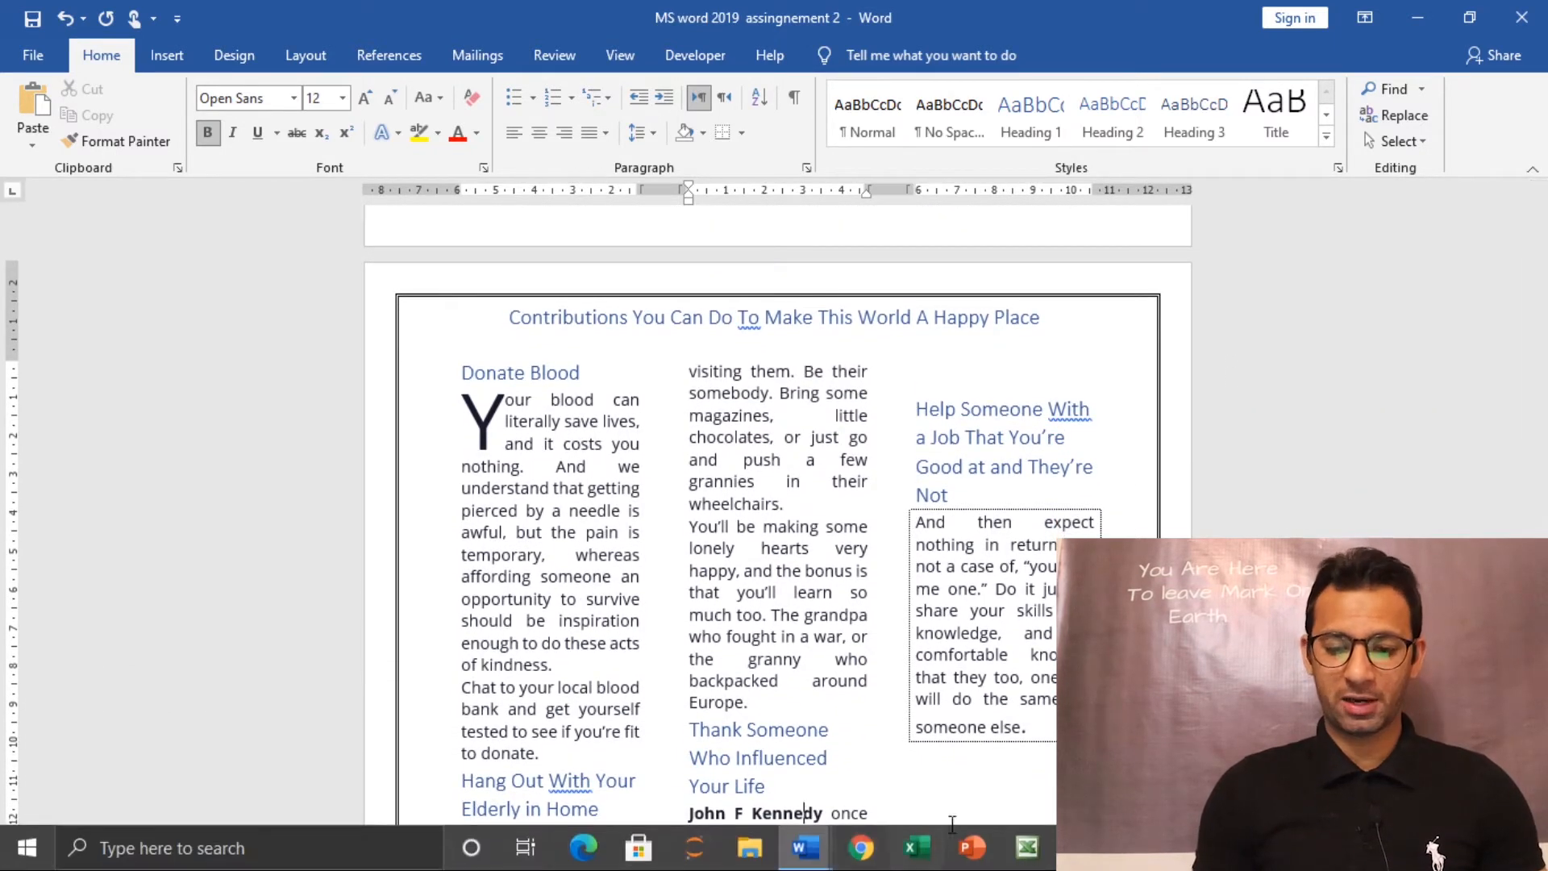
{"action": "mouse_move", "coordinate": [824, 846]}
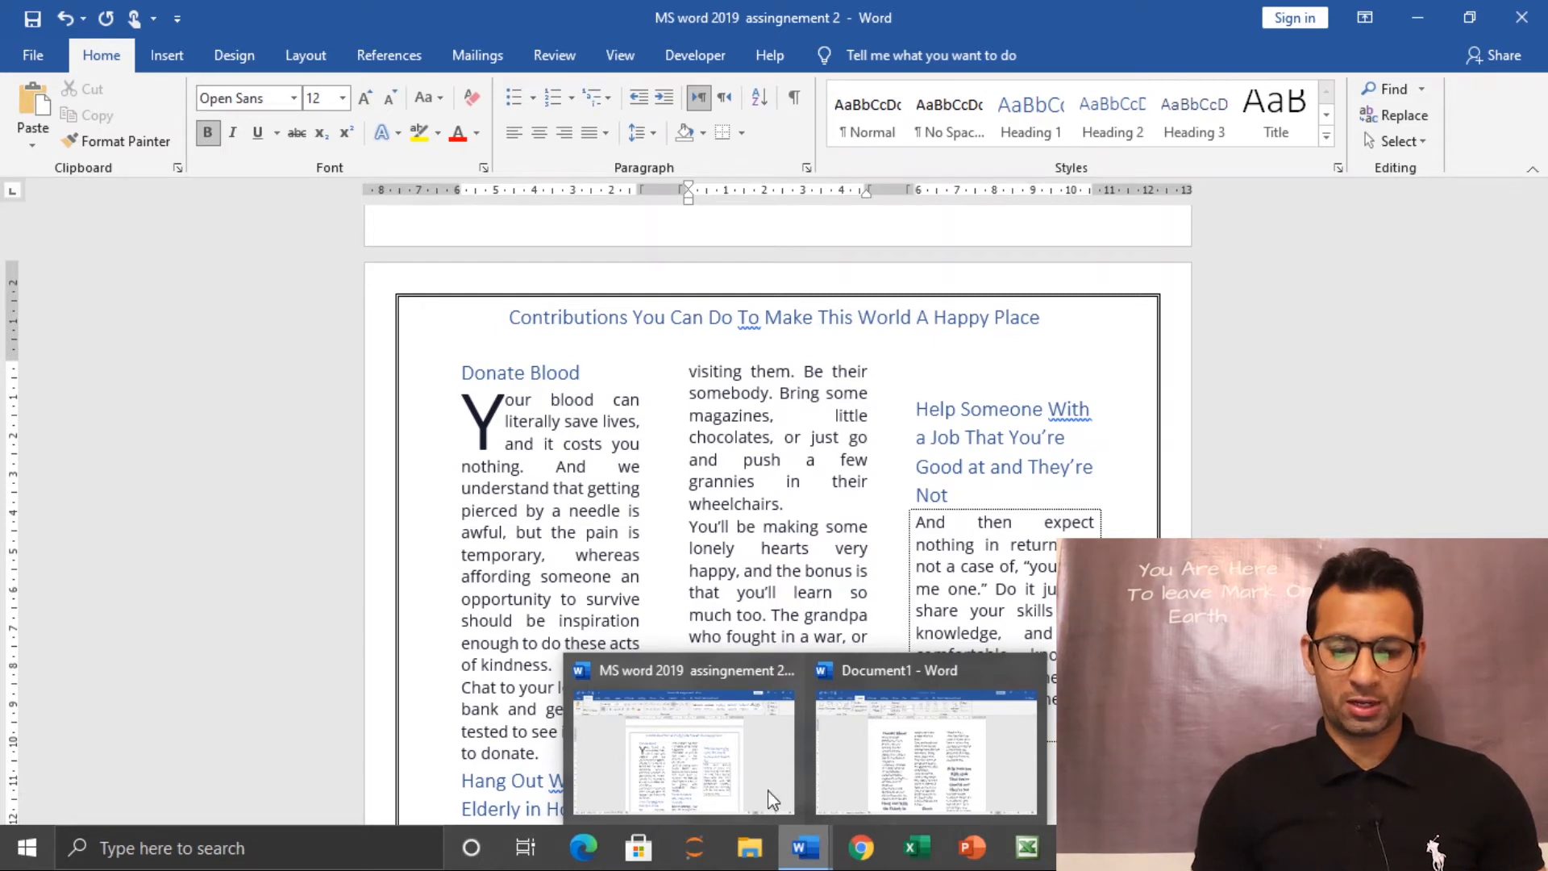
{"action": "left_click", "coordinate": [586, 532]}
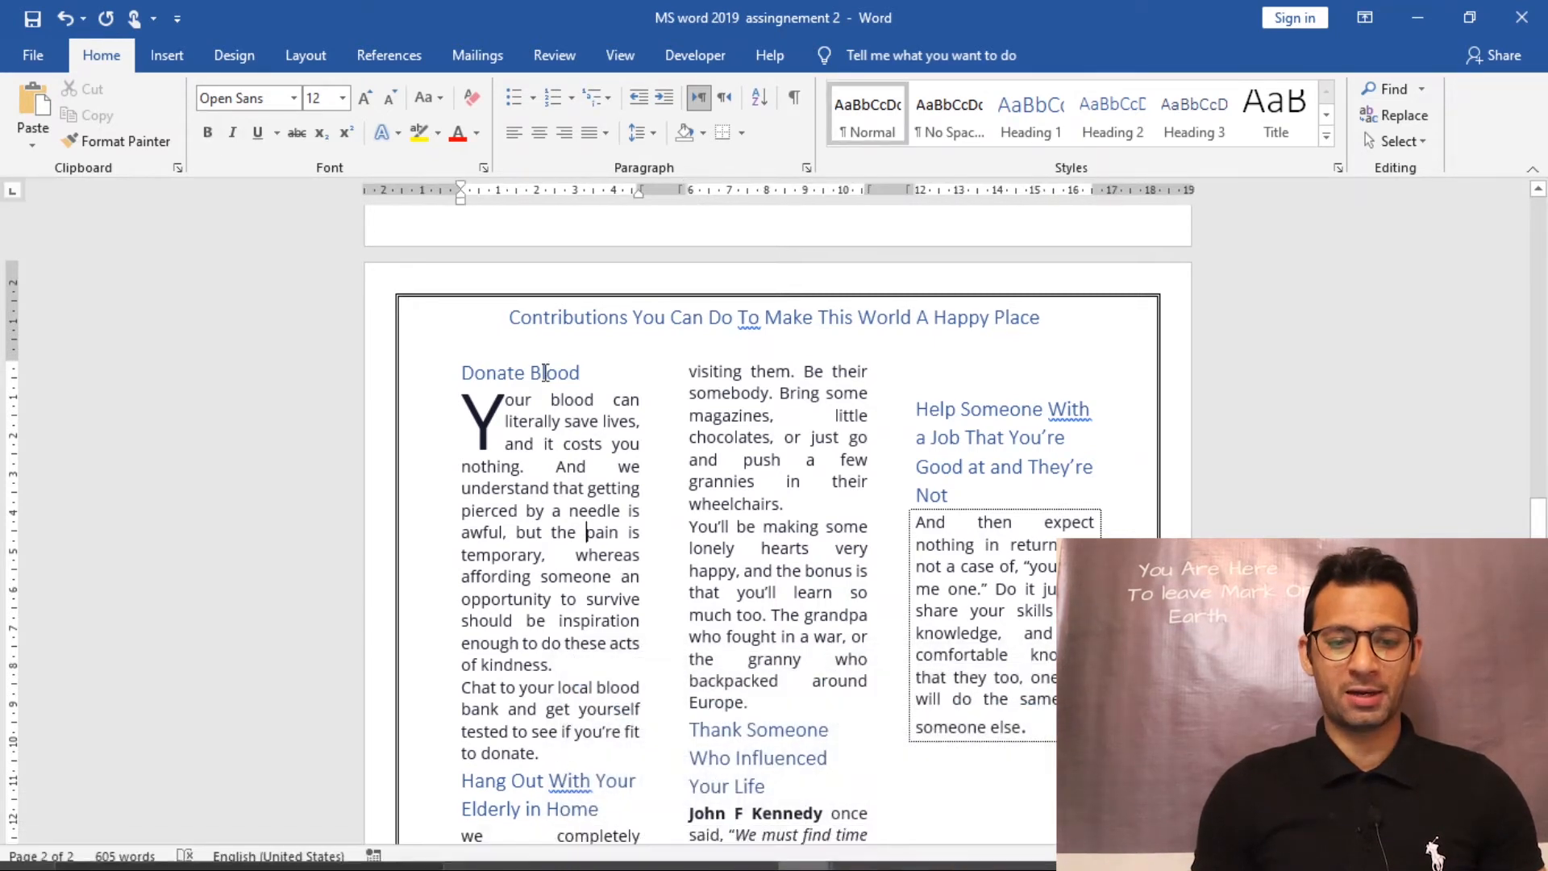
{"action": "left_click", "coordinate": [543, 372]}
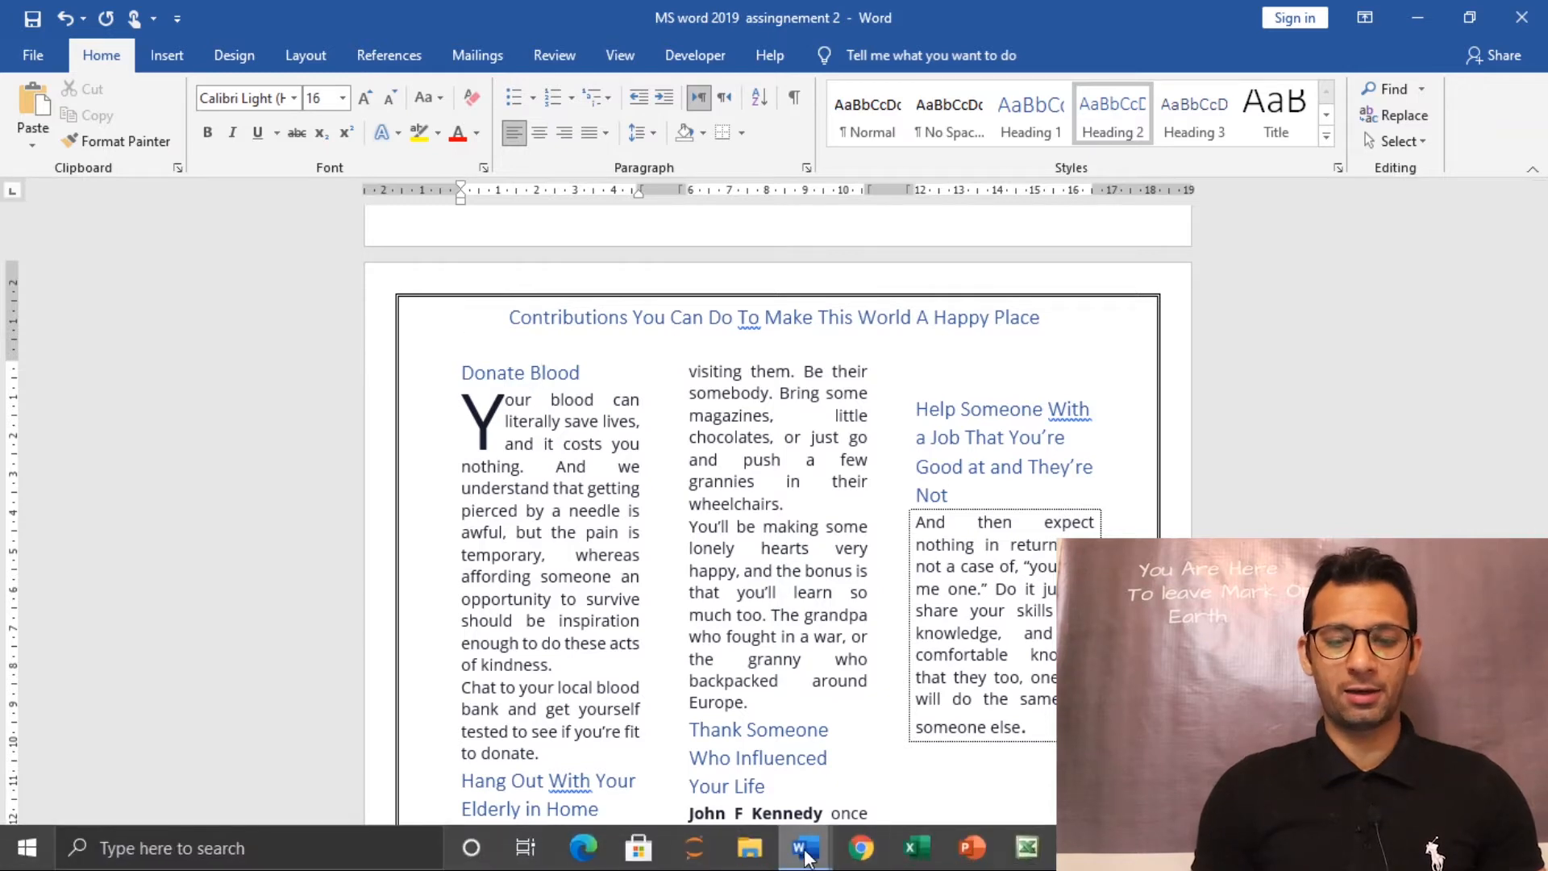
- In the new document, apply the Heading 2 style to all four section headings together and set their font size to 16
{"action": "mouse_move", "coordinate": [805, 847]}
{"action": "left_click", "coordinate": [928, 754]}
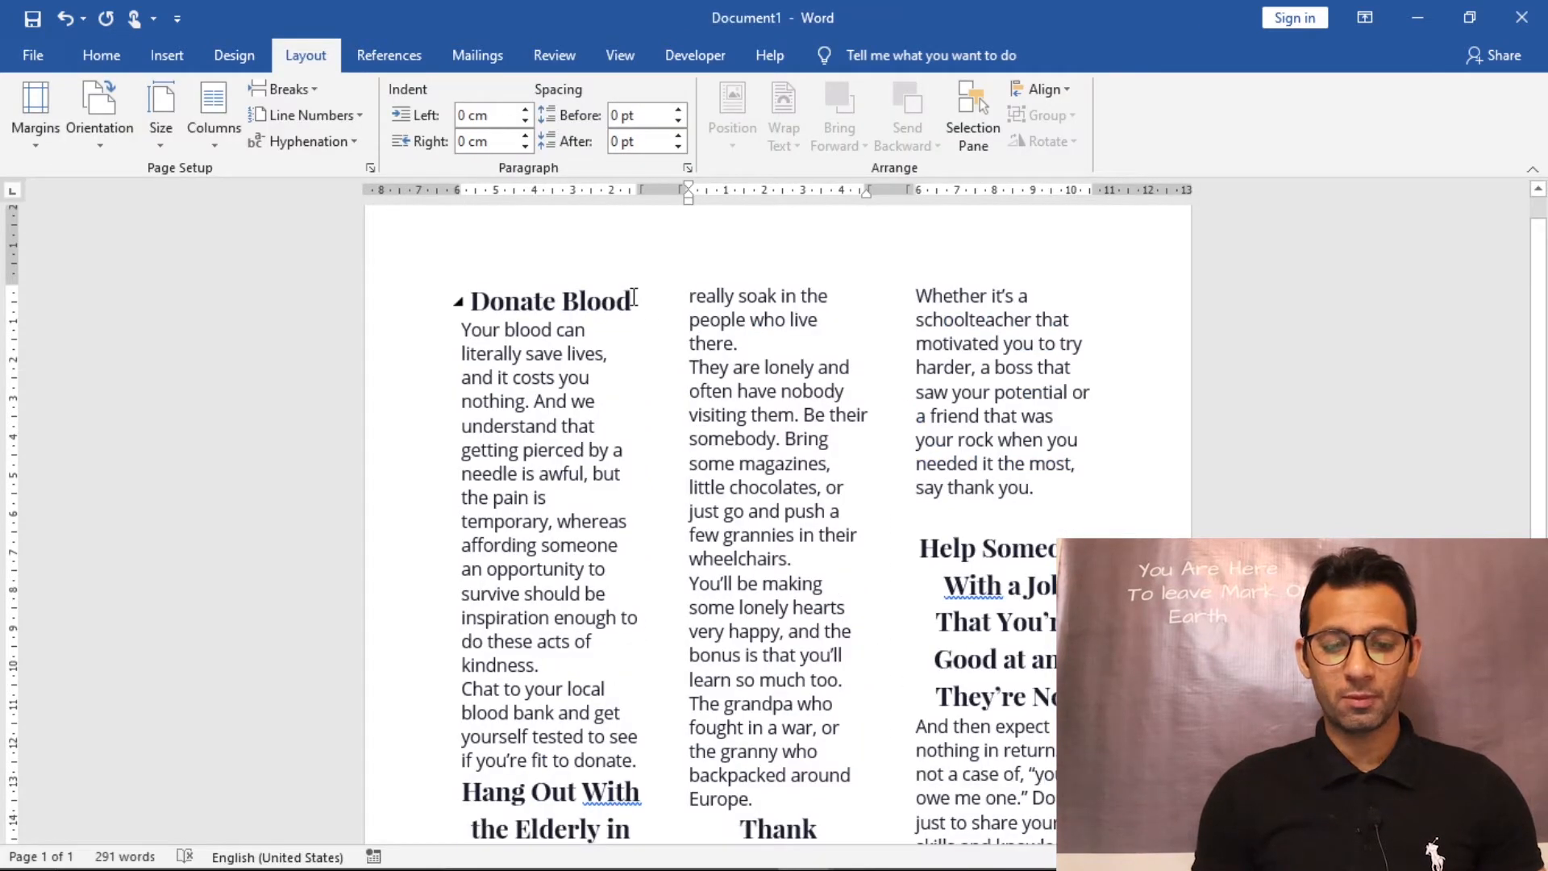
{"action": "left_click_drag", "start_coordinate": [634, 297], "coordinate": [476, 304]}
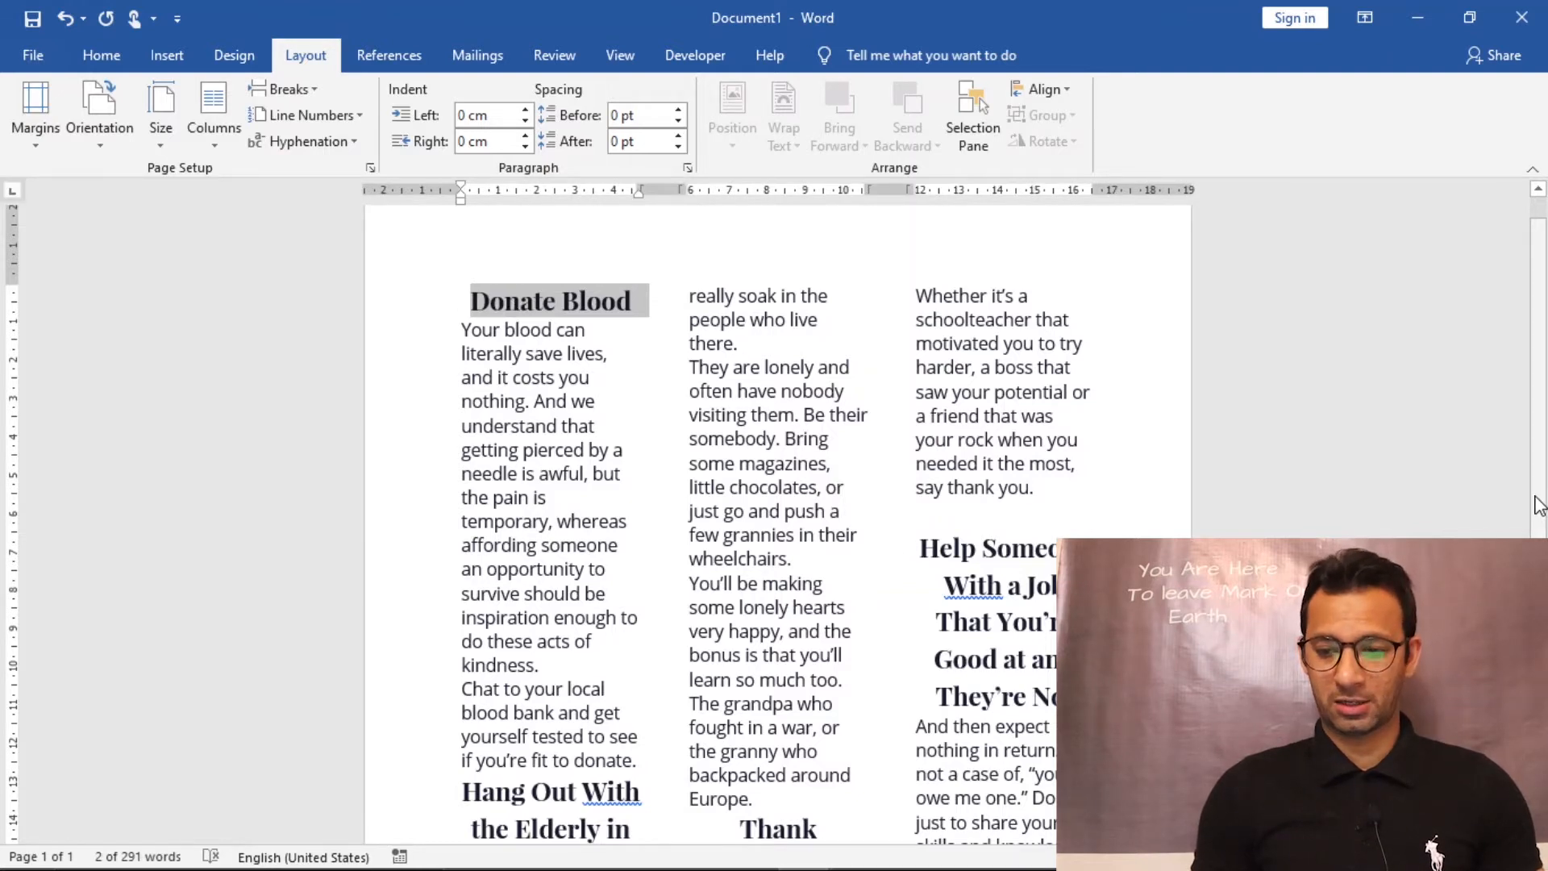
{"action": "scroll", "coordinate": [1493, 522], "scroll_direction": "down", "scroll_amount": 3}
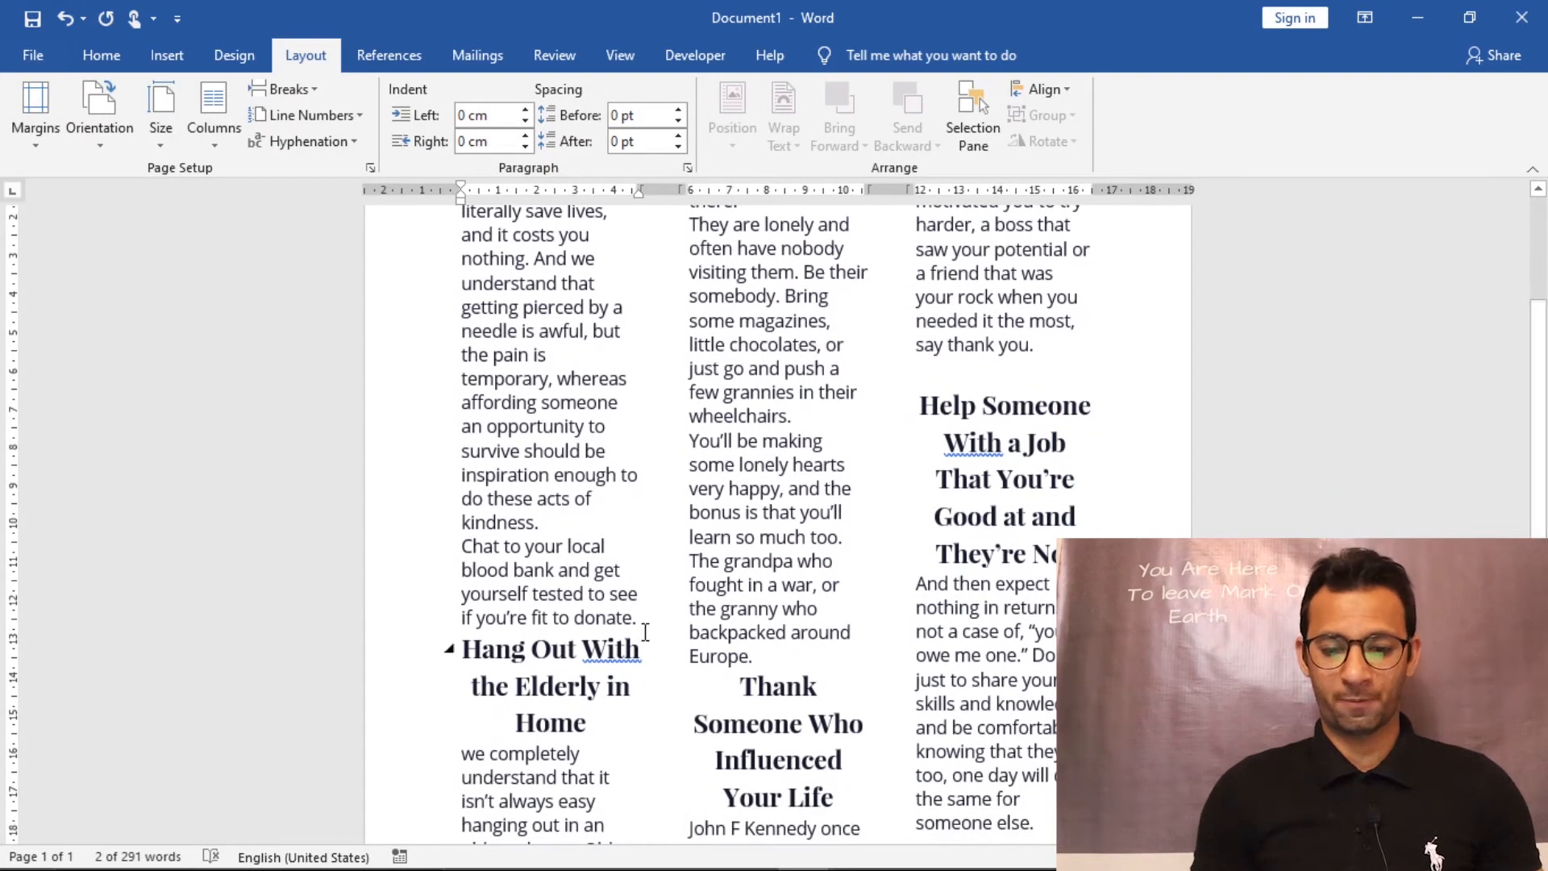
{"action": "left_click_drag", "start_coordinate": [600, 720], "coordinate": [471, 656]}
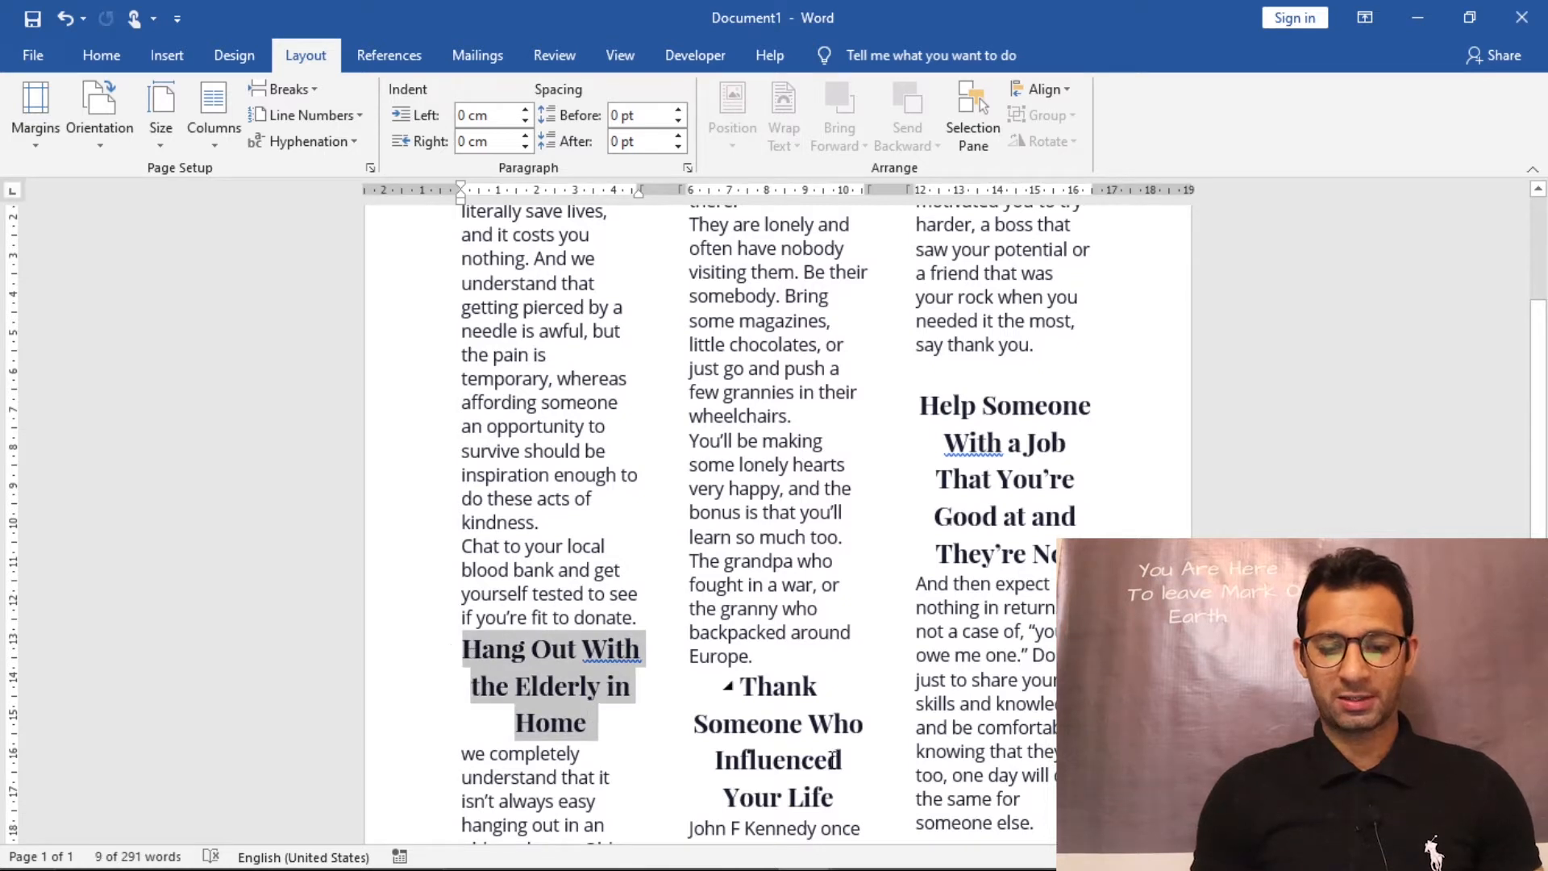
{"action": "left_click_drag", "start_coordinate": [843, 803], "coordinate": [739, 685]}
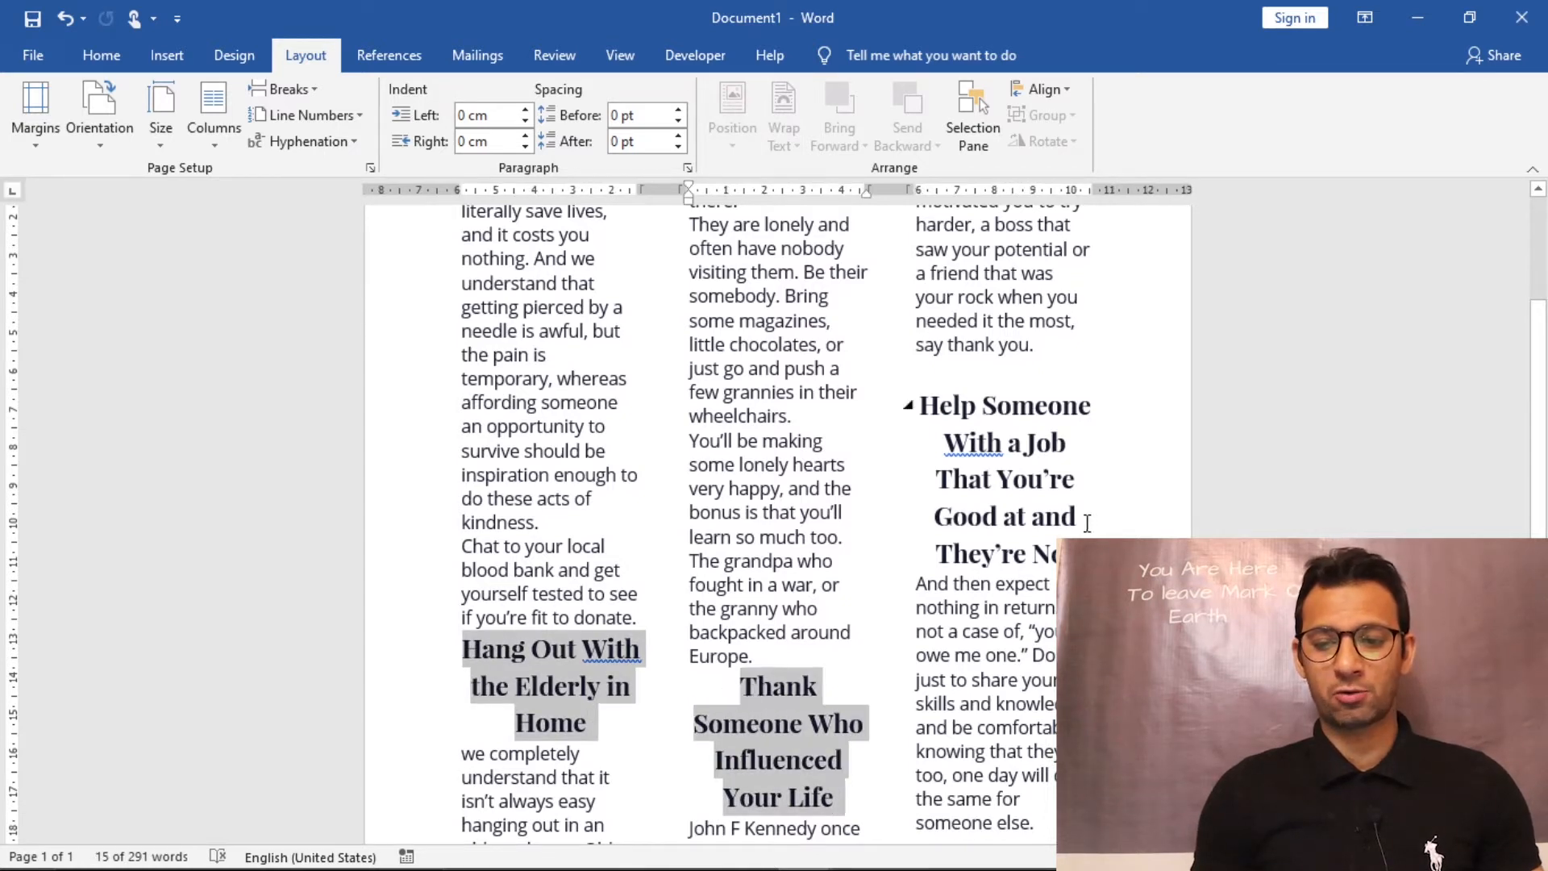
{"action": "left_click_drag", "start_coordinate": [935, 389], "coordinate": [918, 394]}
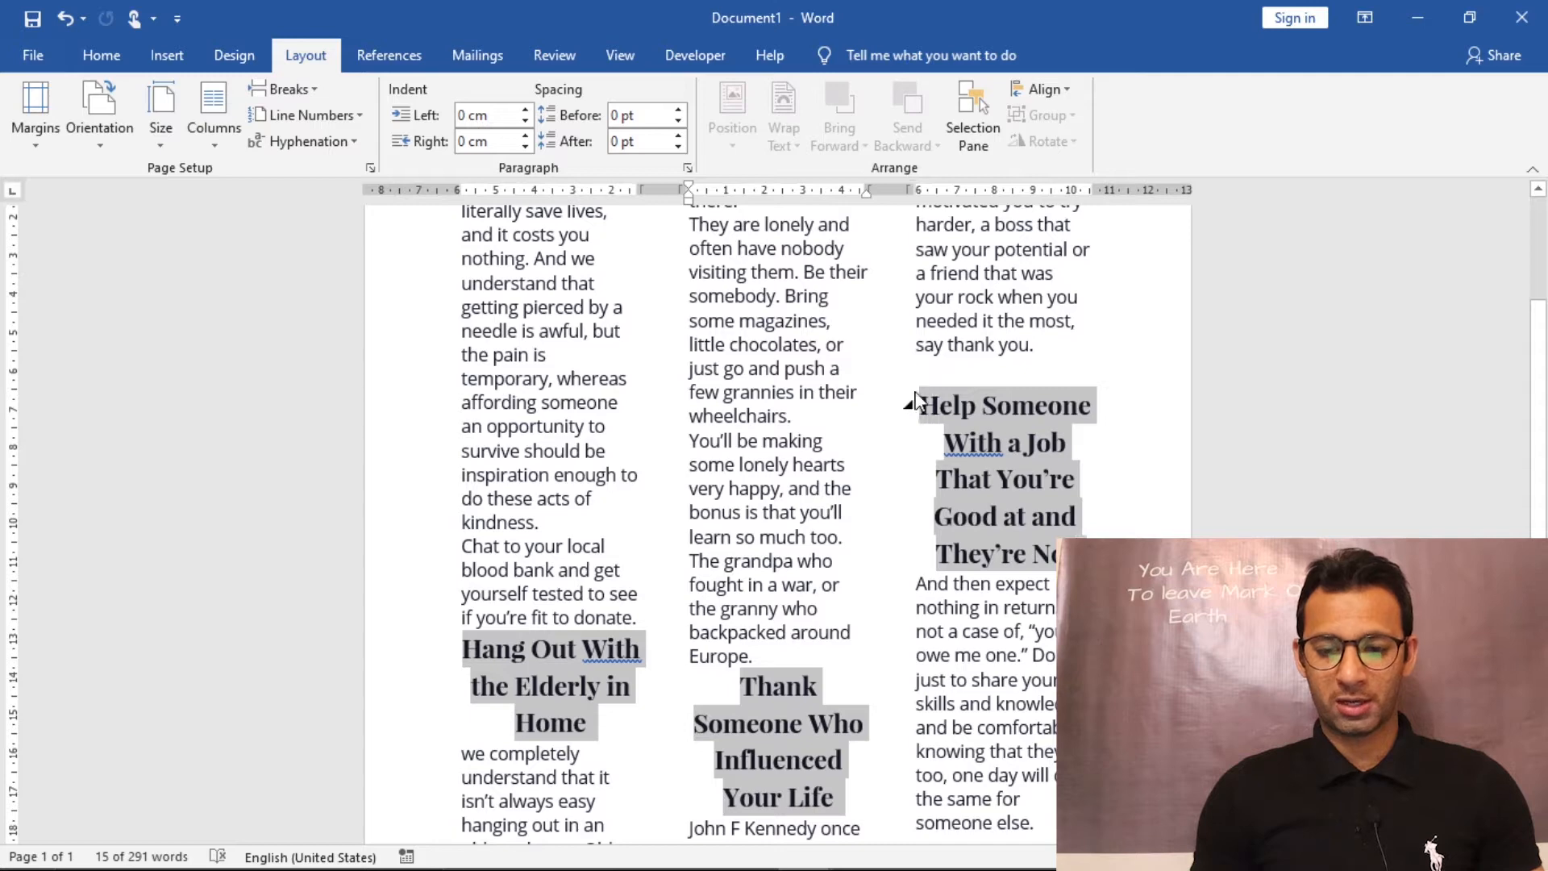
{"action": "left_click_drag", "start_coordinate": [1539, 476], "coordinate": [1545, 371]}
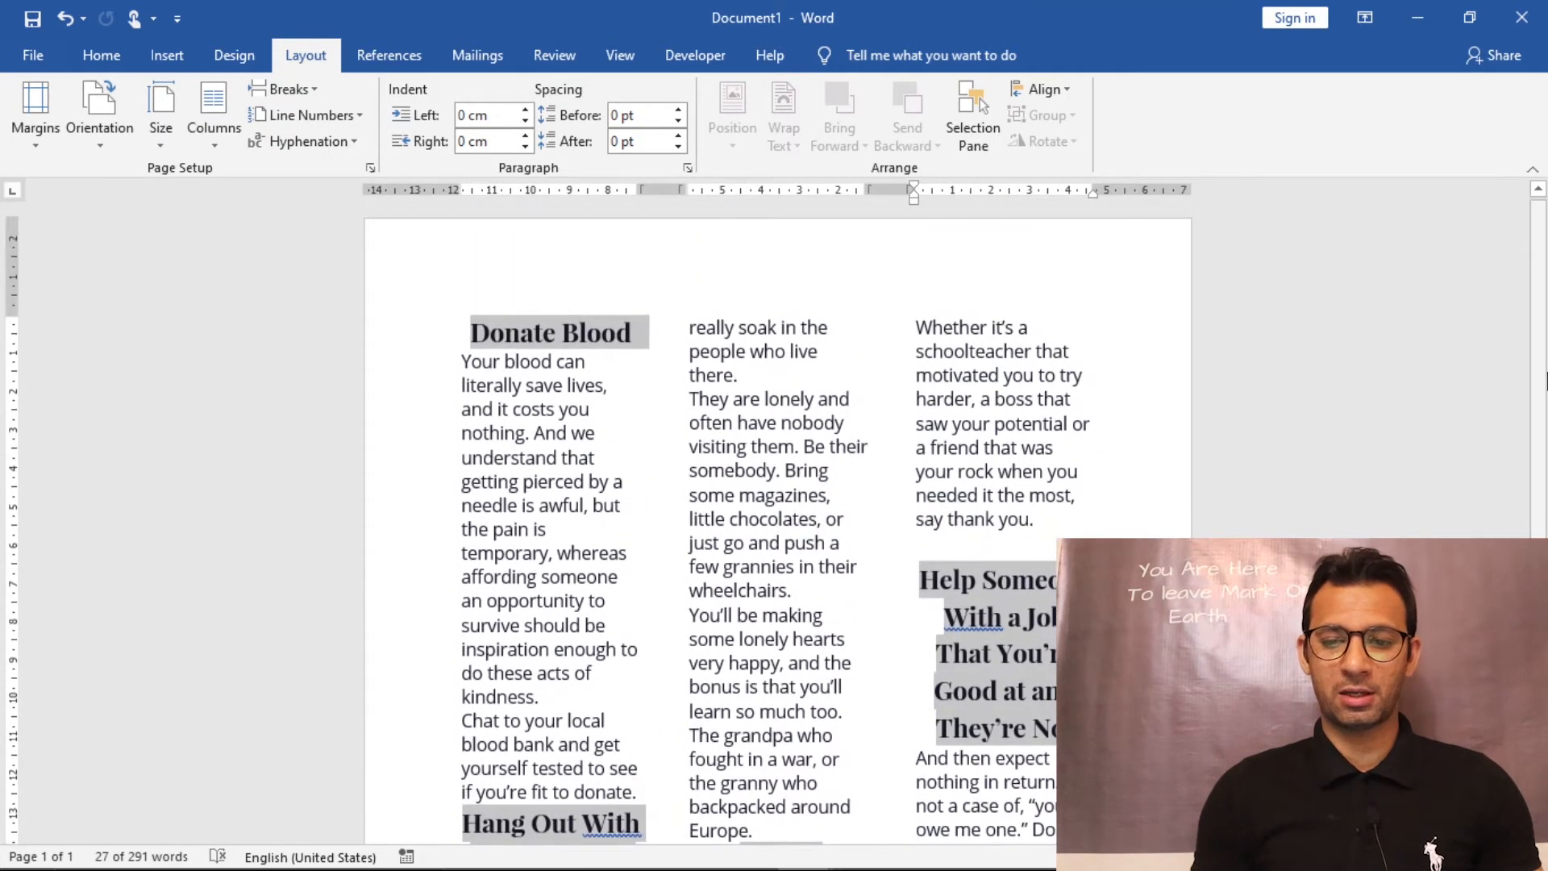
{"action": "left_click", "coordinate": [101, 56]}
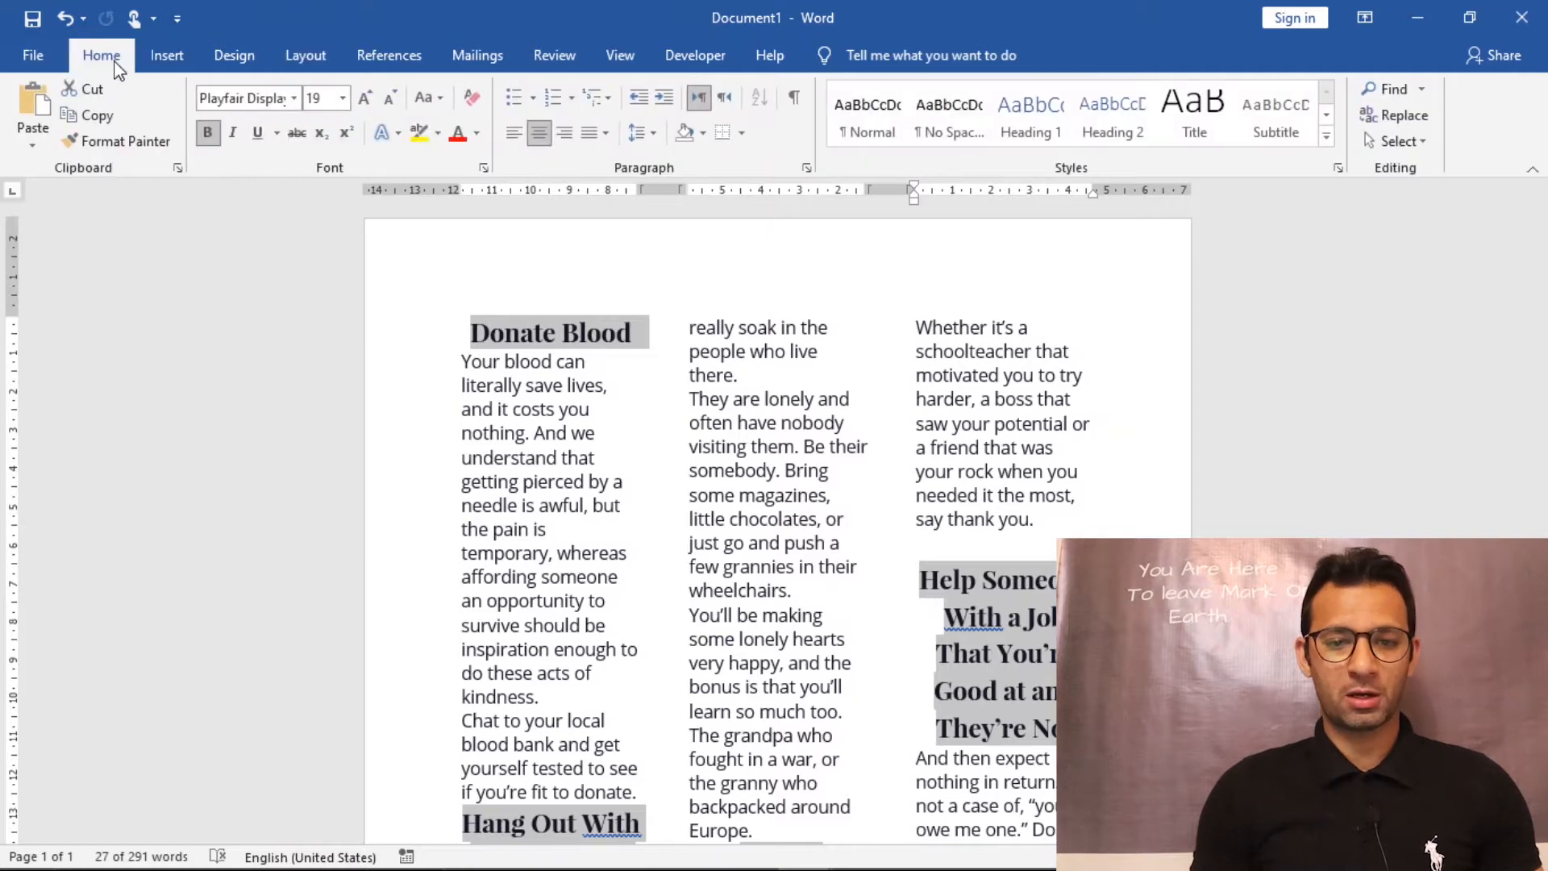
{"action": "right_click", "coordinate": [1095, 135]}
{"action": "left_click", "coordinate": [1096, 134]}
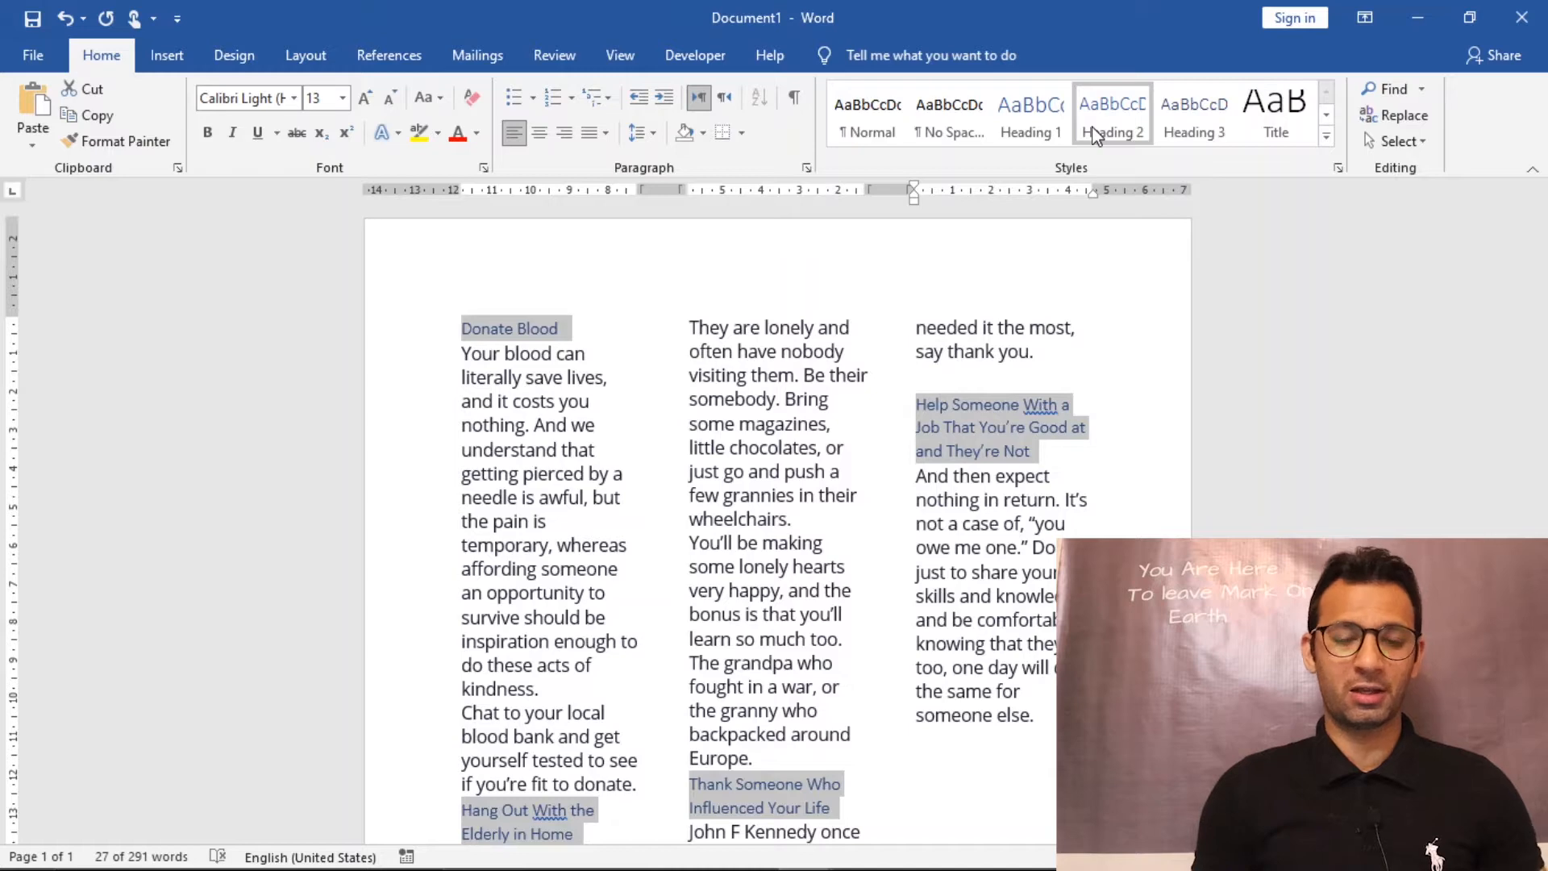
{"action": "left_click", "coordinate": [342, 97]}
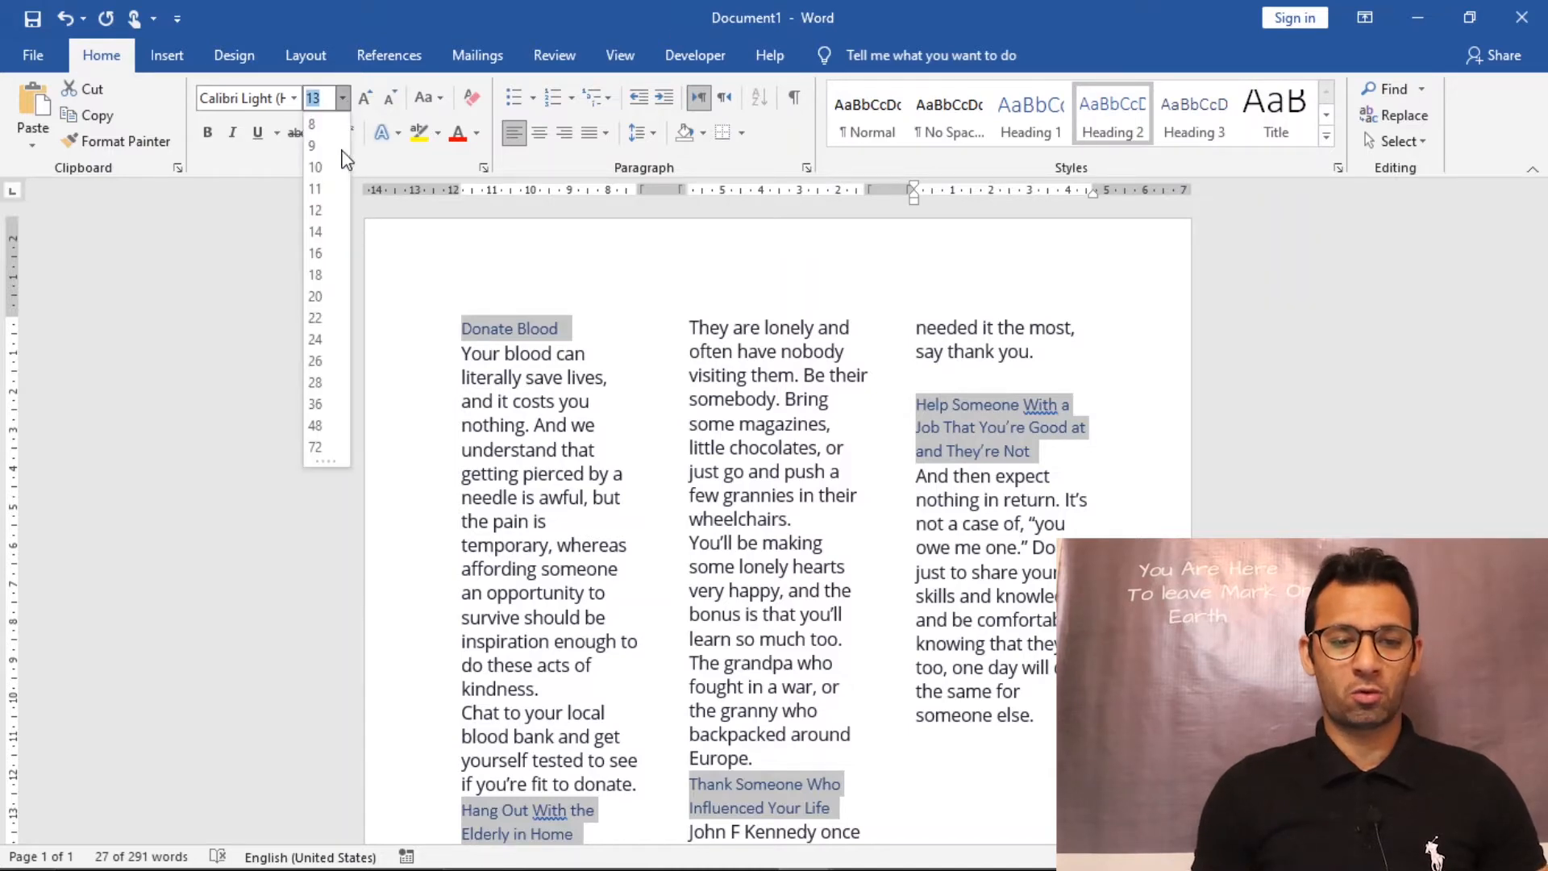
{"action": "left_click", "coordinate": [316, 253]}
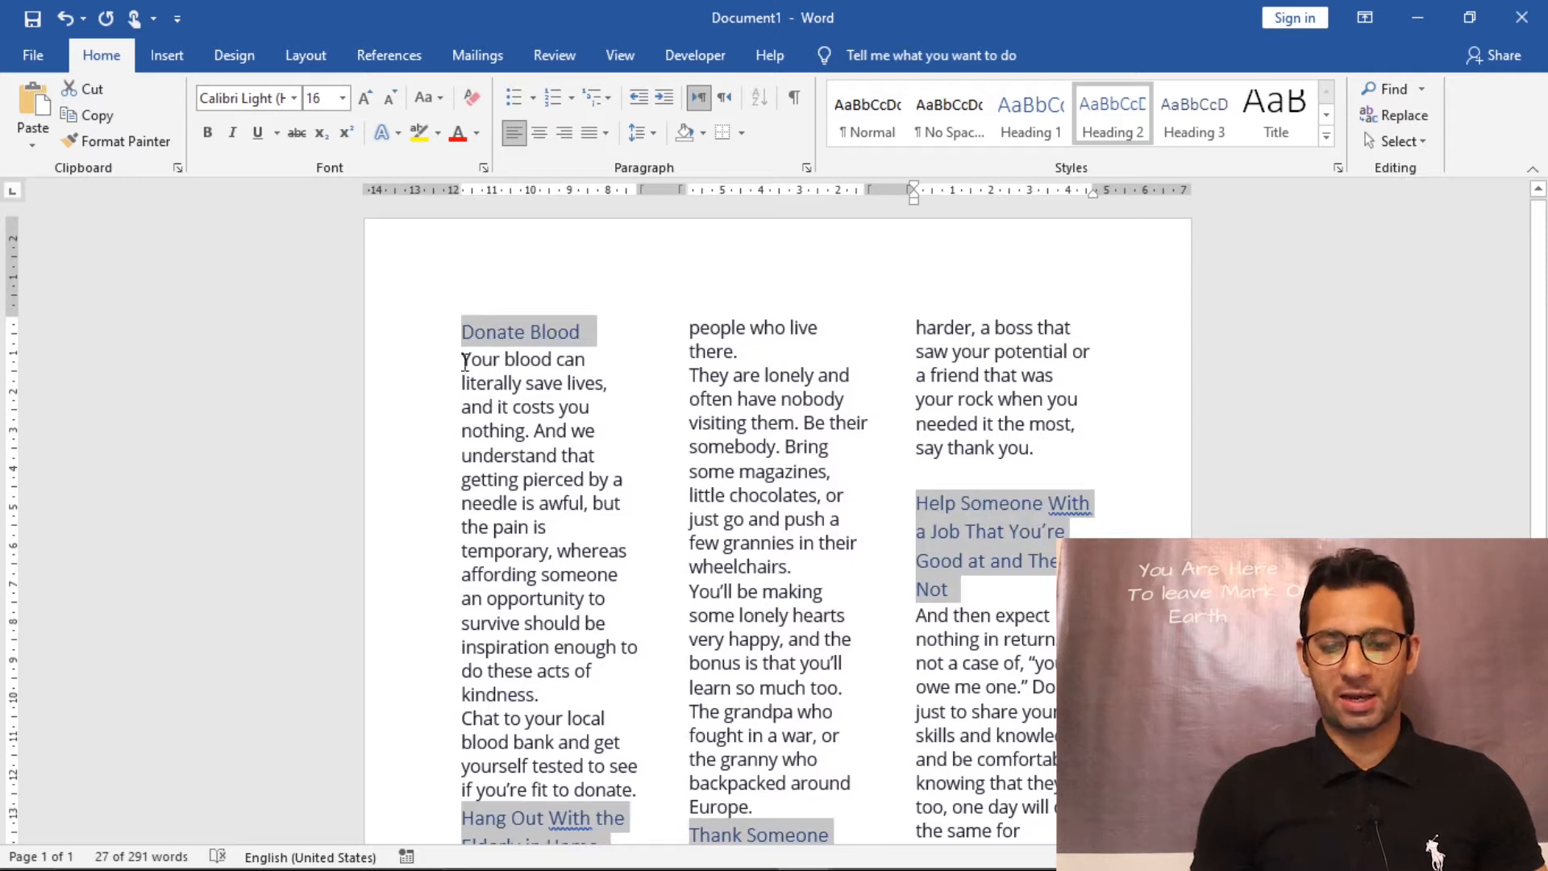
- Set the body text under all four section headings to font size 12 together
{"action": "left_click_drag", "start_coordinate": [464, 360], "coordinate": [654, 803]}
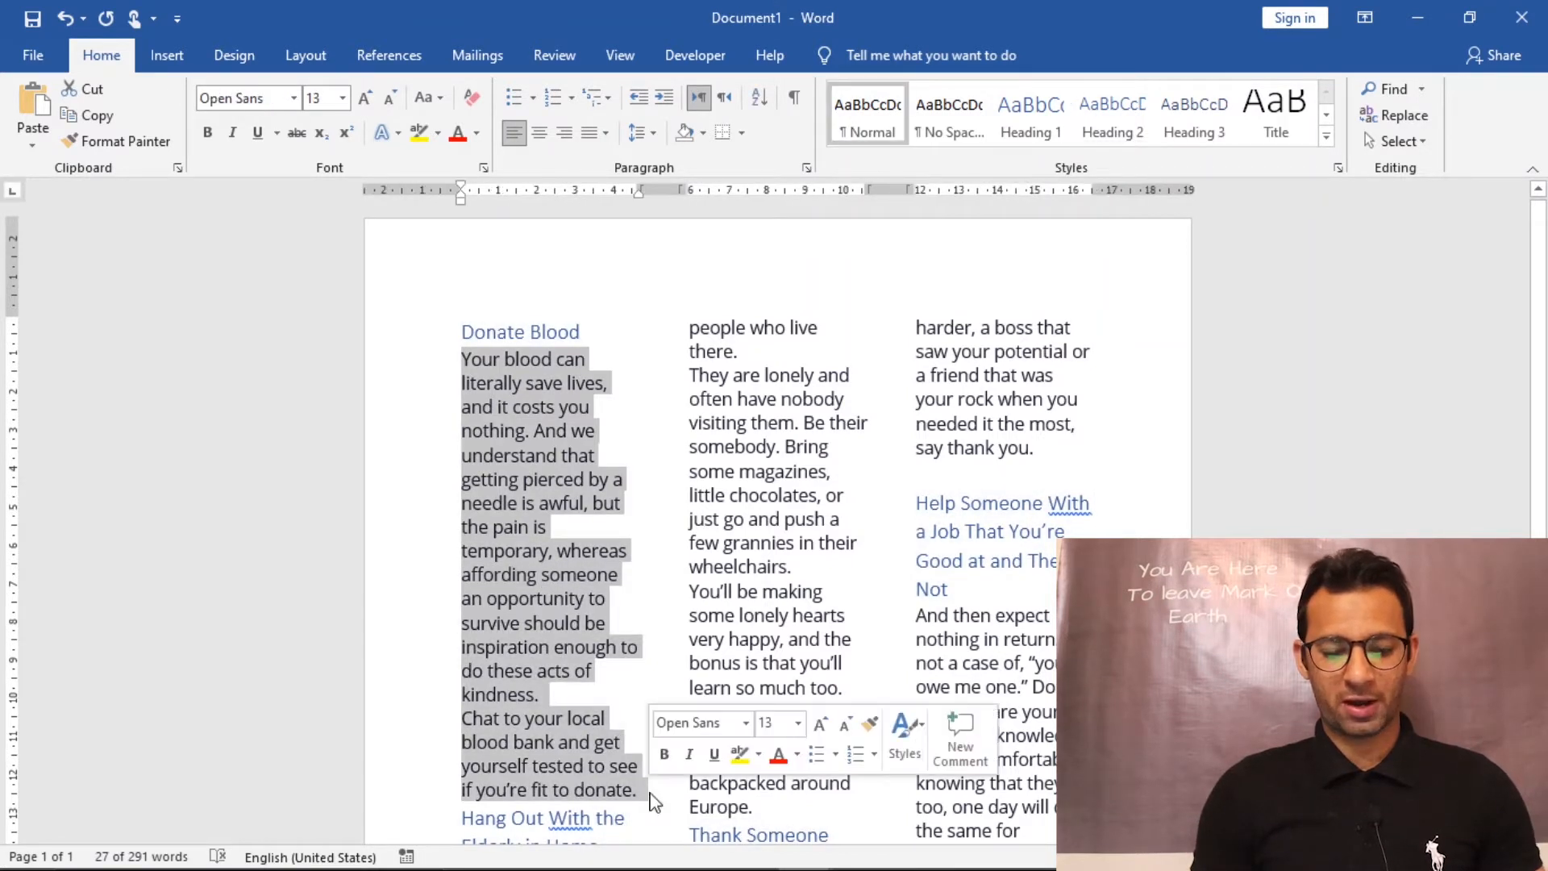
{"action": "scroll", "coordinate": [1521, 480], "scroll_direction": "down", "scroll_amount": 3}
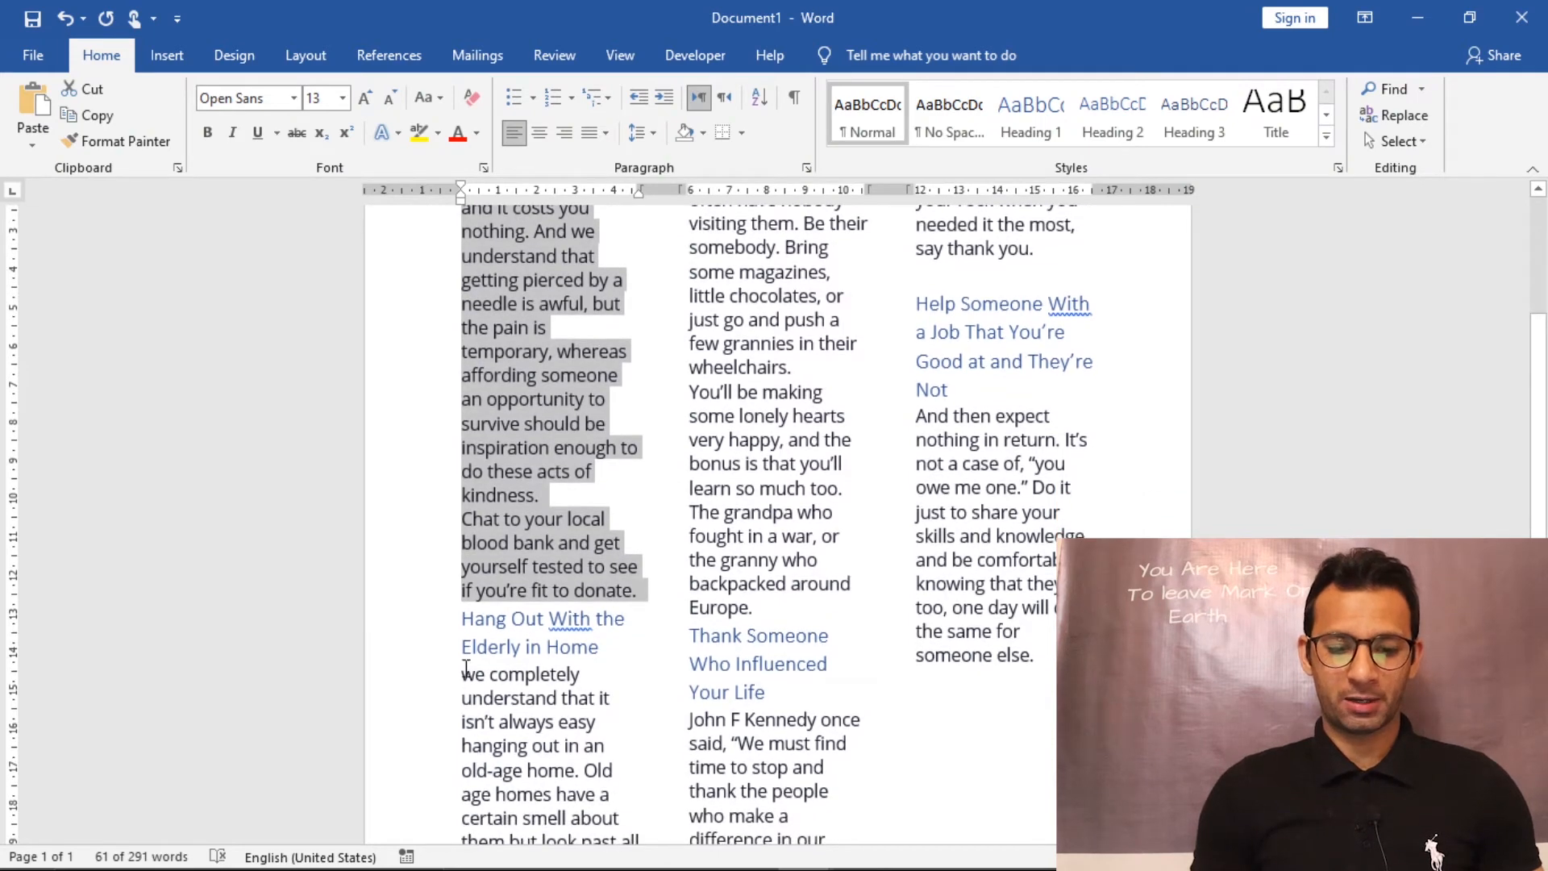
{"action": "left_click_drag", "start_coordinate": [464, 674], "coordinate": [784, 439]}
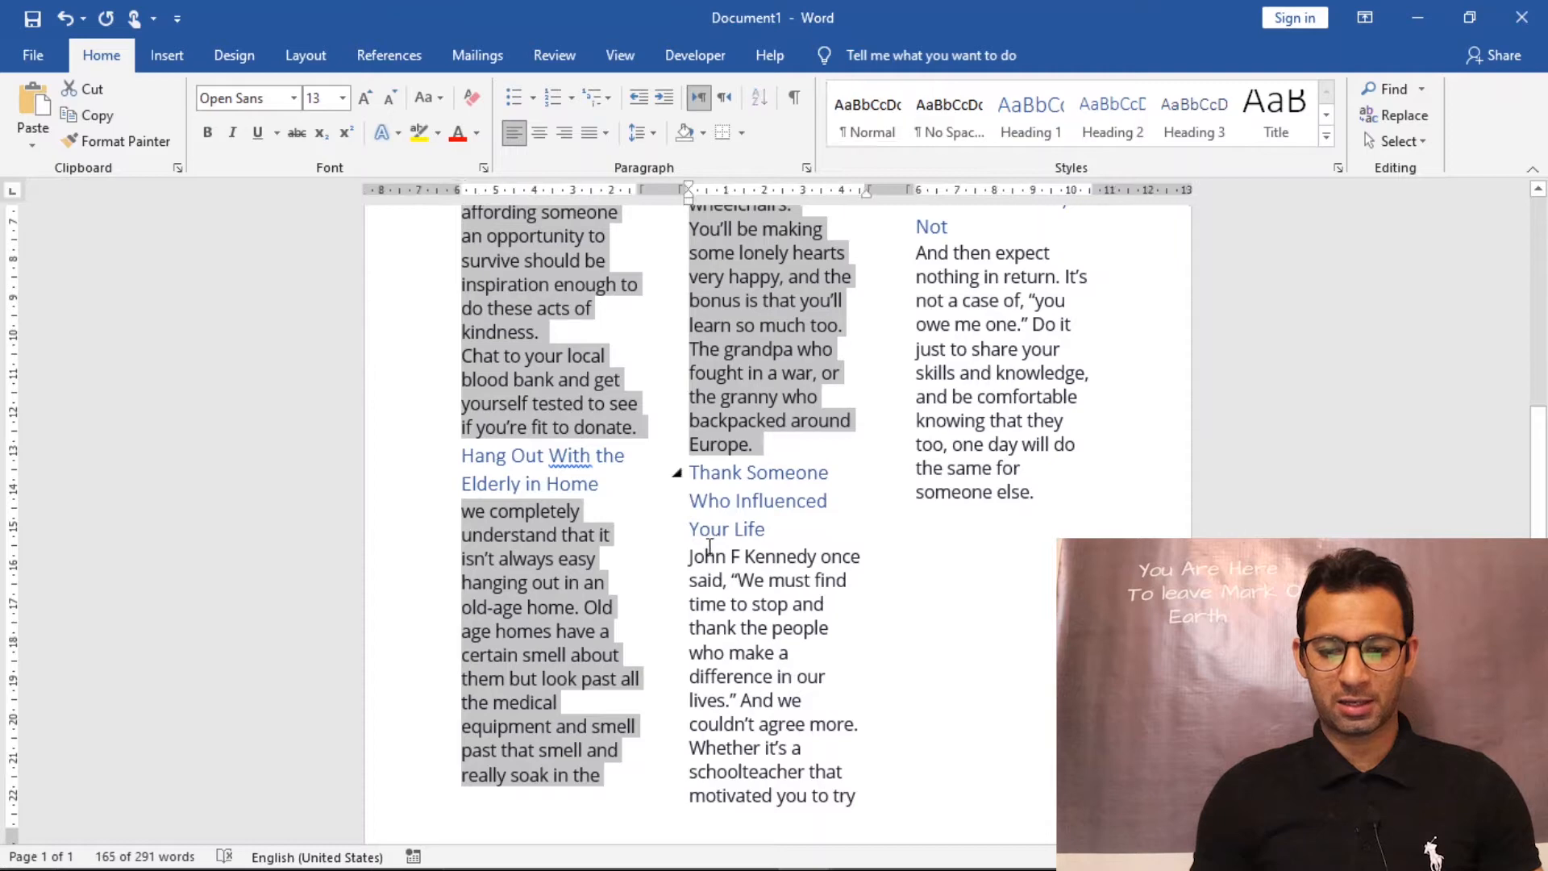
{"action": "left_click_drag", "start_coordinate": [689, 556], "coordinate": [871, 792]}
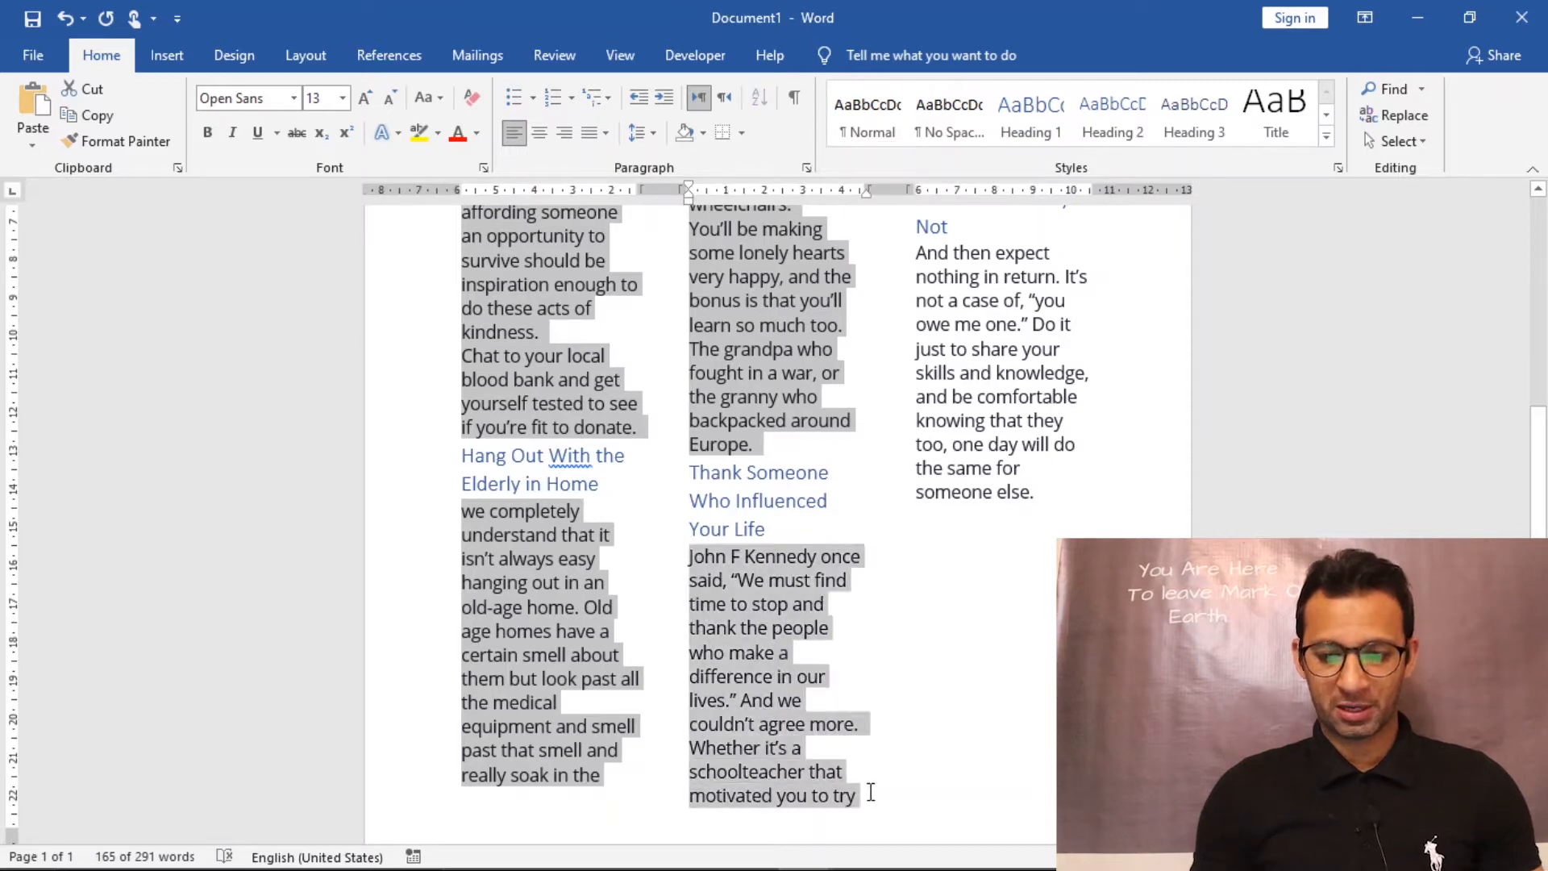
{"action": "scroll", "coordinate": [1088, 285], "scroll_direction": "up", "scroll_amount": 5}
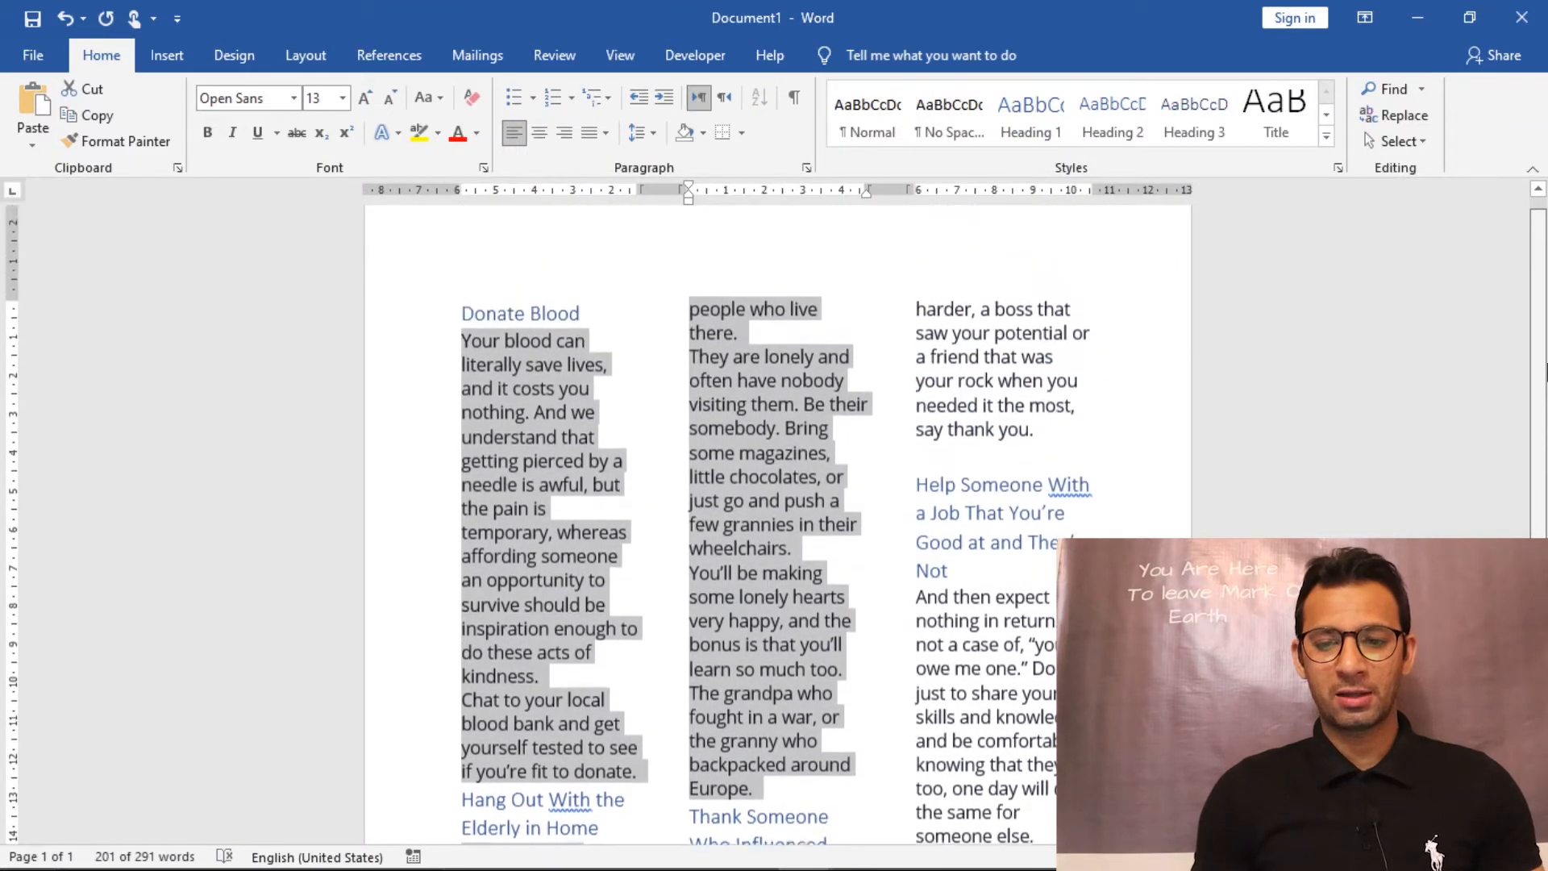
{"action": "left_click_drag", "start_coordinate": [914, 307], "coordinate": [1038, 438]}
{"action": "scroll", "coordinate": [1040, 436], "scroll_direction": "down", "scroll_amount": 2}
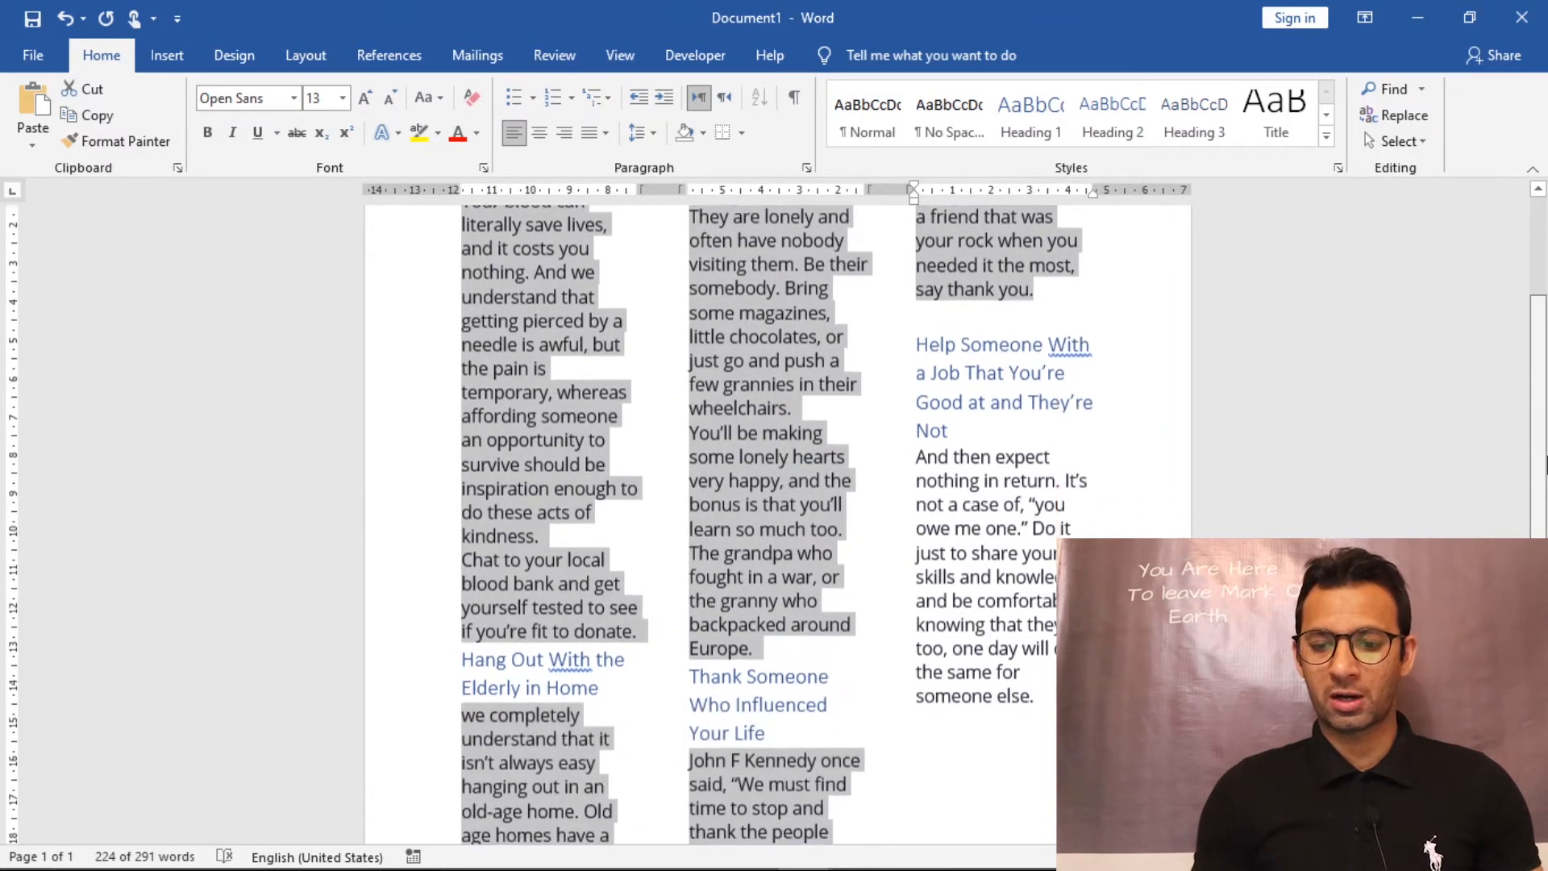
{"action": "left_click_drag", "start_coordinate": [918, 448], "coordinate": [1032, 693]}
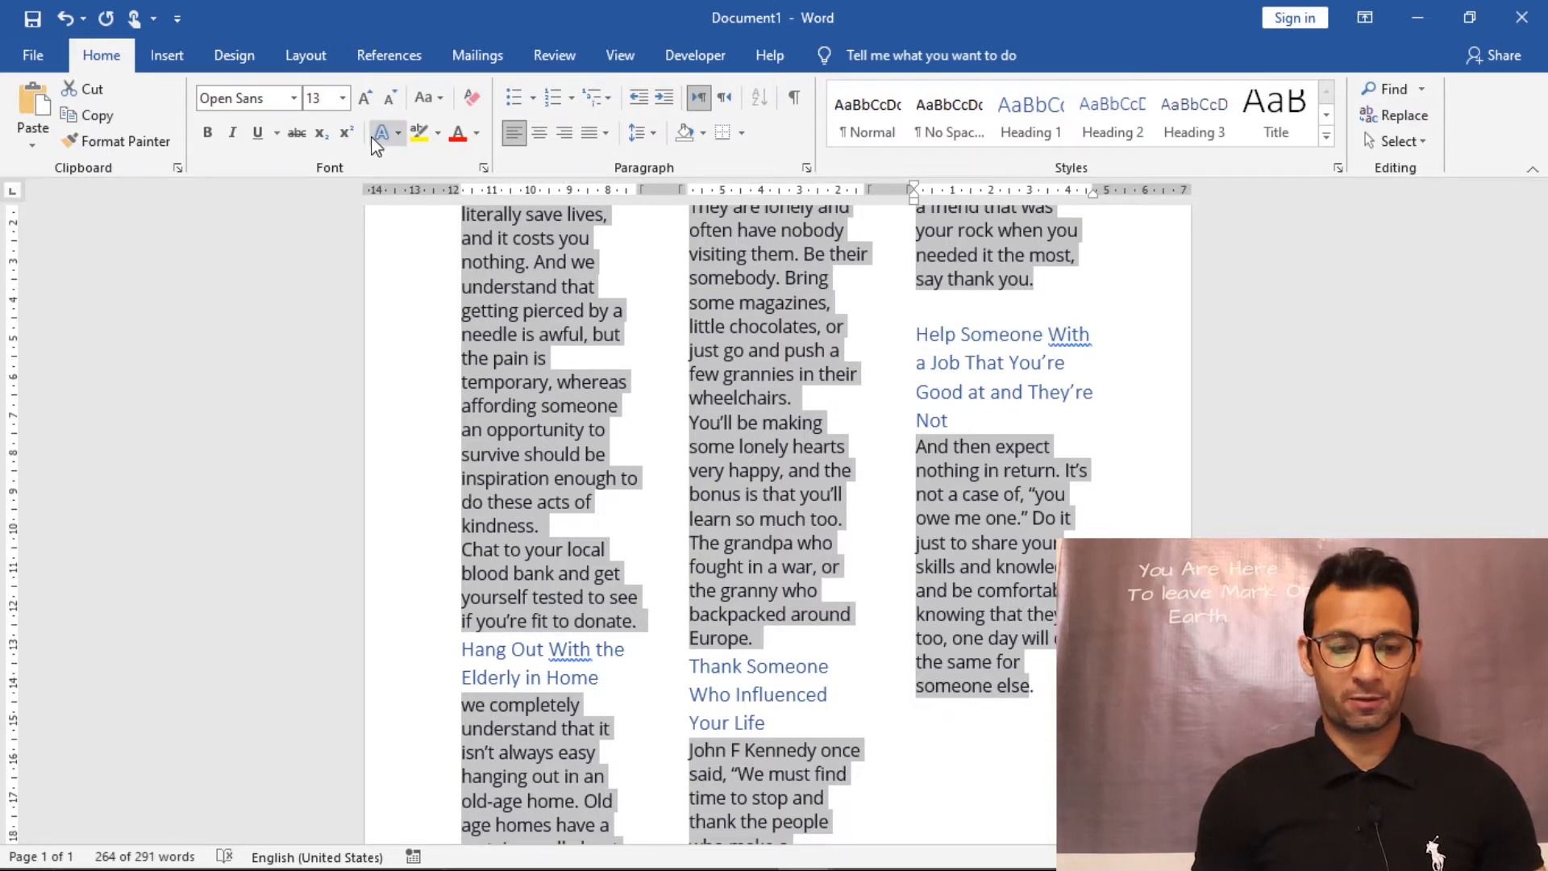
{"action": "left_click", "coordinate": [342, 98]}
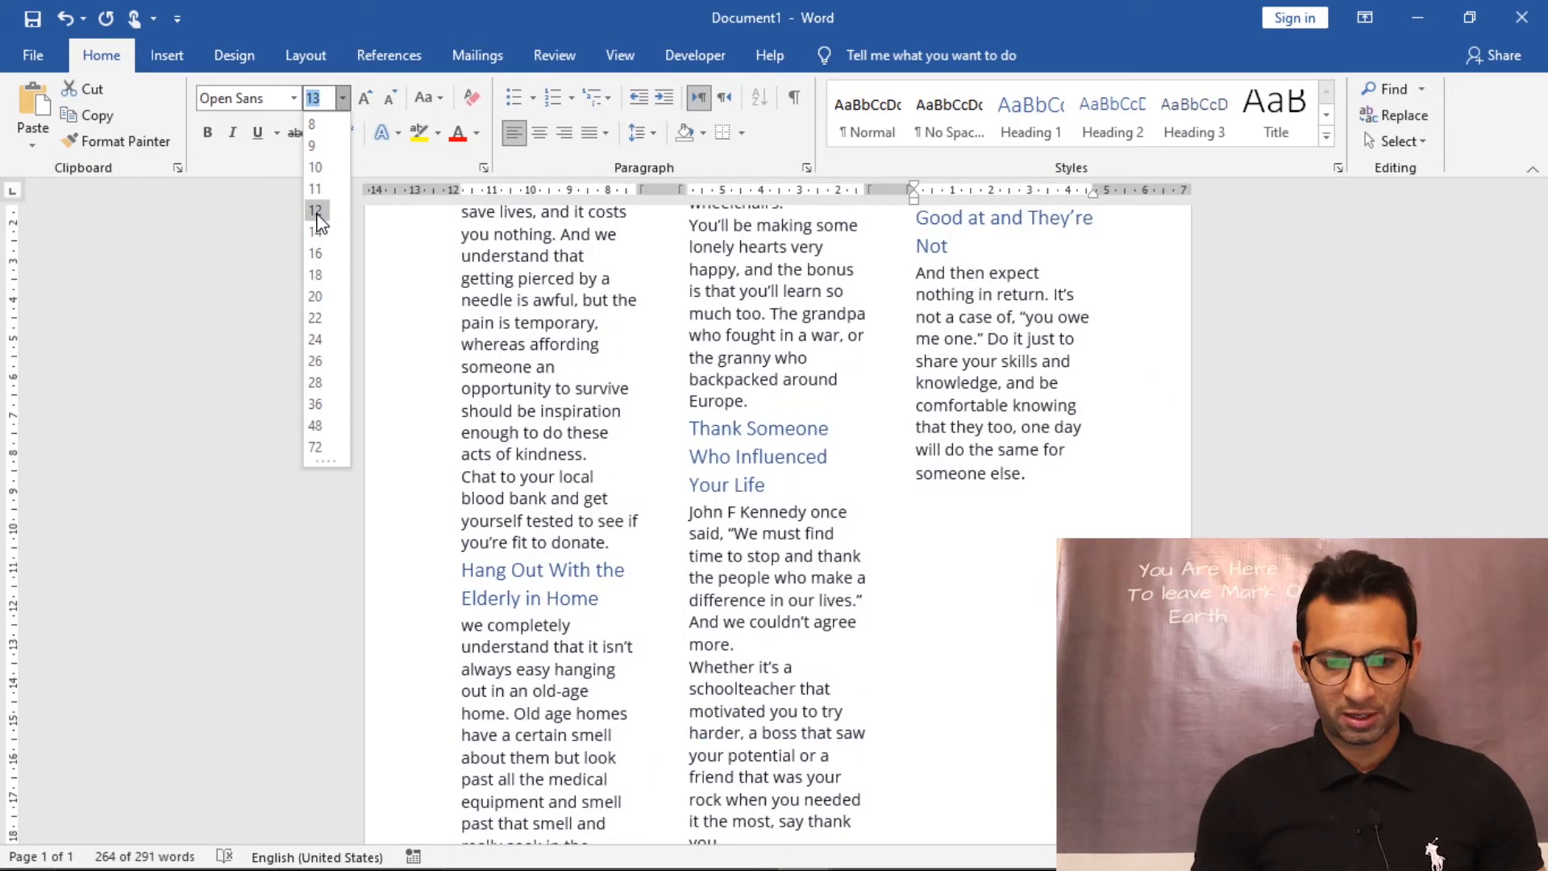
{"action": "left_click", "coordinate": [317, 211]}
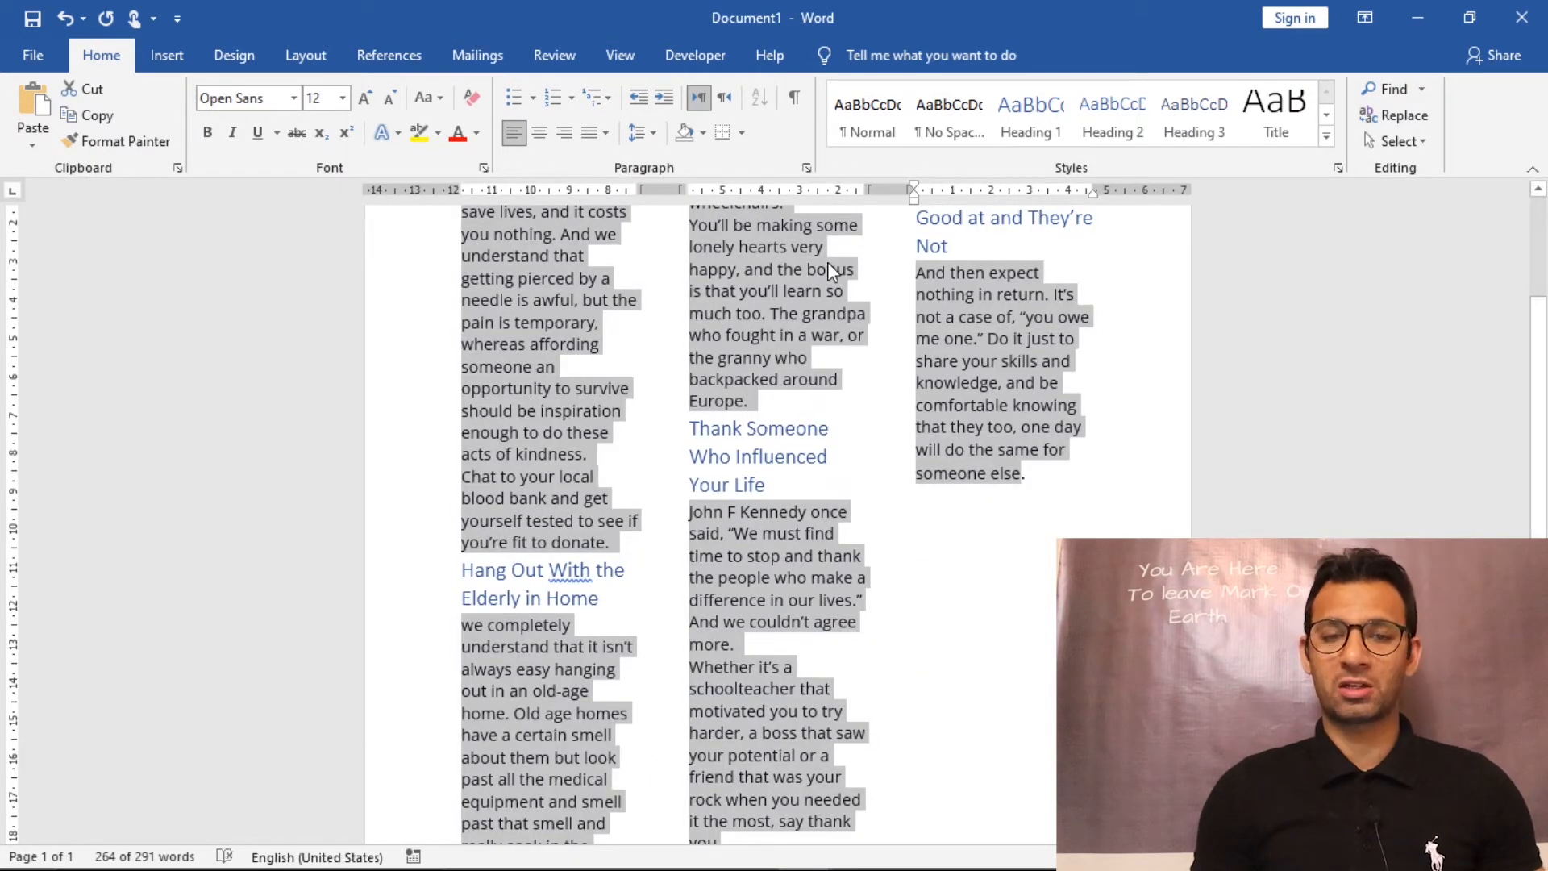
- Justify the selected body text under the four headings
{"action": "key", "text": "ctrl+j"}
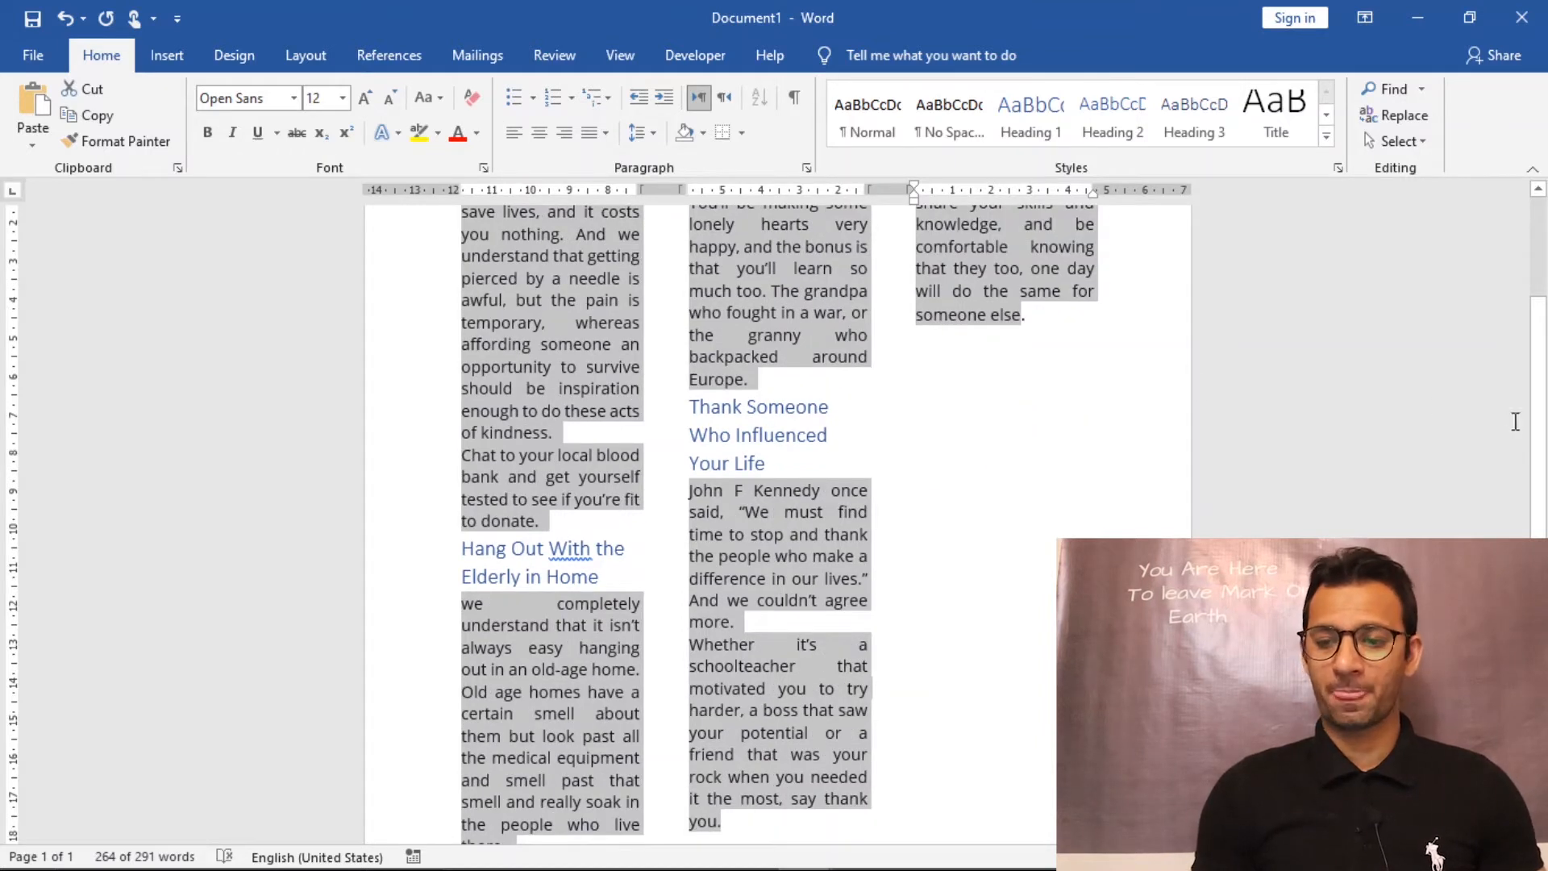
{"action": "scroll", "coordinate": [1537, 420], "scroll_direction": "up", "scroll_amount": 2}
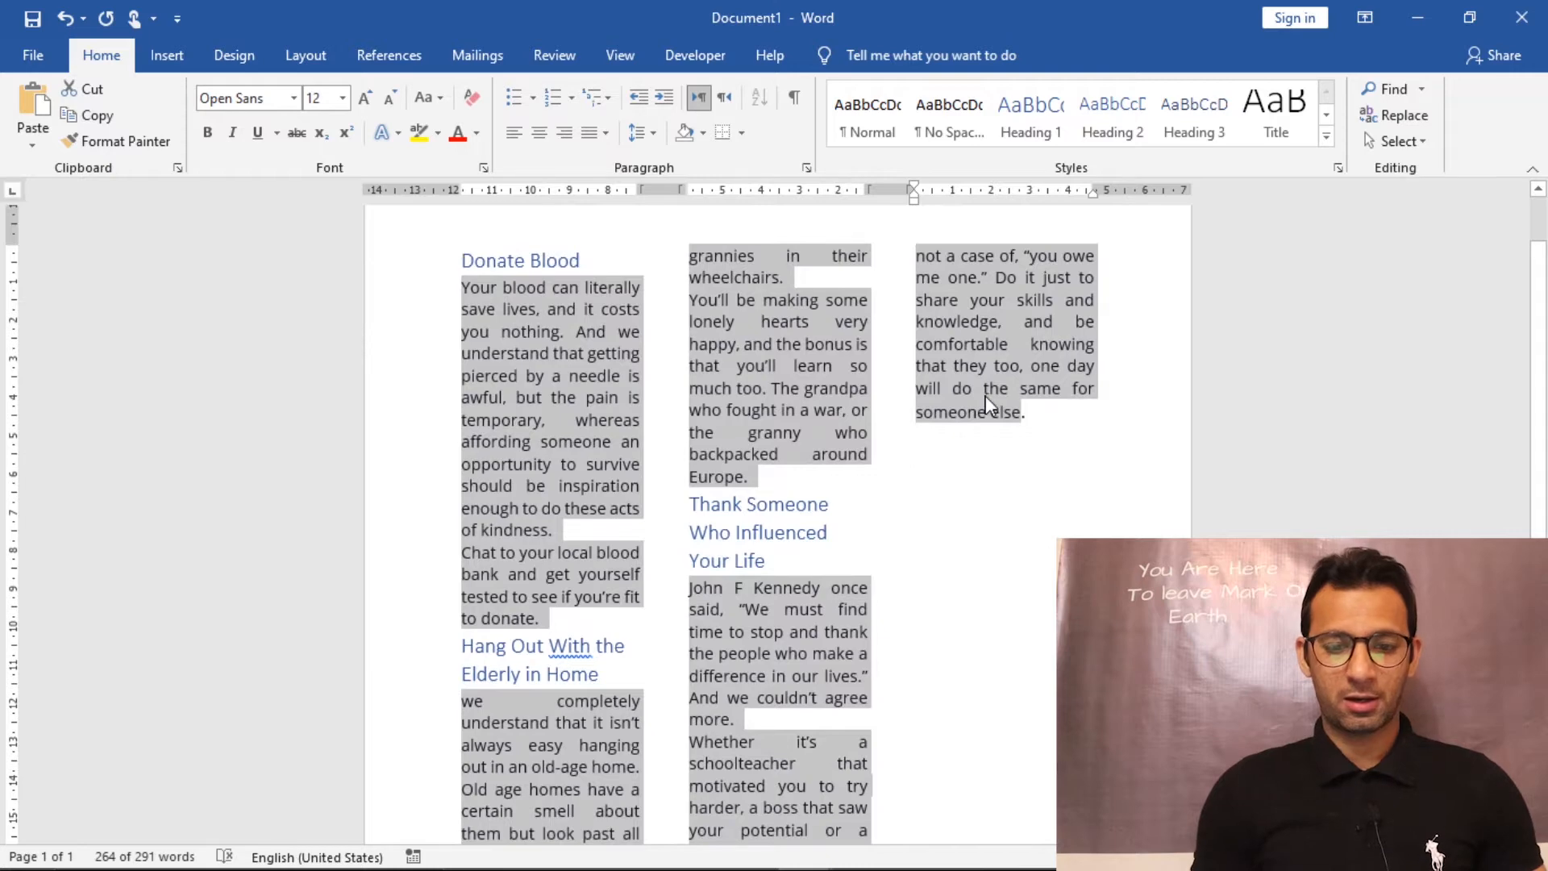
{"action": "left_click", "coordinate": [594, 397]}
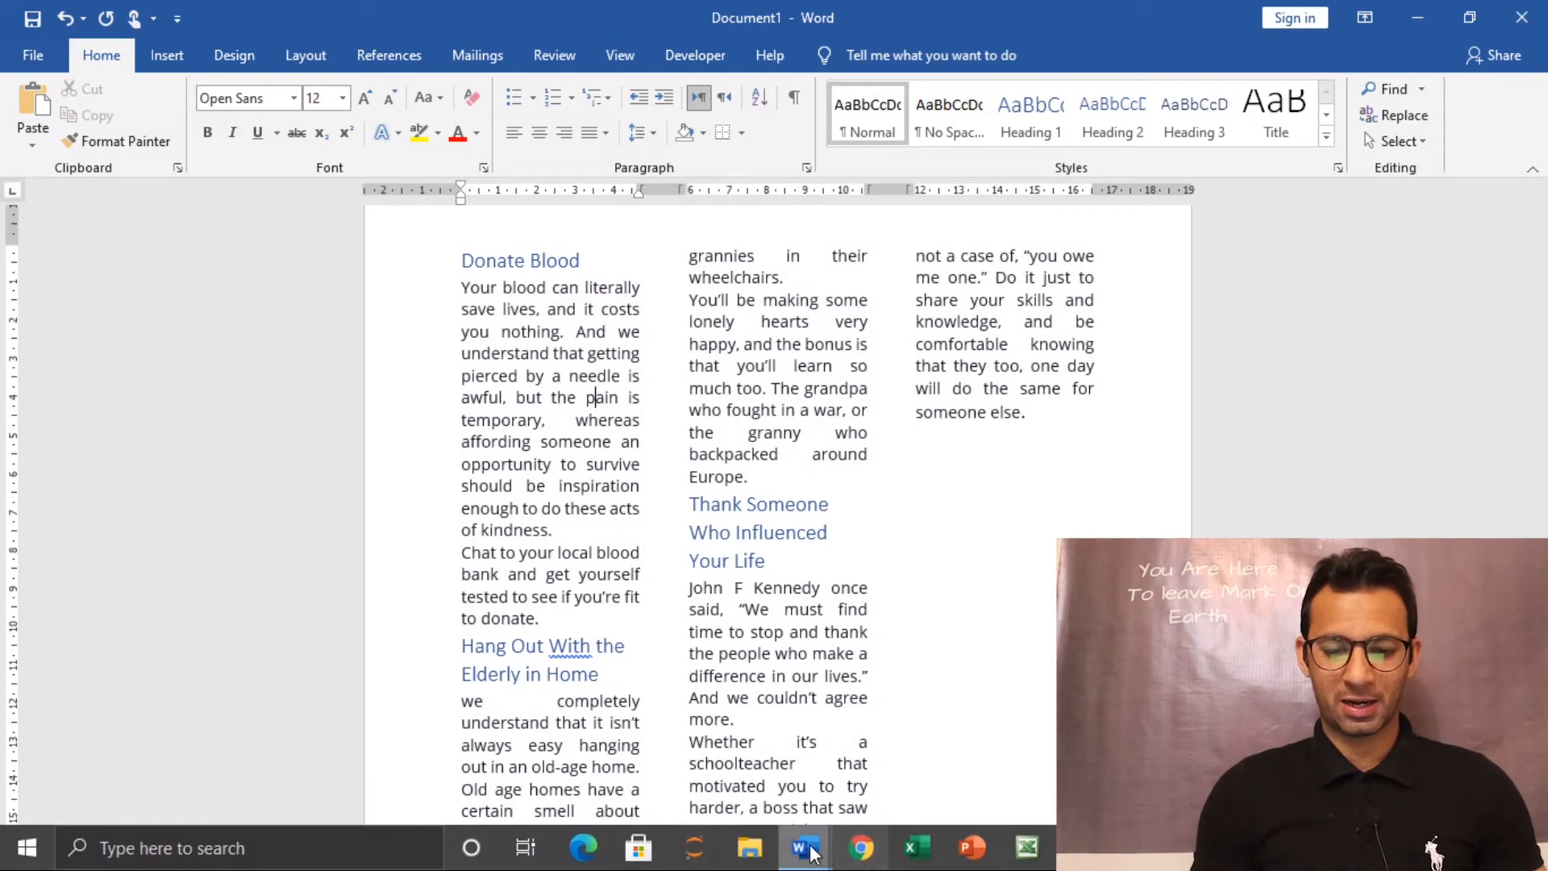
- Compare the assignment's body font, size, alignment and paragraph formatting with the body text and headings in the new document
{"action": "mouse_move", "coordinate": [813, 853]}
{"action": "left_click", "coordinate": [694, 750]}
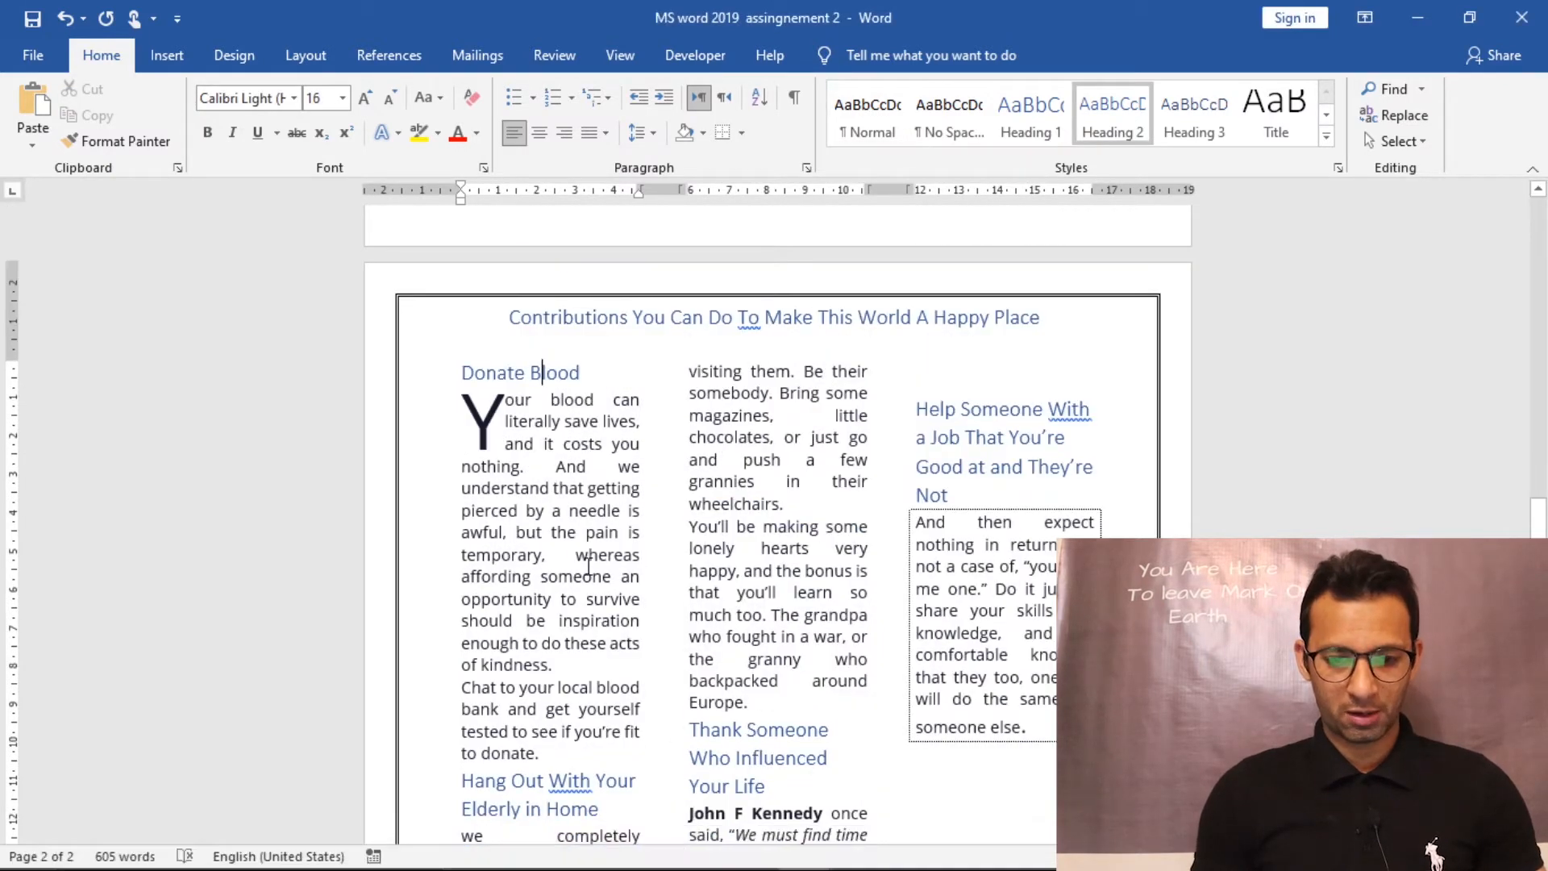
{"action": "left_click", "coordinate": [572, 489]}
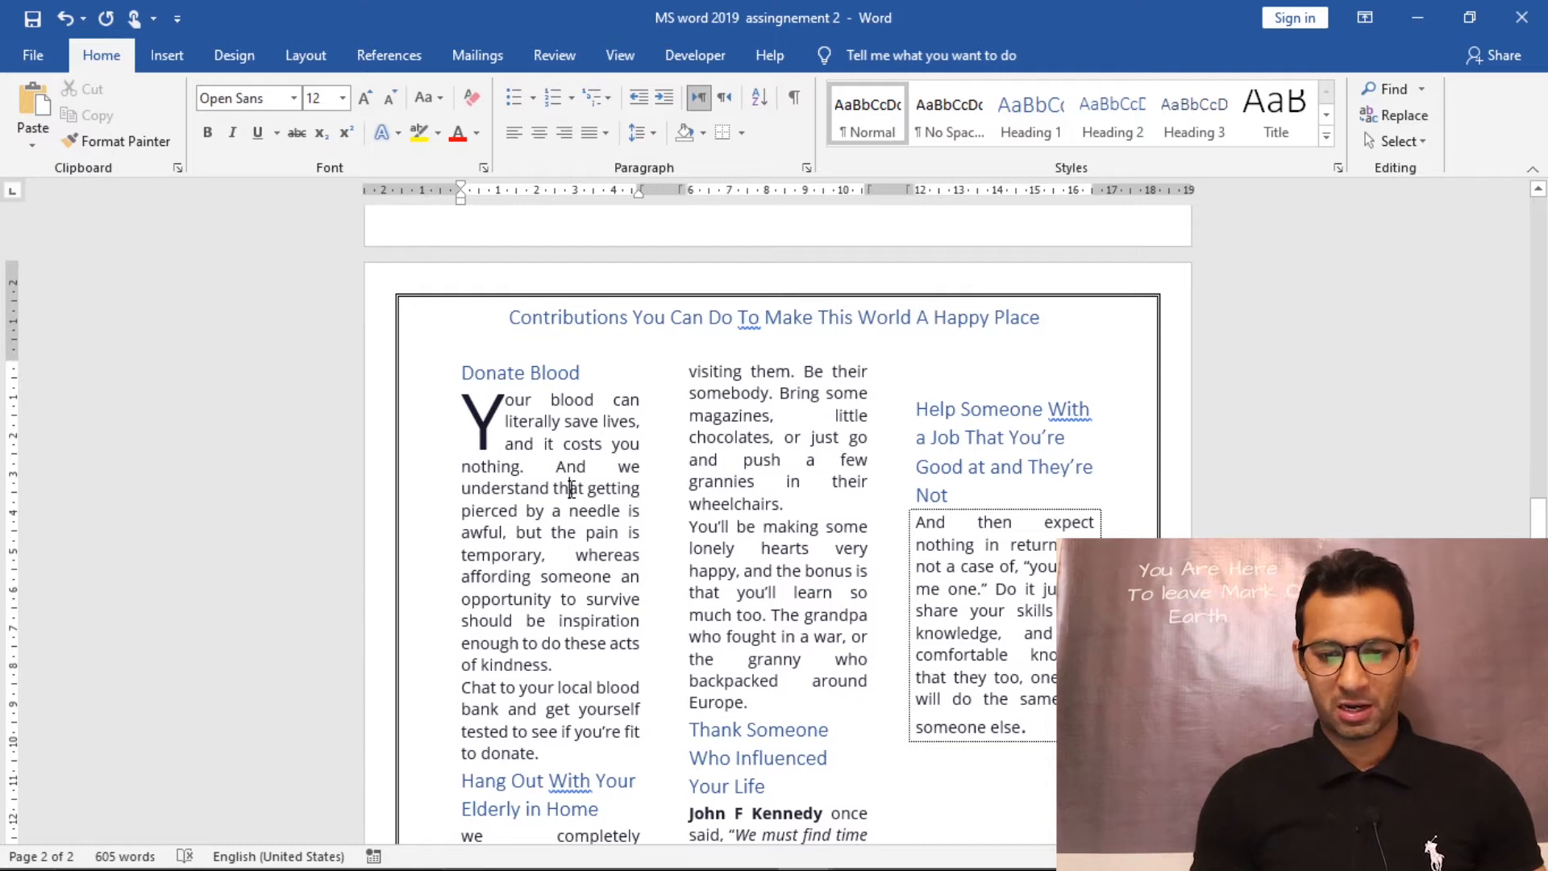
{"action": "mouse_move", "coordinate": [886, 867]}
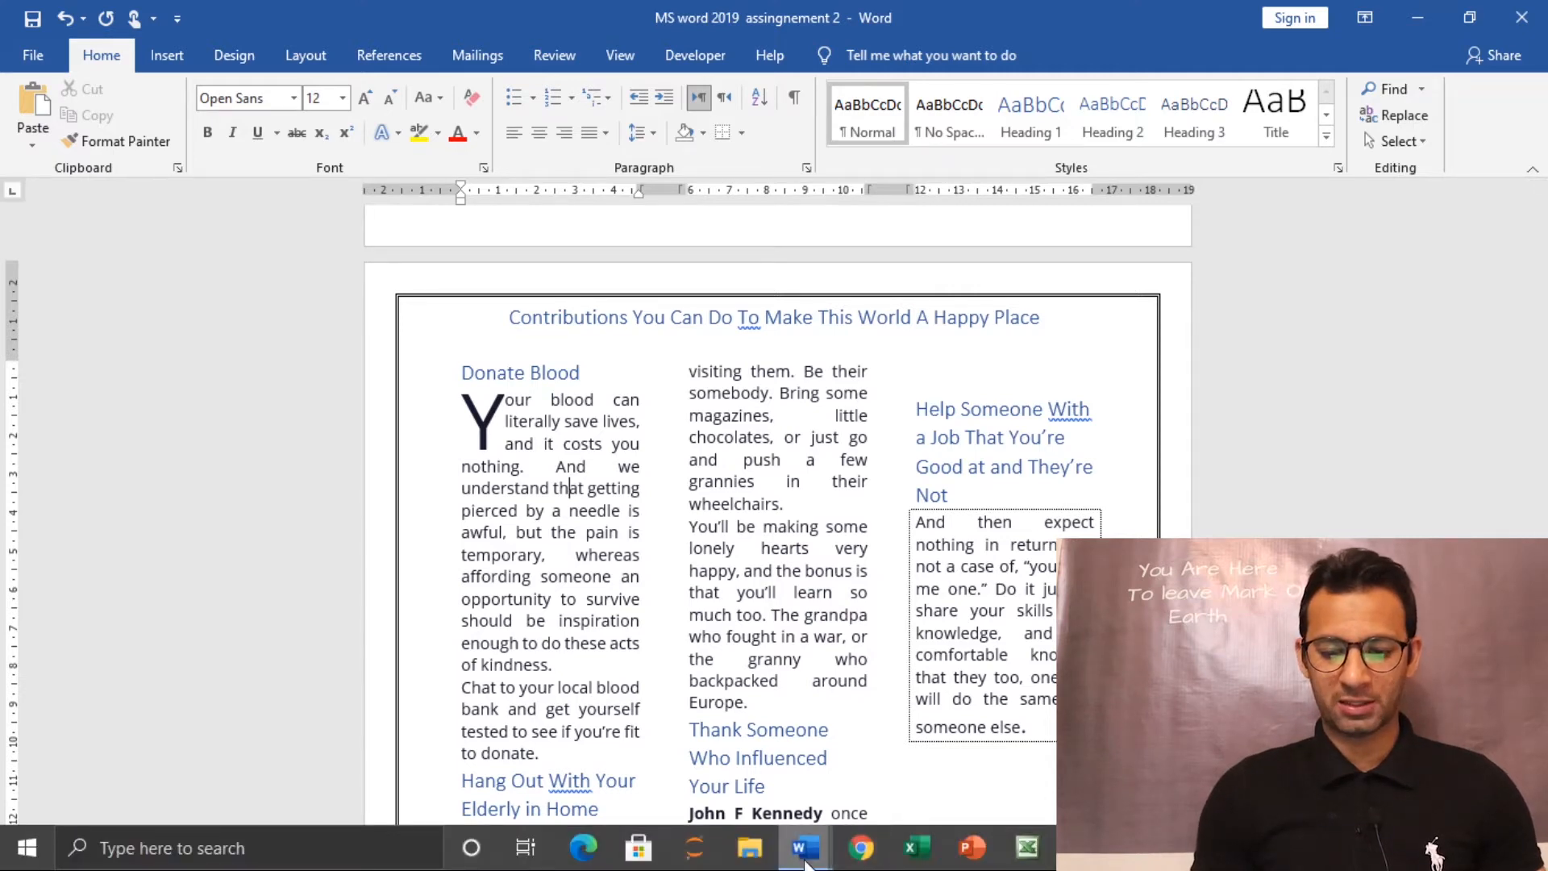
{"action": "mouse_move", "coordinate": [805, 862]}
{"action": "left_click", "coordinate": [1020, 754]}
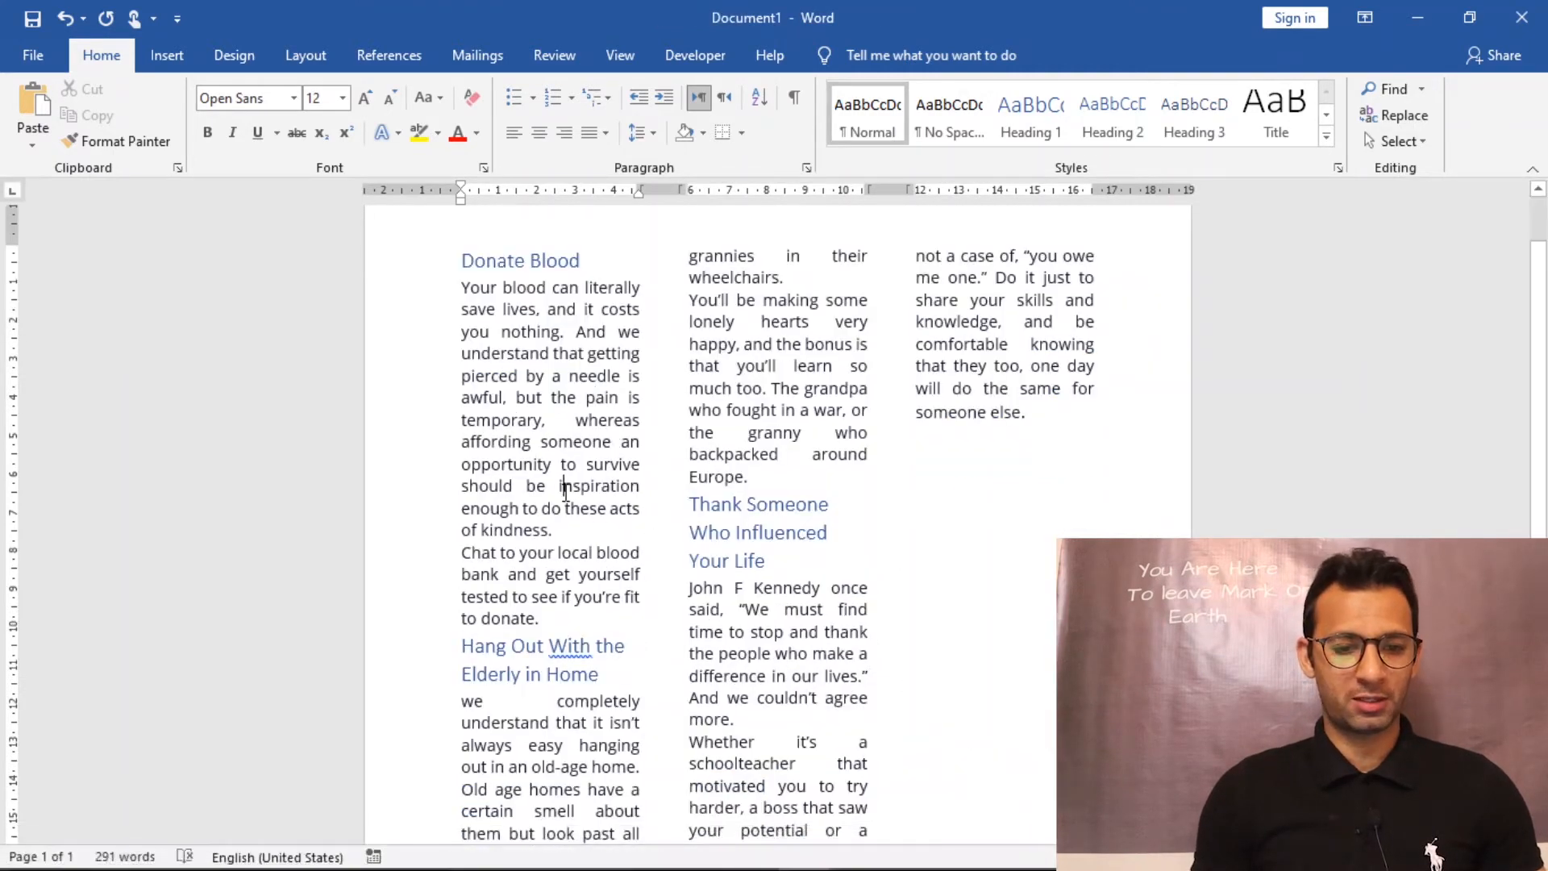
{"action": "left_click", "coordinate": [776, 365]}
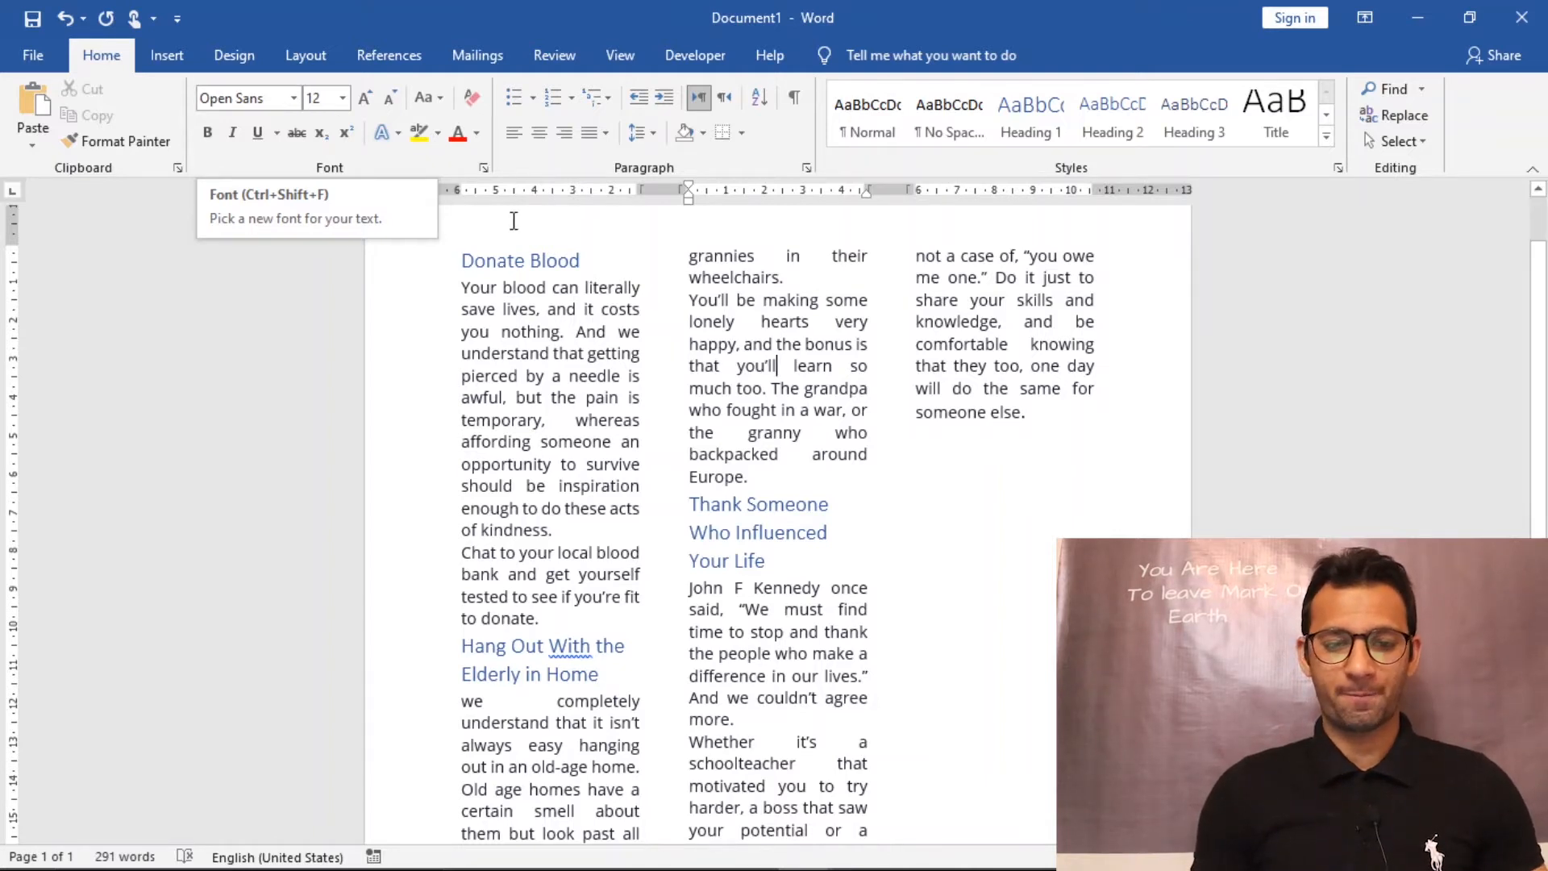
{"action": "left_click", "coordinate": [480, 260]}
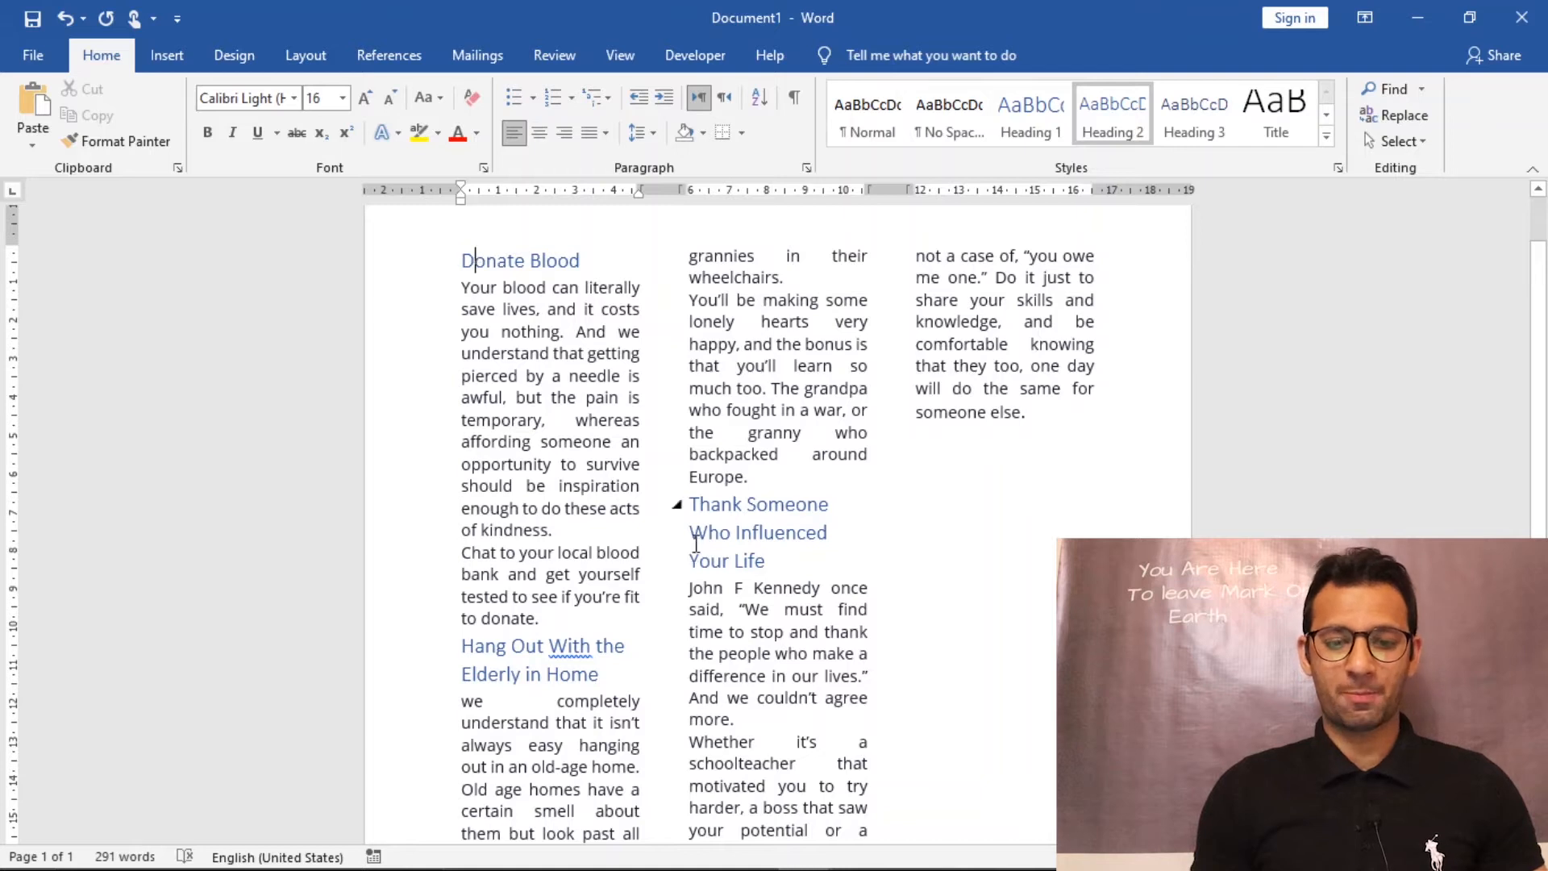
{"action": "left_click", "coordinate": [1036, 413]}
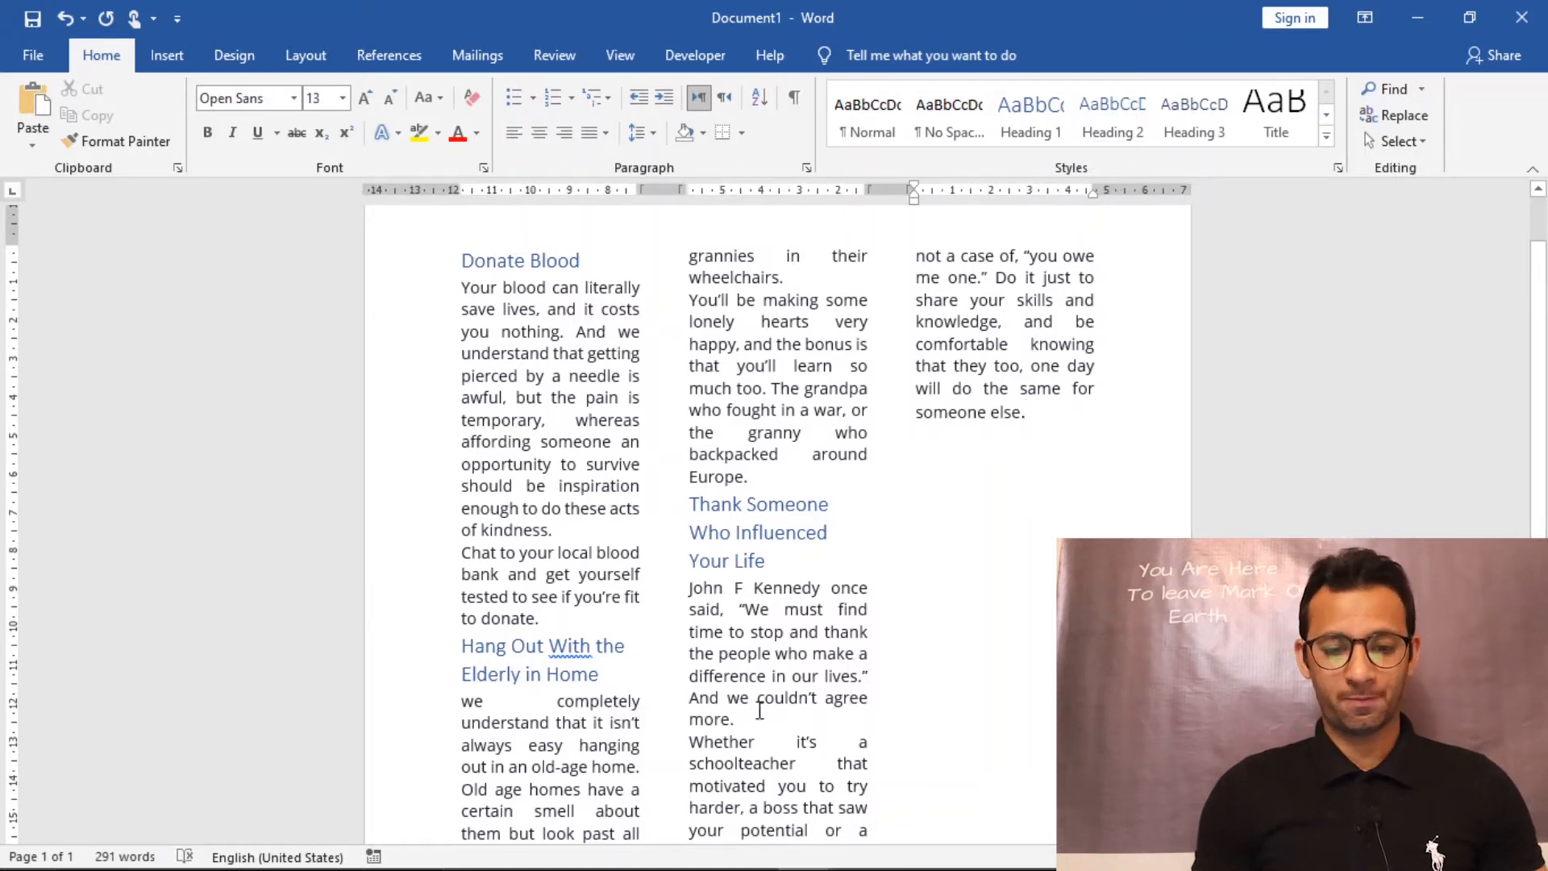
{"action": "mouse_move", "coordinate": [750, 866]}
{"action": "mouse_move", "coordinate": [794, 847]}
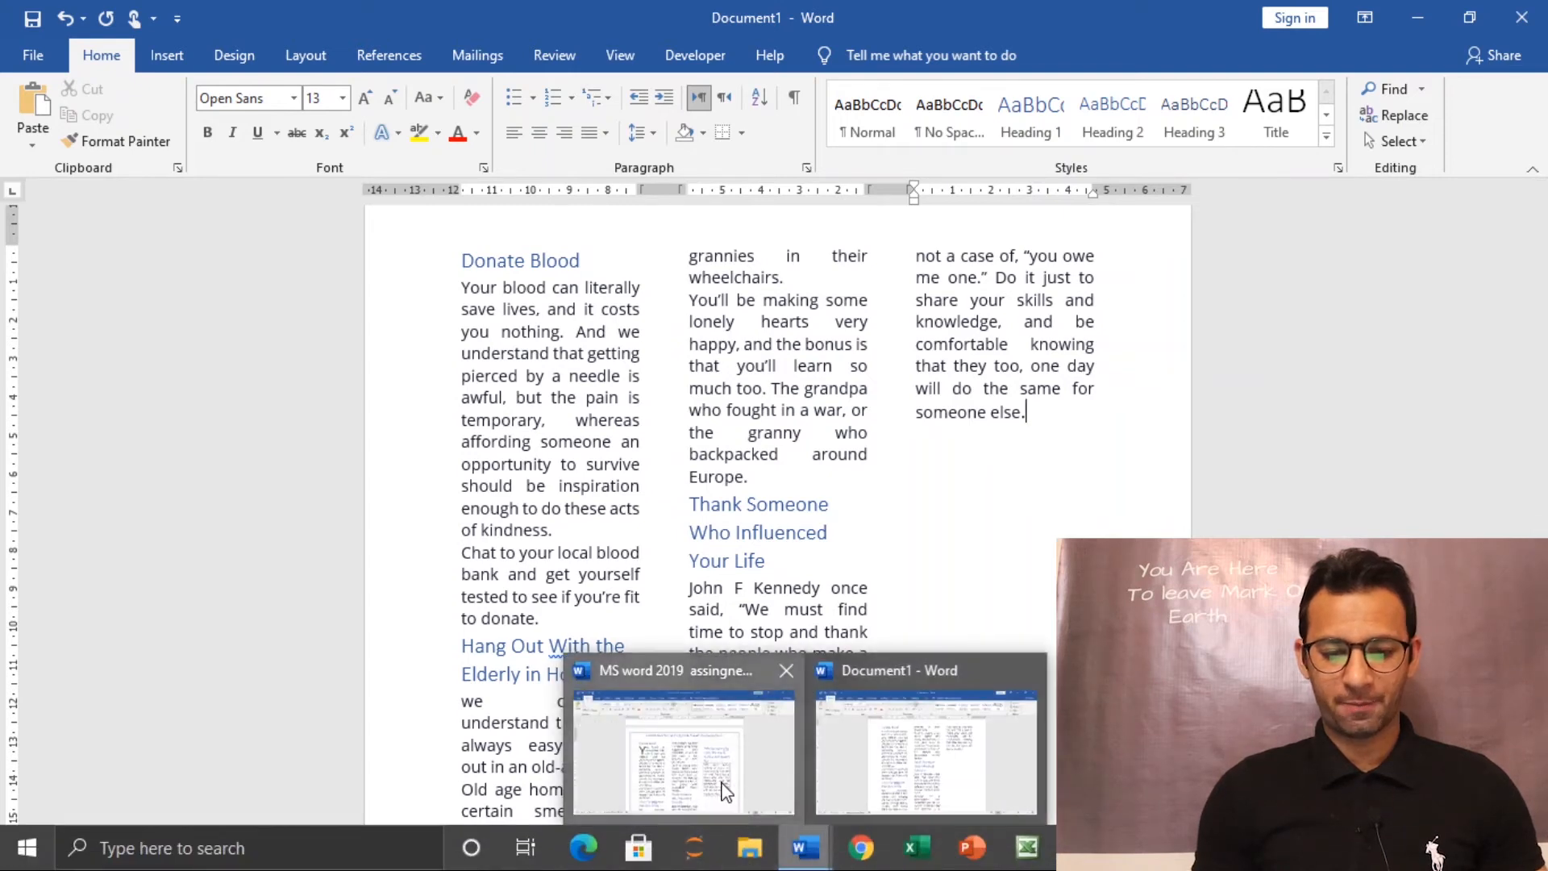
{"action": "left_click", "coordinate": [677, 738]}
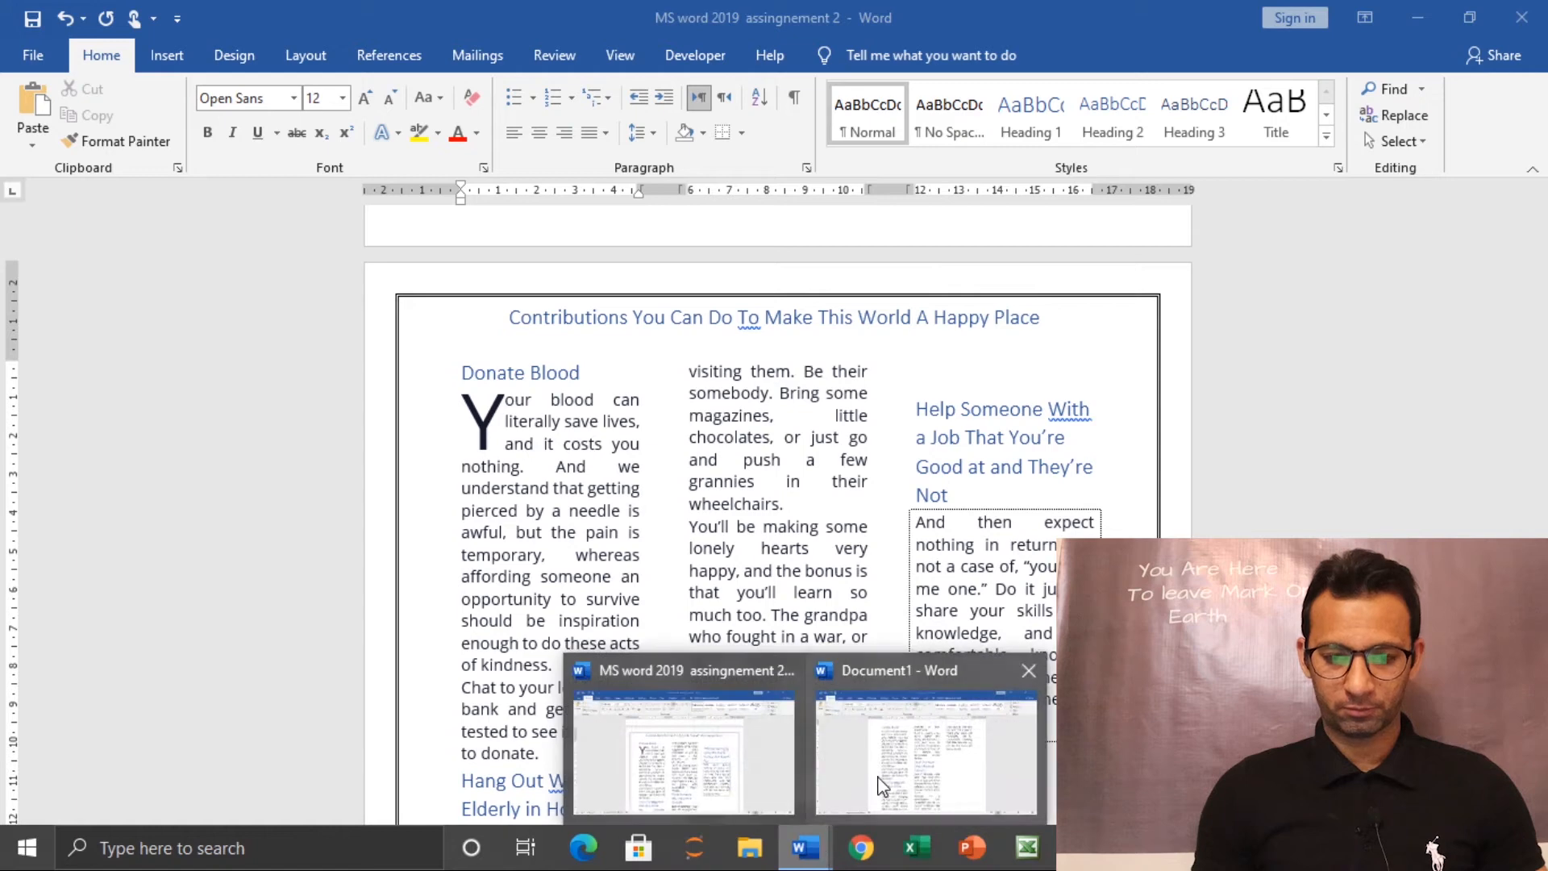
{"action": "left_click", "coordinate": [883, 786]}
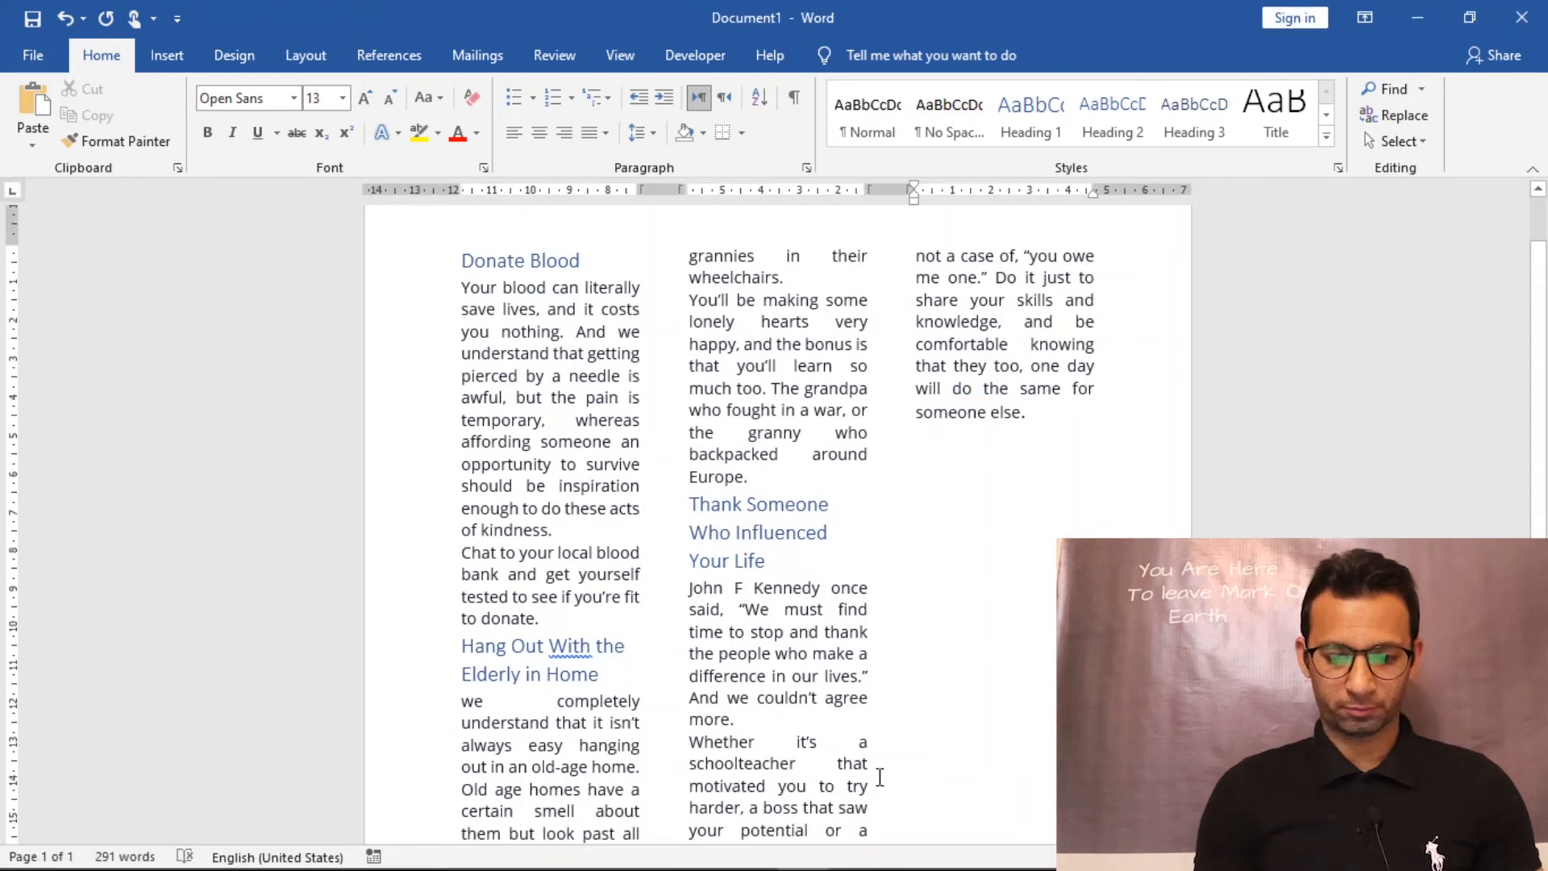
- Undo the justification of the body text and justify the same paragraphs again
{"action": "key", "text": "ctrl+z"}
{"action": "key", "text": "ctrl+z"}
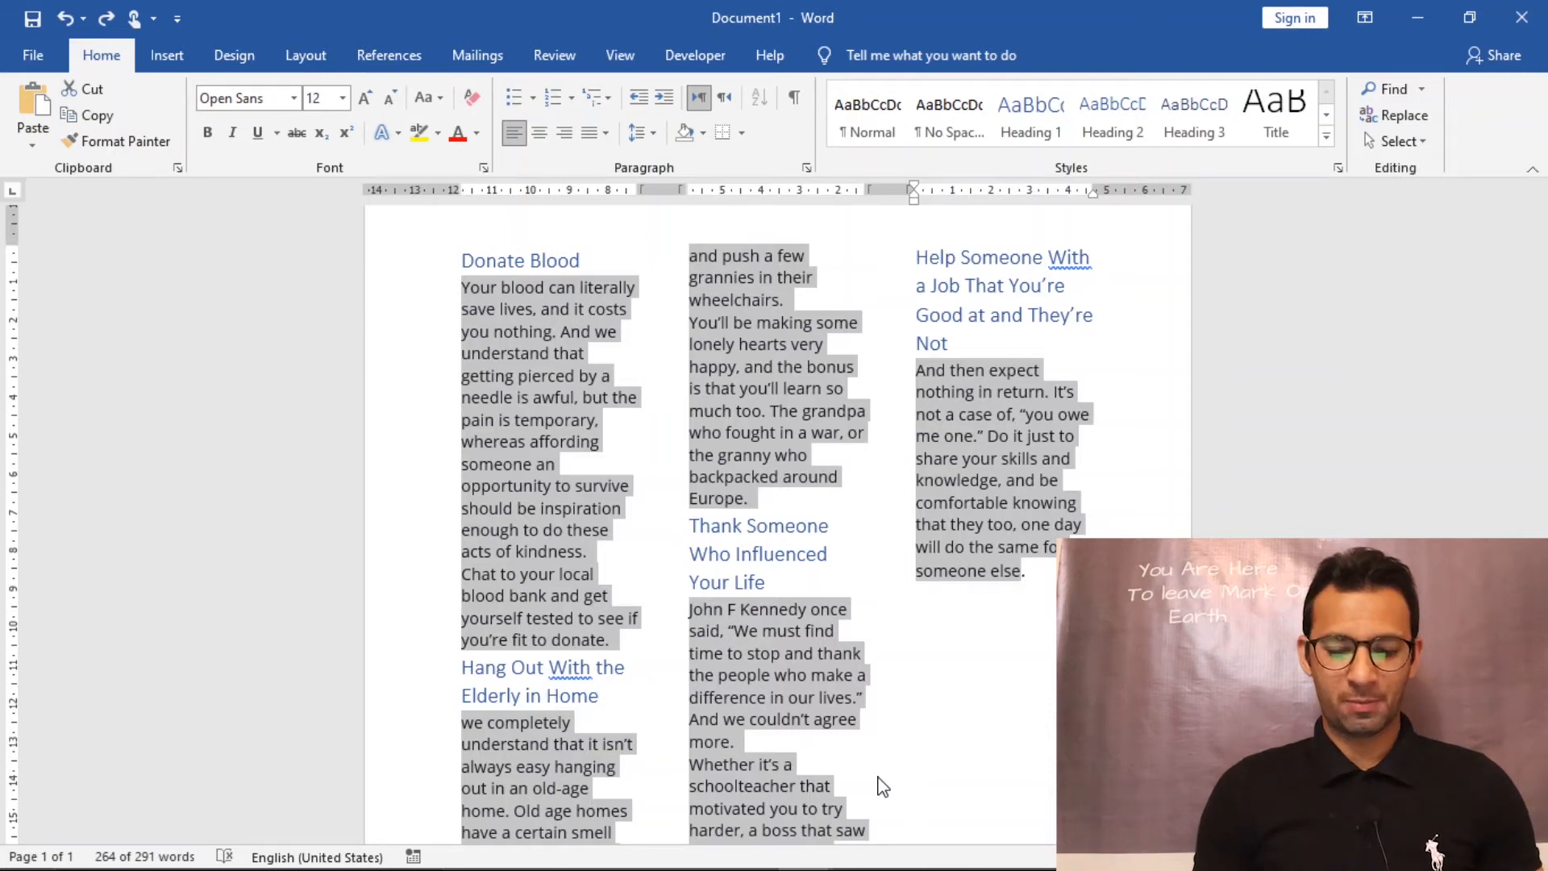
{"action": "key", "text": "ctrl+j"}
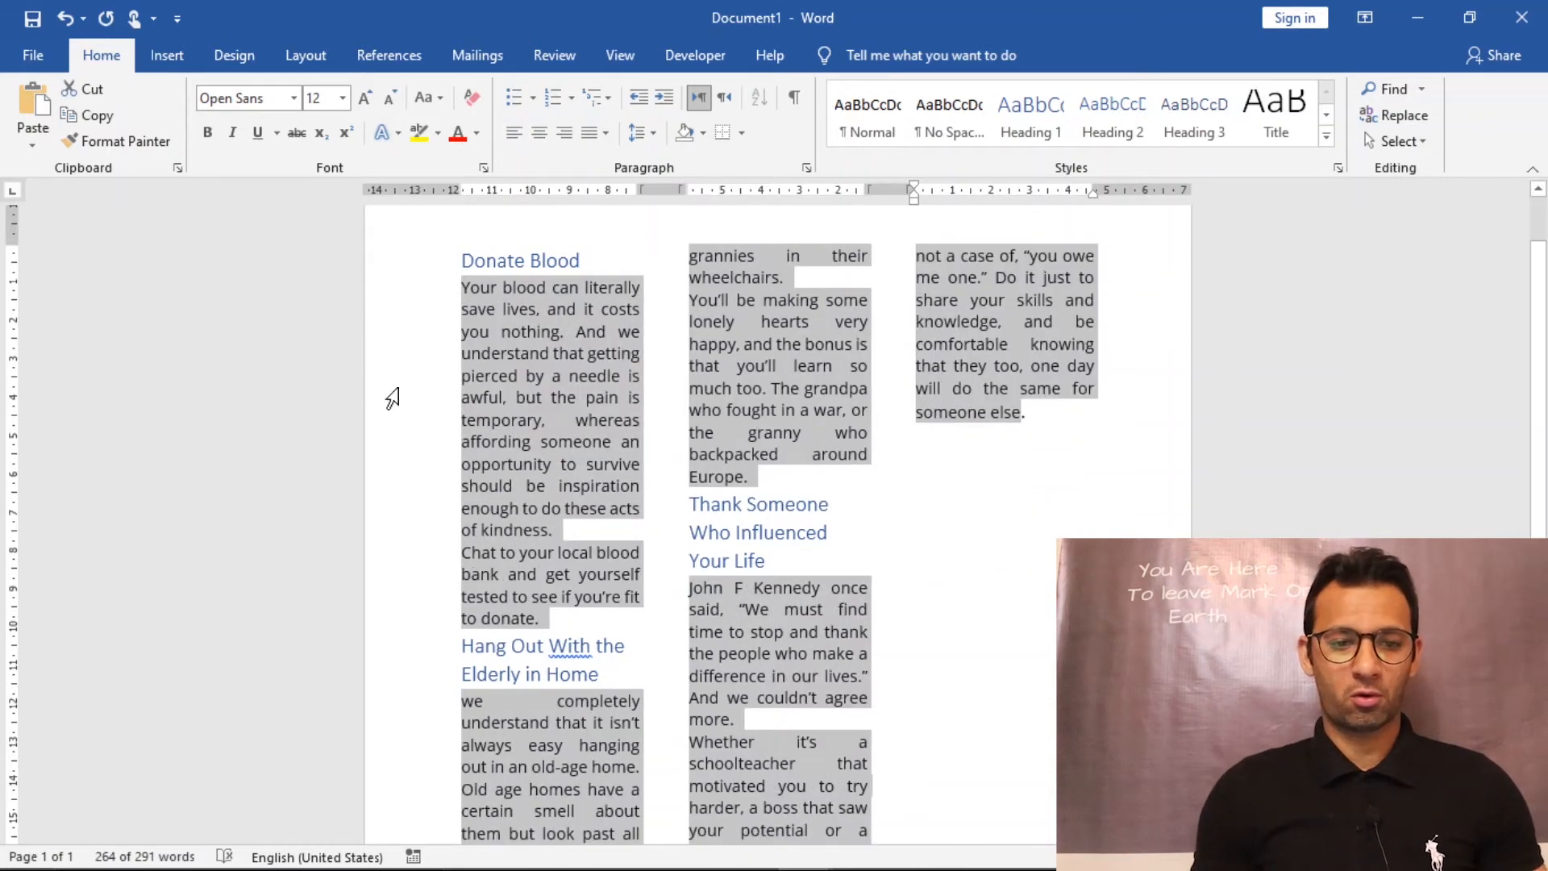
{"action": "left_click", "coordinate": [849, 388]}
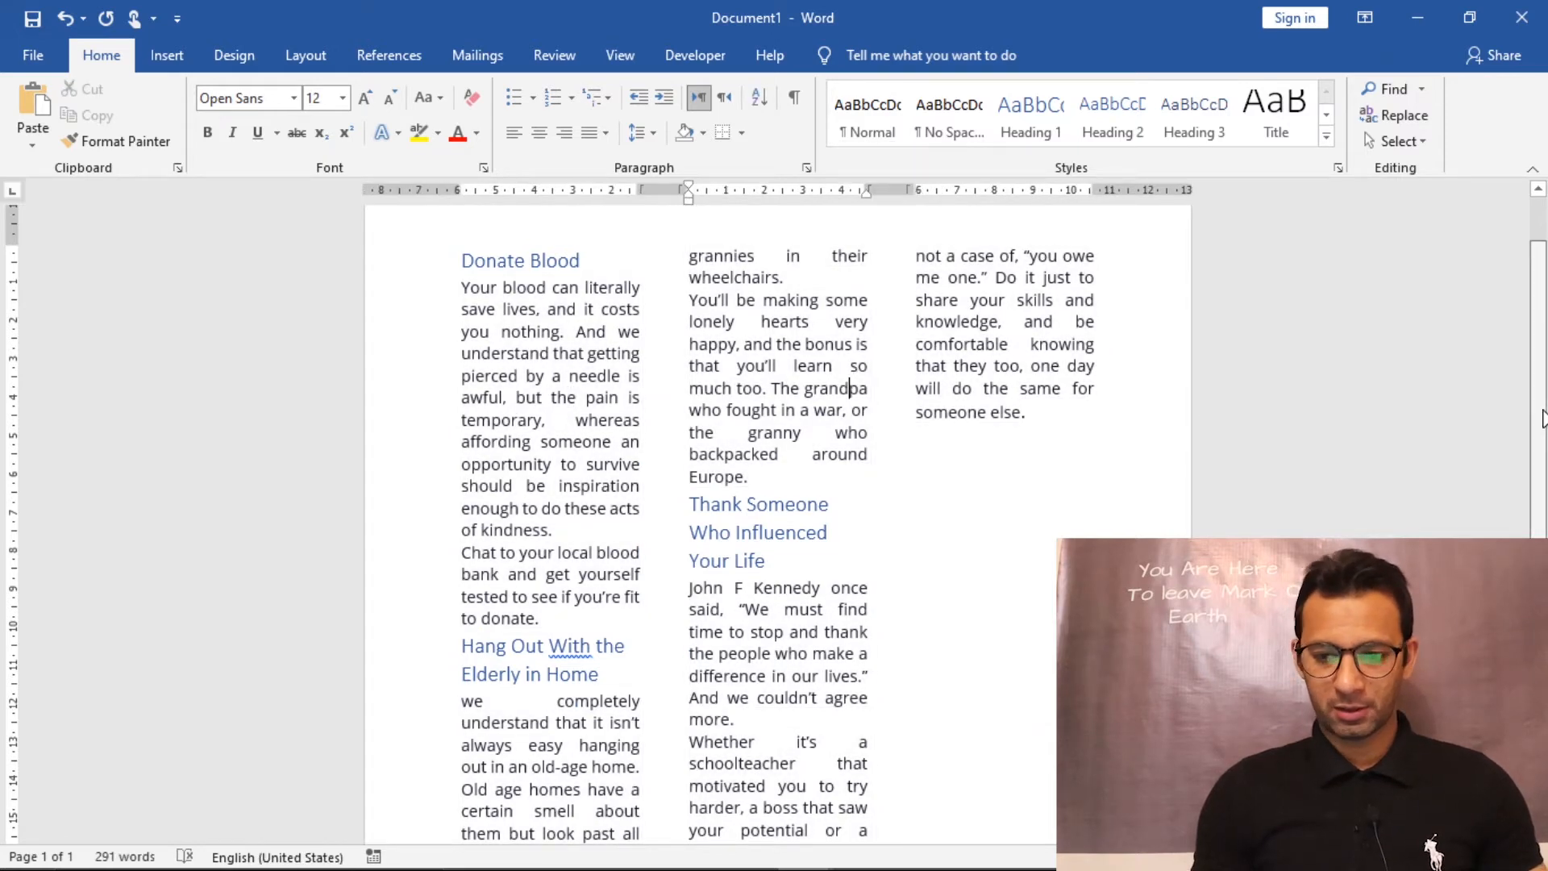
{"action": "scroll", "coordinate": [1227, 359], "scroll_direction": "up", "scroll_amount": 1}
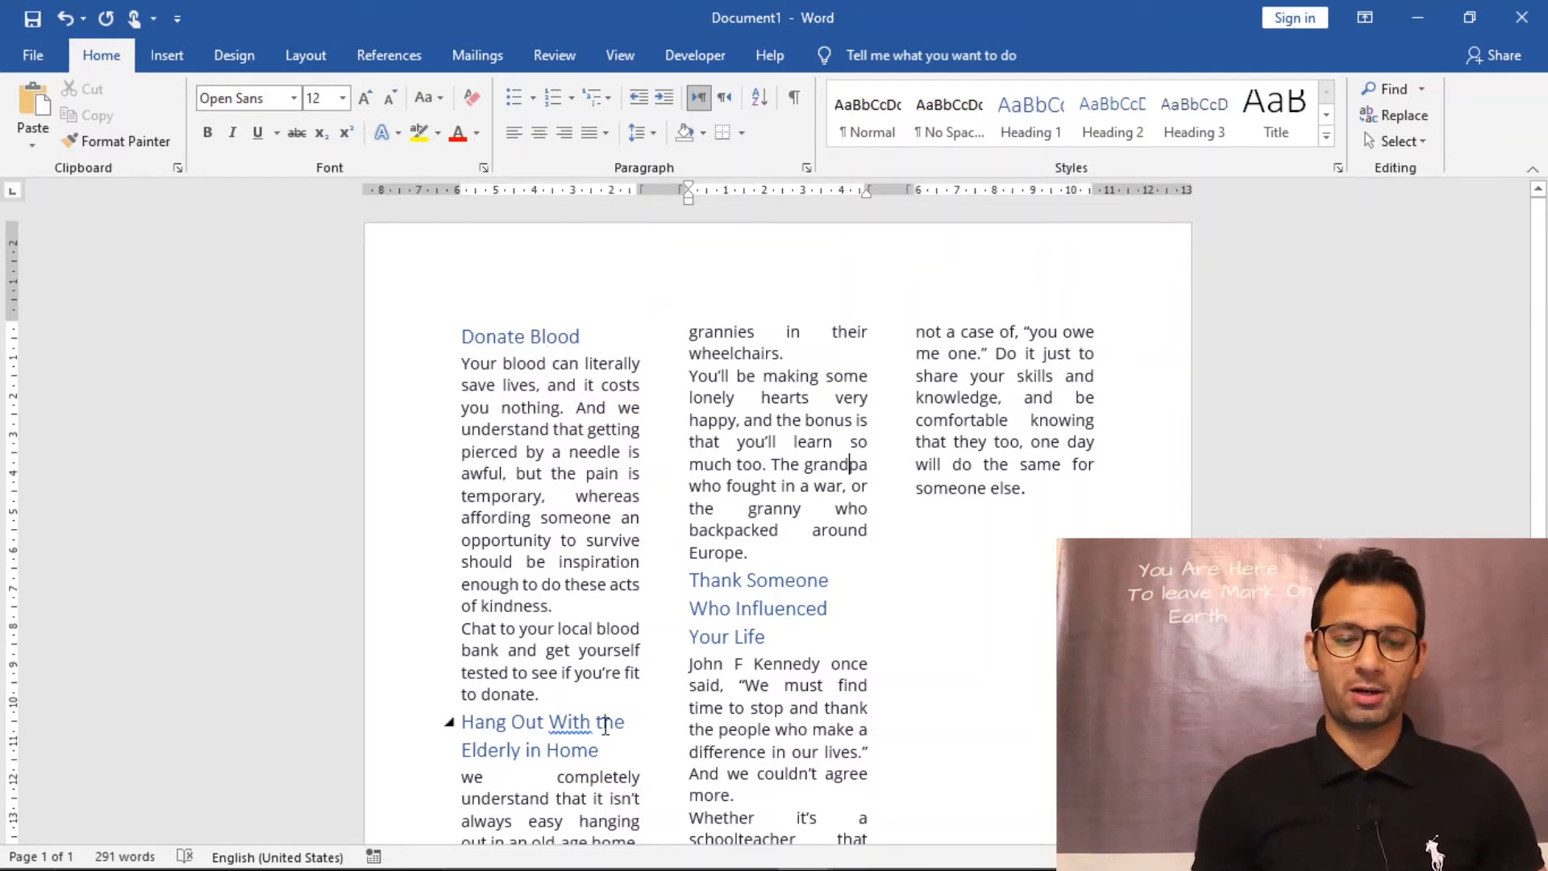
{"action": "left_click", "coordinate": [566, 723]}
{"action": "scroll", "coordinate": [1541, 500], "scroll_direction": "down", "scroll_amount": 1}
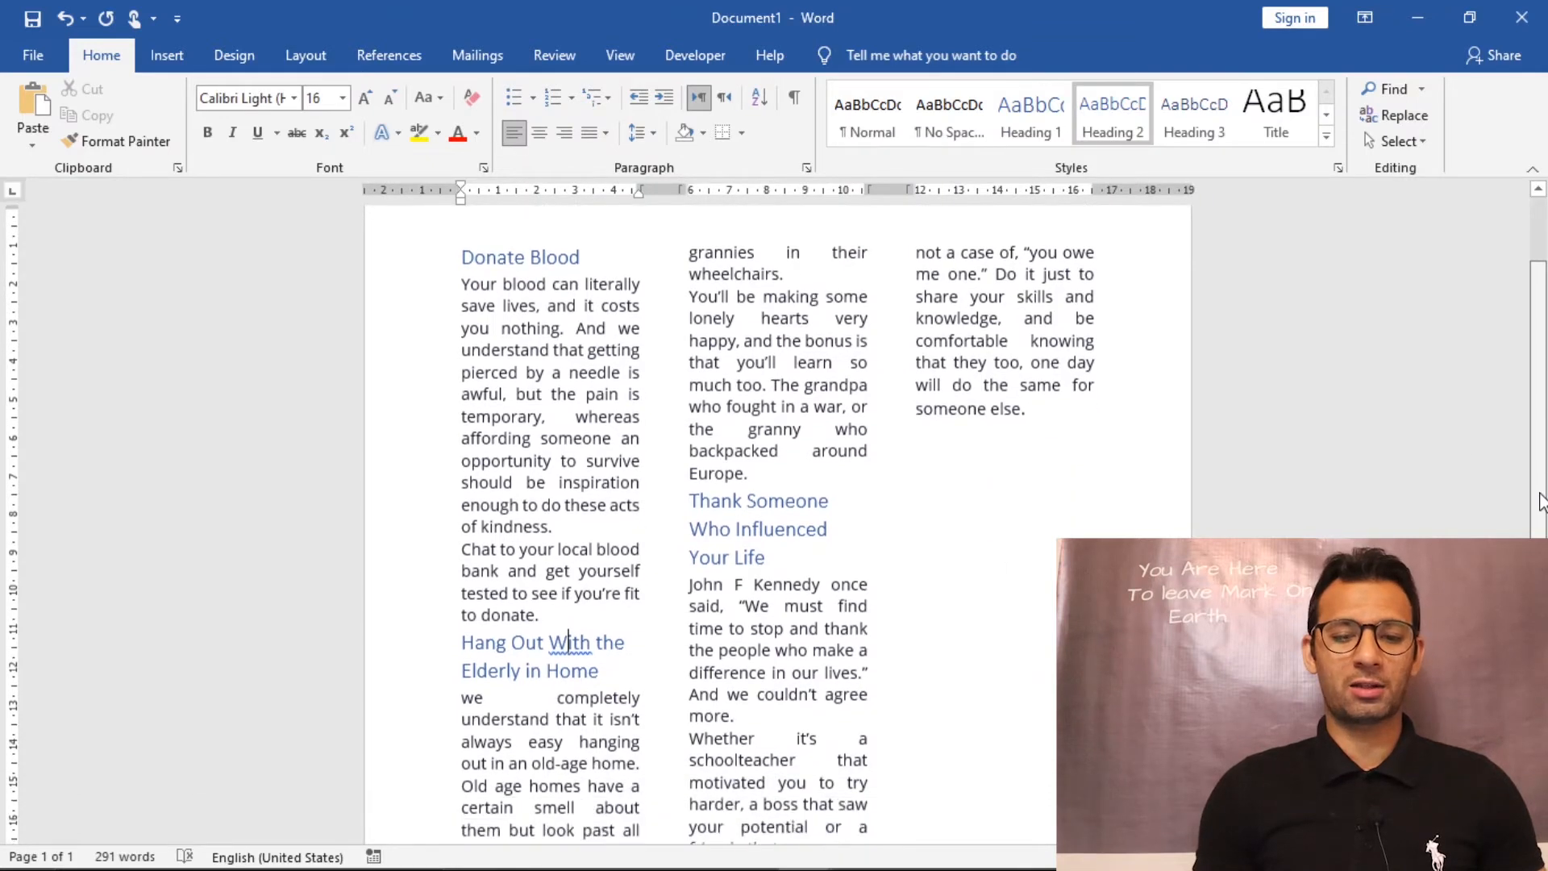
{"action": "scroll", "coordinate": [1540, 500], "scroll_direction": "up", "scroll_amount": 1}
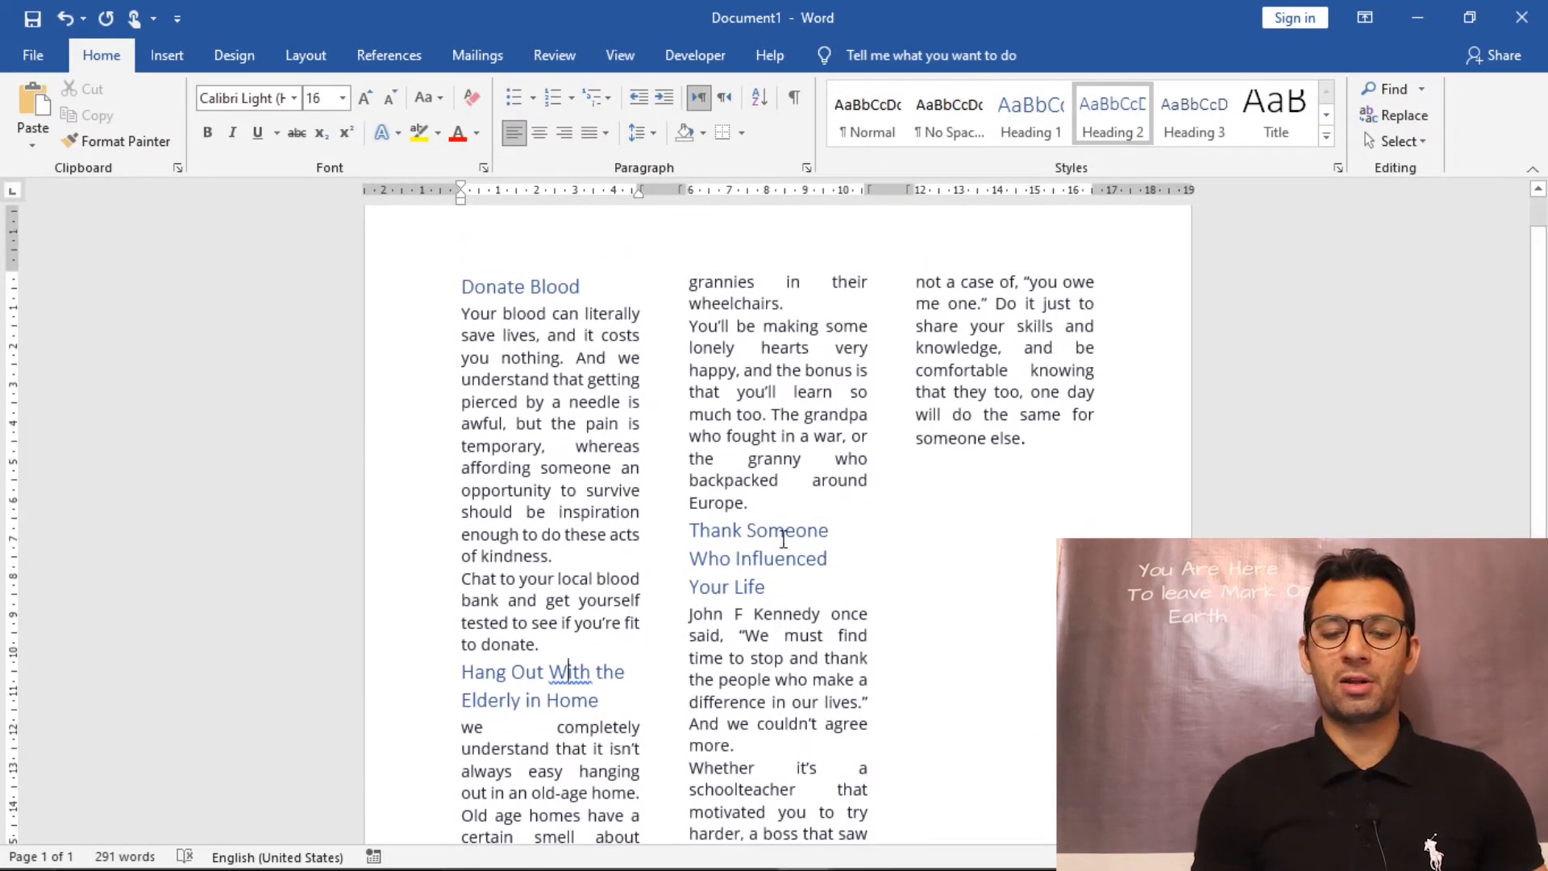
{"action": "left_click", "coordinate": [777, 560]}
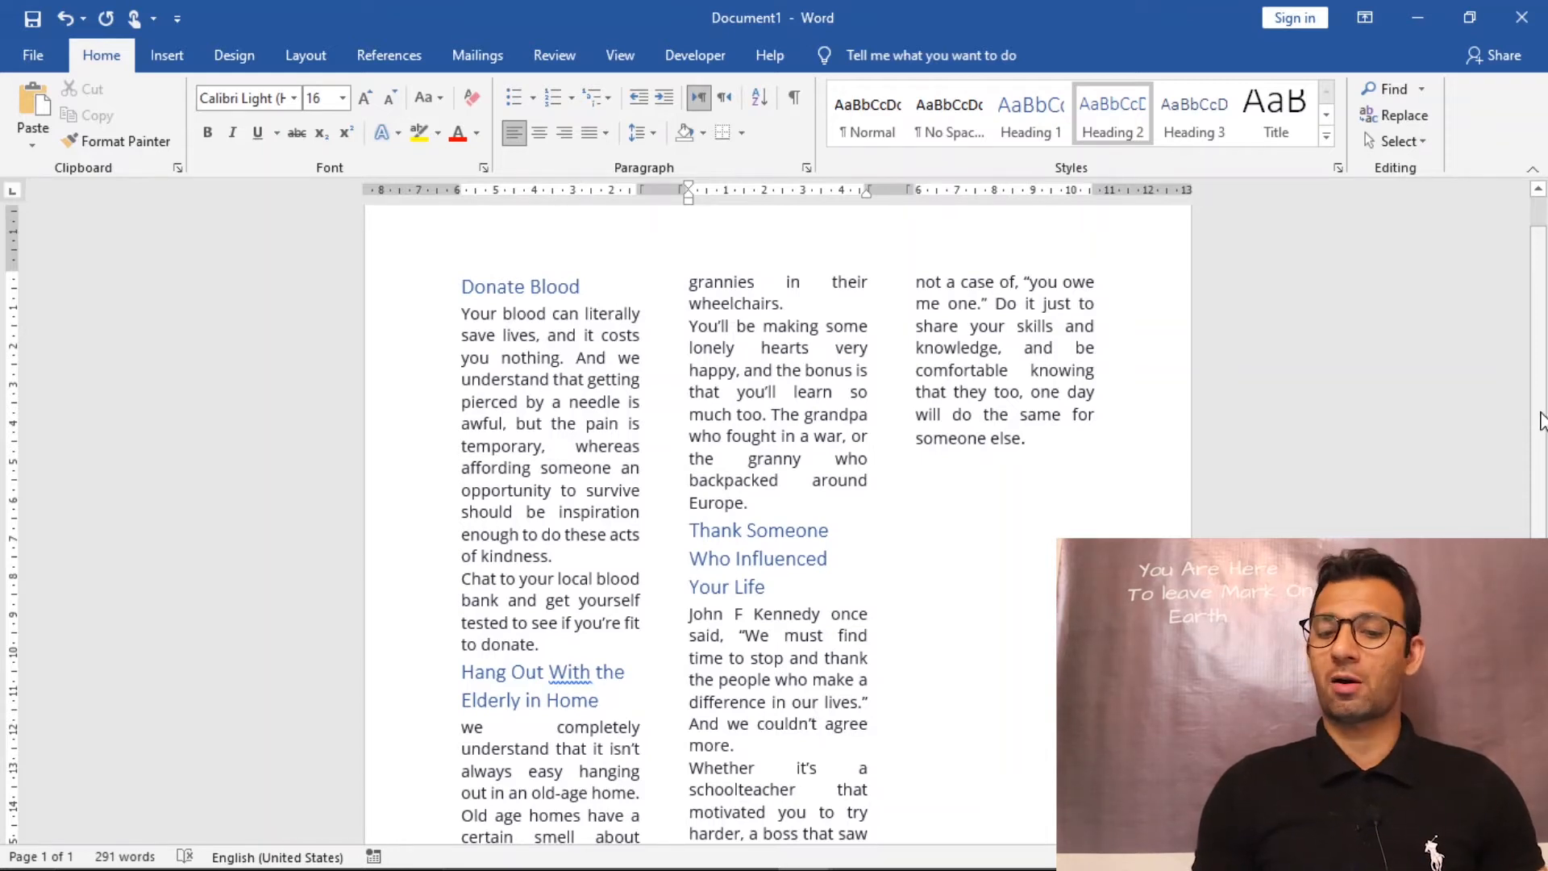
{"action": "left_click_drag", "start_coordinate": [1540, 415], "coordinate": [1544, 354]}
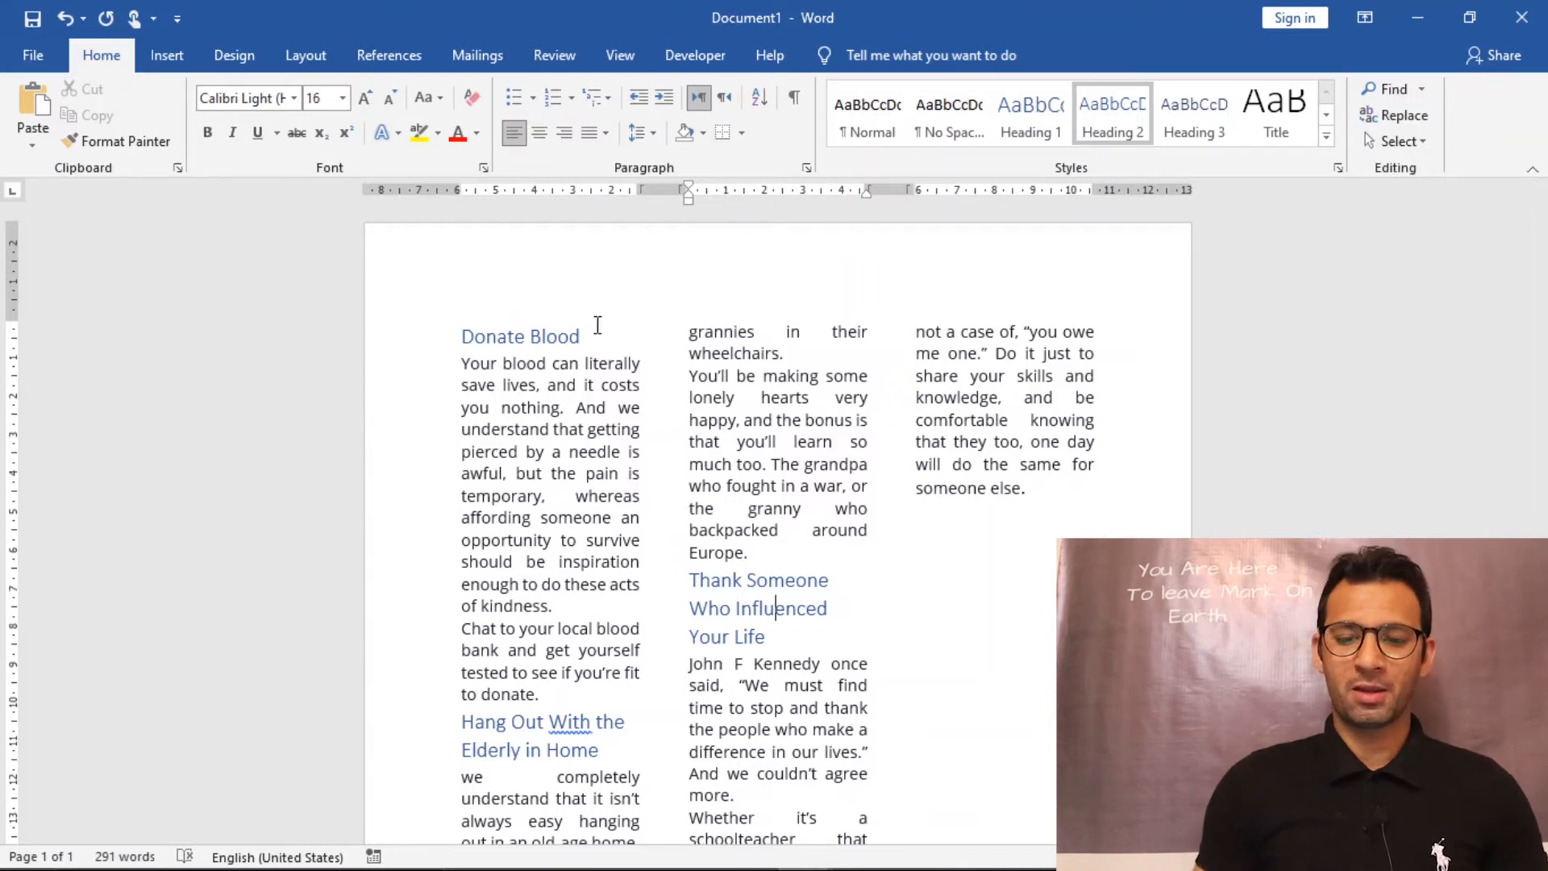
- Under "Thank Someone Who Influenced Your Life", make "John F Kennedy" bold and italicize the quotation from "We must find time" to "our lives"
{"action": "scroll", "coordinate": [1376, 408], "scroll_direction": "down", "scroll_amount": 2}
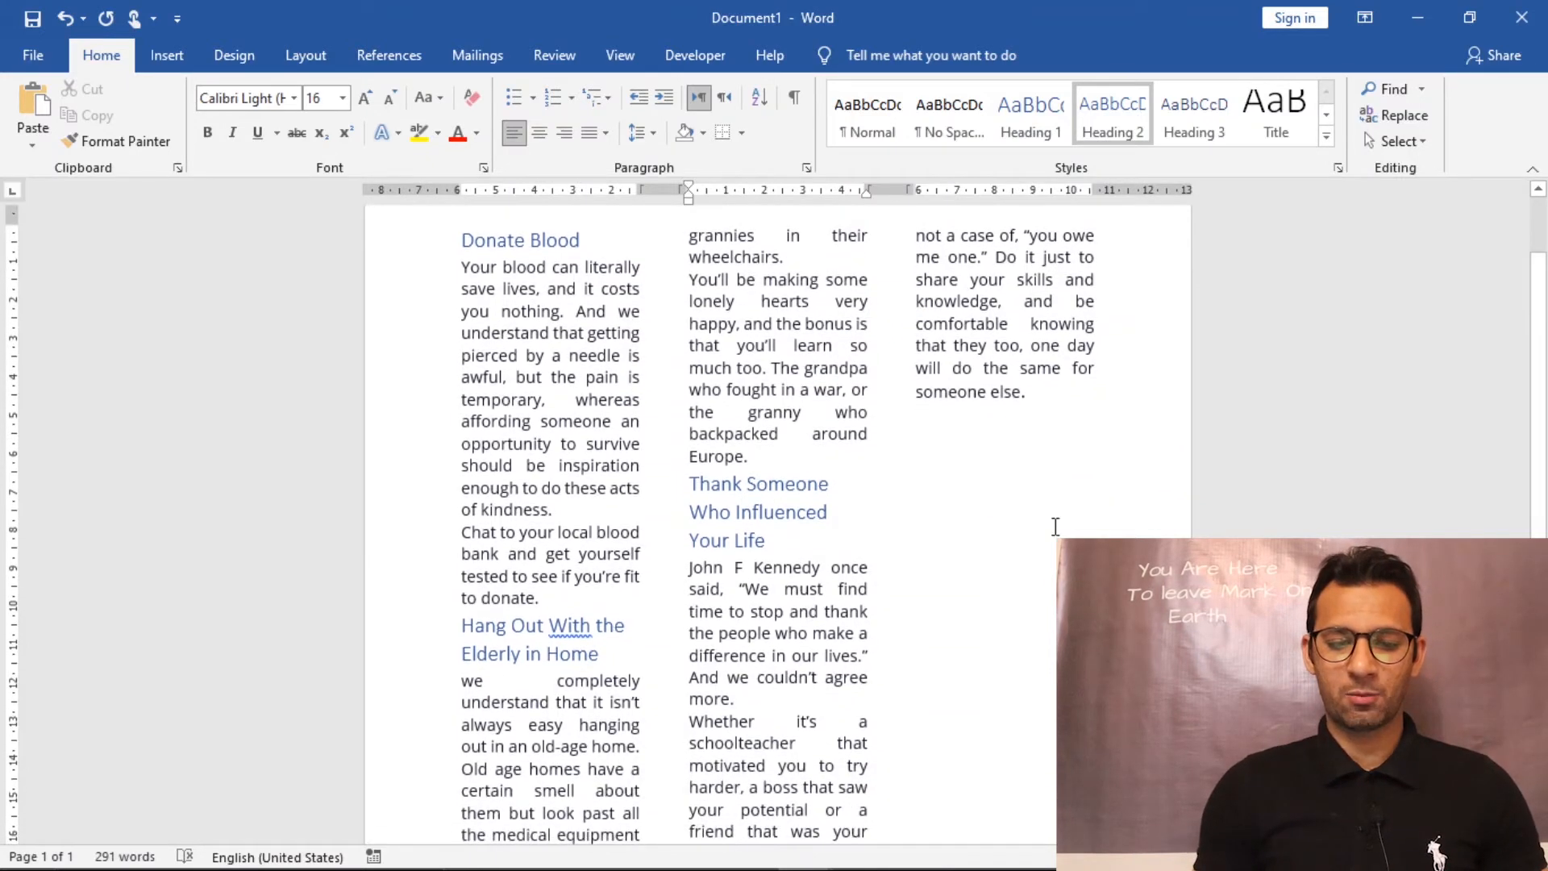
{"action": "left_click_drag", "start_coordinate": [688, 567], "coordinate": [809, 575]}
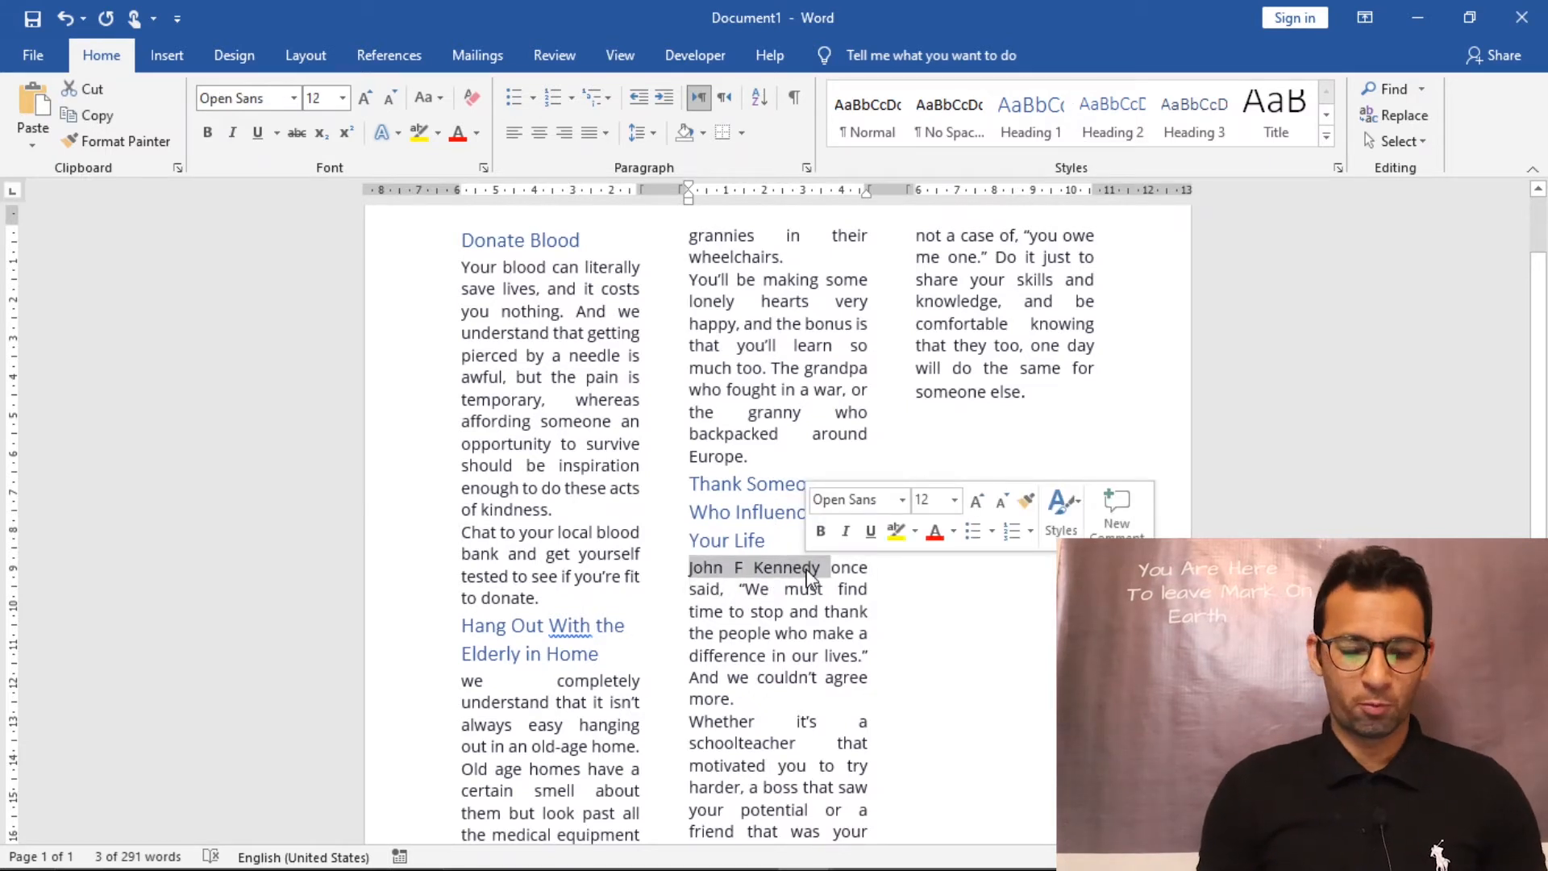
{"action": "key", "text": "ctrl+b"}
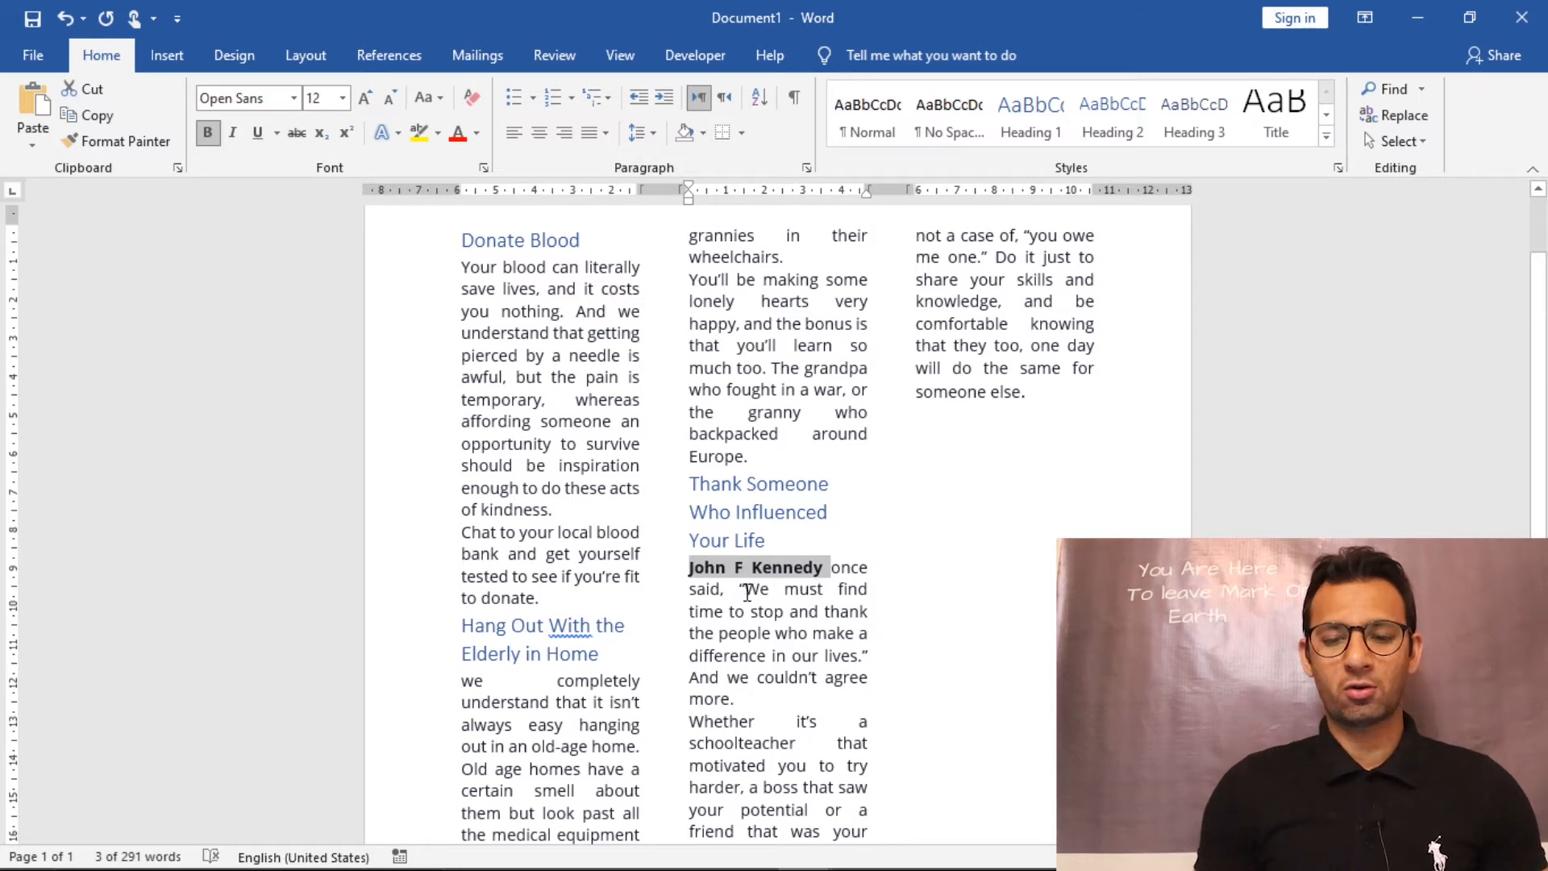
{"action": "left_click_drag", "start_coordinate": [748, 592], "coordinate": [852, 657]}
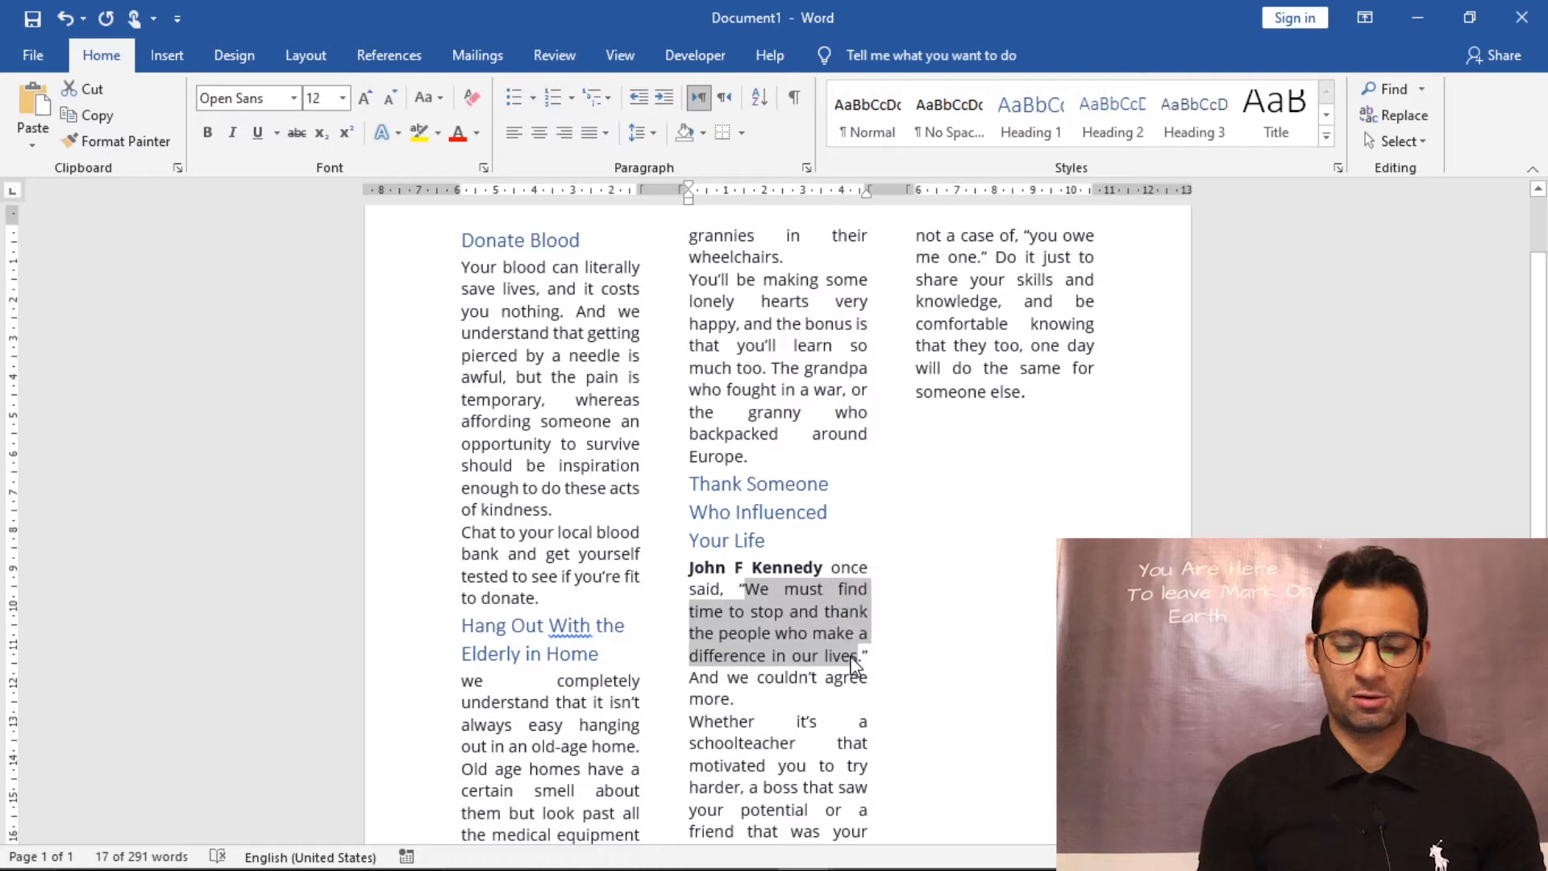
{"action": "key", "text": "ctrl+i"}
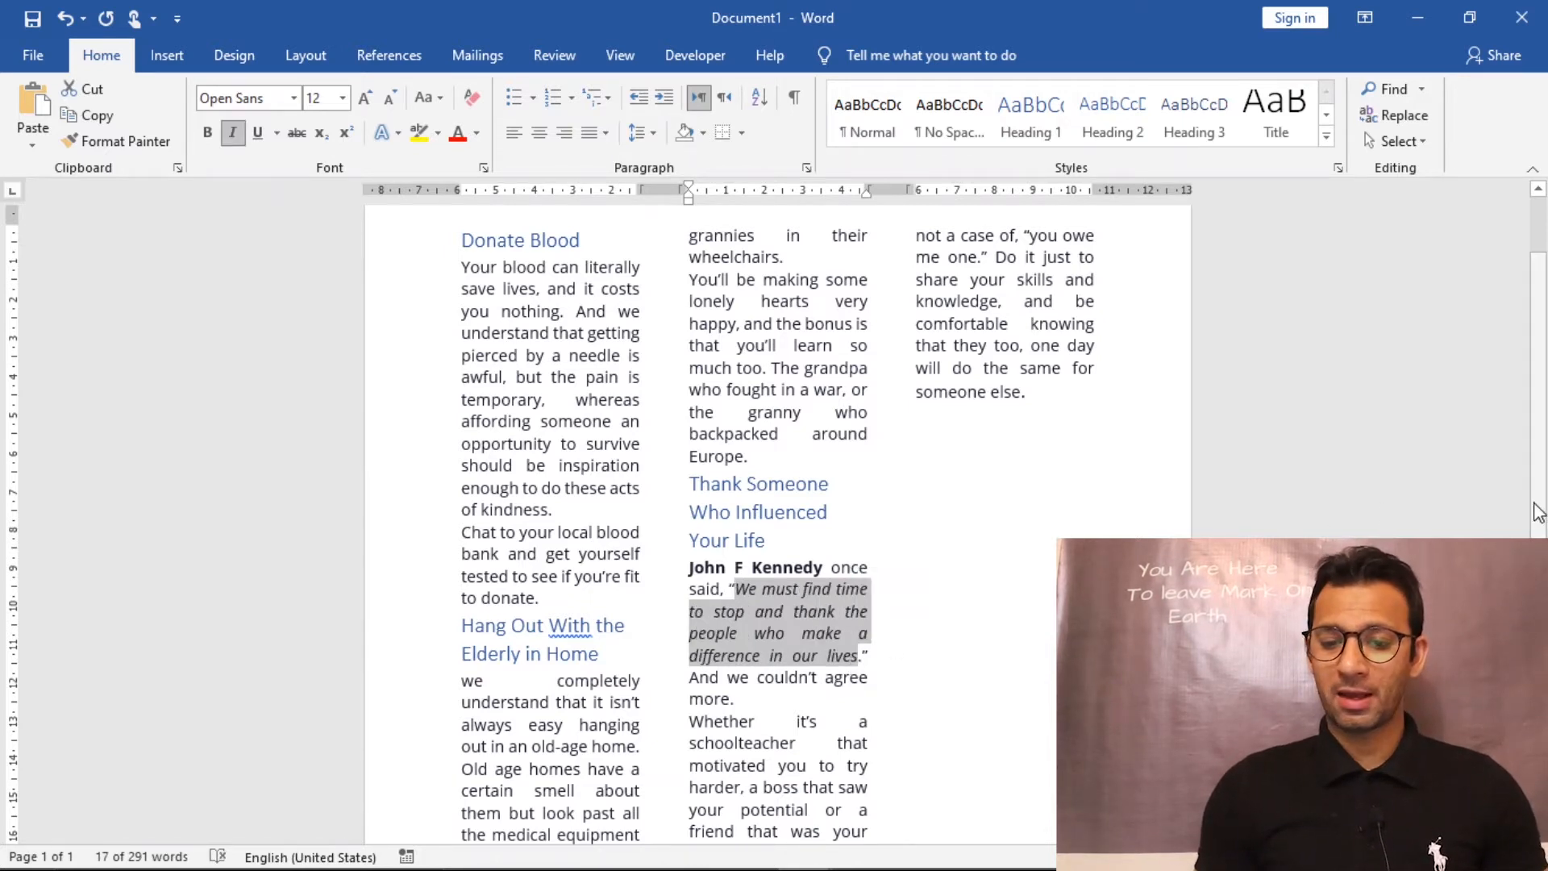
- Insert an empty paragraph above the heading "Help Someone With a Job That You're Good at and They're Not" to push it into the third column
{"action": "scroll", "coordinate": [1384, 514], "scroll_direction": "down", "scroll_amount": 3}
{"action": "scroll", "coordinate": [817, 712], "scroll_direction": "down", "scroll_amount": 1}
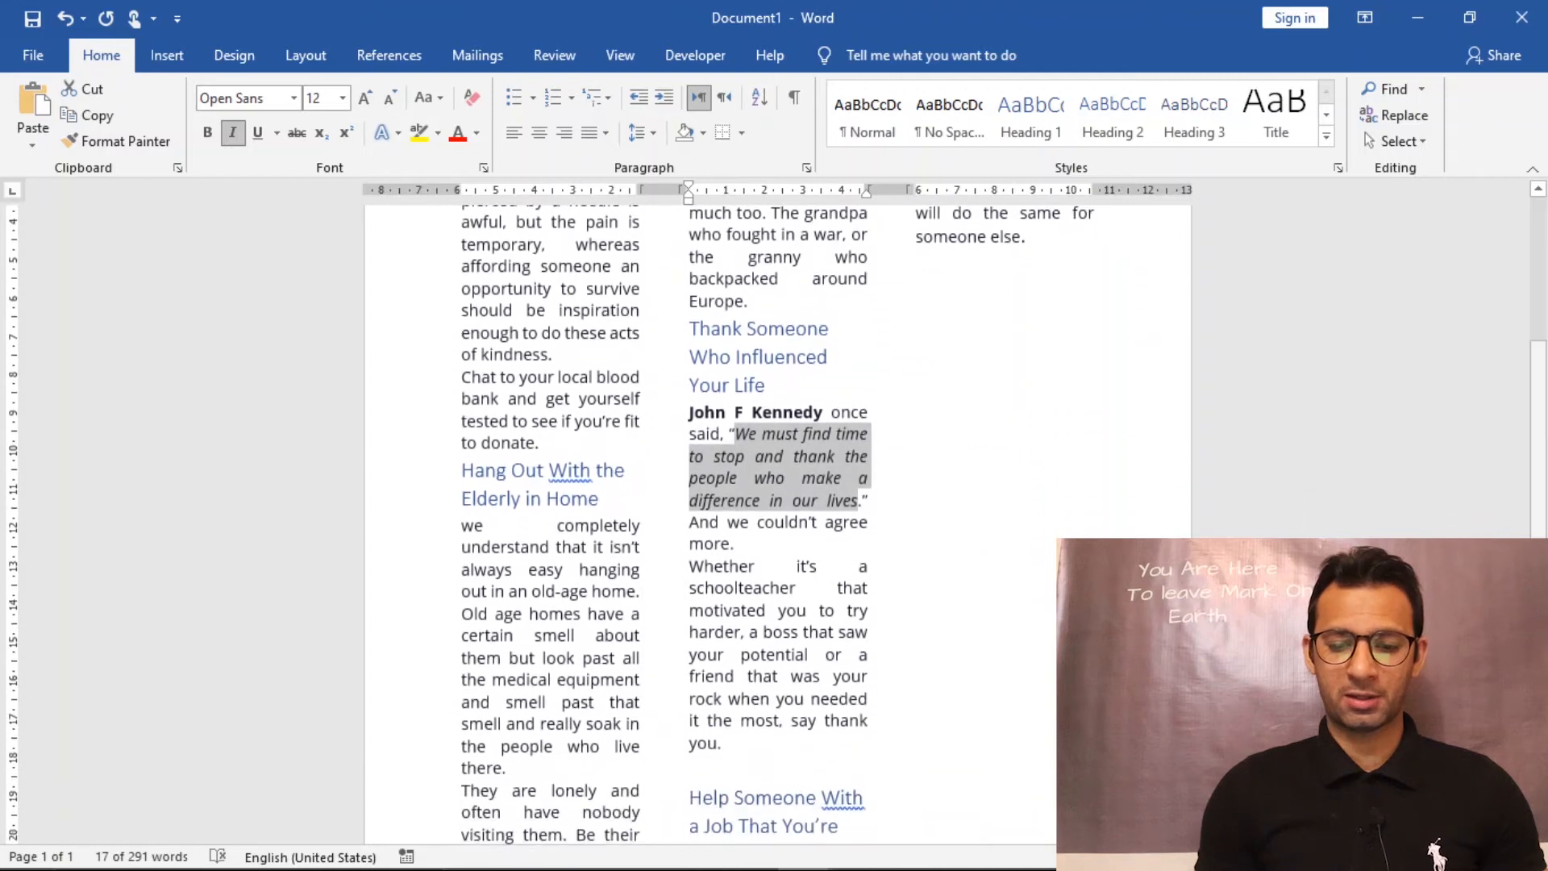
{"action": "left_click", "coordinate": [752, 768]}
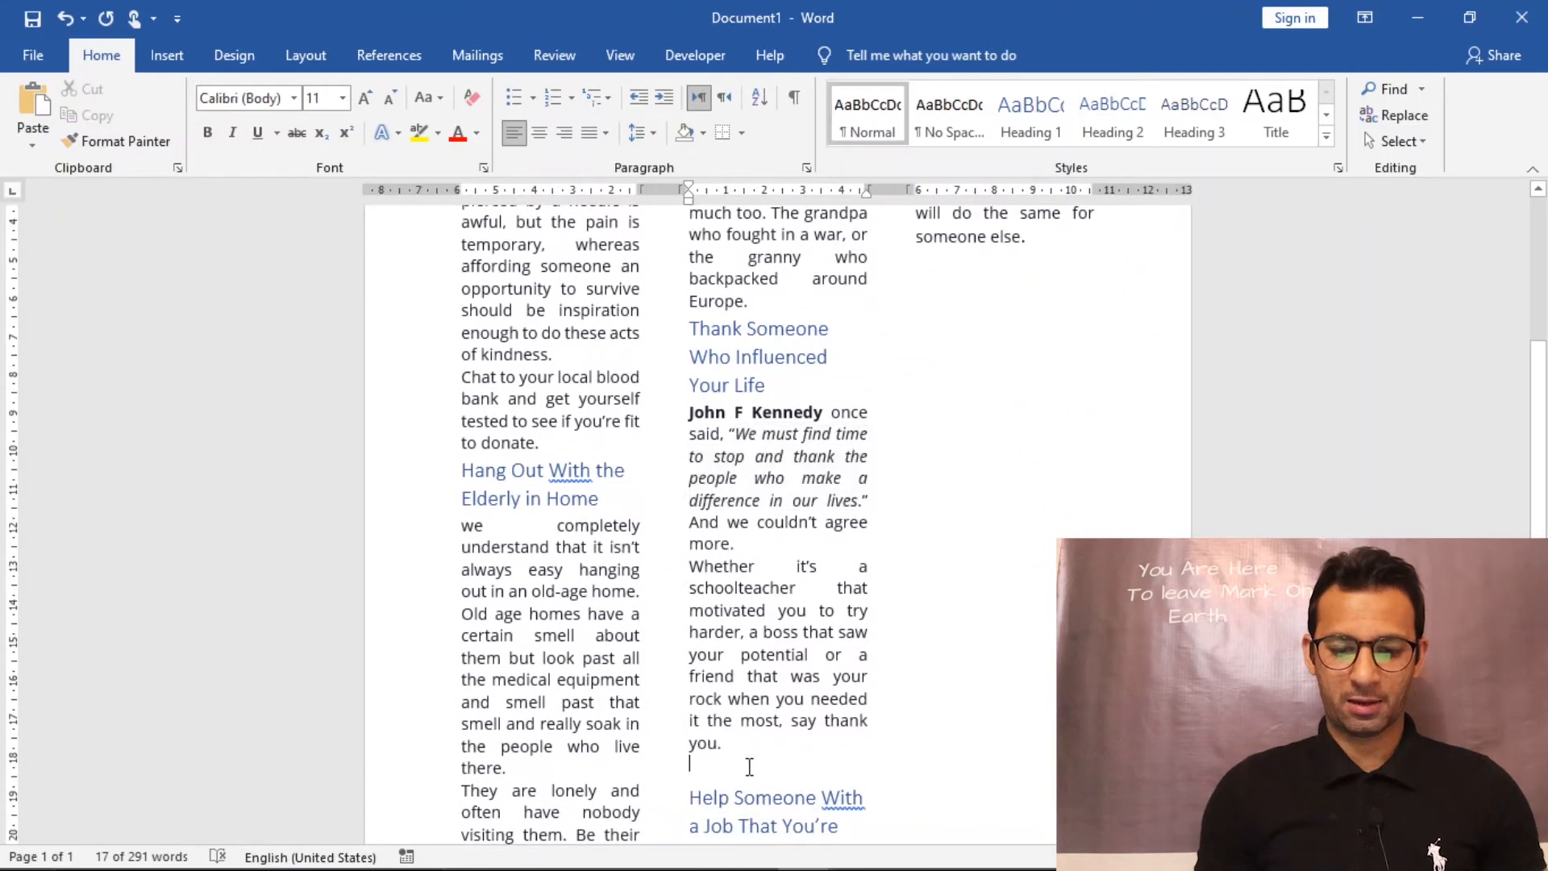
{"action": "key", "text": "Return"}
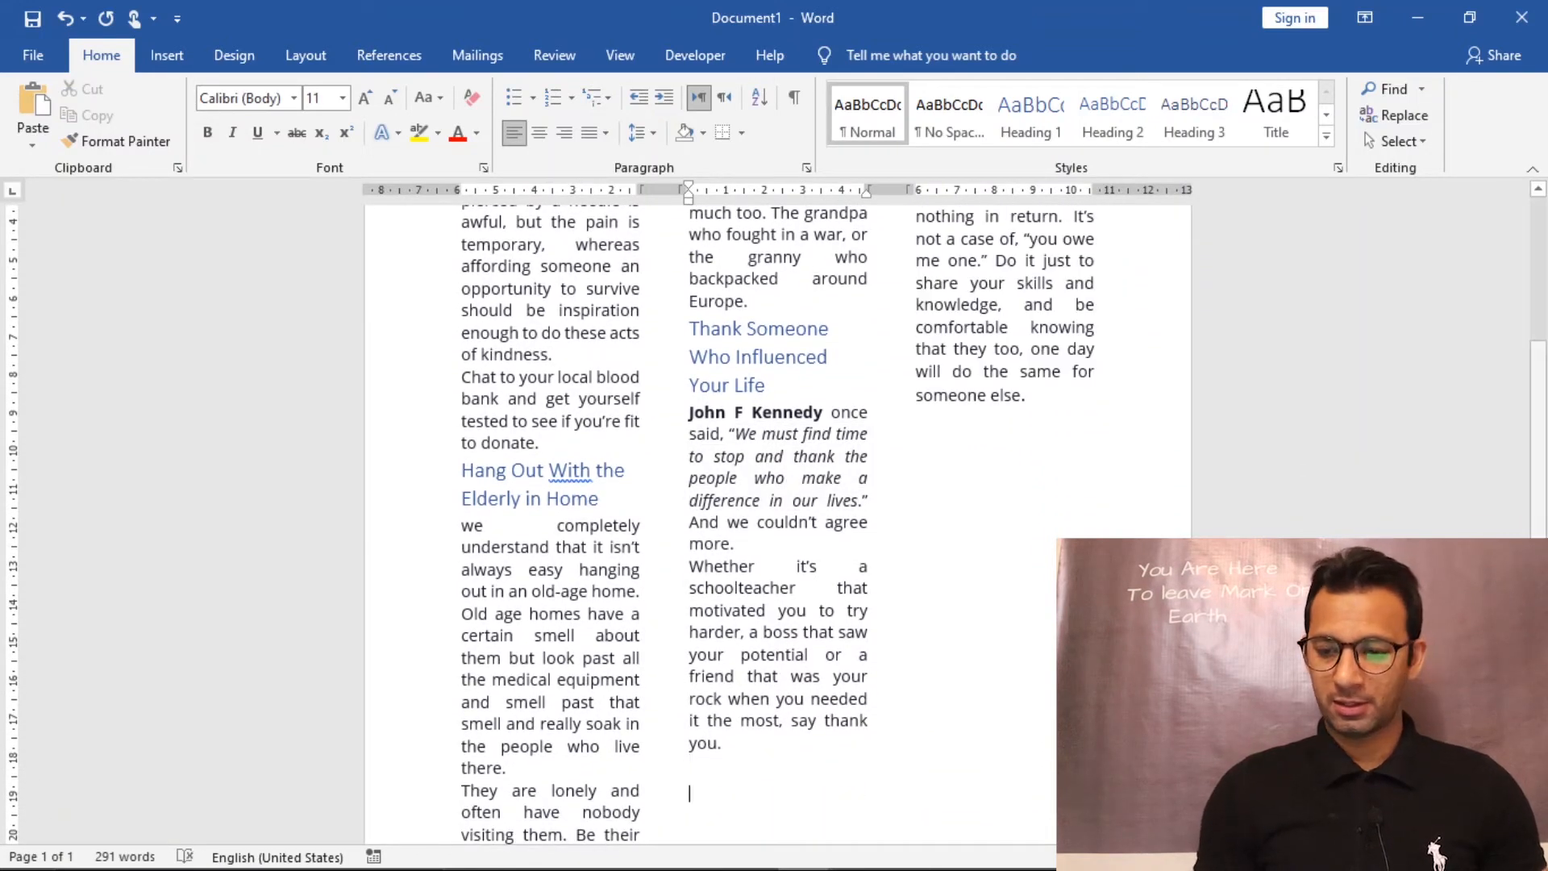
{"action": "scroll", "coordinate": [778, 525], "scroll_direction": "up", "scroll_amount": 3}
{"action": "scroll", "coordinate": [778, 524], "scroll_direction": "down", "scroll_amount": 4}
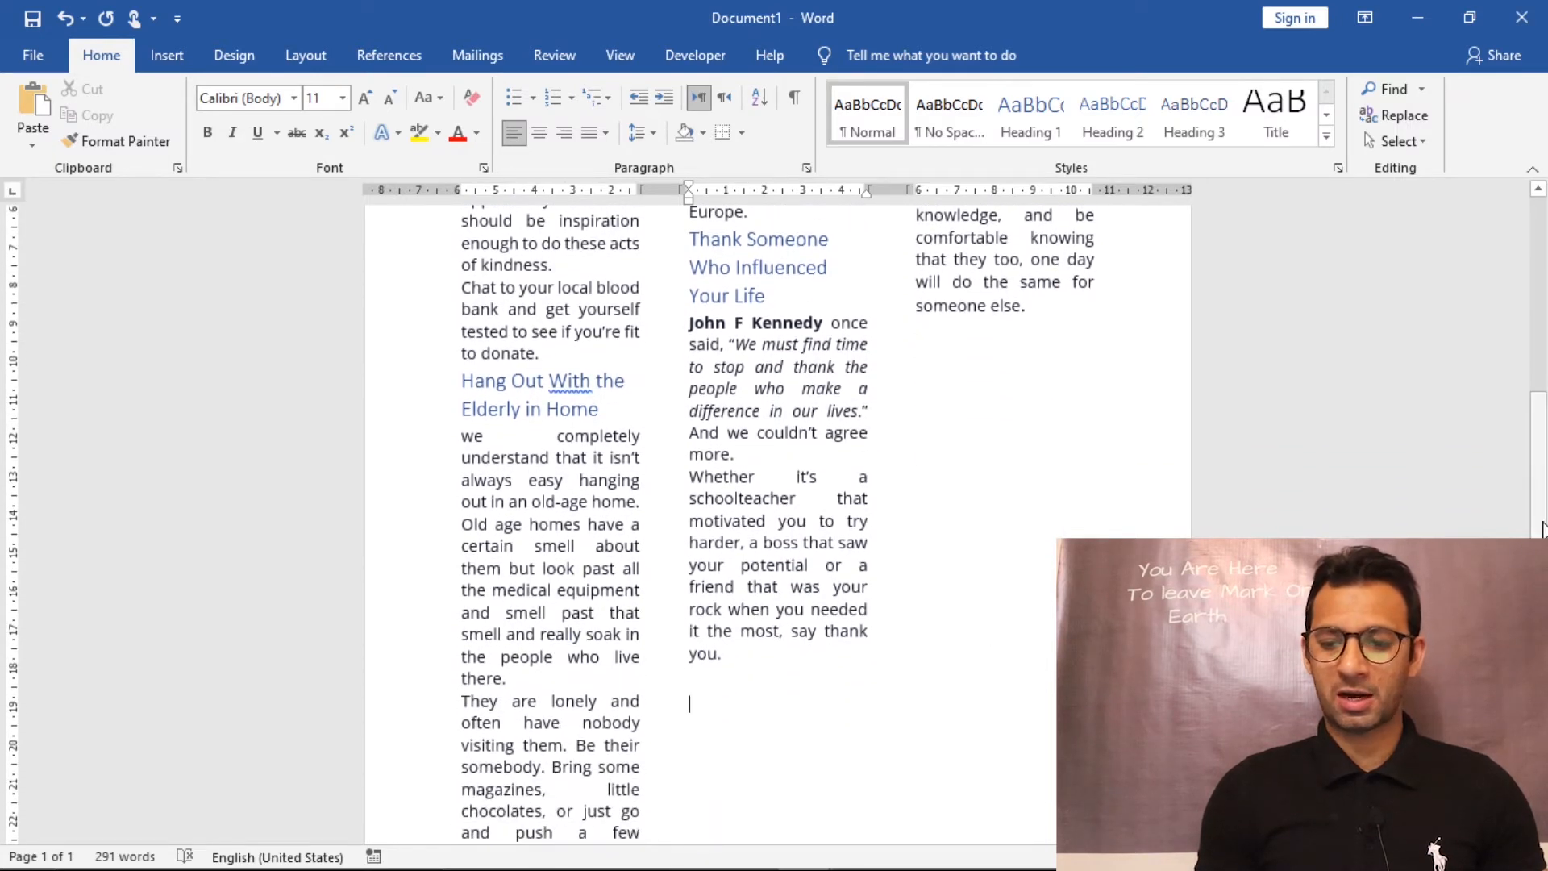
{"action": "scroll", "coordinate": [690, 703], "scroll_direction": "up", "scroll_amount": 4}
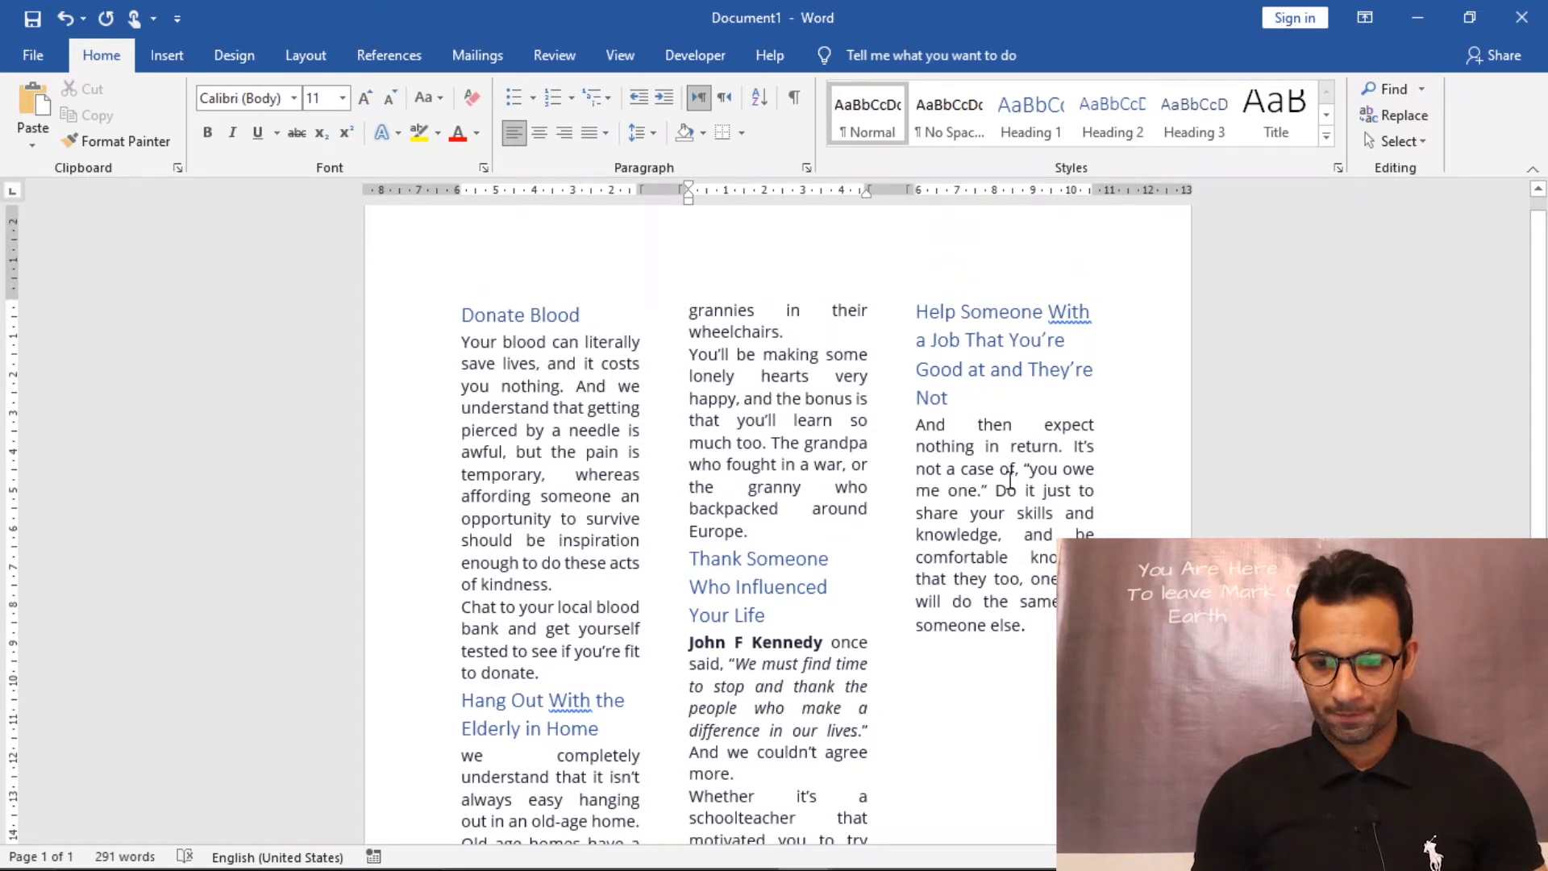
- Apply outside borders to the paragraph under "Help Someone With a Job That You're Good at and They're Not"
{"action": "left_click_drag", "start_coordinate": [1029, 631], "coordinate": [916, 427]}
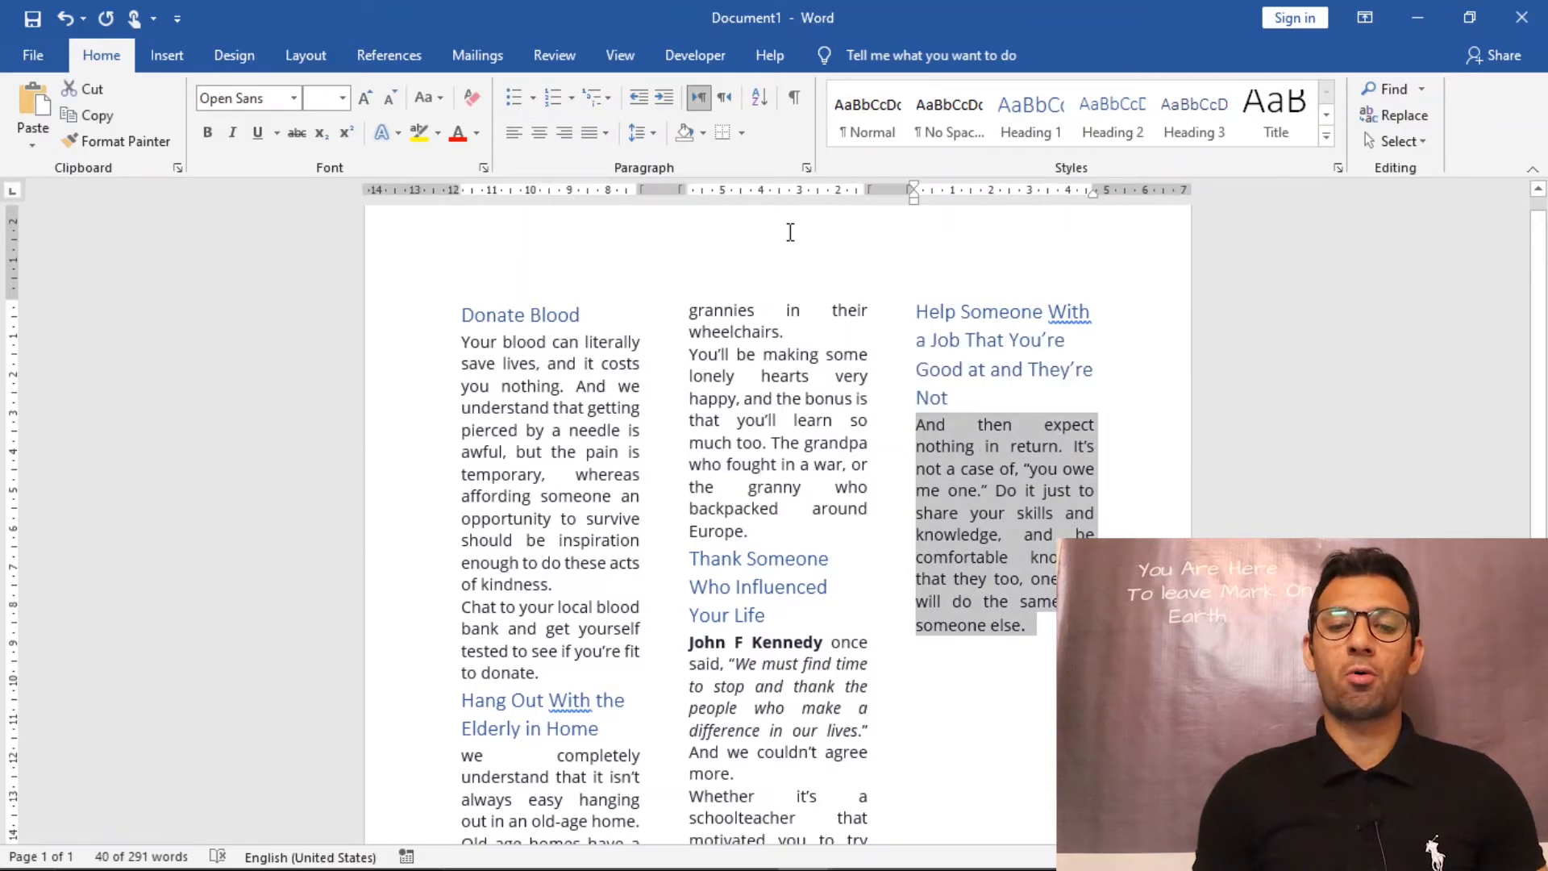
{"action": "left_click", "coordinate": [742, 132]}
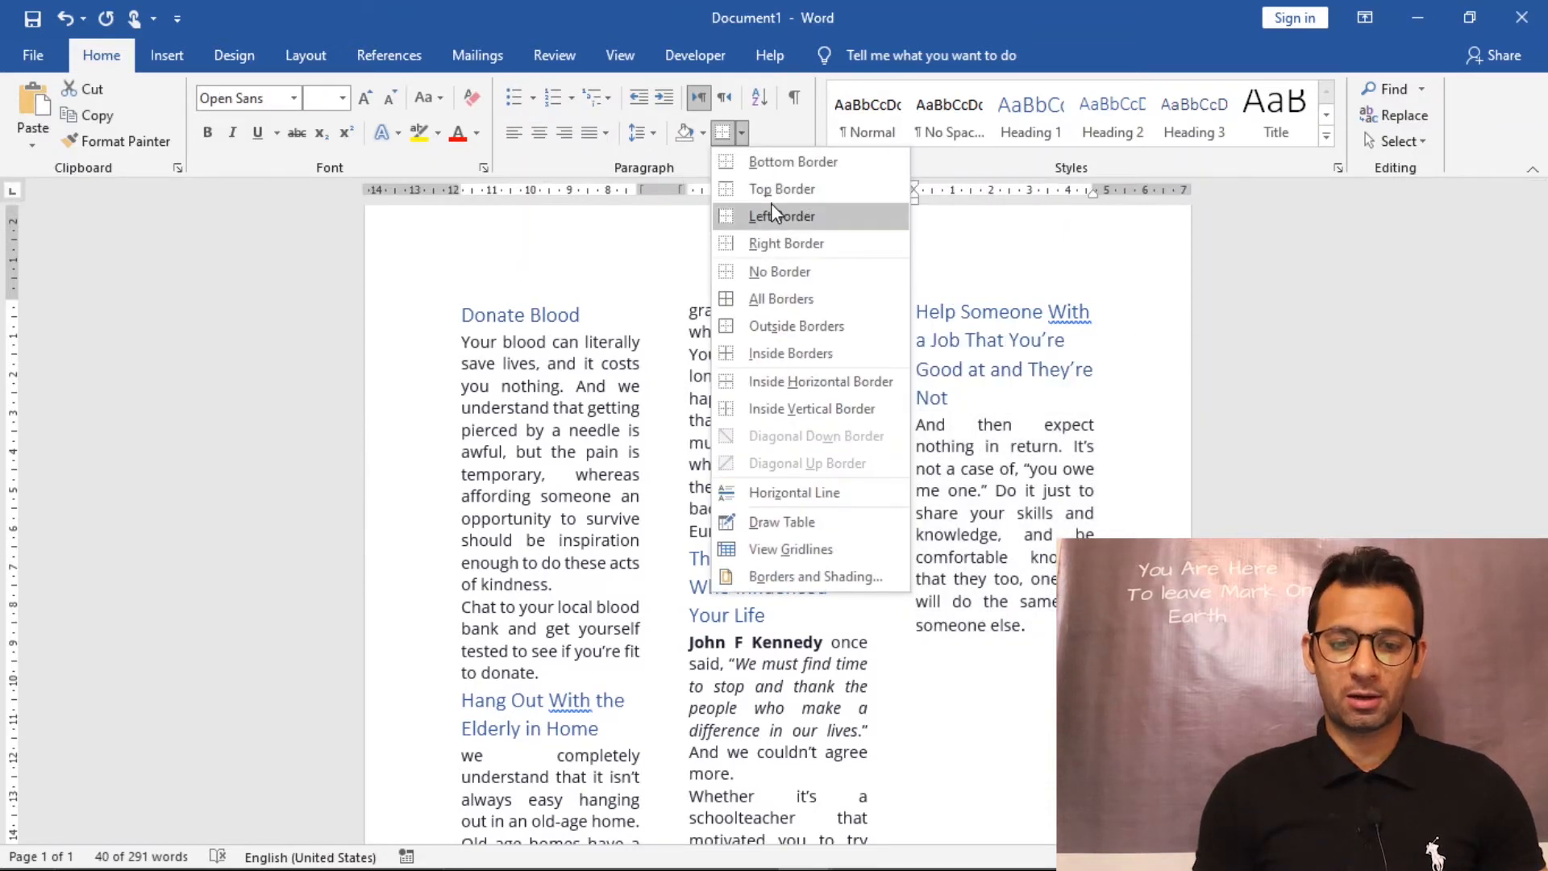
{"action": "left_click", "coordinate": [781, 326]}
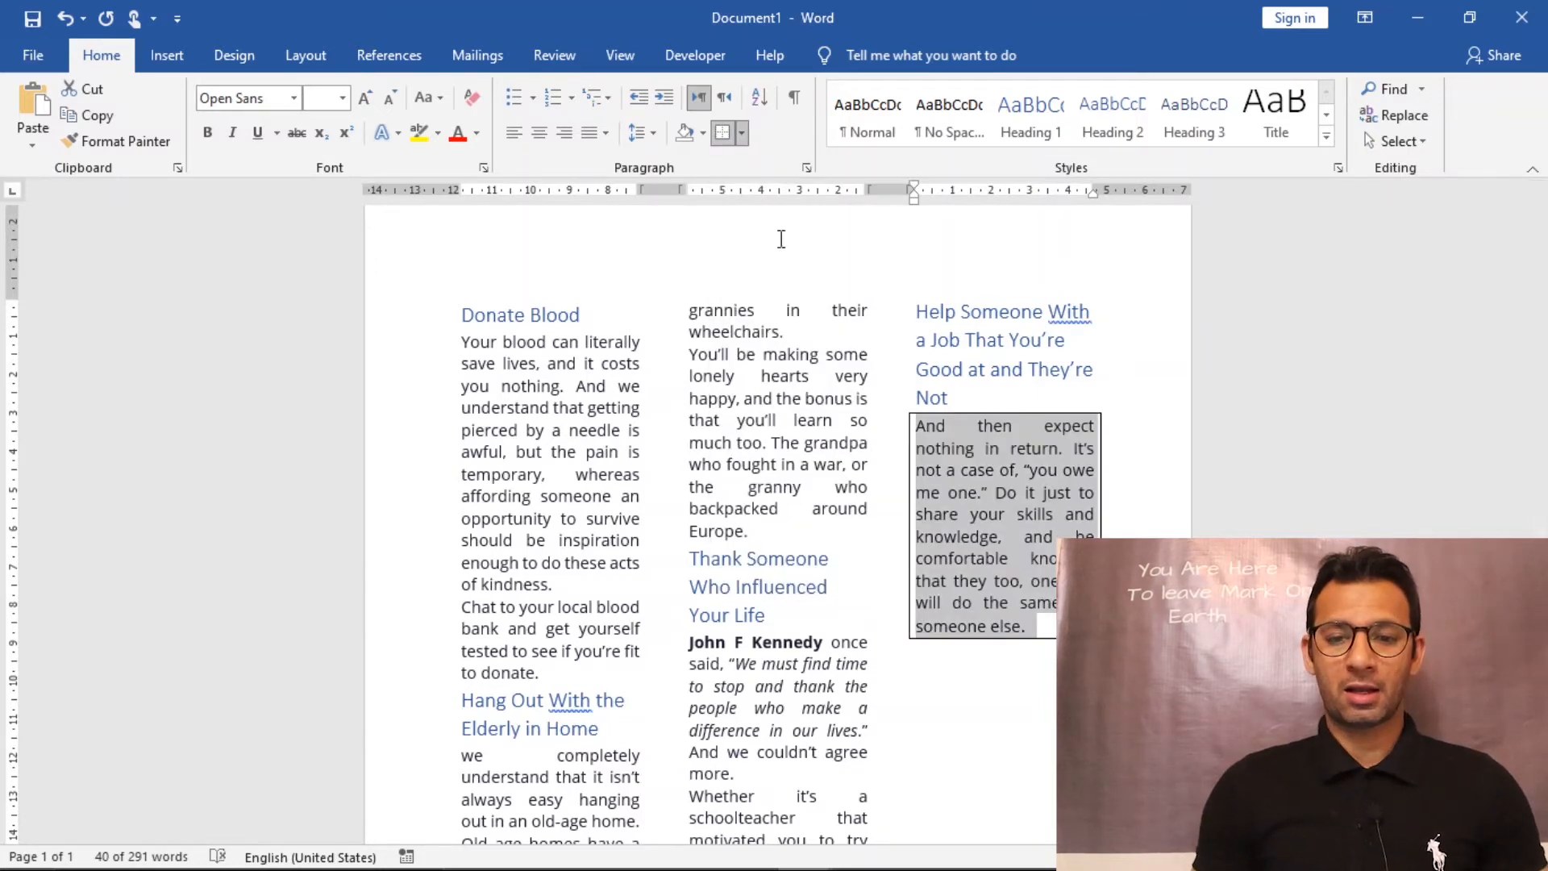
- In the Borders and Shading settings, choose the dashed line style for the box border and keep it applied to Paragraph
{"action": "left_click", "coordinate": [743, 133]}
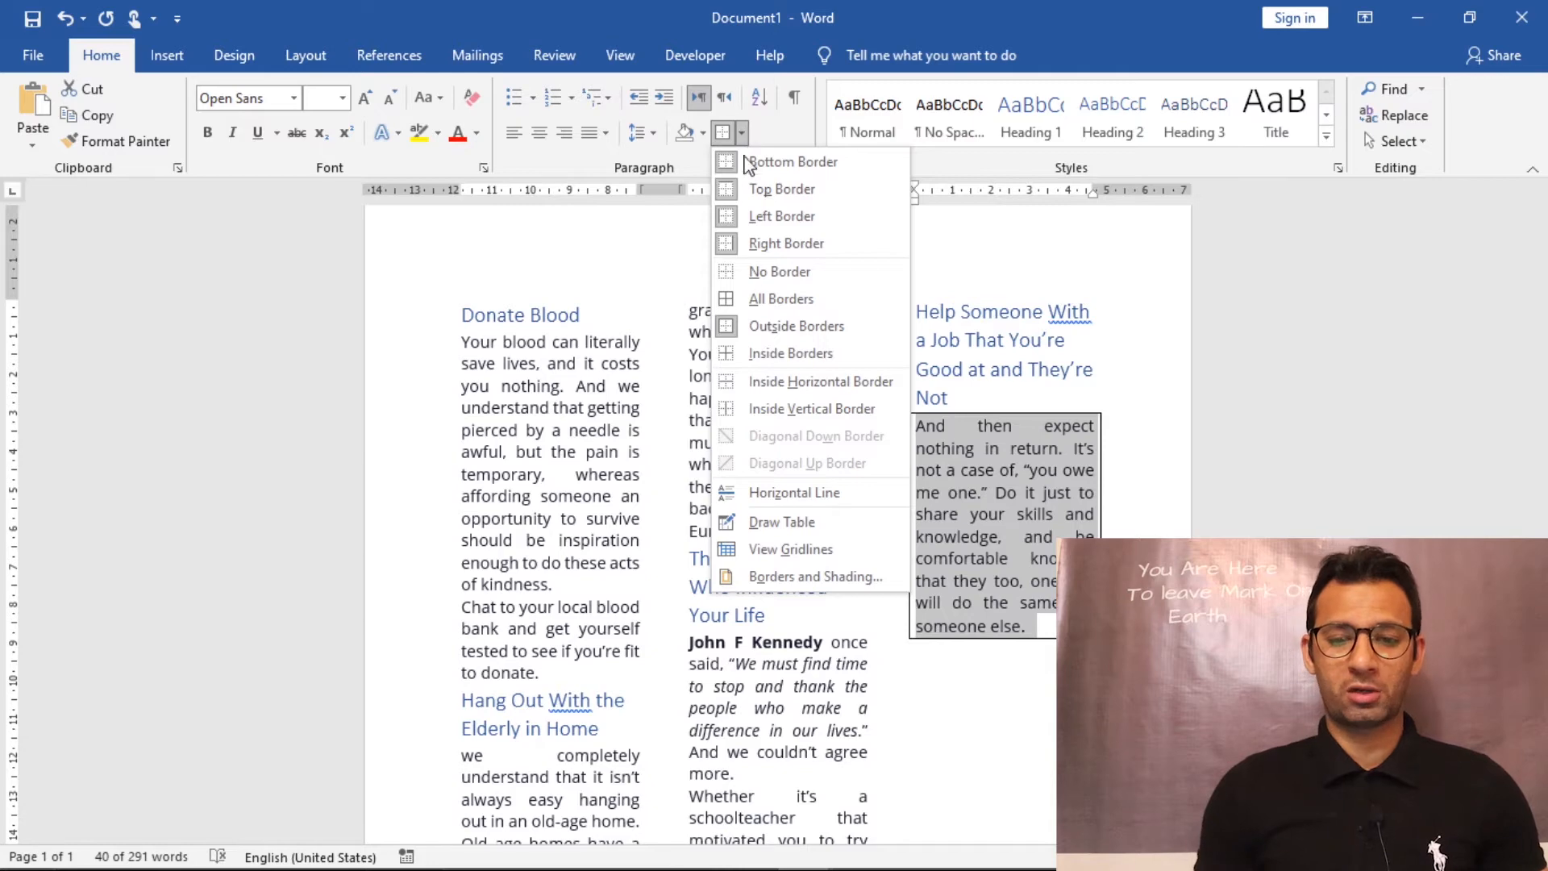
{"action": "left_click", "coordinate": [775, 574]}
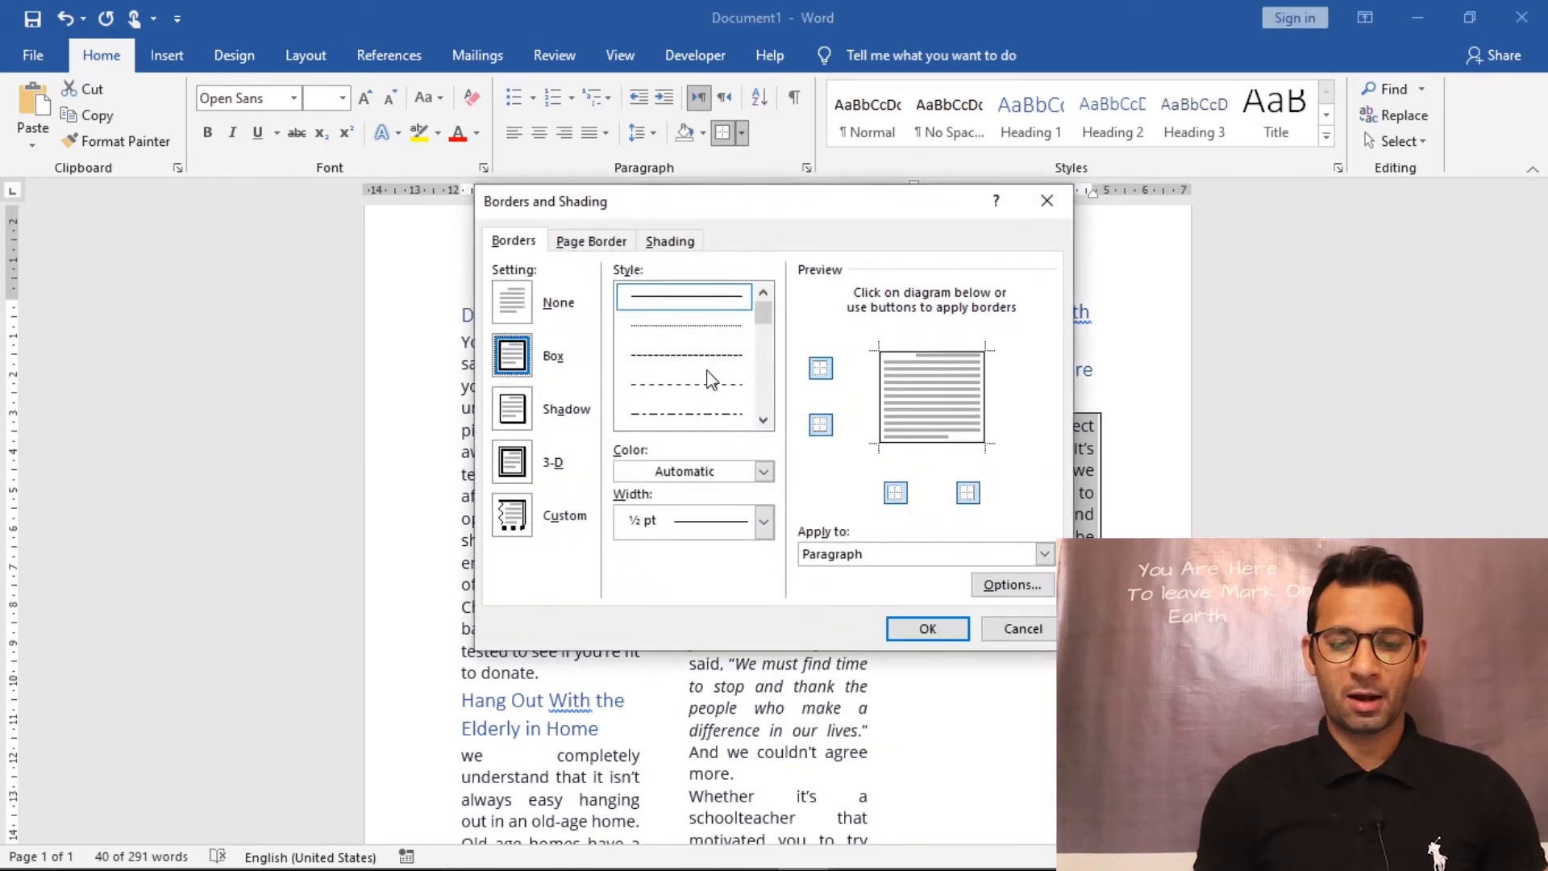
{"action": "left_click", "coordinate": [763, 420]}
{"action": "left_click", "coordinate": [763, 420]}
{"action": "left_click", "coordinate": [763, 419]}
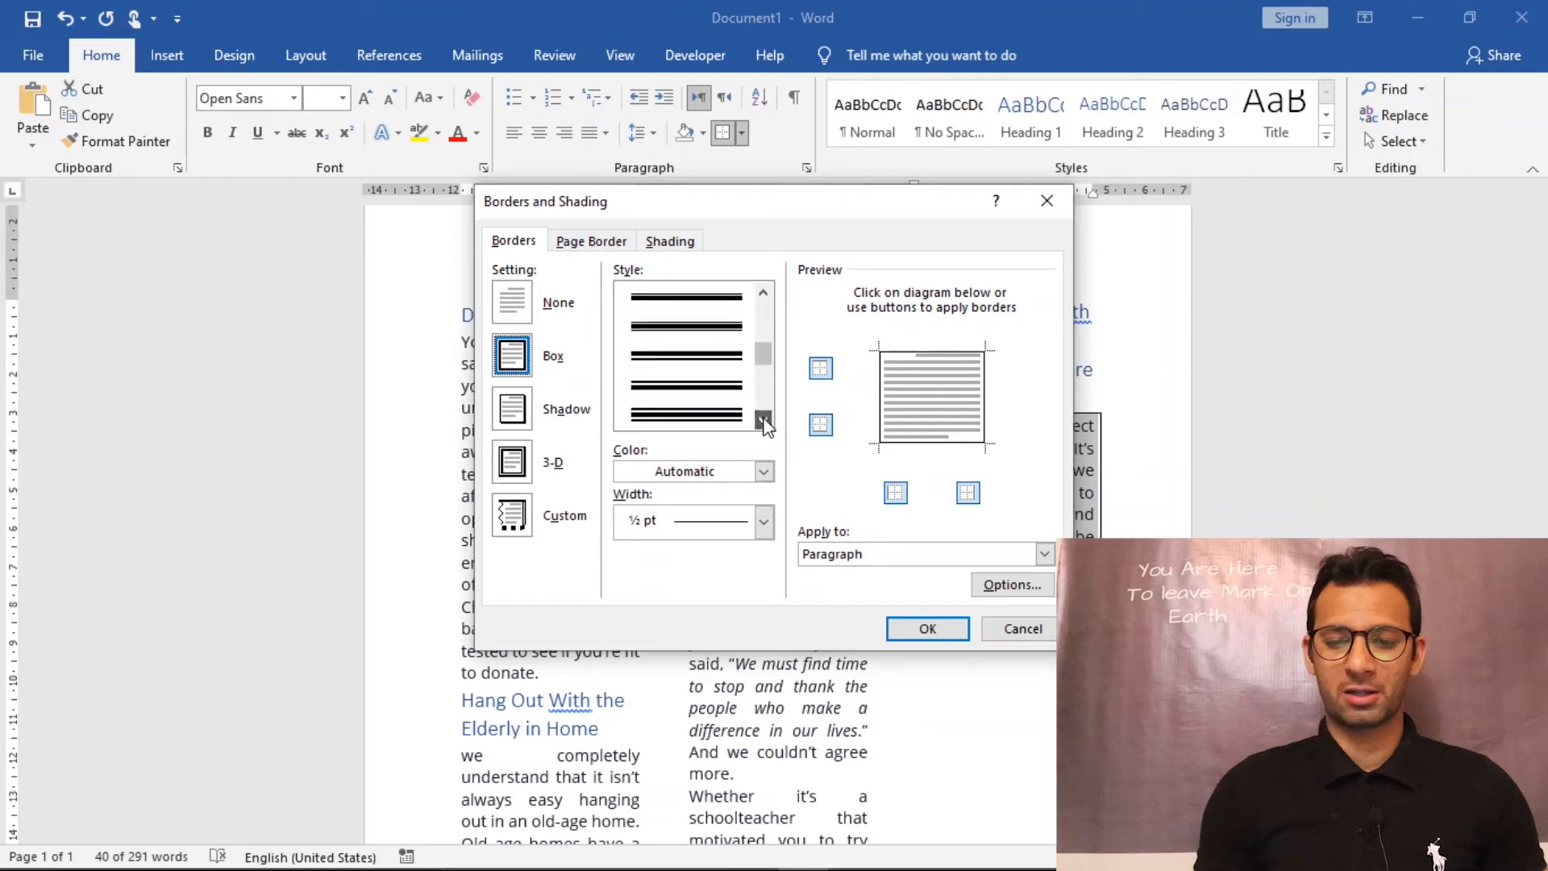
{"action": "left_click", "coordinate": [763, 420]}
{"action": "left_click", "coordinate": [764, 419]}
{"action": "left_click", "coordinate": [764, 419]}
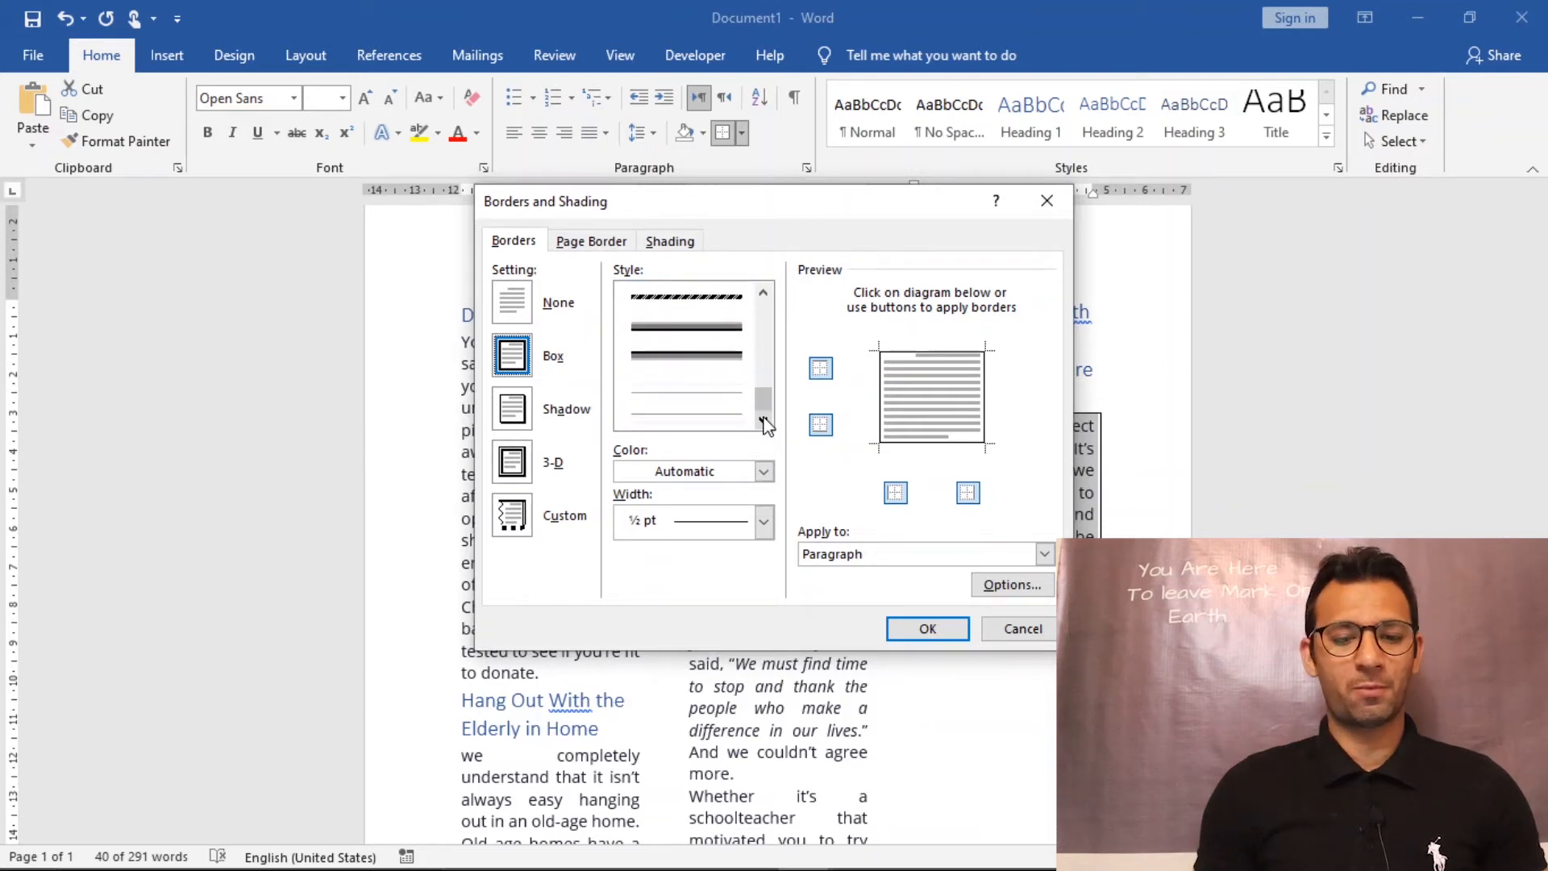
{"action": "left_click_drag", "start_coordinate": [764, 391], "coordinate": [767, 318]}
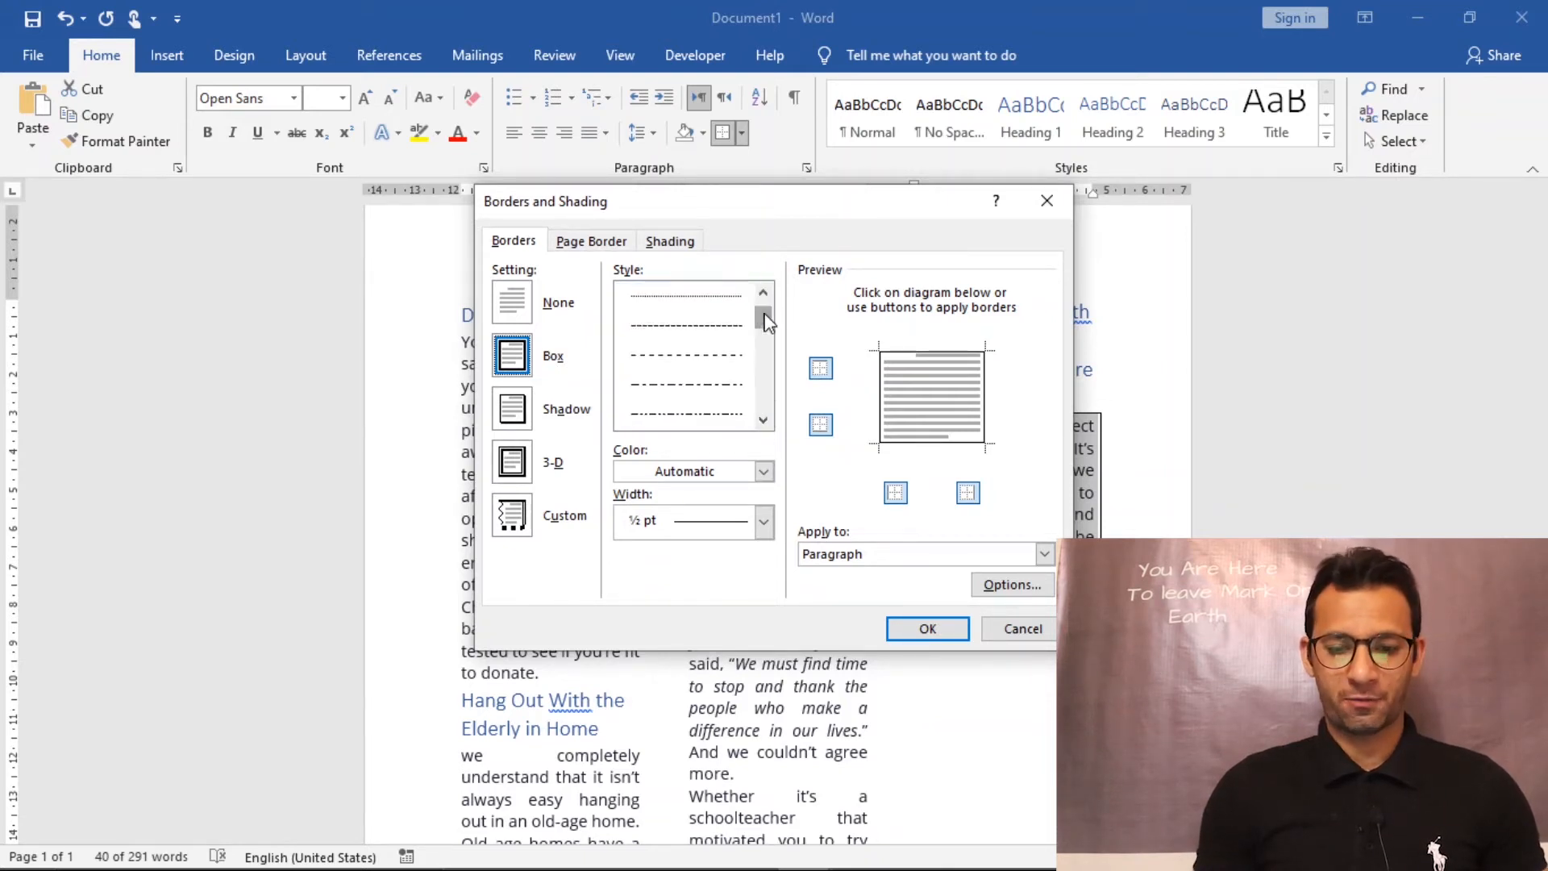
{"action": "left_click", "coordinate": [717, 369]}
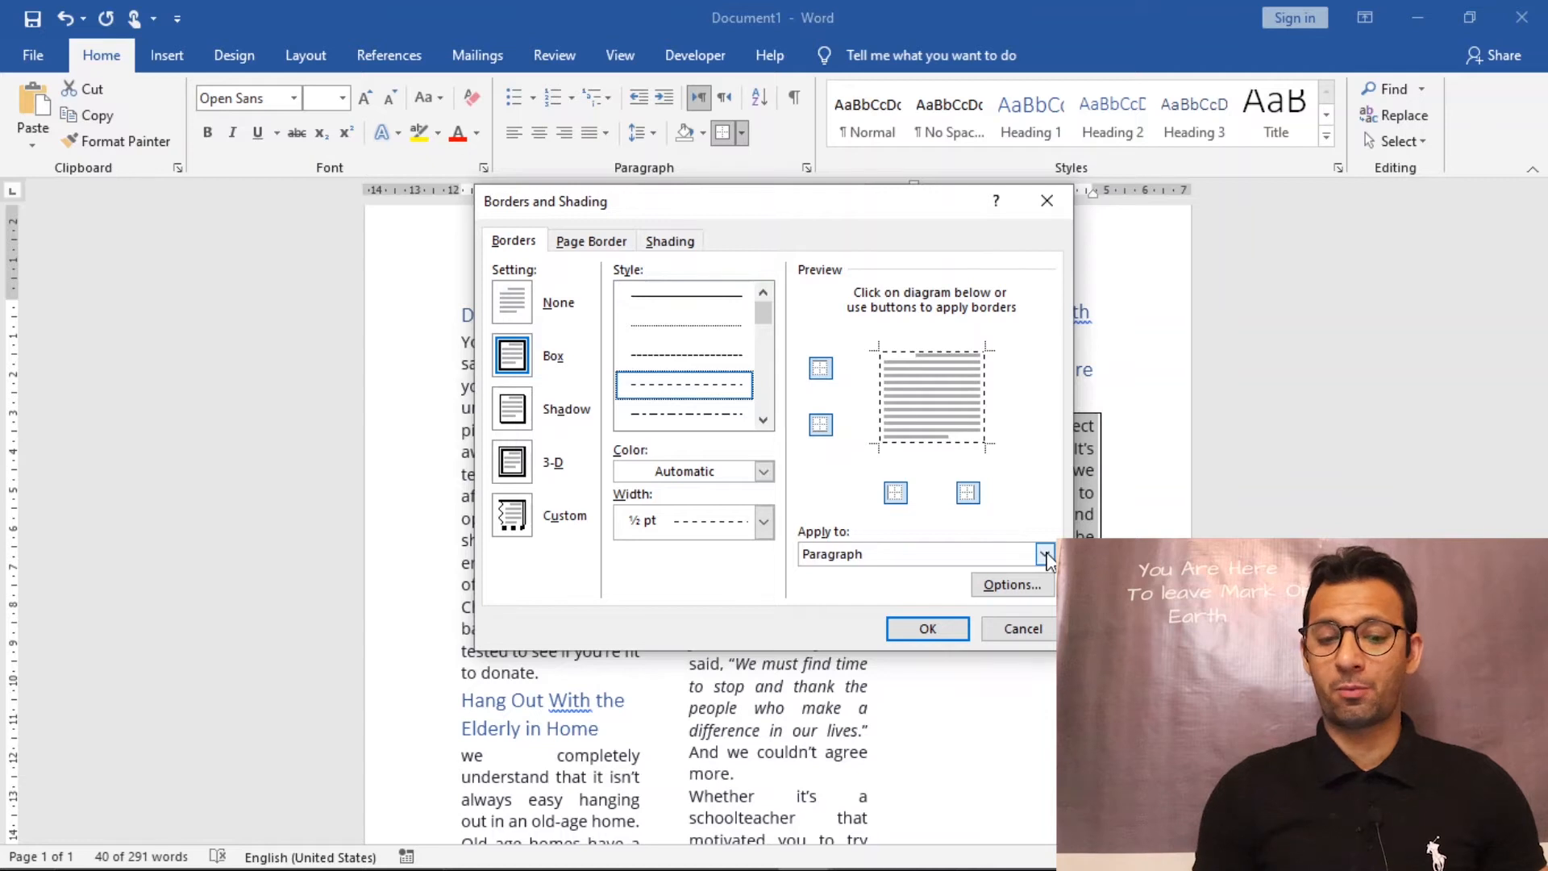
{"action": "left_click", "coordinate": [1044, 555]}
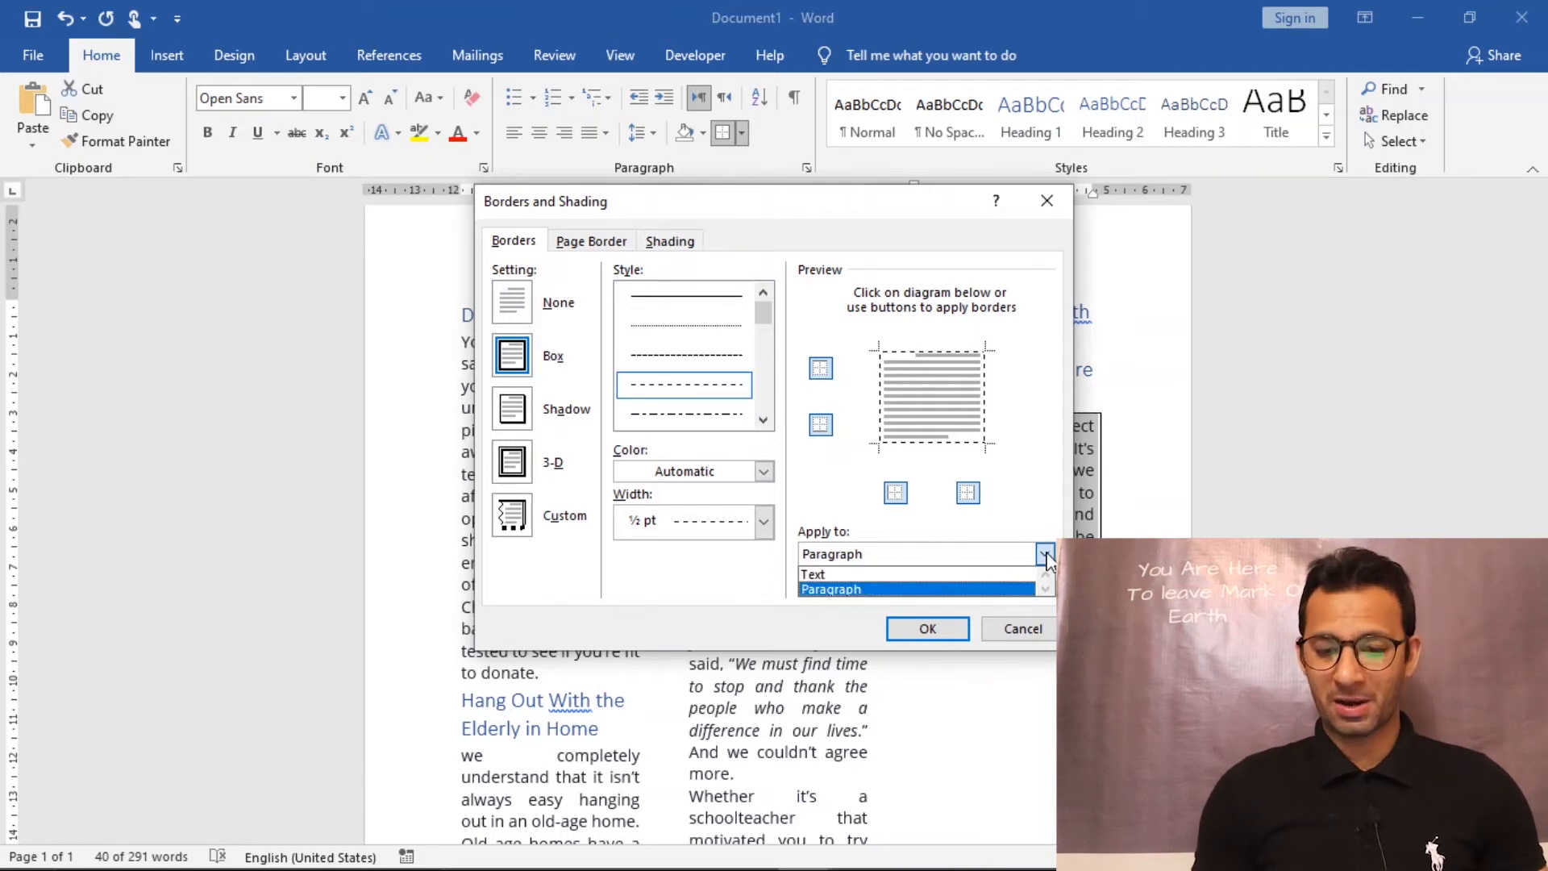
{"action": "left_click", "coordinate": [1045, 555]}
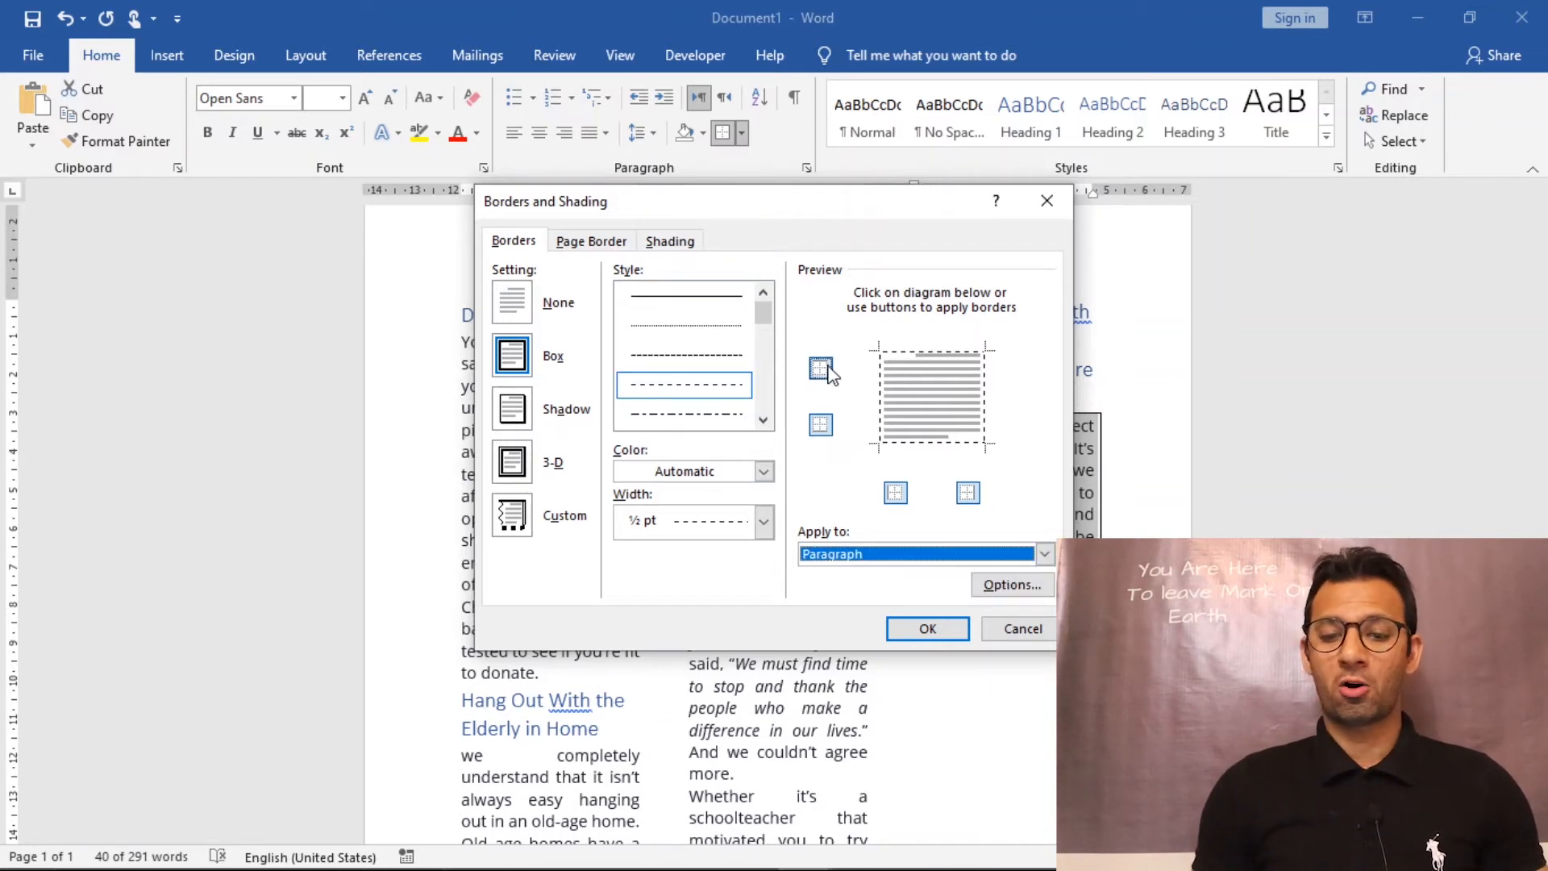
- Try removing the paragraph's top and bottom borders in the border preview and restore them
{"action": "left_click", "coordinate": [821, 369]}
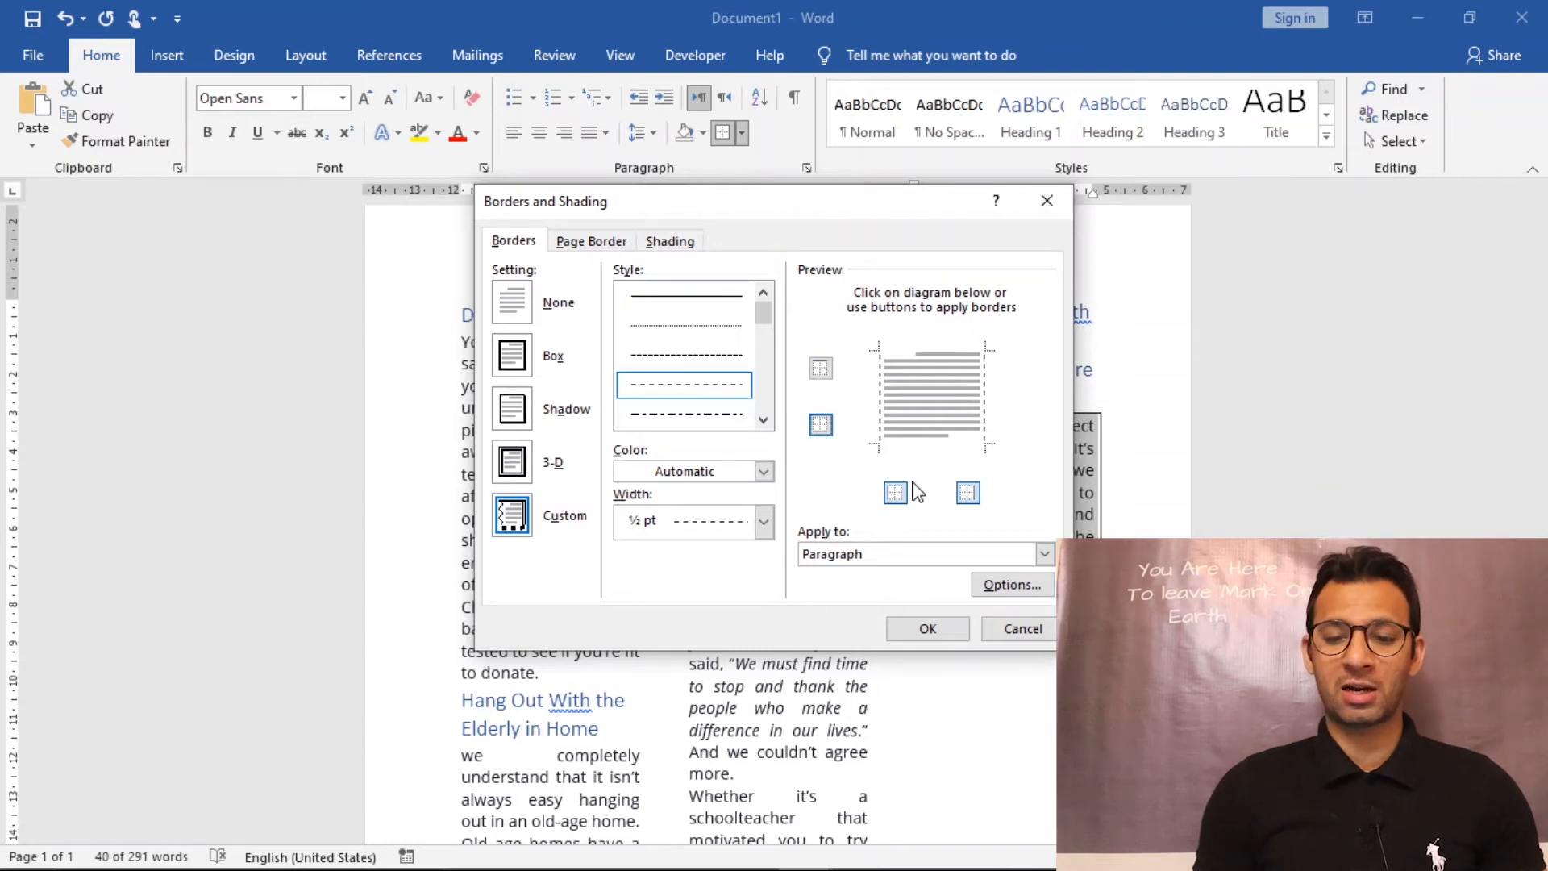
{"action": "left_click", "coordinate": [968, 492]}
{"action": "left_click", "coordinate": [821, 424]}
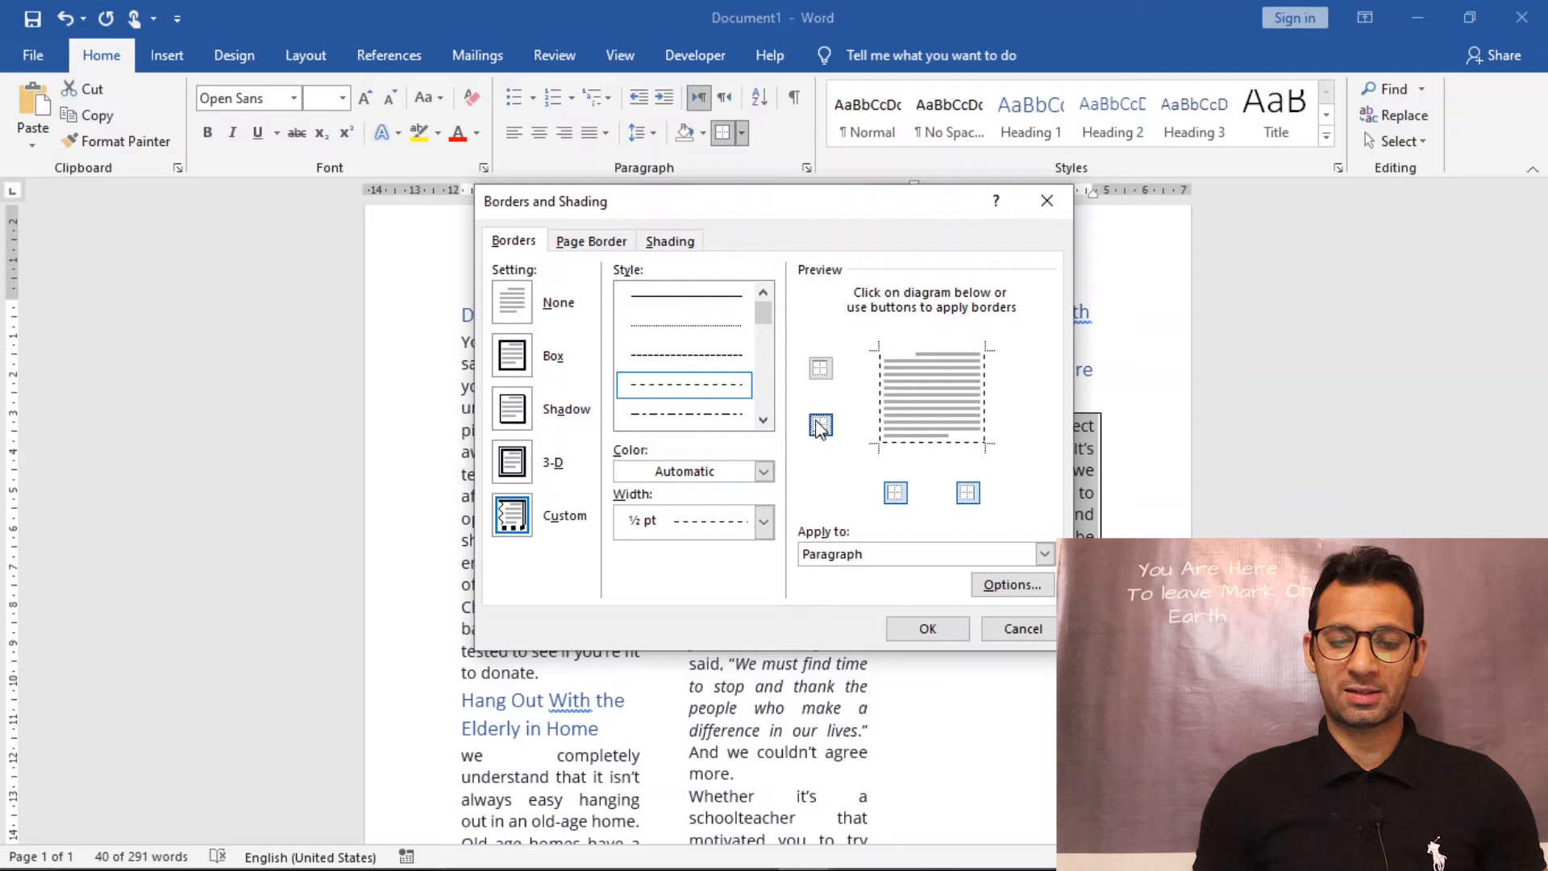
{"action": "left_click", "coordinate": [820, 370]}
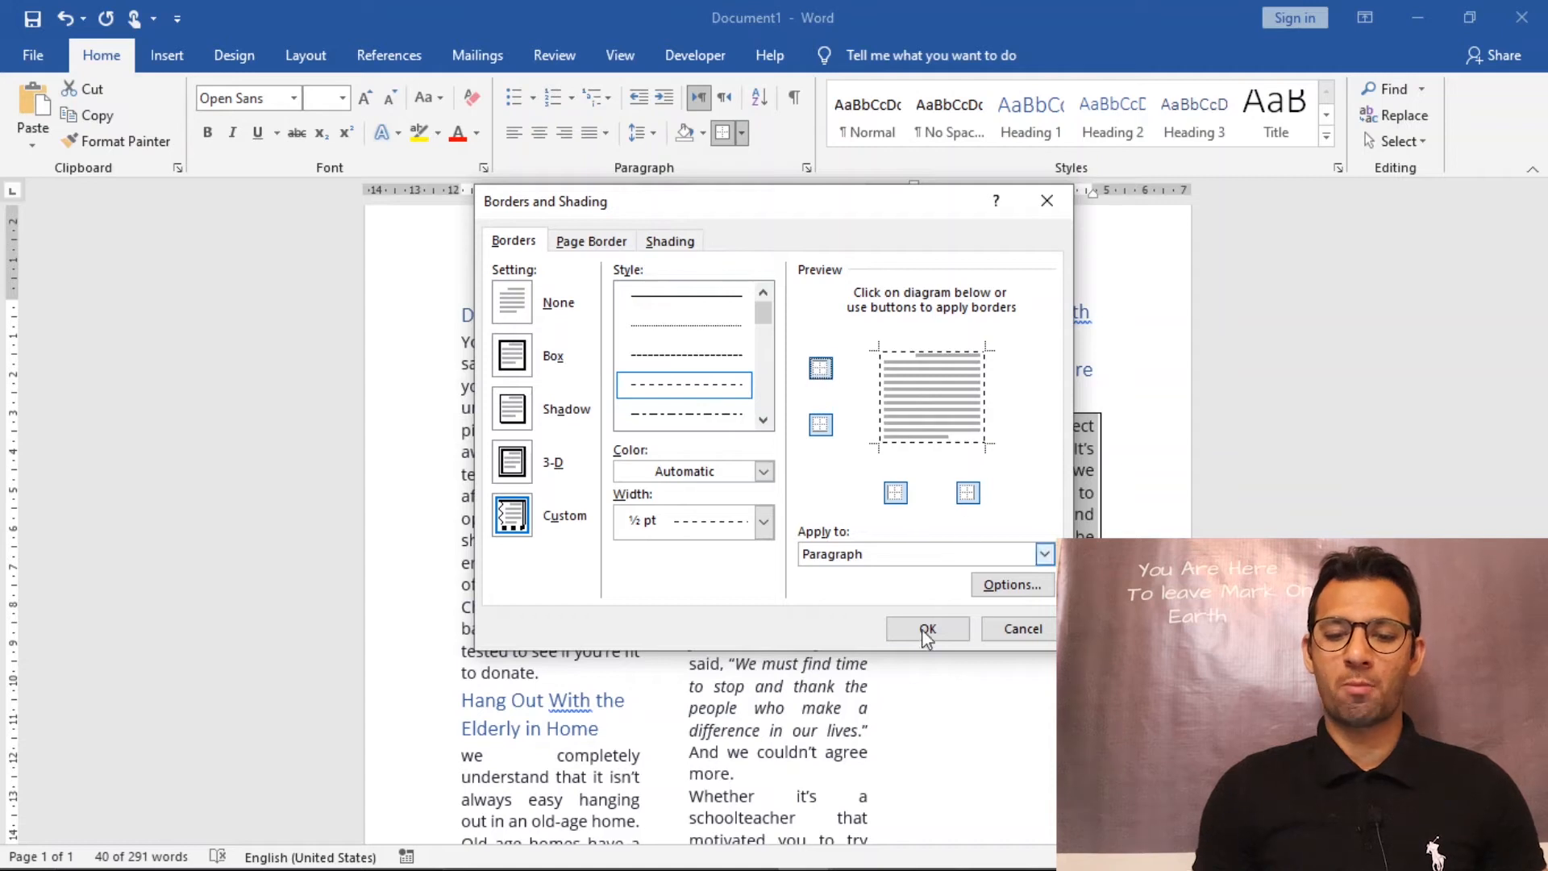
- Keep the dashed border's color Automatic and its width ½ pt, and apply the border to the paragraph
{"action": "left_click", "coordinate": [764, 522]}
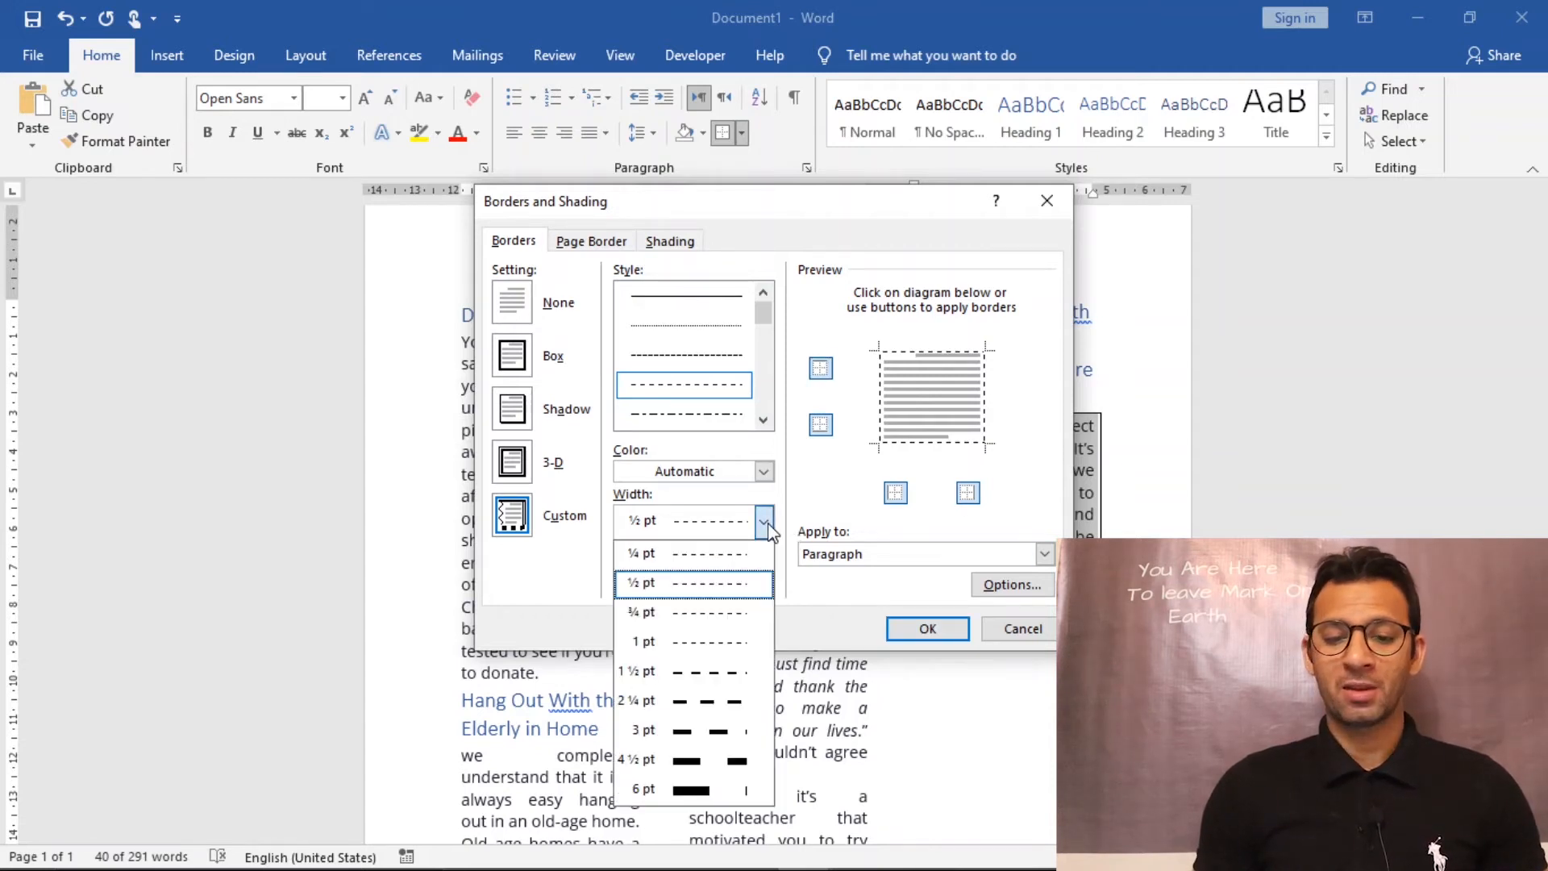
{"action": "left_click", "coordinate": [763, 471]}
{"action": "left_click", "coordinate": [763, 472]}
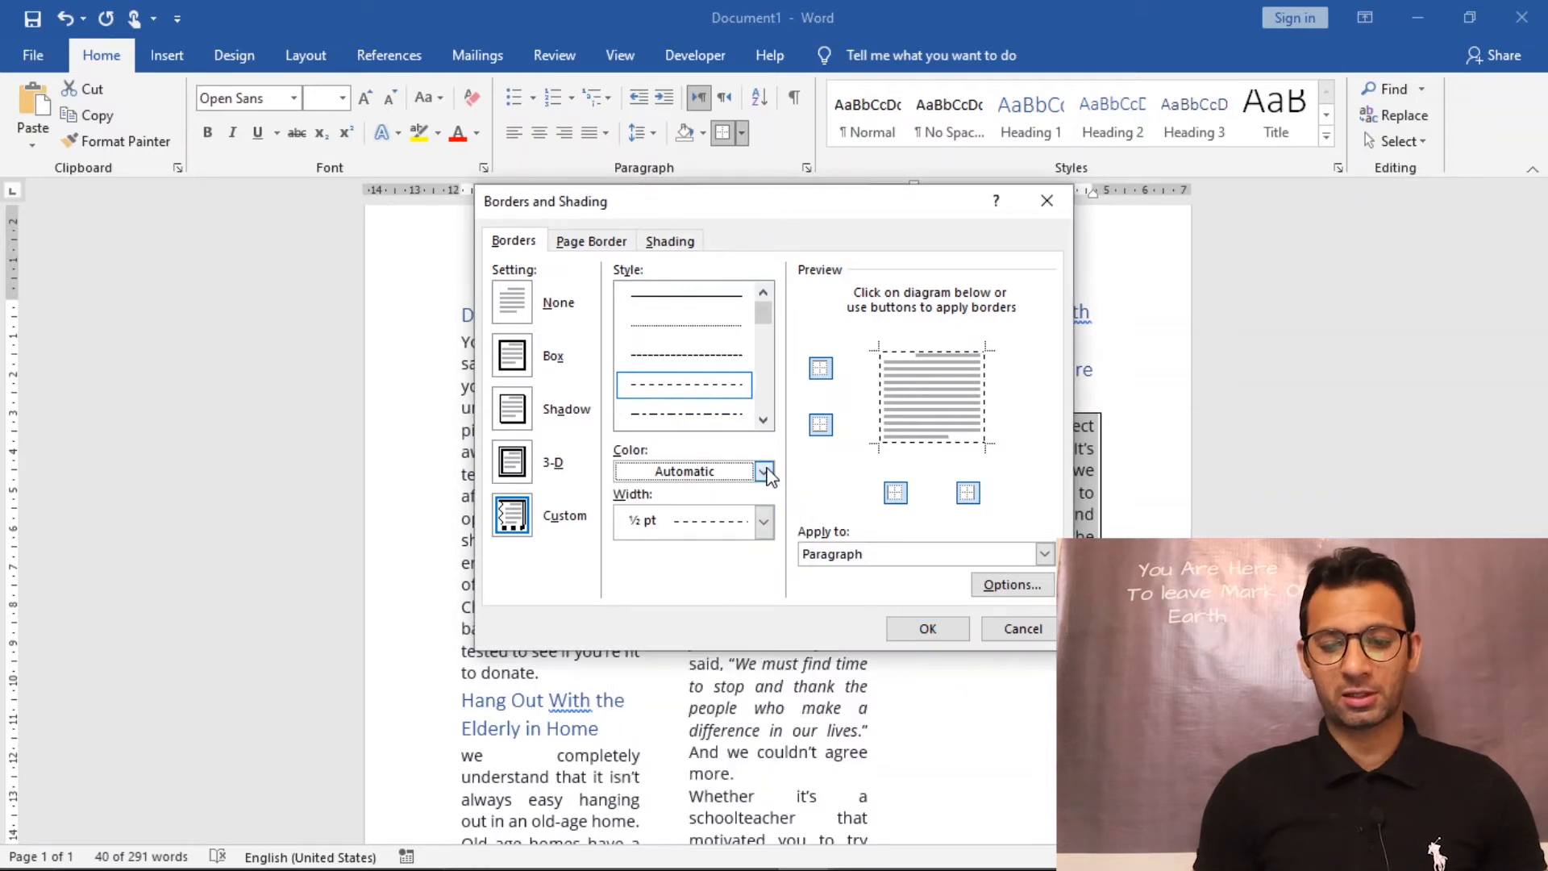
{"action": "left_click", "coordinate": [764, 521]}
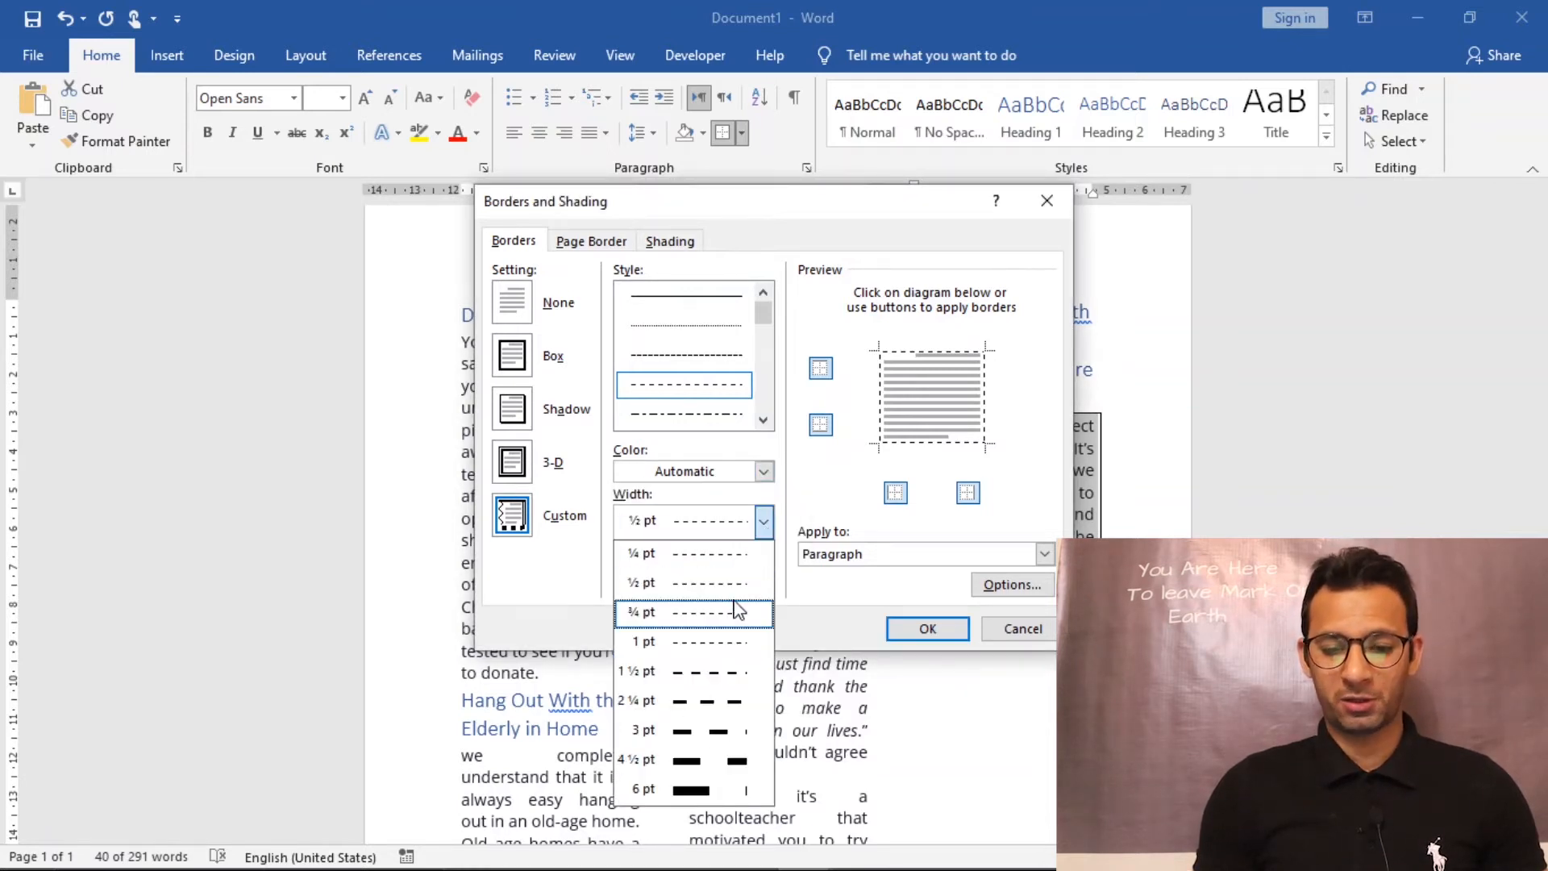
{"action": "left_click", "coordinate": [739, 584]}
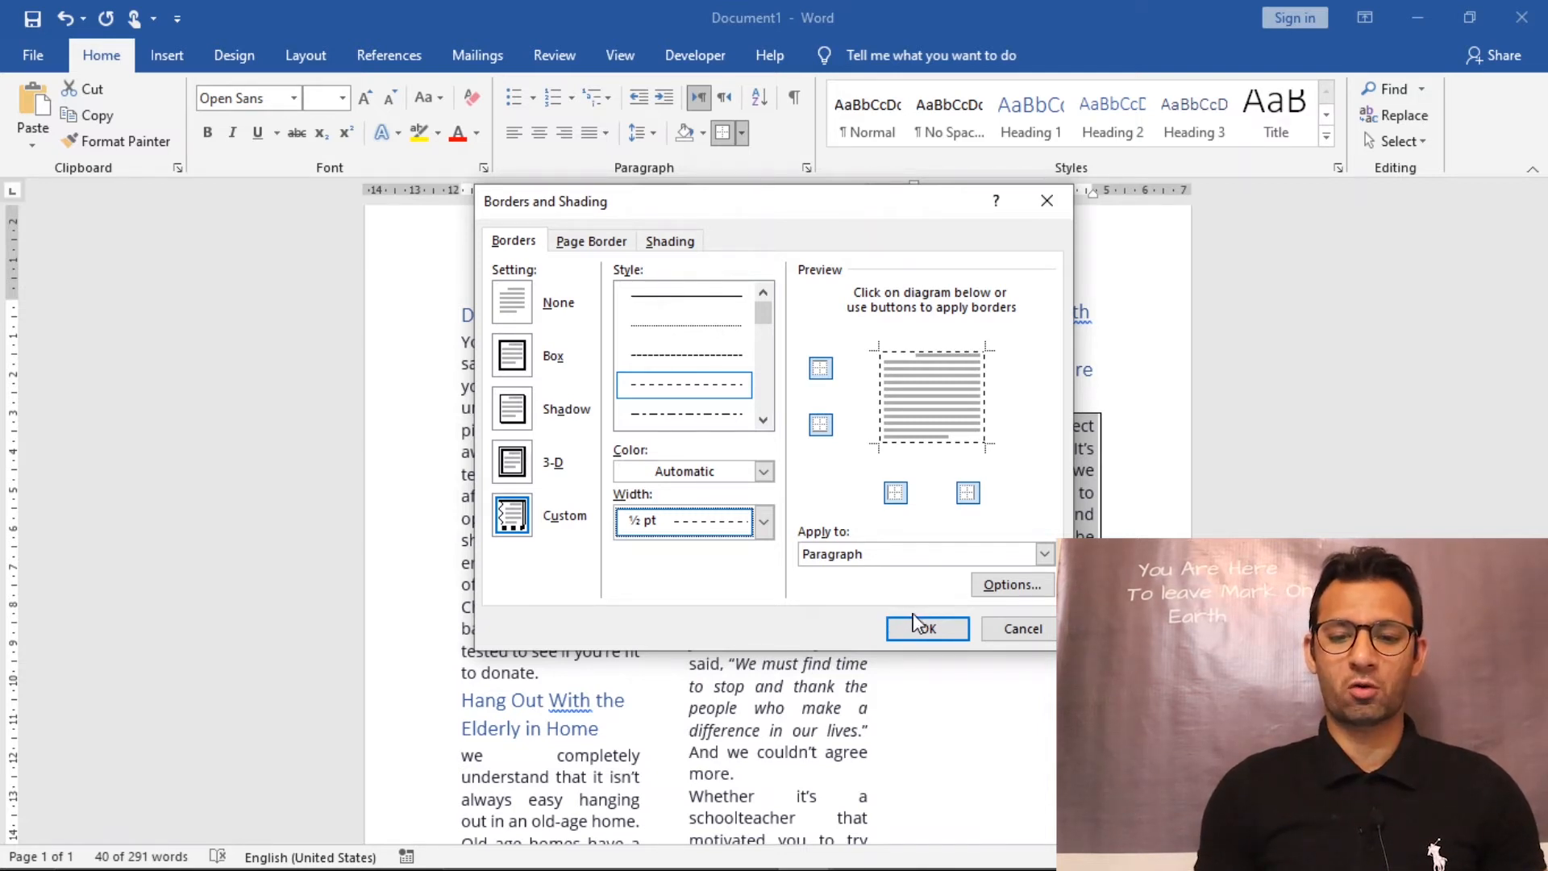
{"action": "left_click", "coordinate": [926, 629]}
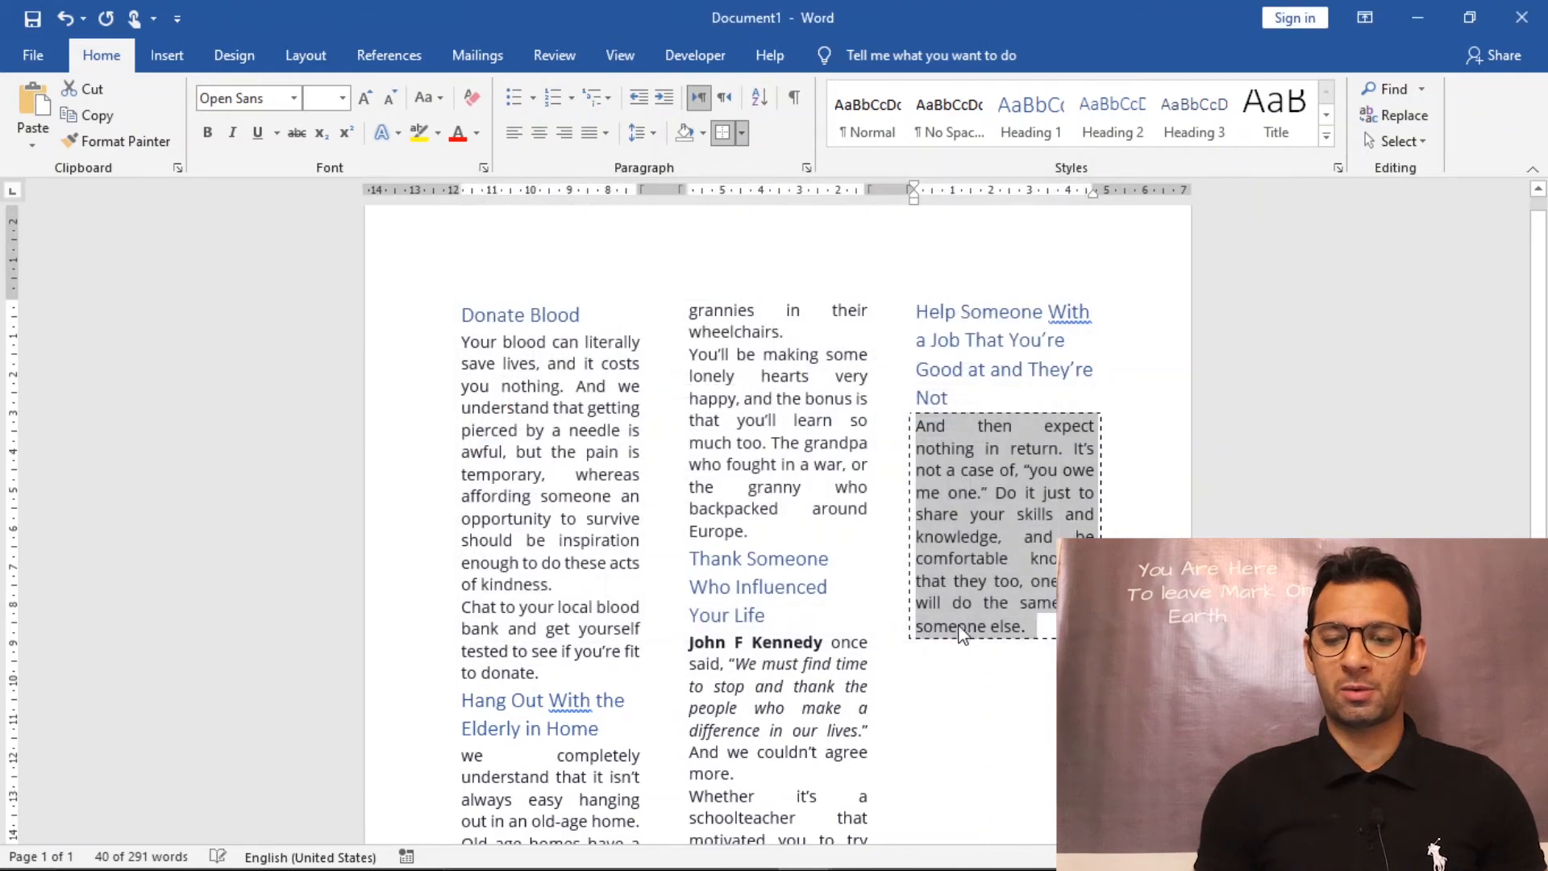
{"action": "left_click", "coordinate": [1029, 660]}
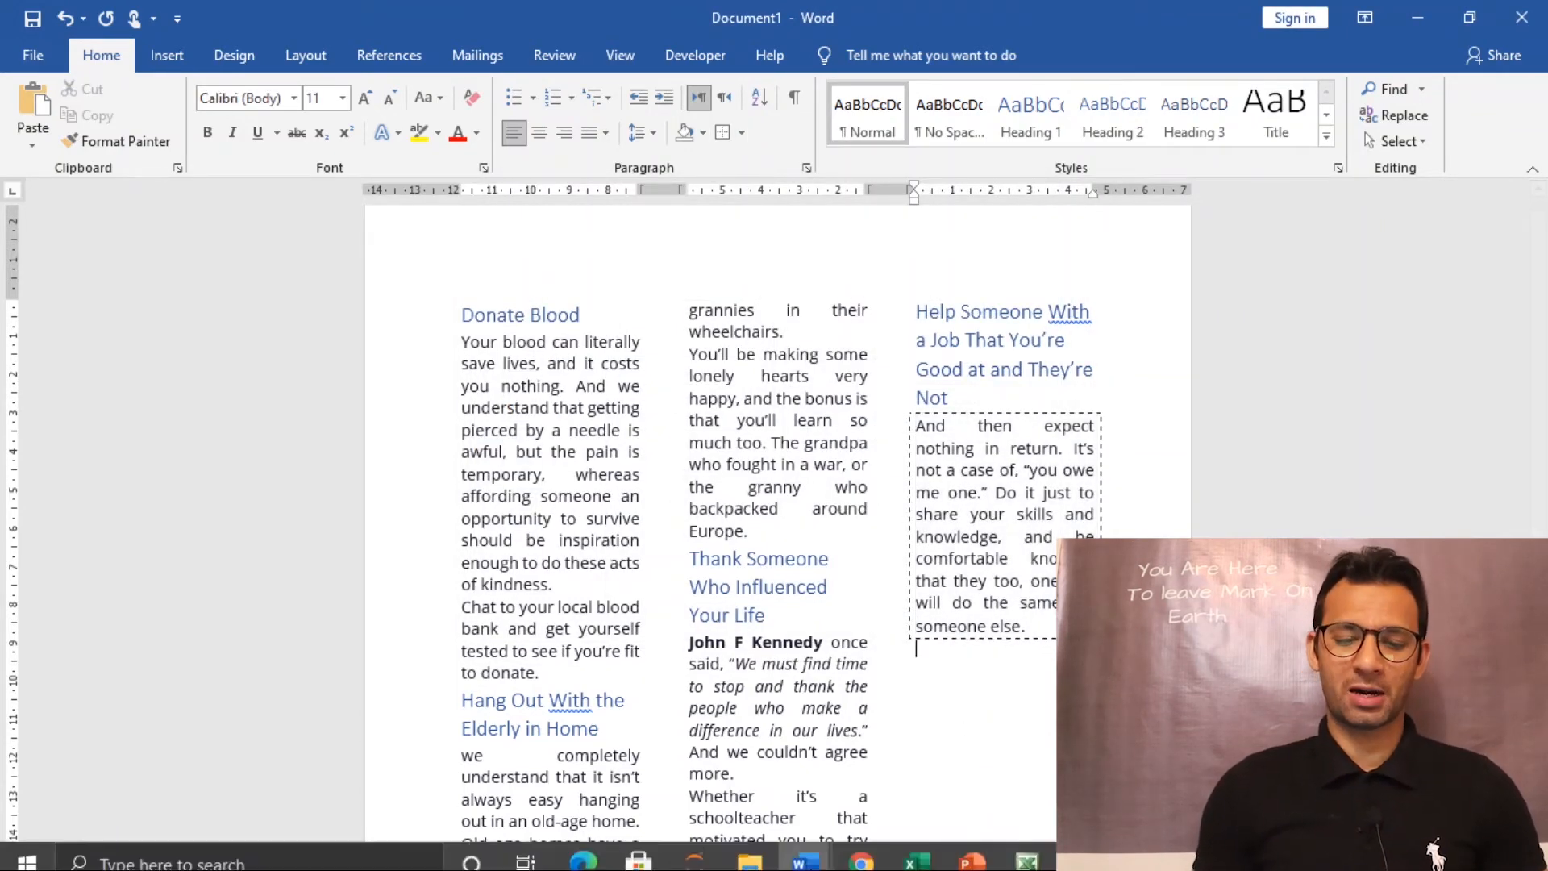
- Compare the bordered paragraph and the large first letter under "Donate Blood" in the assignment document with the new document
{"action": "left_click", "coordinate": [809, 853]}
{"action": "left_click", "coordinate": [748, 774]}
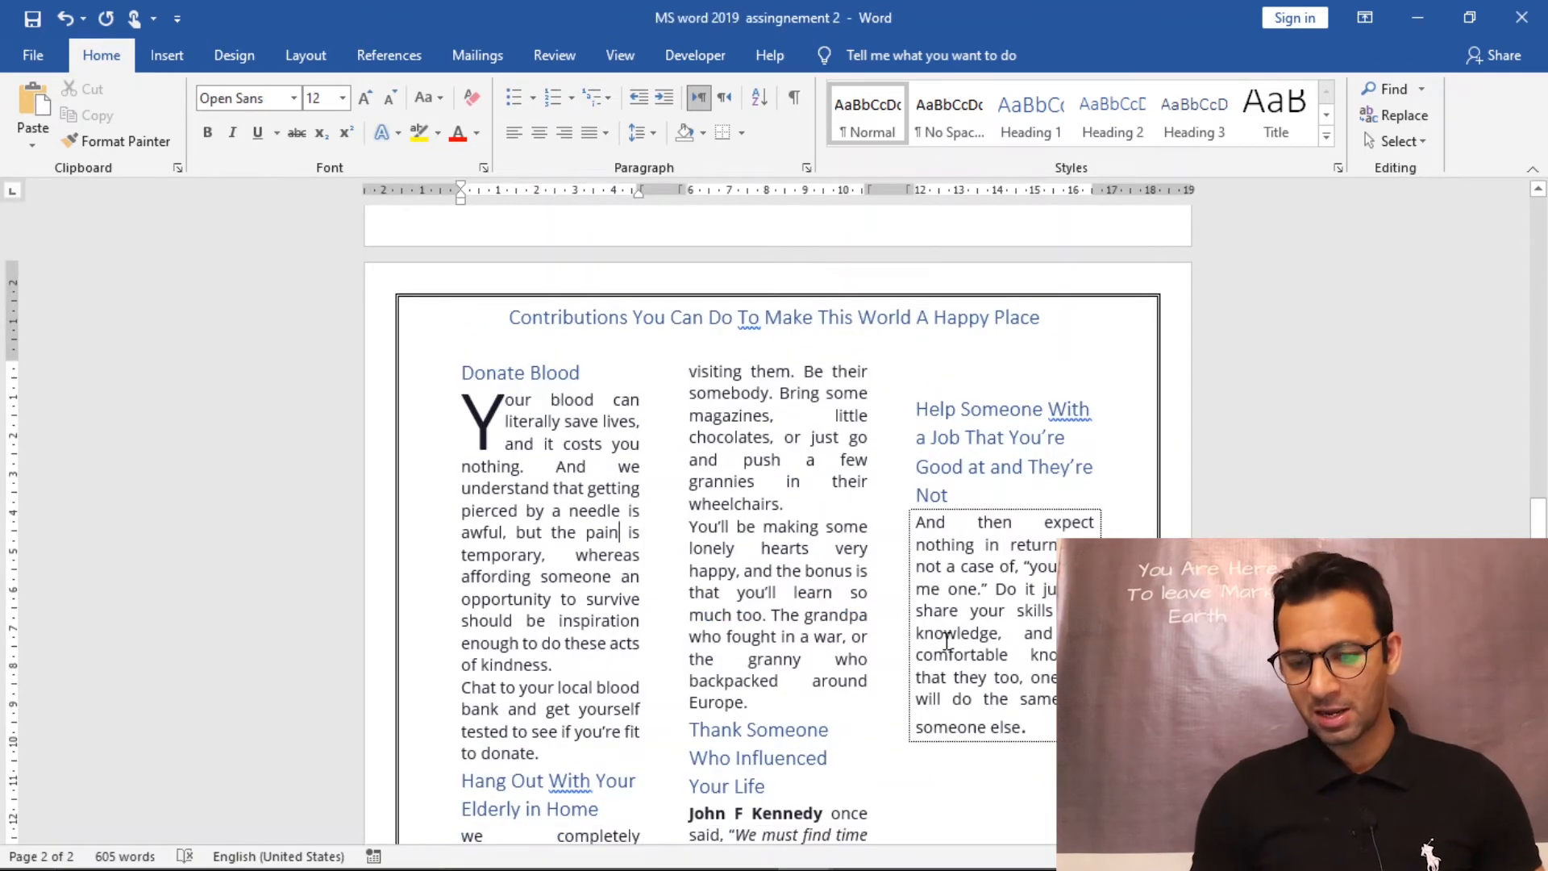
{"action": "mouse_move", "coordinate": [909, 867]}
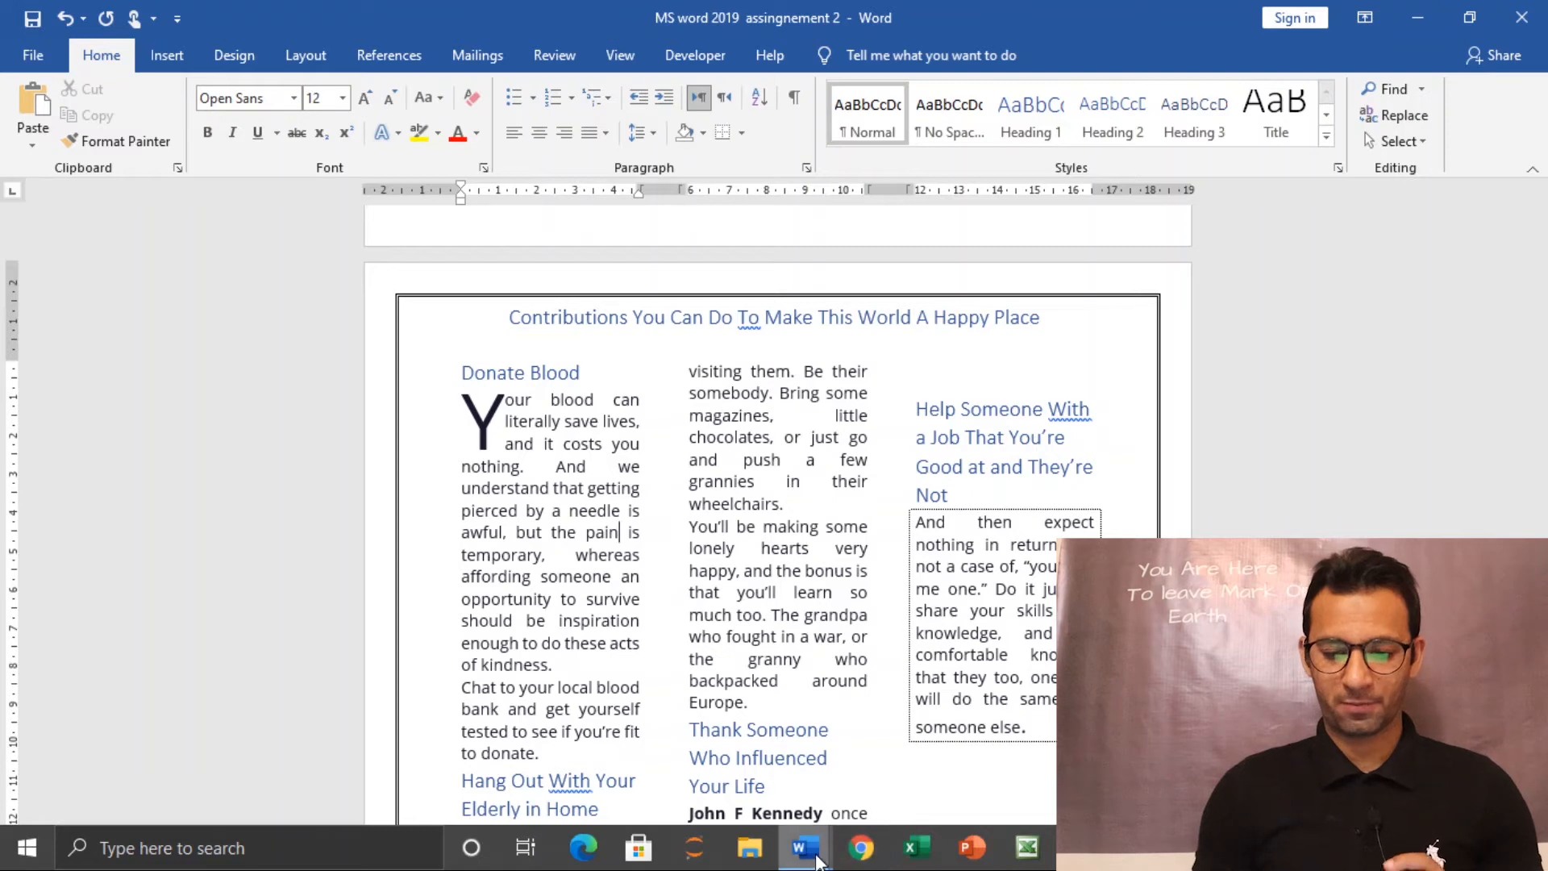
{"action": "left_click", "coordinate": [806, 851]}
{"action": "left_click", "coordinate": [889, 786]}
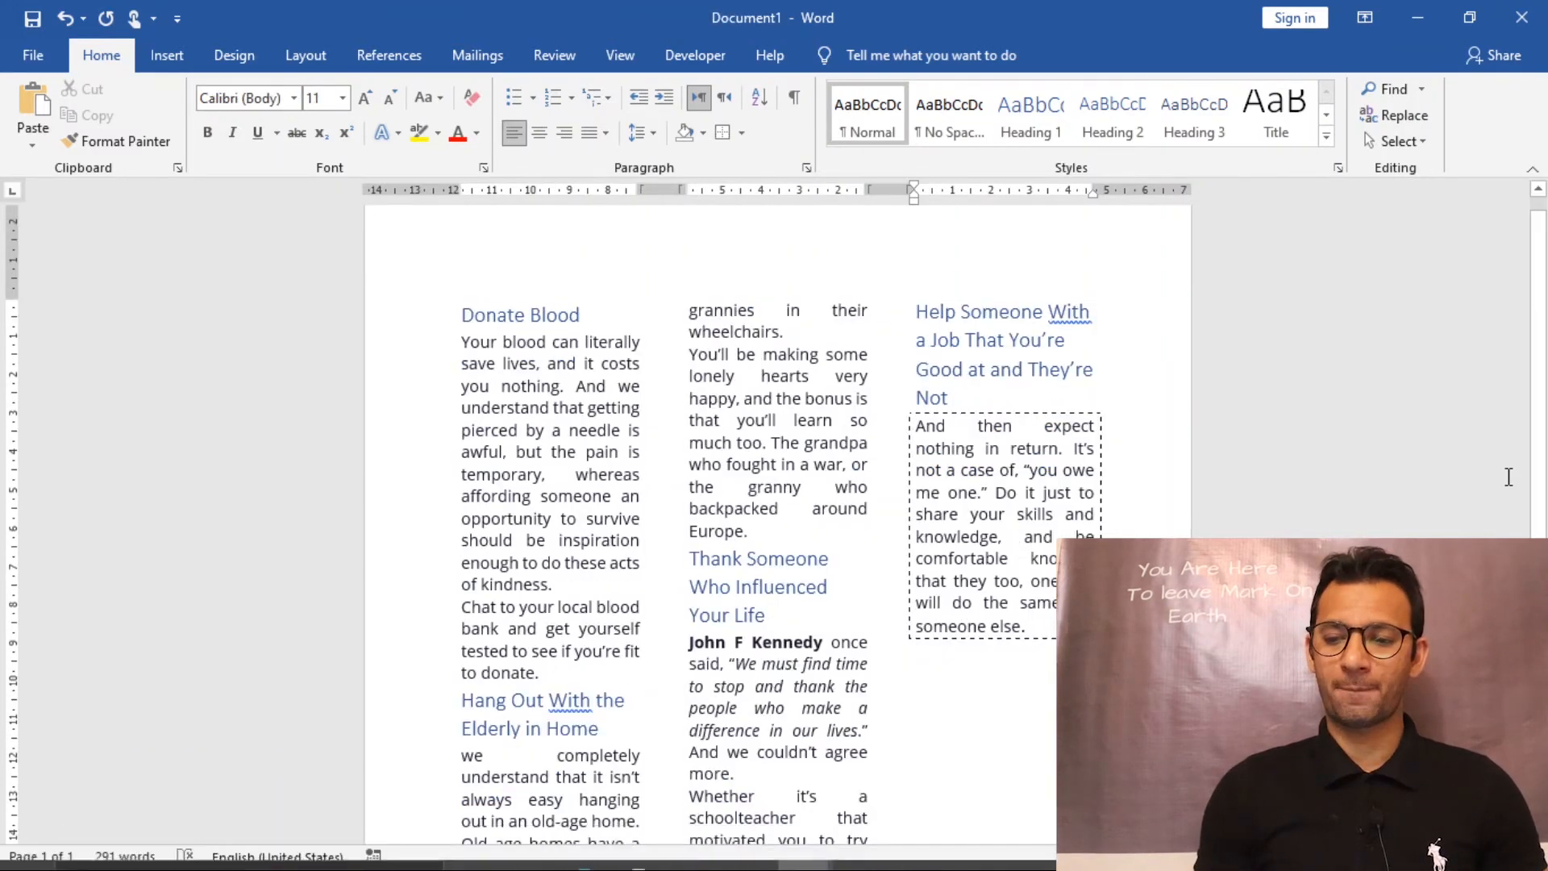
{"action": "mouse_move", "coordinate": [1541, 407]}
{"action": "left_mouse_down"}
{"action": "mouse_move", "coordinate": [1547, 525]}
{"action": "mouse_move", "coordinate": [1542, 403]}
{"action": "left_mouse_up"}
{"action": "mouse_move", "coordinate": [869, 869]}
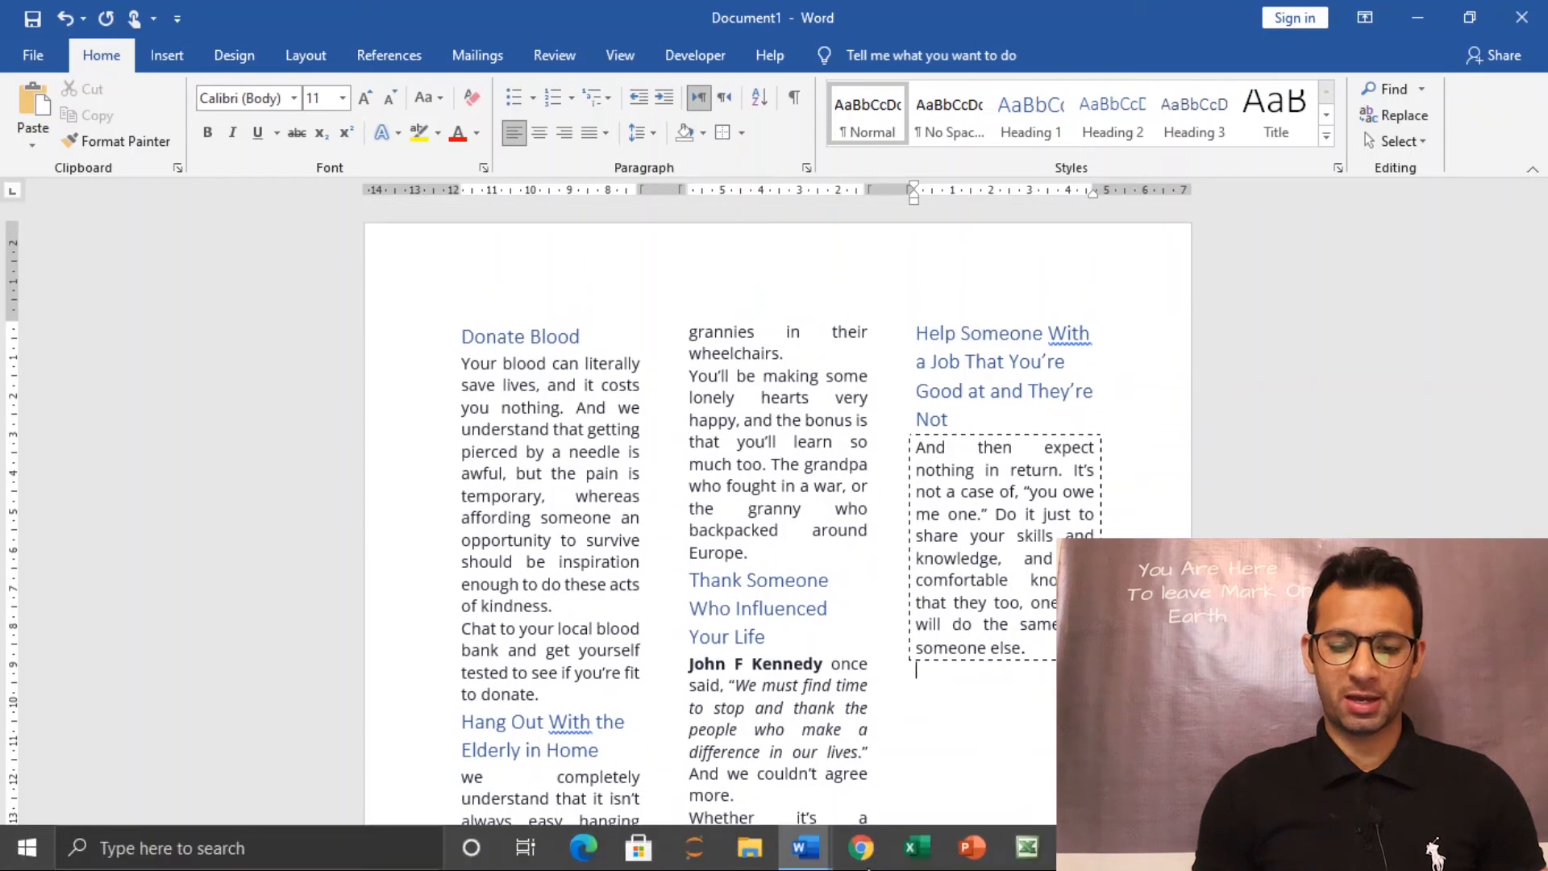
{"action": "left_click", "coordinate": [807, 851]}
{"action": "left_click", "coordinate": [685, 758]}
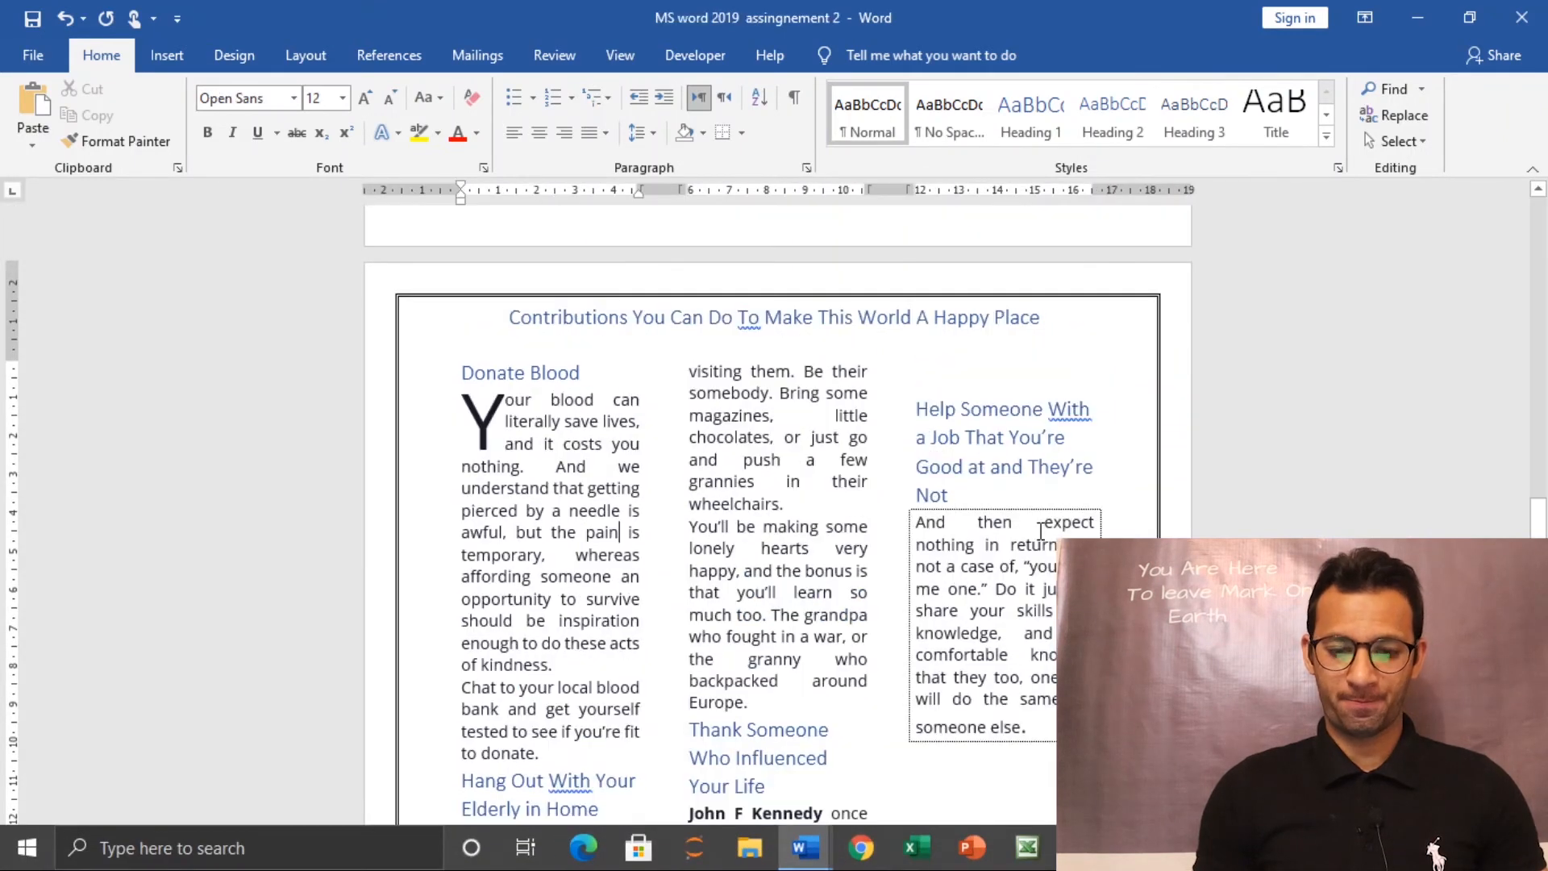
{"action": "left_click", "coordinate": [497, 423]}
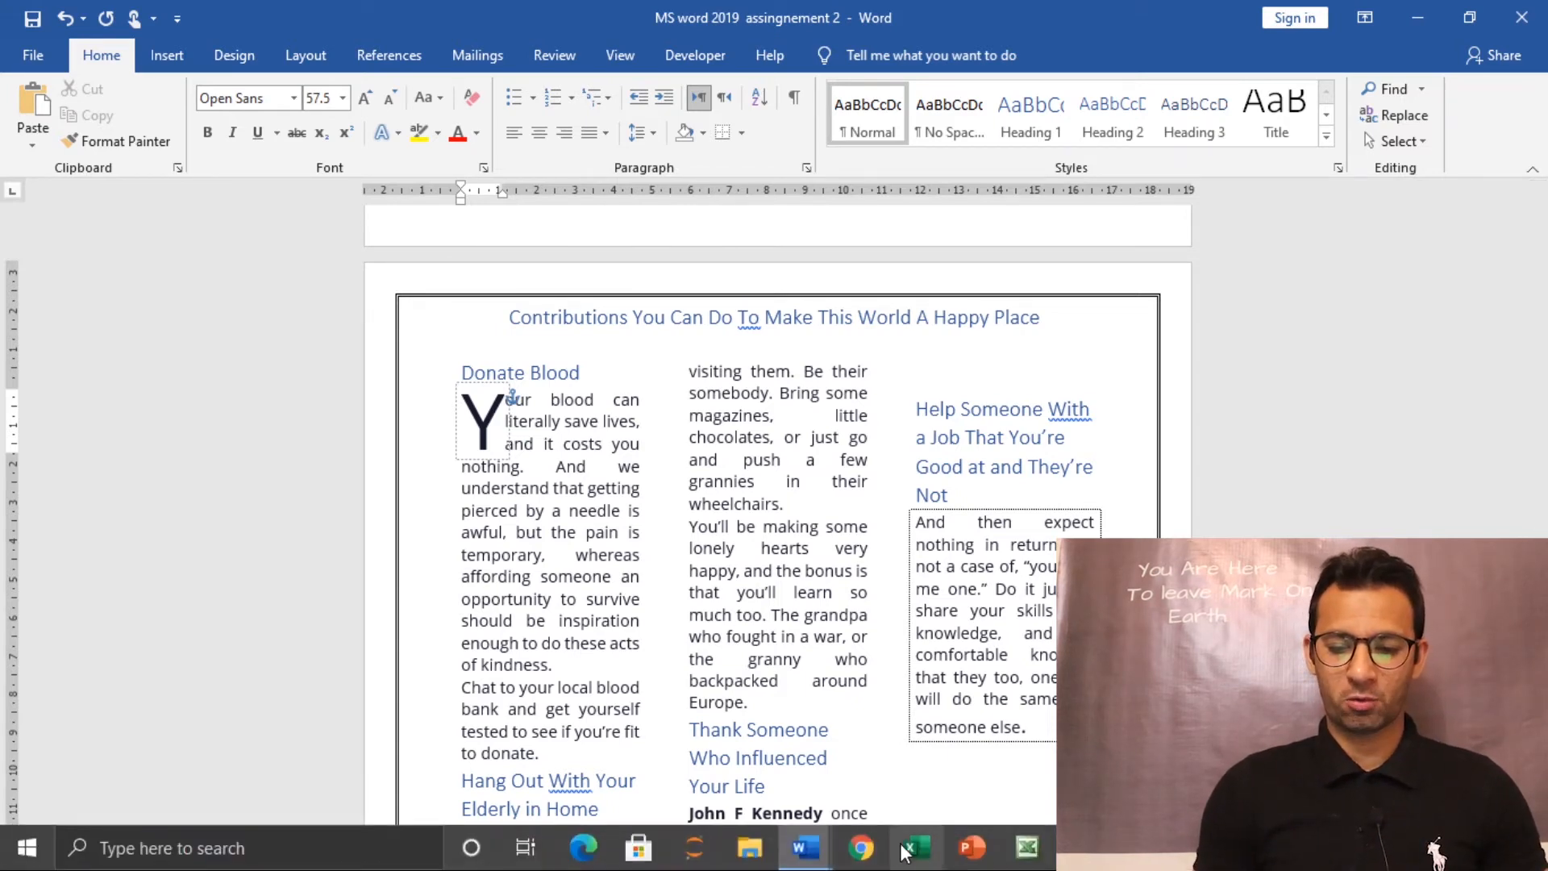
{"action": "mouse_move", "coordinate": [806, 847]}
{"action": "left_click", "coordinate": [933, 788]}
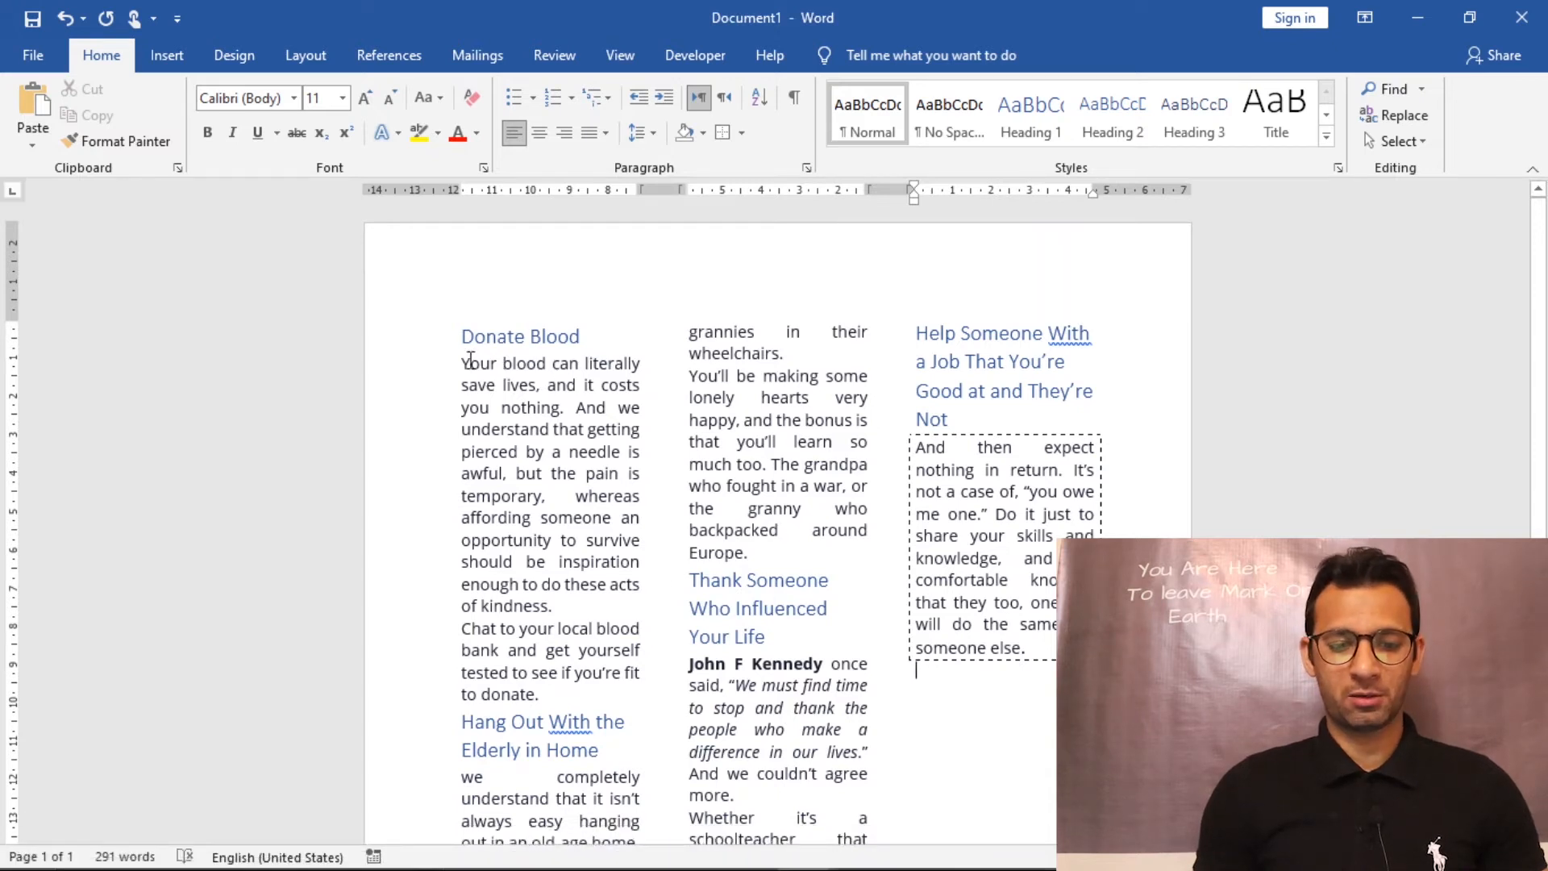
- Add a Dropped drop cap to the paragraph under "Donate Blood", spanning 3 lines at 0 cm from the text
{"action": "left_click", "coordinate": [470, 360]}
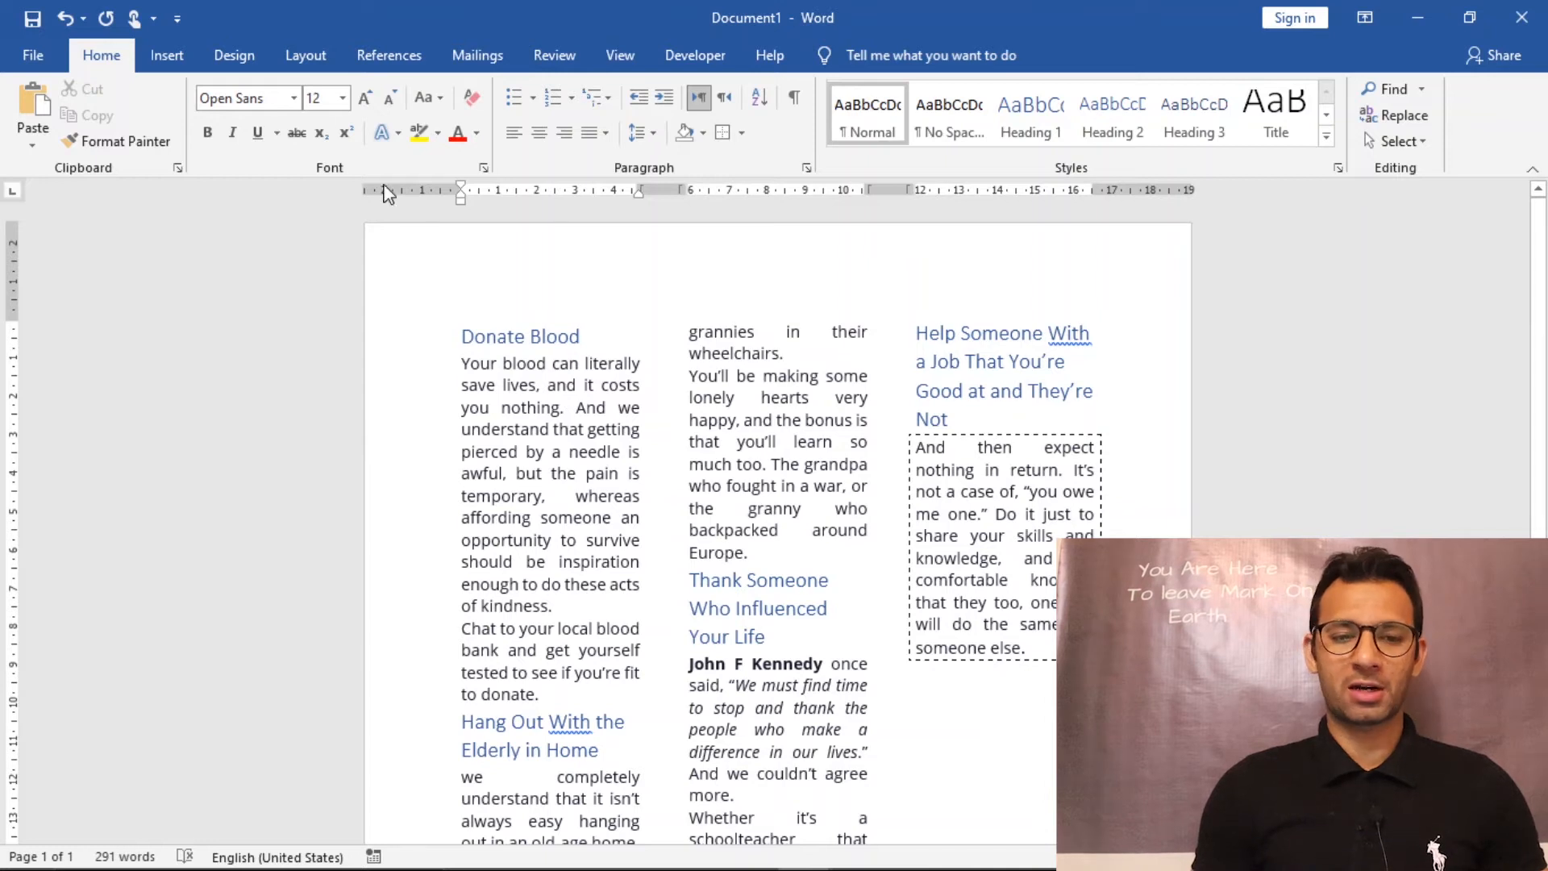
{"action": "left_click", "coordinate": [179, 62]}
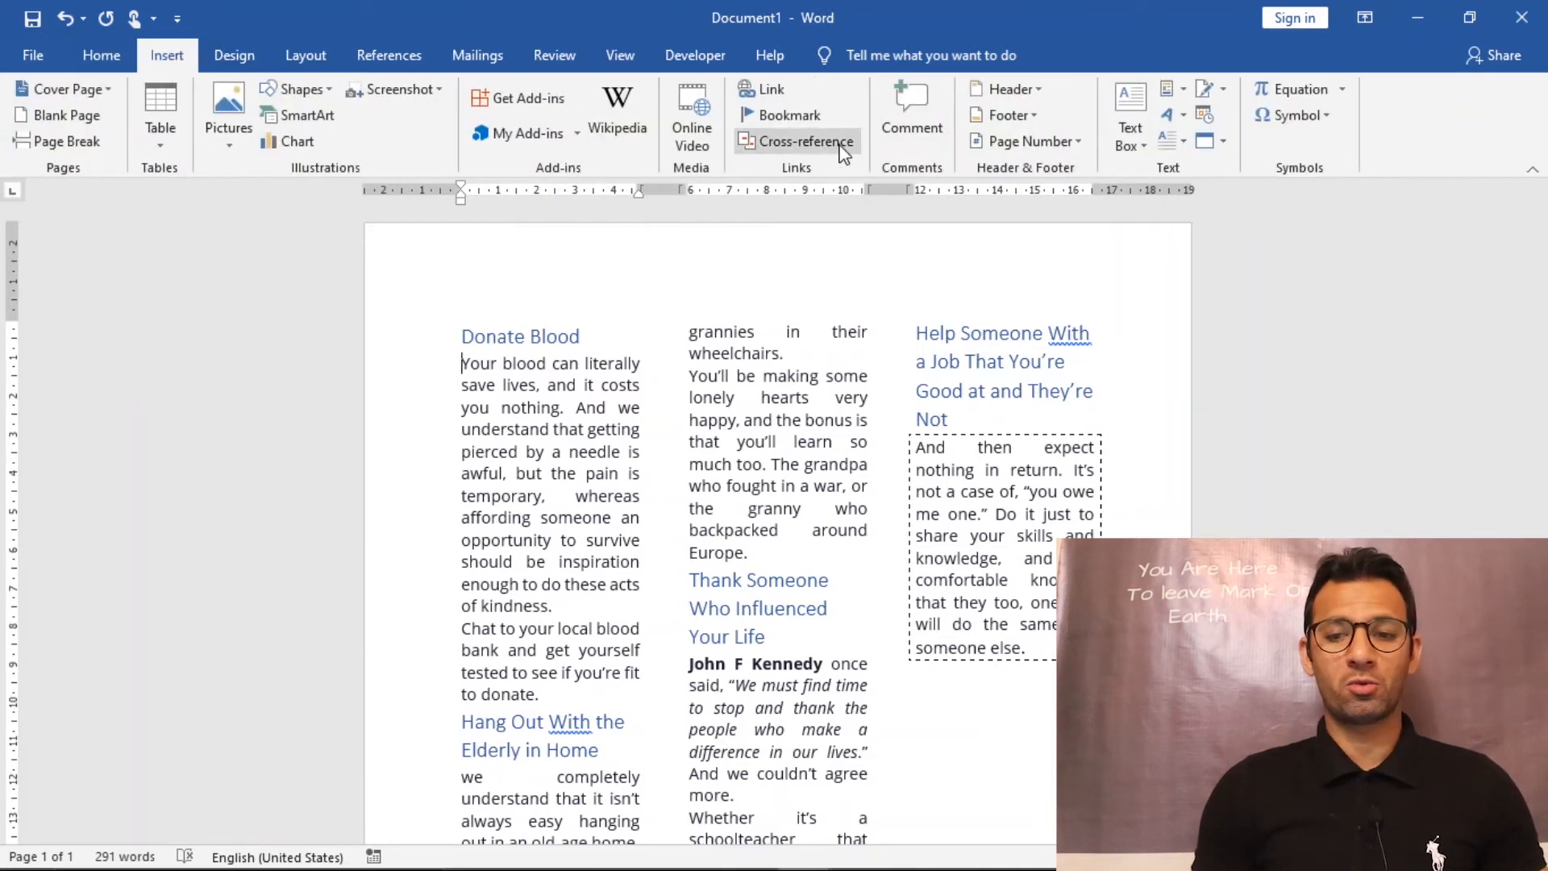
{"action": "left_click", "coordinate": [1187, 145]}
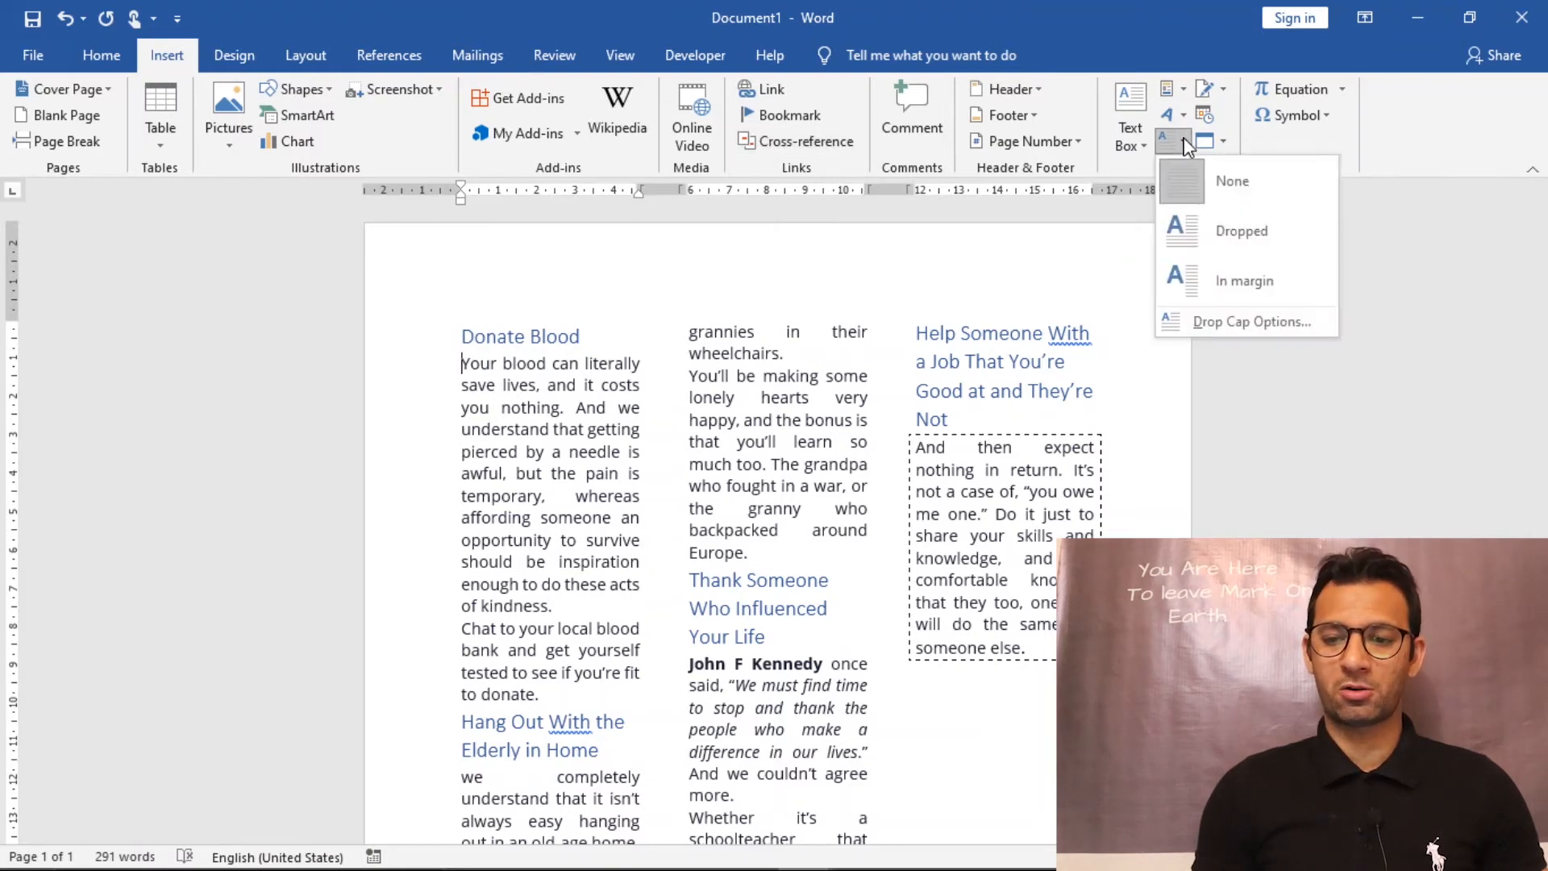
{"action": "left_click", "coordinate": [1224, 326]}
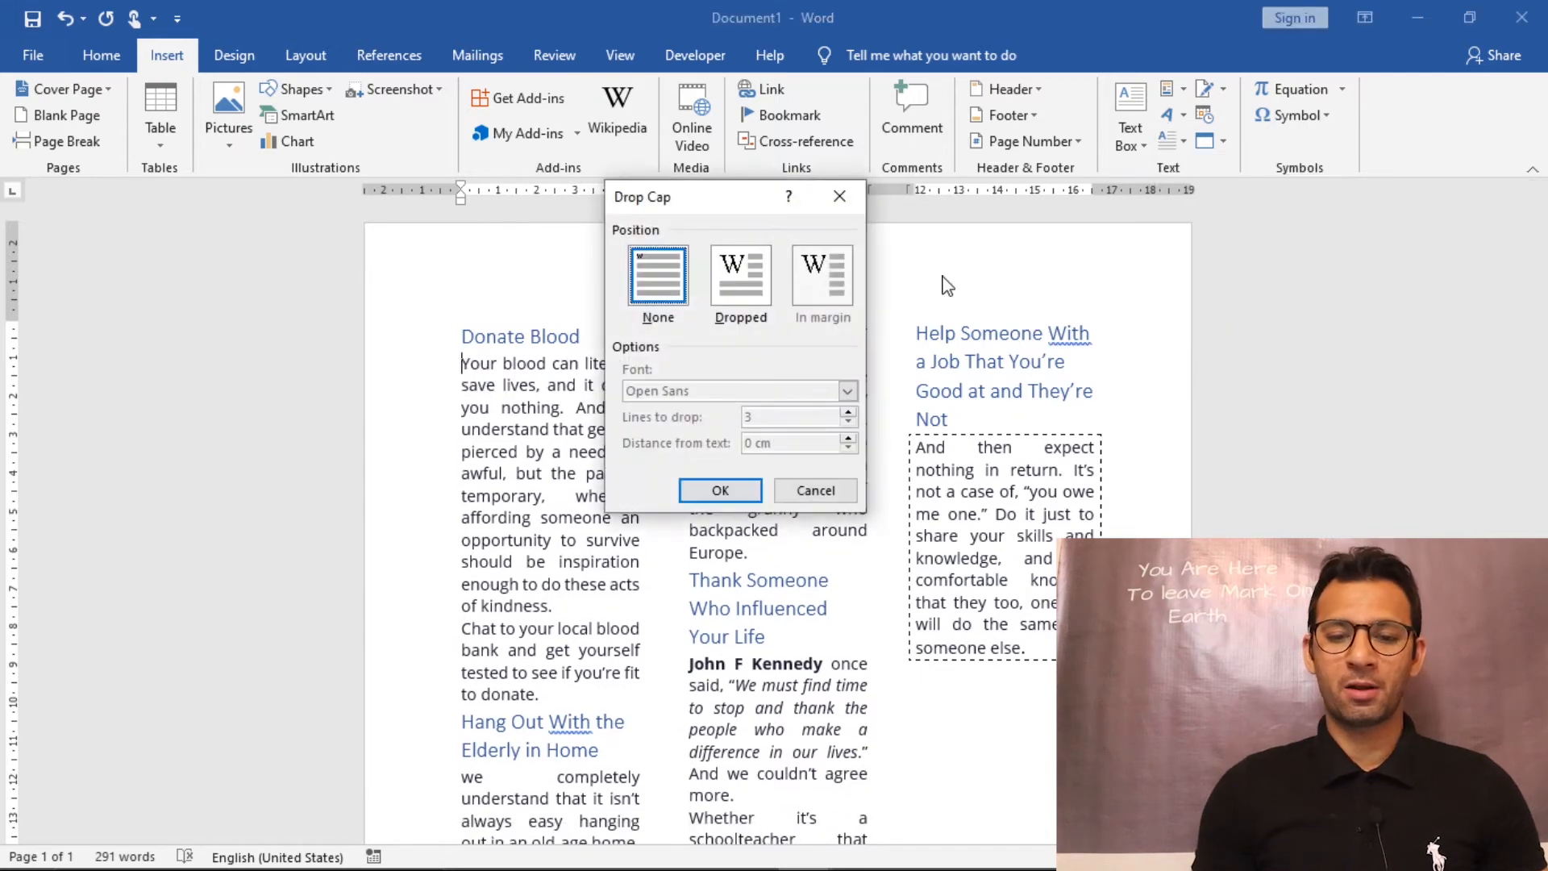
{"action": "left_click", "coordinate": [739, 305]}
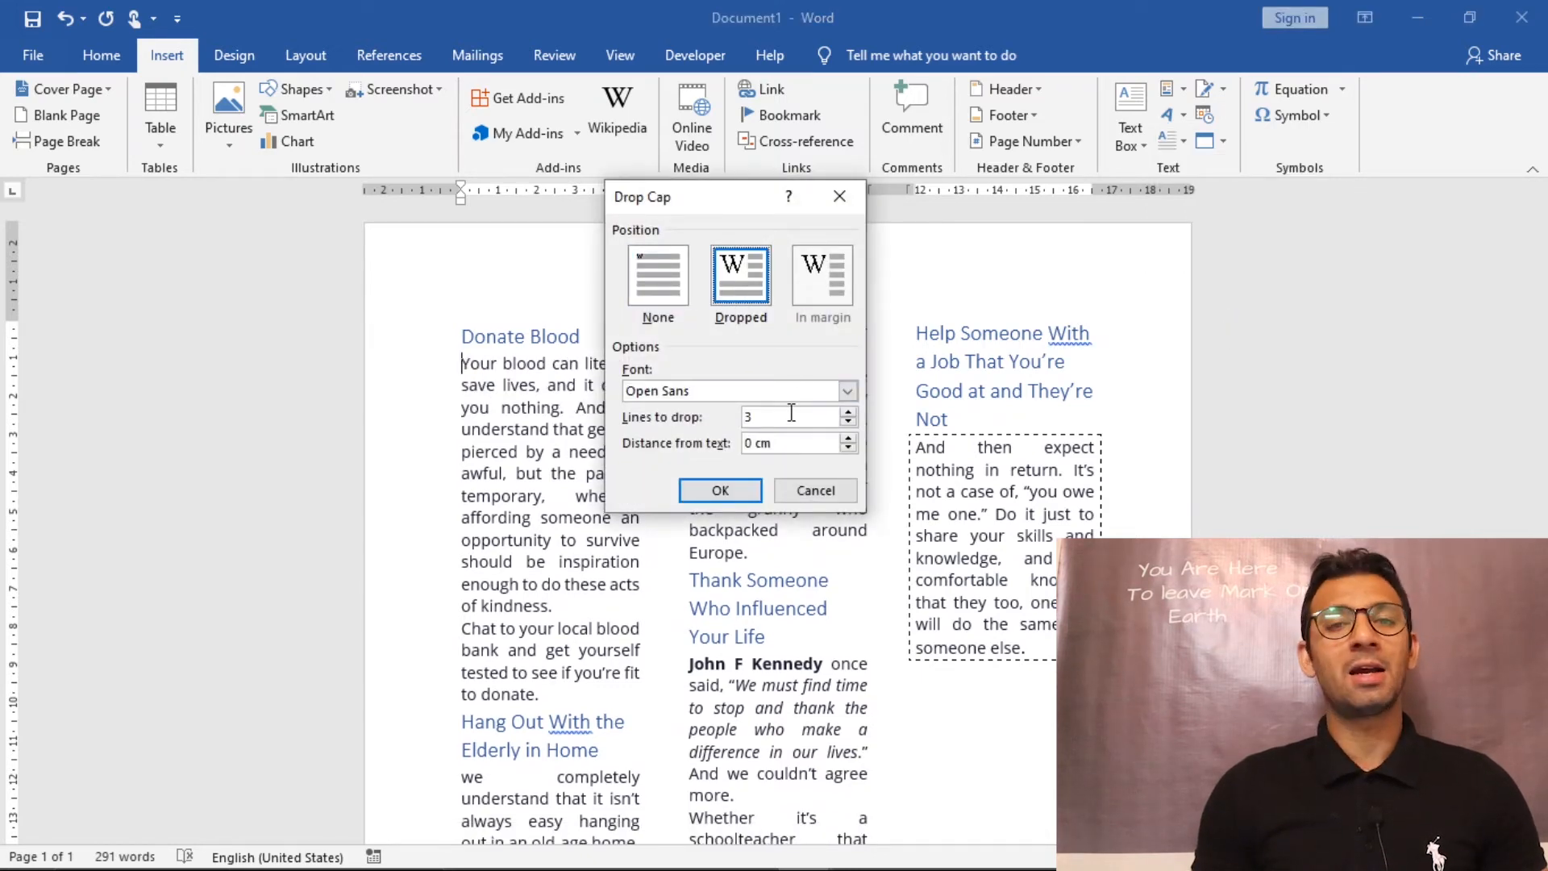
{"action": "left_click", "coordinate": [848, 438]}
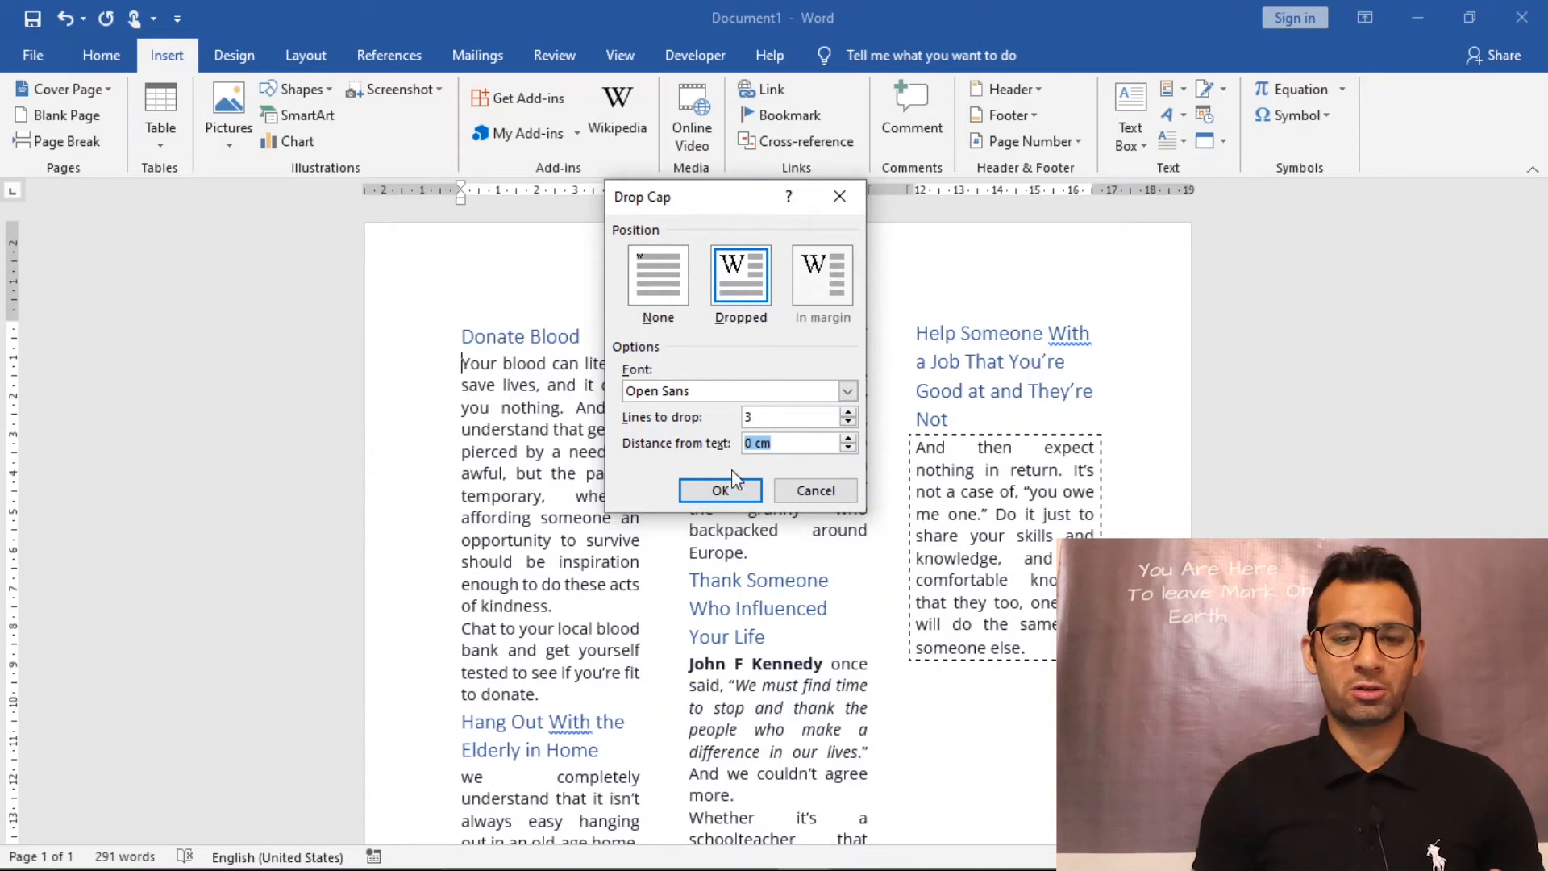
{"action": "left_click", "coordinate": [717, 491]}
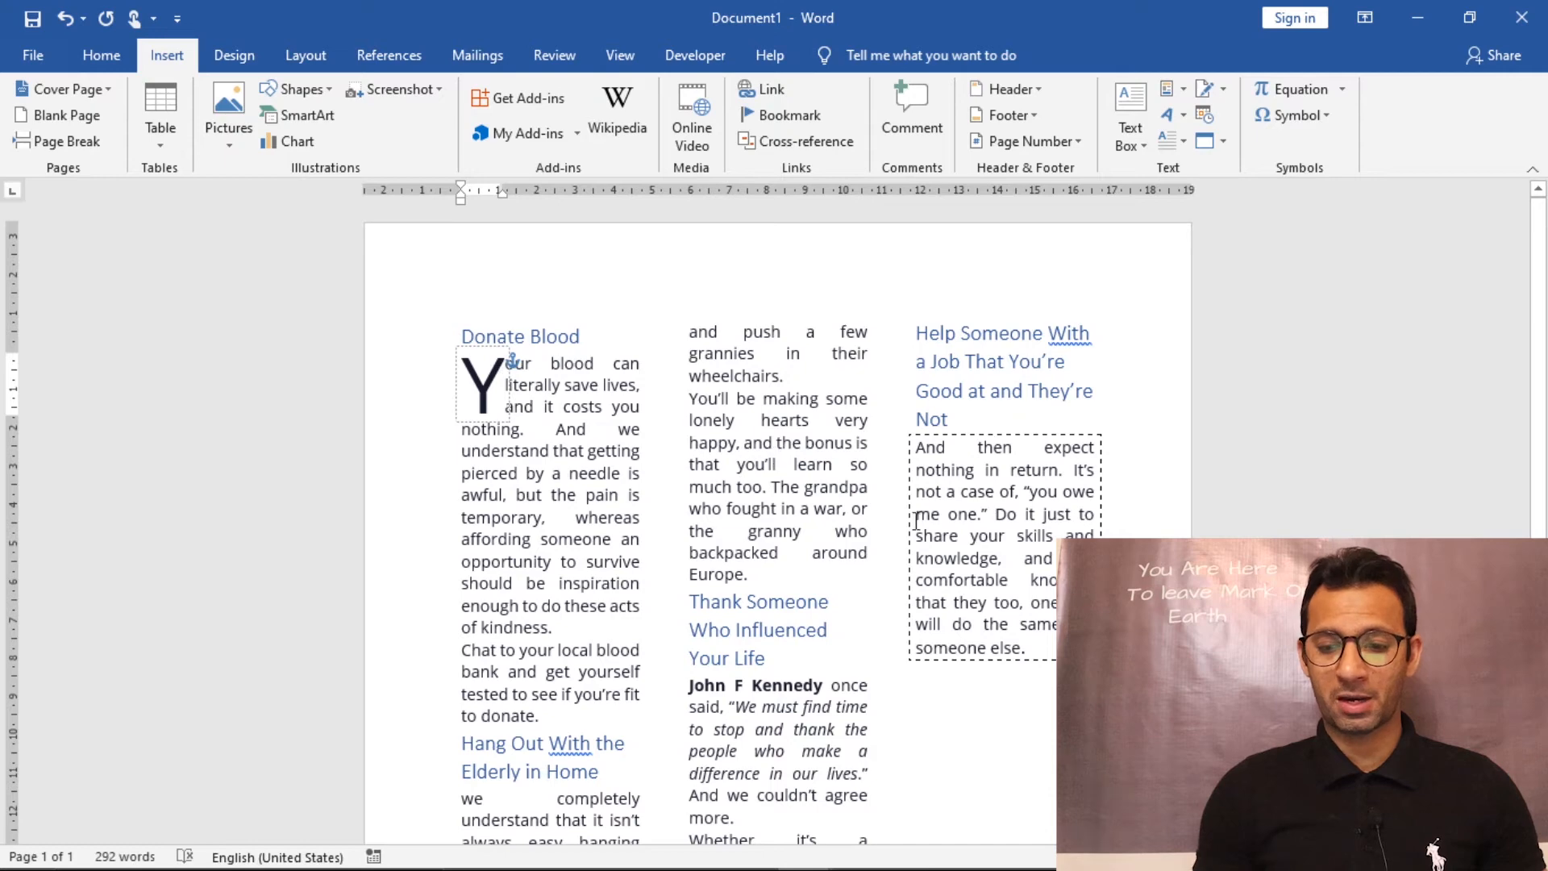
{"action": "scroll", "coordinate": [1540, 506], "scroll_direction": "down", "scroll_amount": 6}
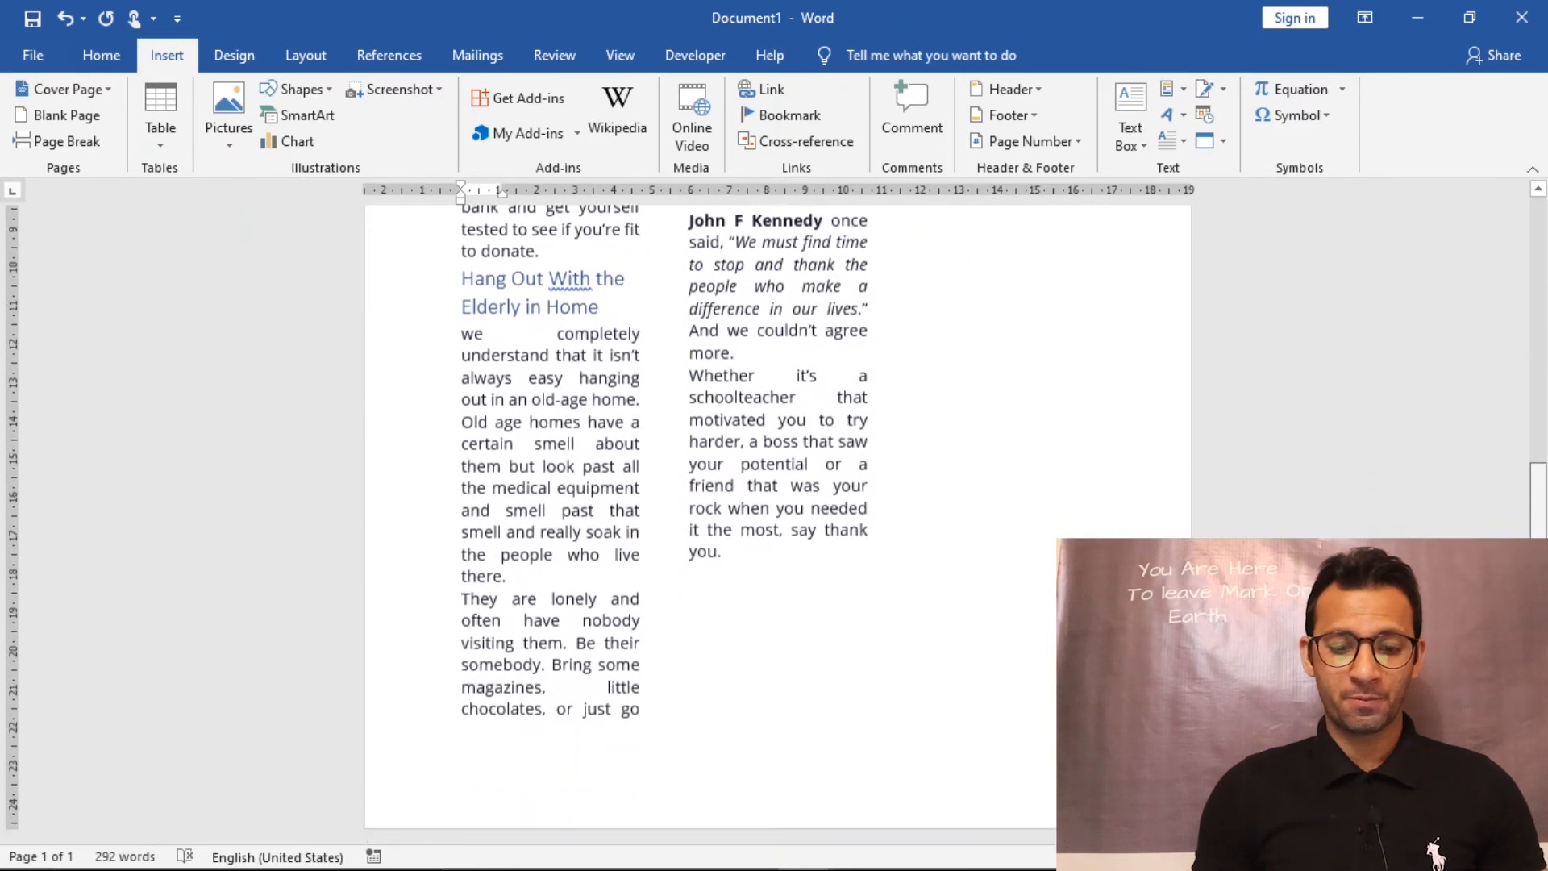
{"action": "scroll", "coordinate": [1544, 465], "scroll_direction": "up", "scroll_amount": 6}
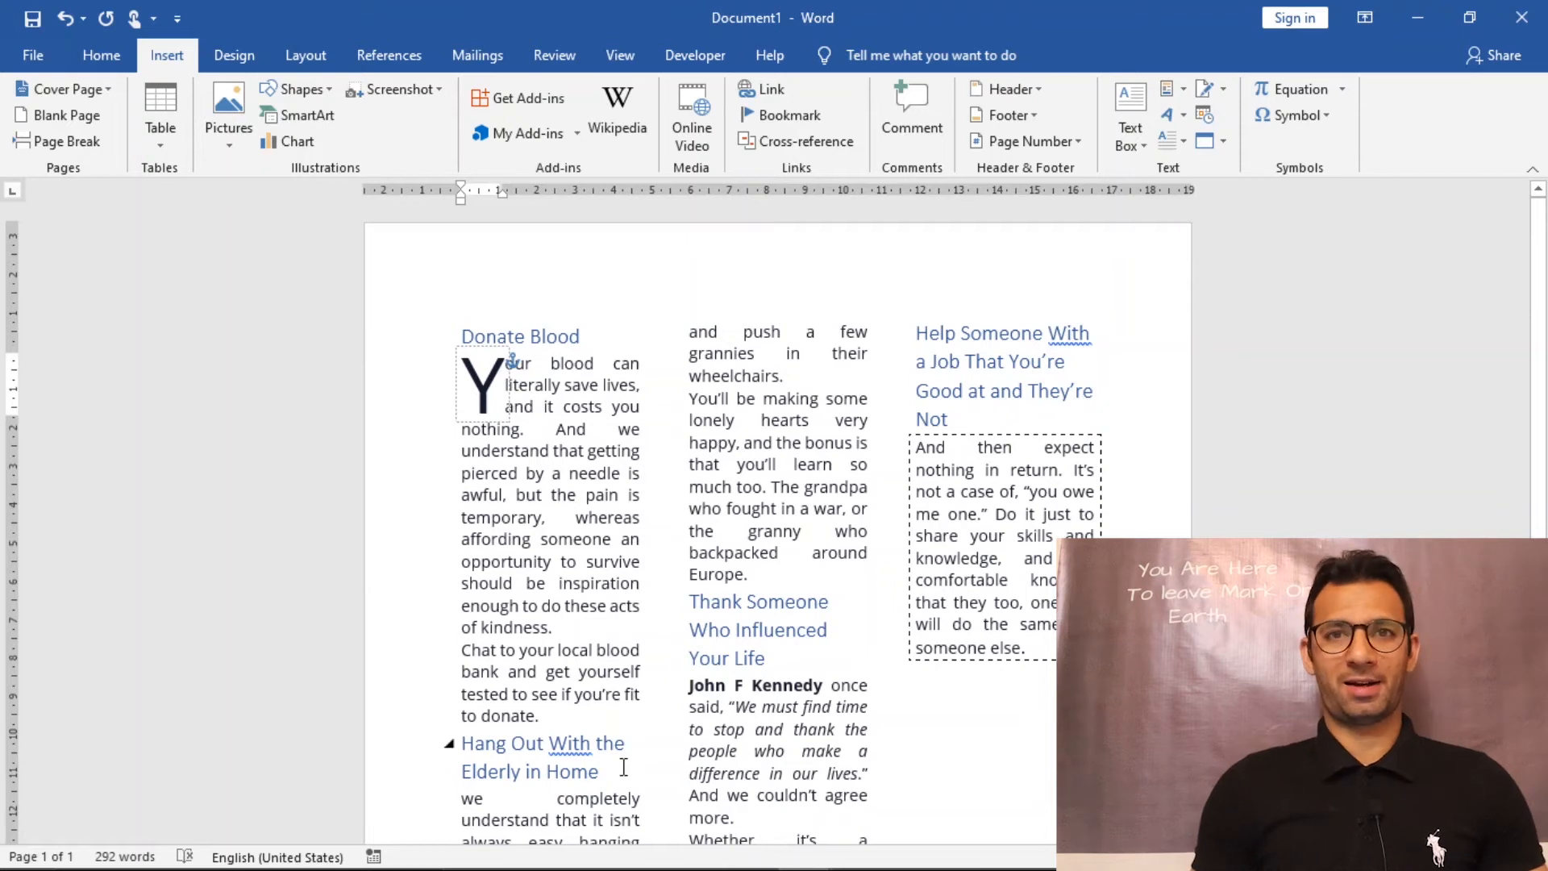
- Try pasting the assignment title "Contributions You Can Do To Make This World A Happy Place" on a new line above "Donate Blood", and undo it
{"action": "left_click", "coordinate": [477, 314]}
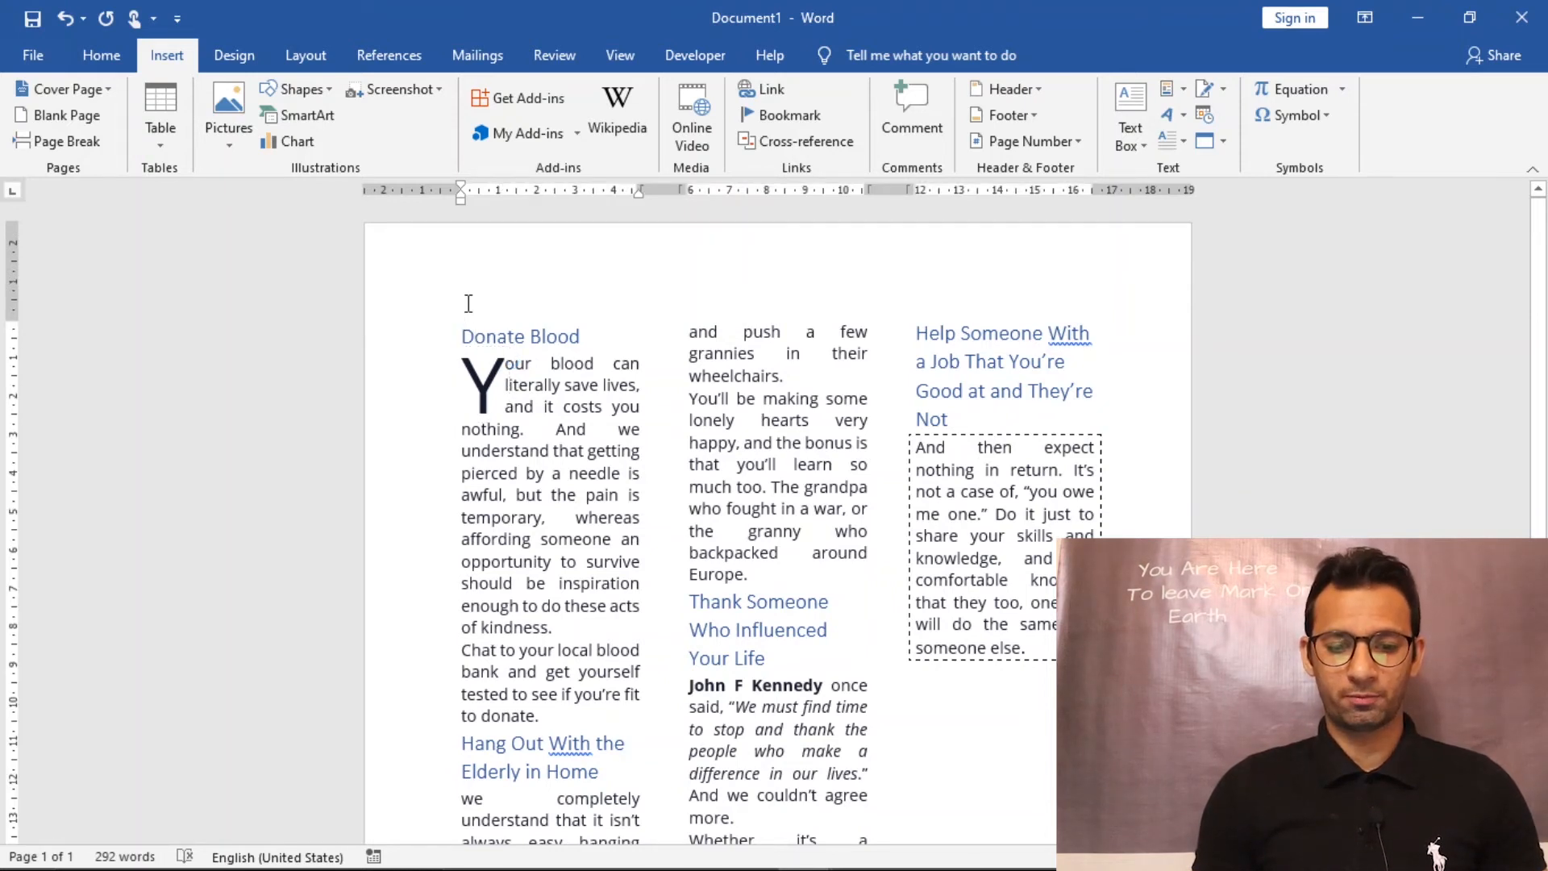
{"action": "left_click", "coordinate": [468, 303]}
{"action": "key", "text": "Return"}
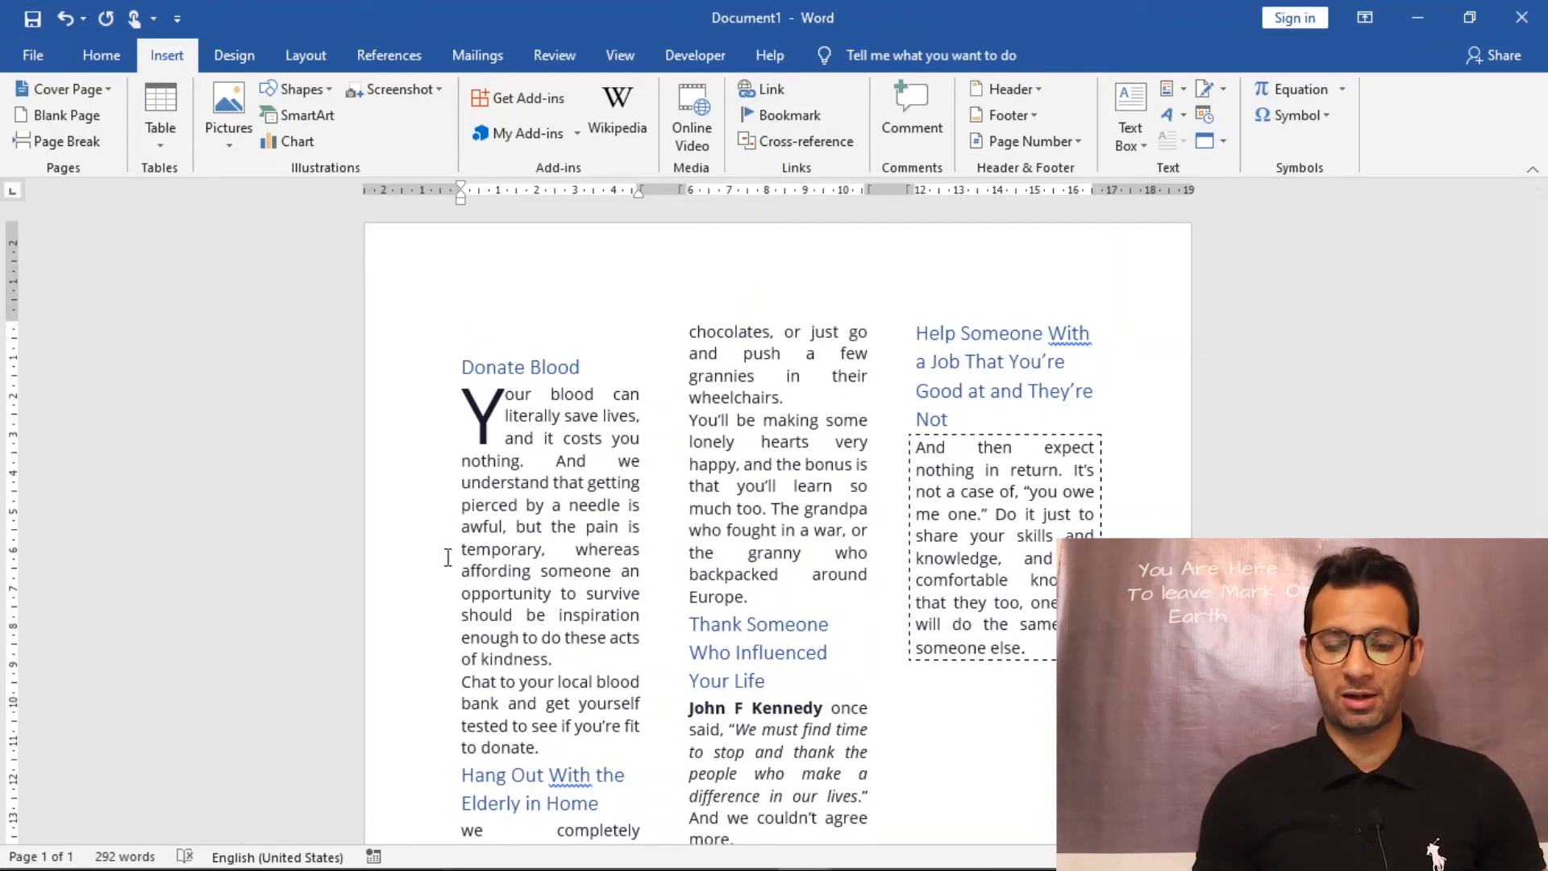
{"action": "mouse_move", "coordinate": [809, 842]}
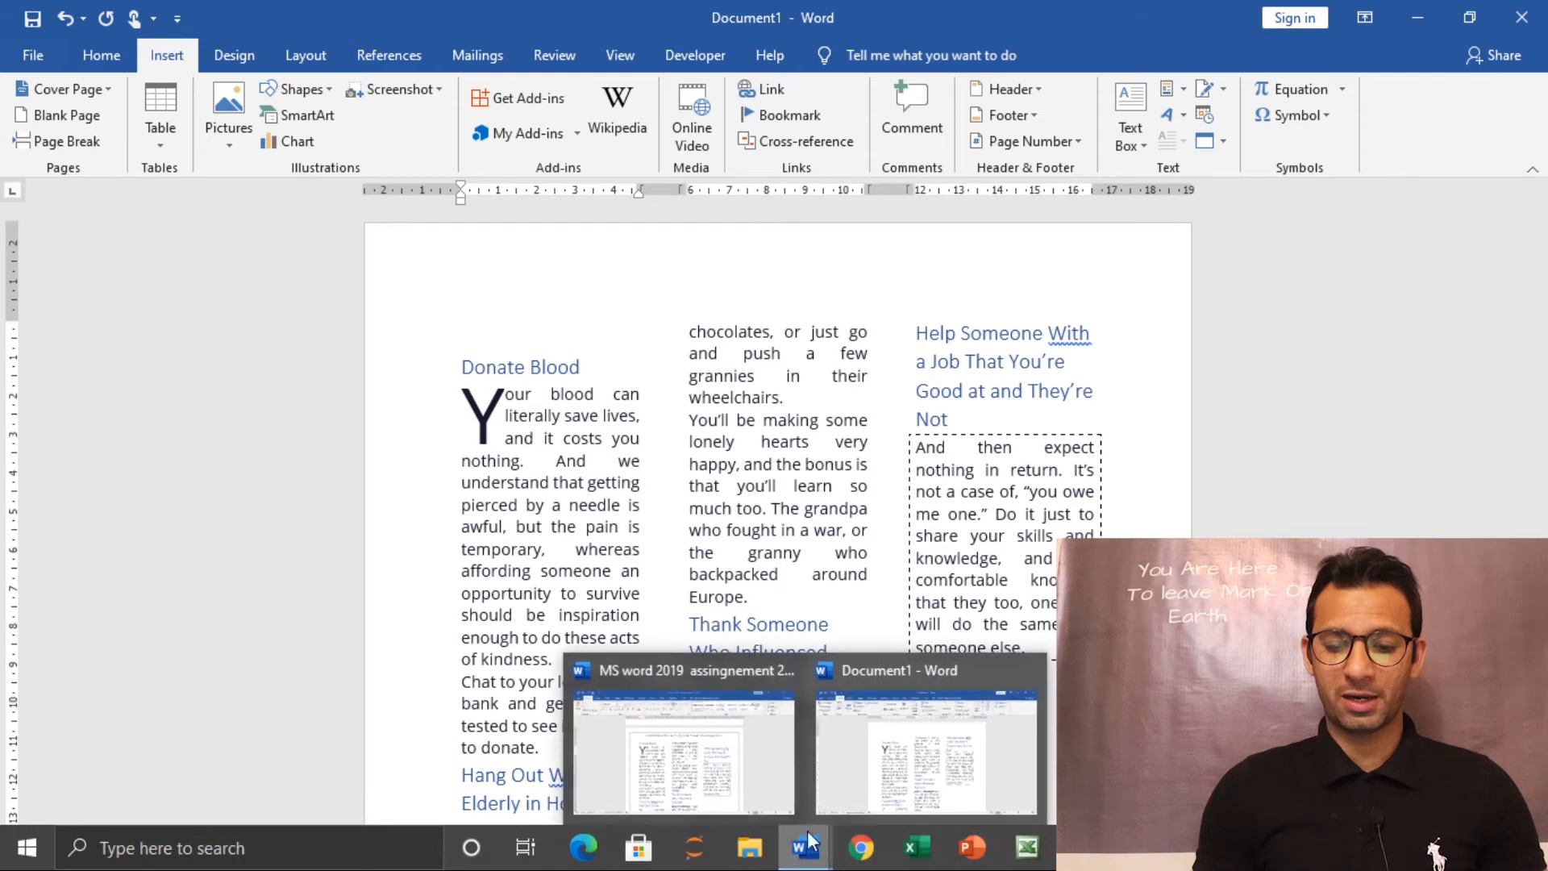
{"action": "left_click", "coordinate": [684, 750]}
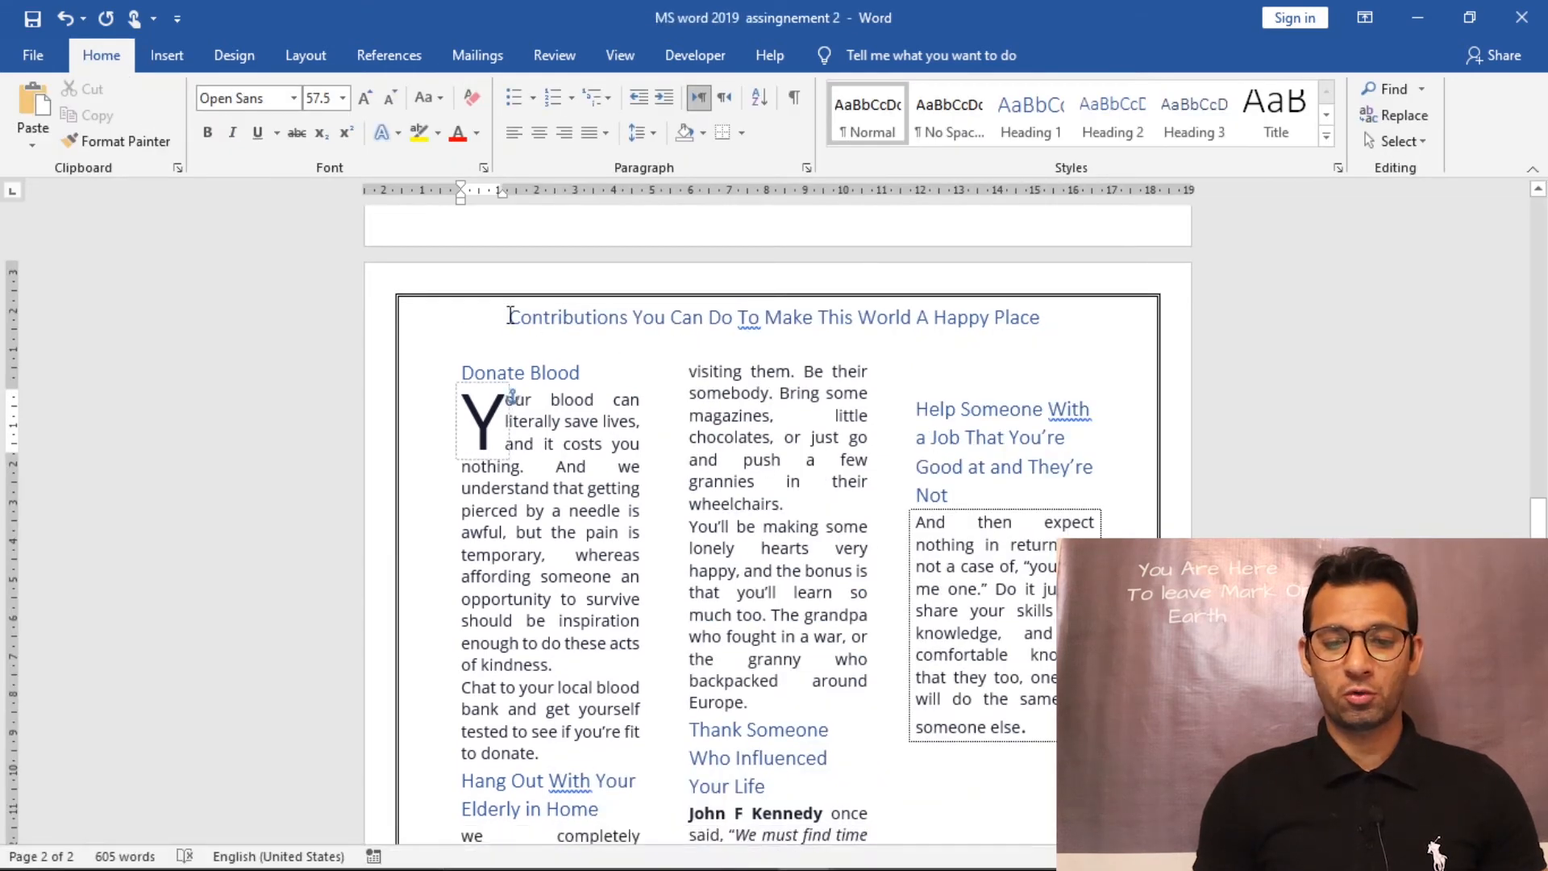
{"action": "left_click_drag", "start_coordinate": [510, 315], "coordinate": [1024, 335]}
{"action": "key", "text": "ctrl+c"}
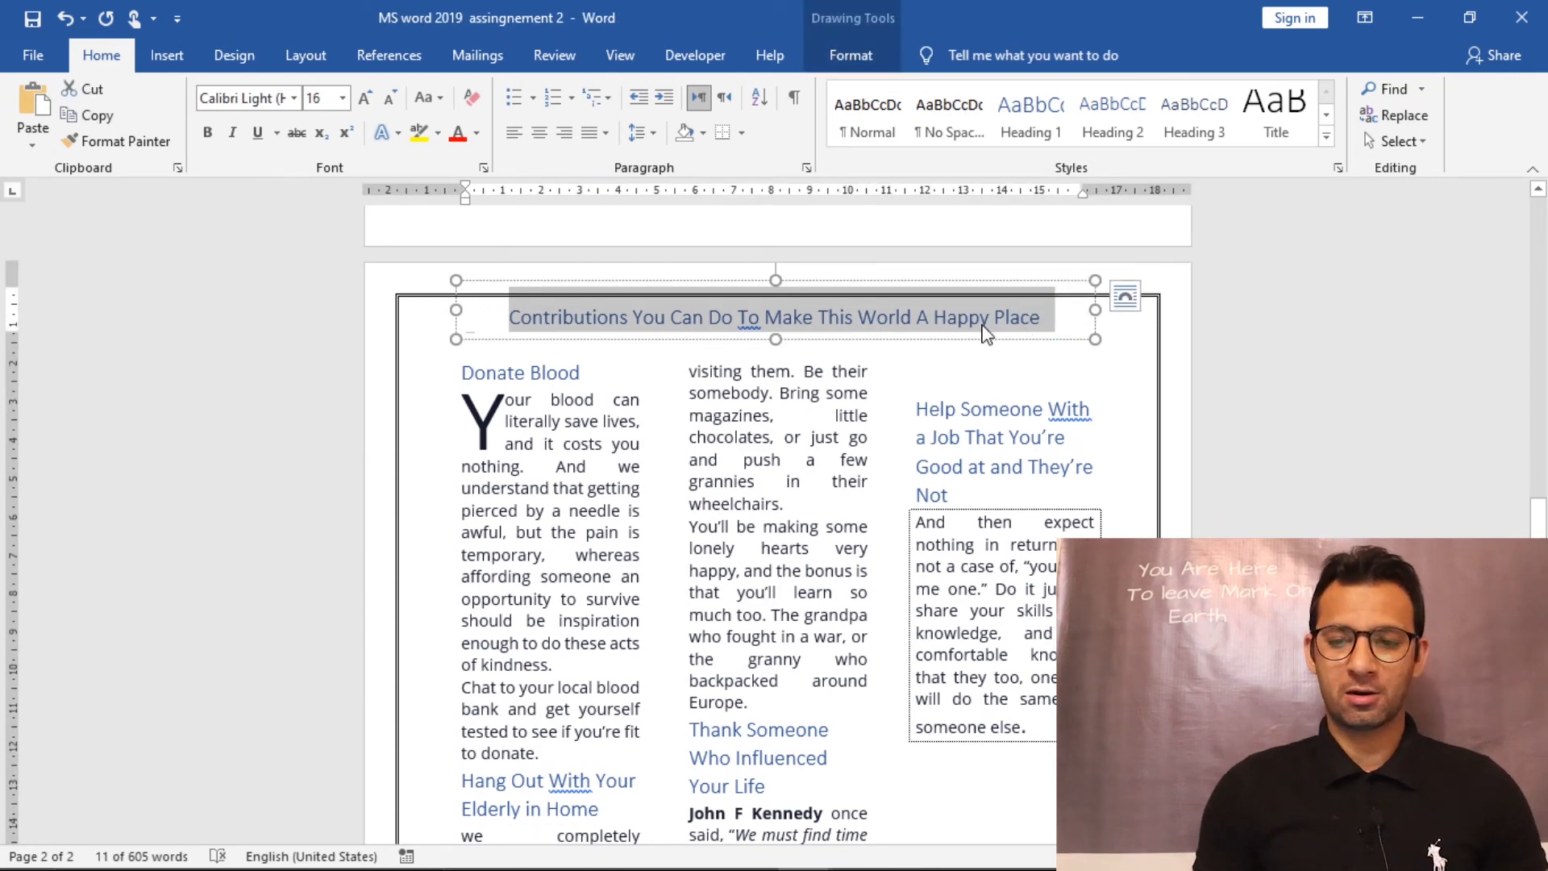
{"action": "left_click", "coordinate": [1411, 11]}
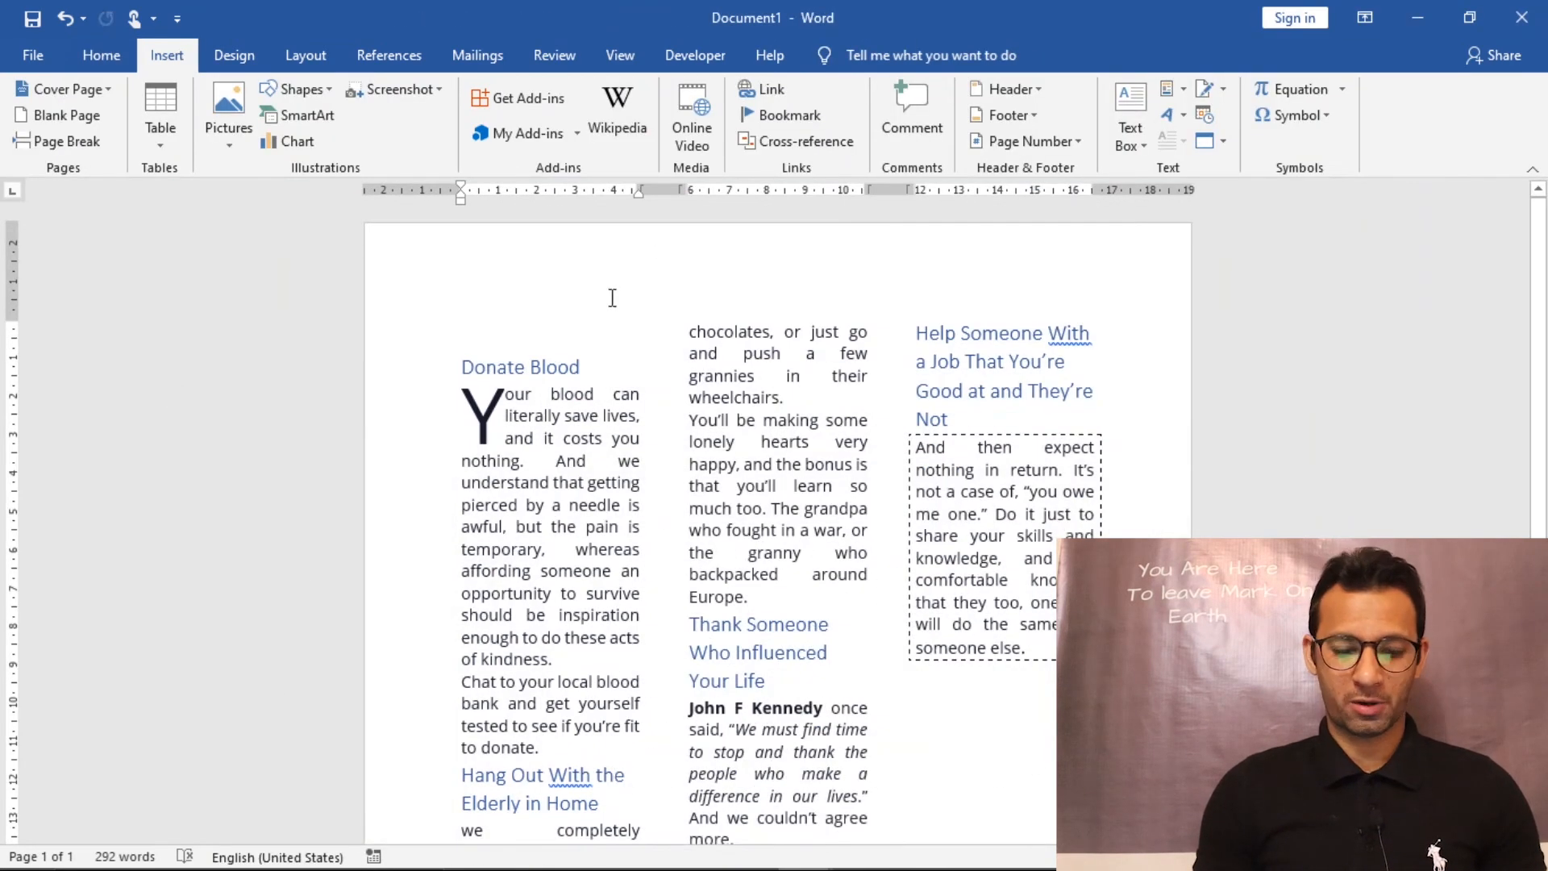
{"action": "key", "text": "ctrl+v"}
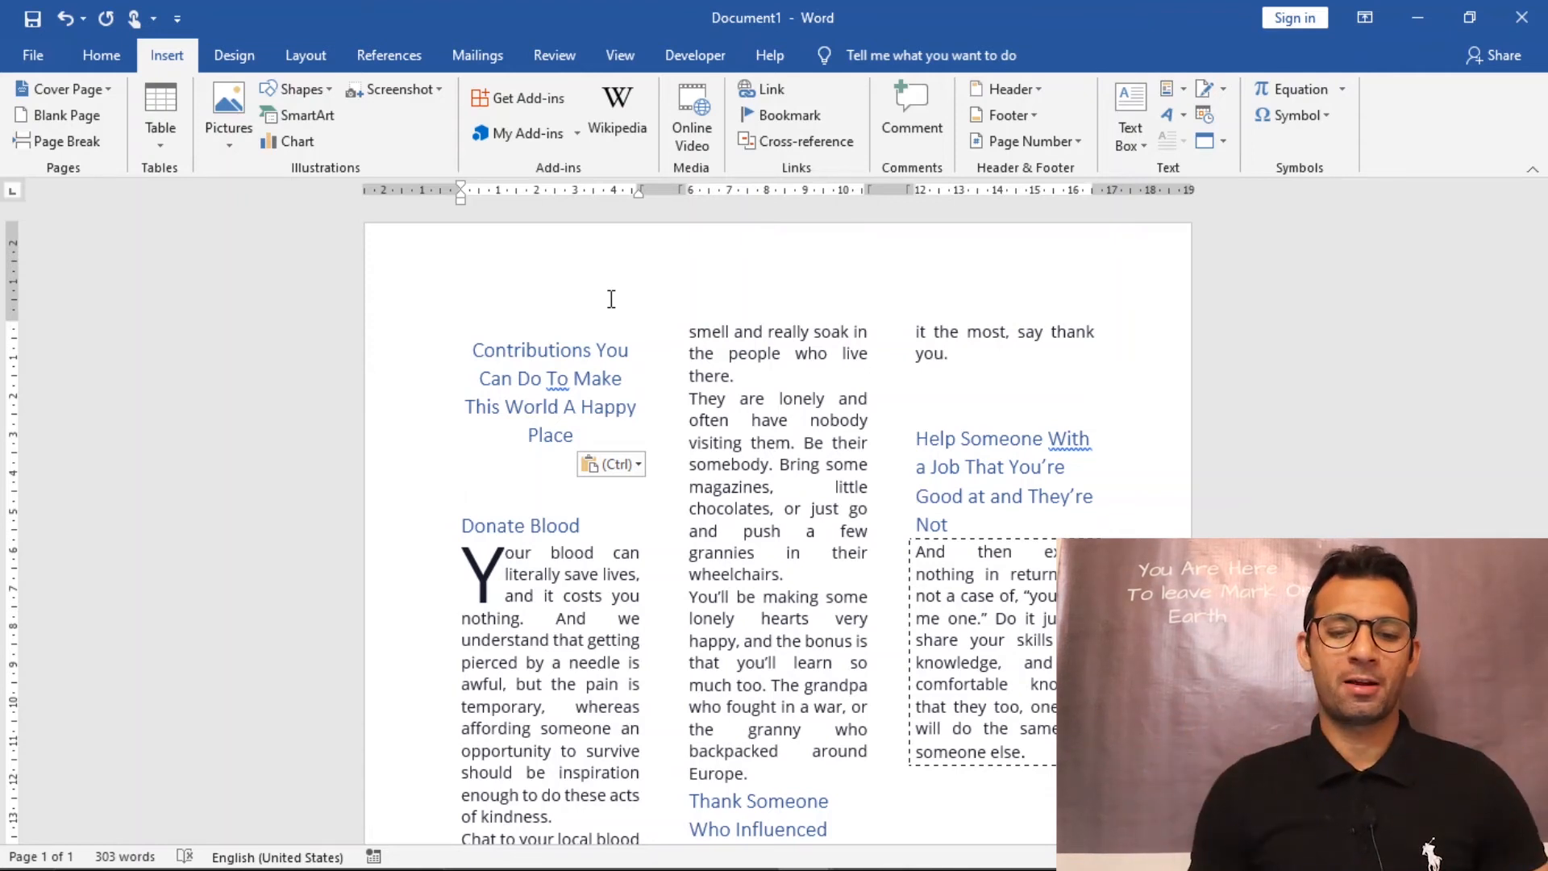
{"action": "key", "text": "ctrl+z"}
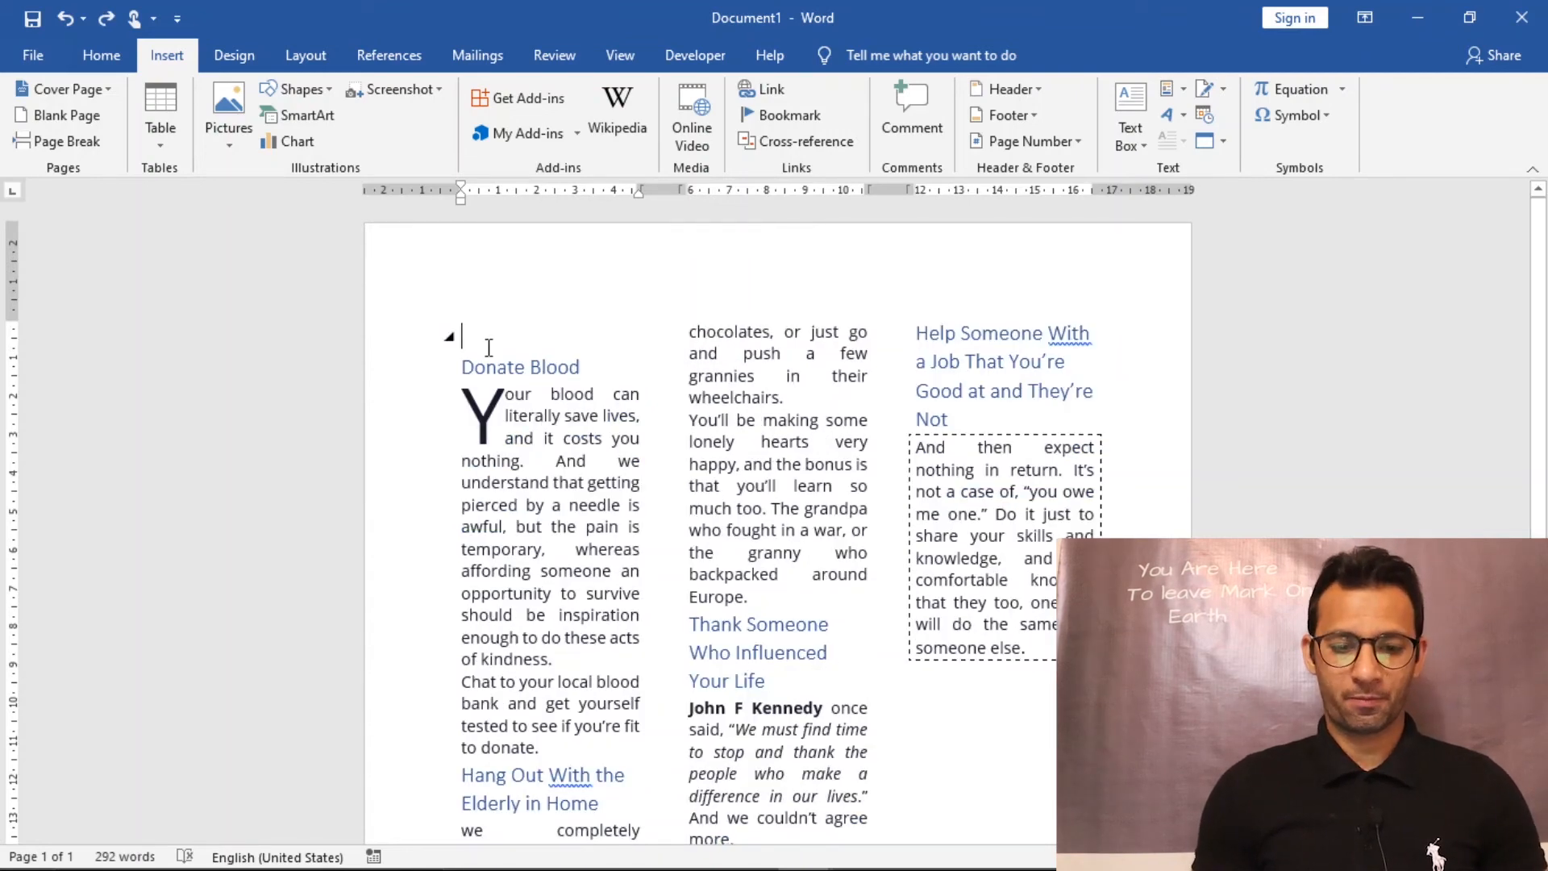
{"action": "key", "text": "Delete"}
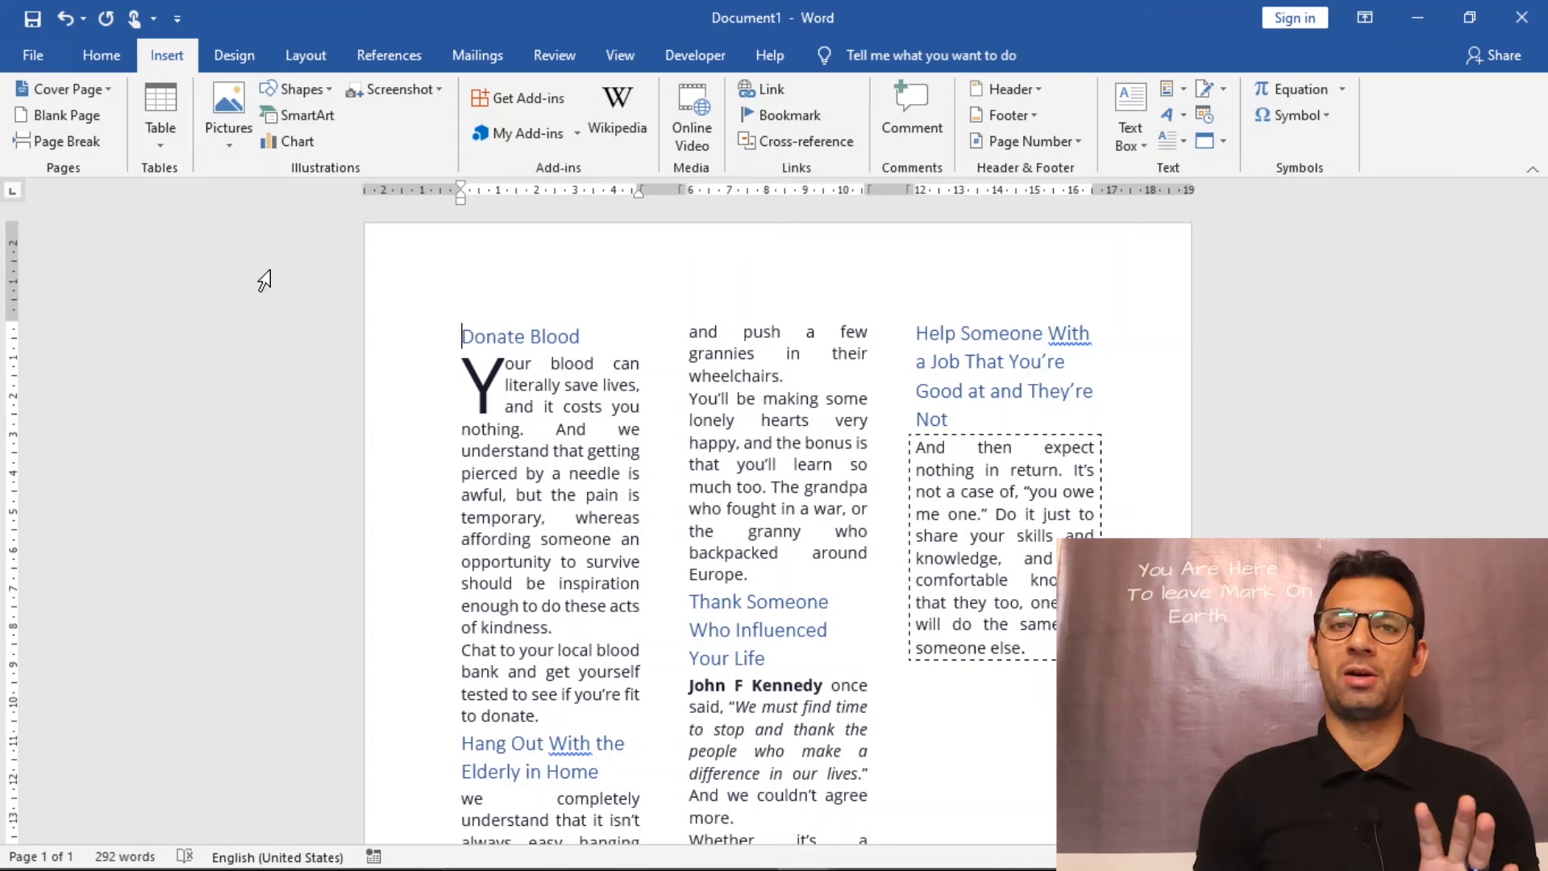
- Draw a text box about 1.5 cm high and 17.8 cm wide above the three columns
{"action": "left_click", "coordinate": [1133, 141]}
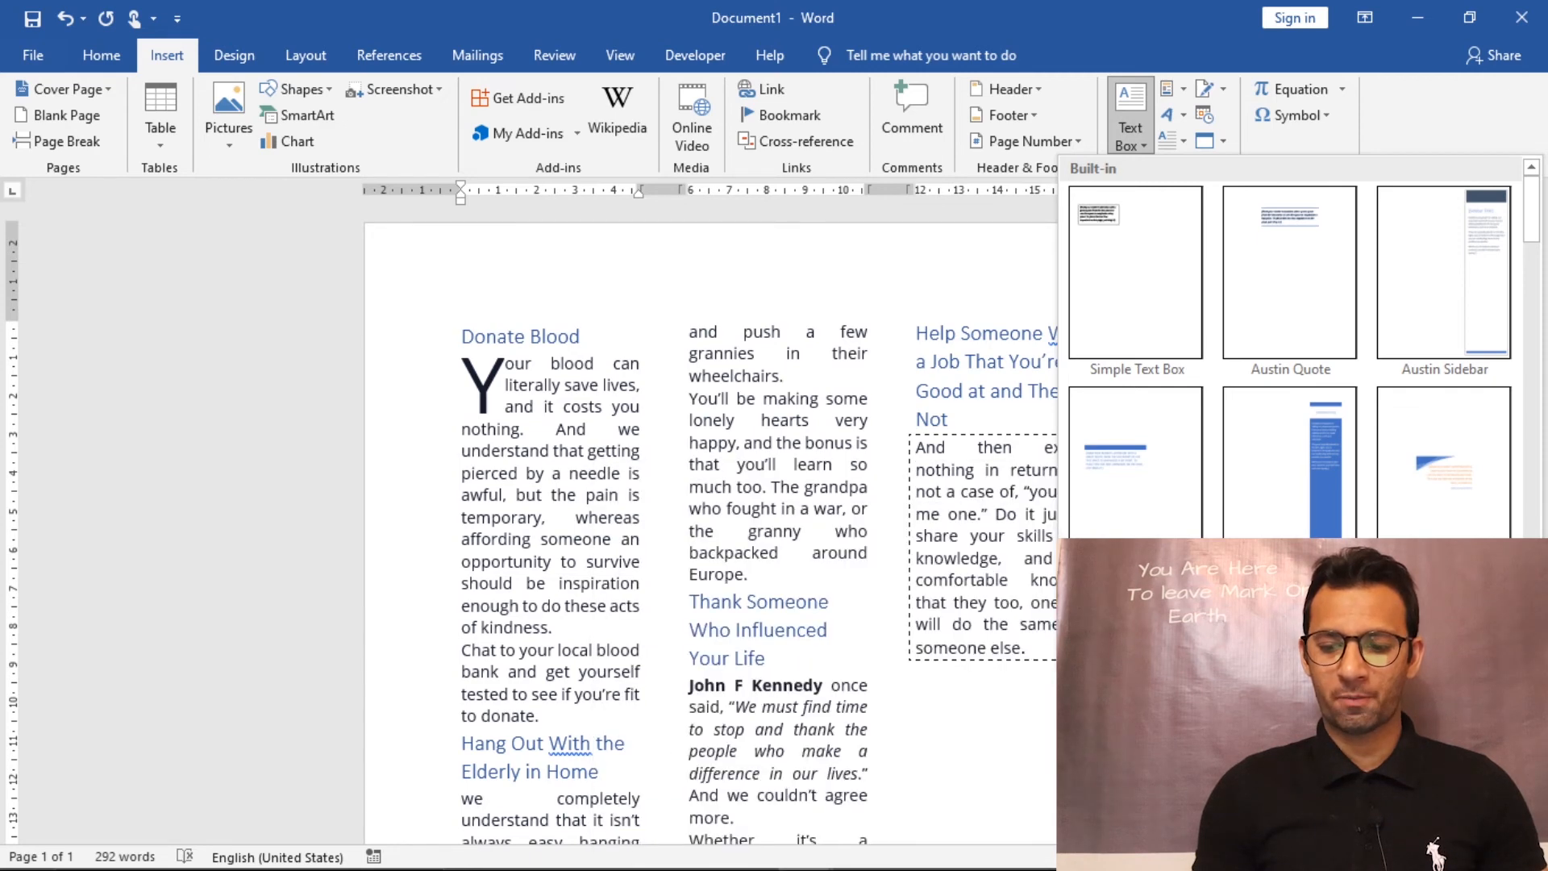
{"action": "left_click", "coordinate": [1135, 627]}
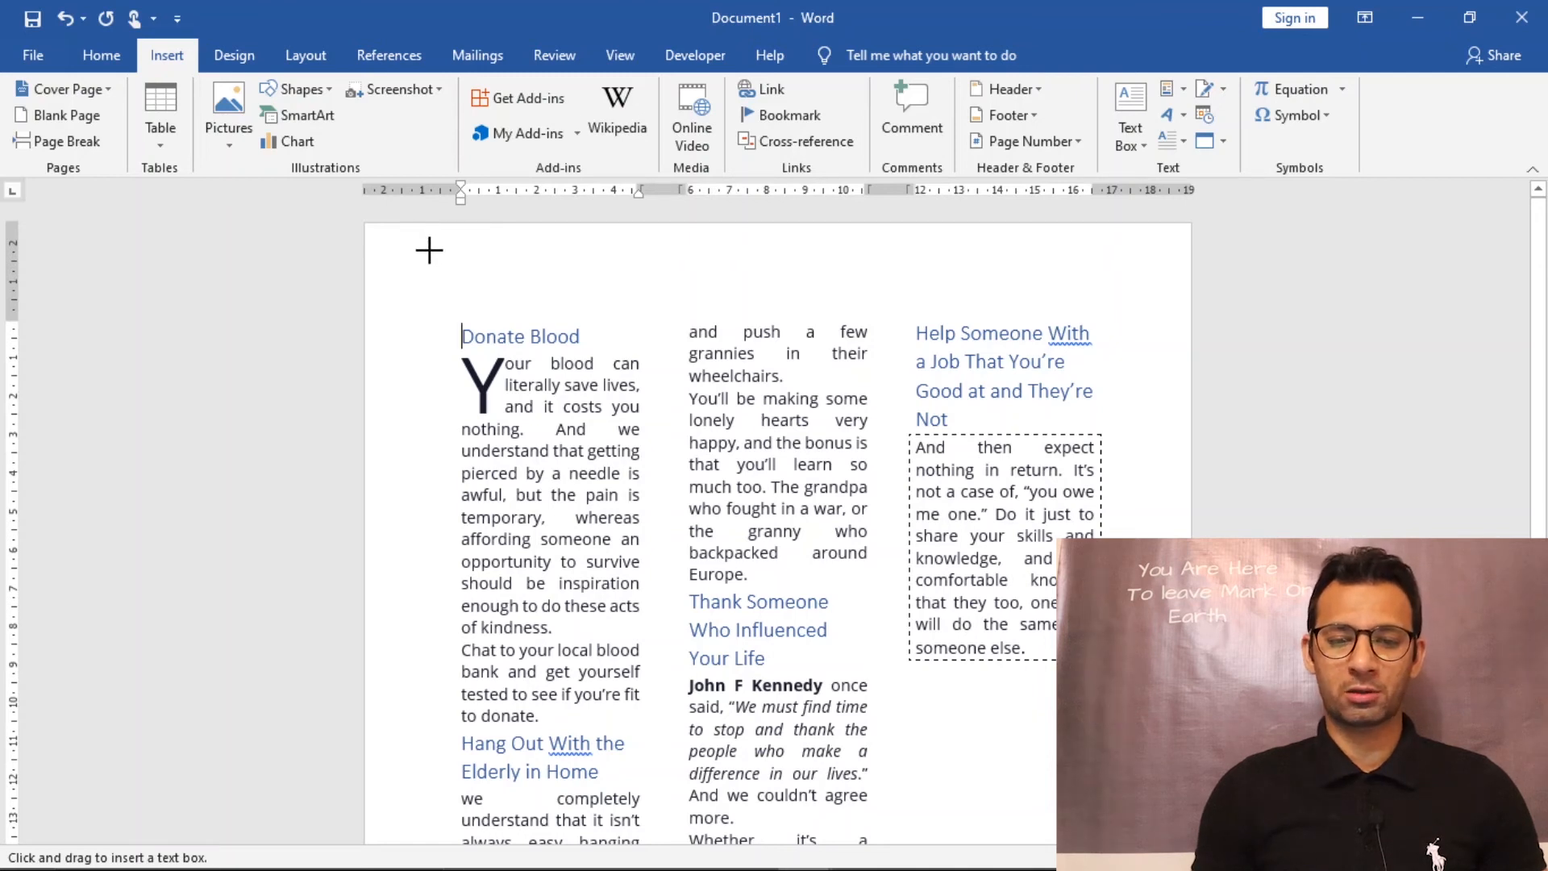
{"action": "mouse_move", "coordinate": [425, 247]}
{"action": "left_mouse_down"}
{"action": "mouse_move", "coordinate": [463, 277]}
{"action": "mouse_move", "coordinate": [1110, 304]}
{"action": "left_mouse_up"}
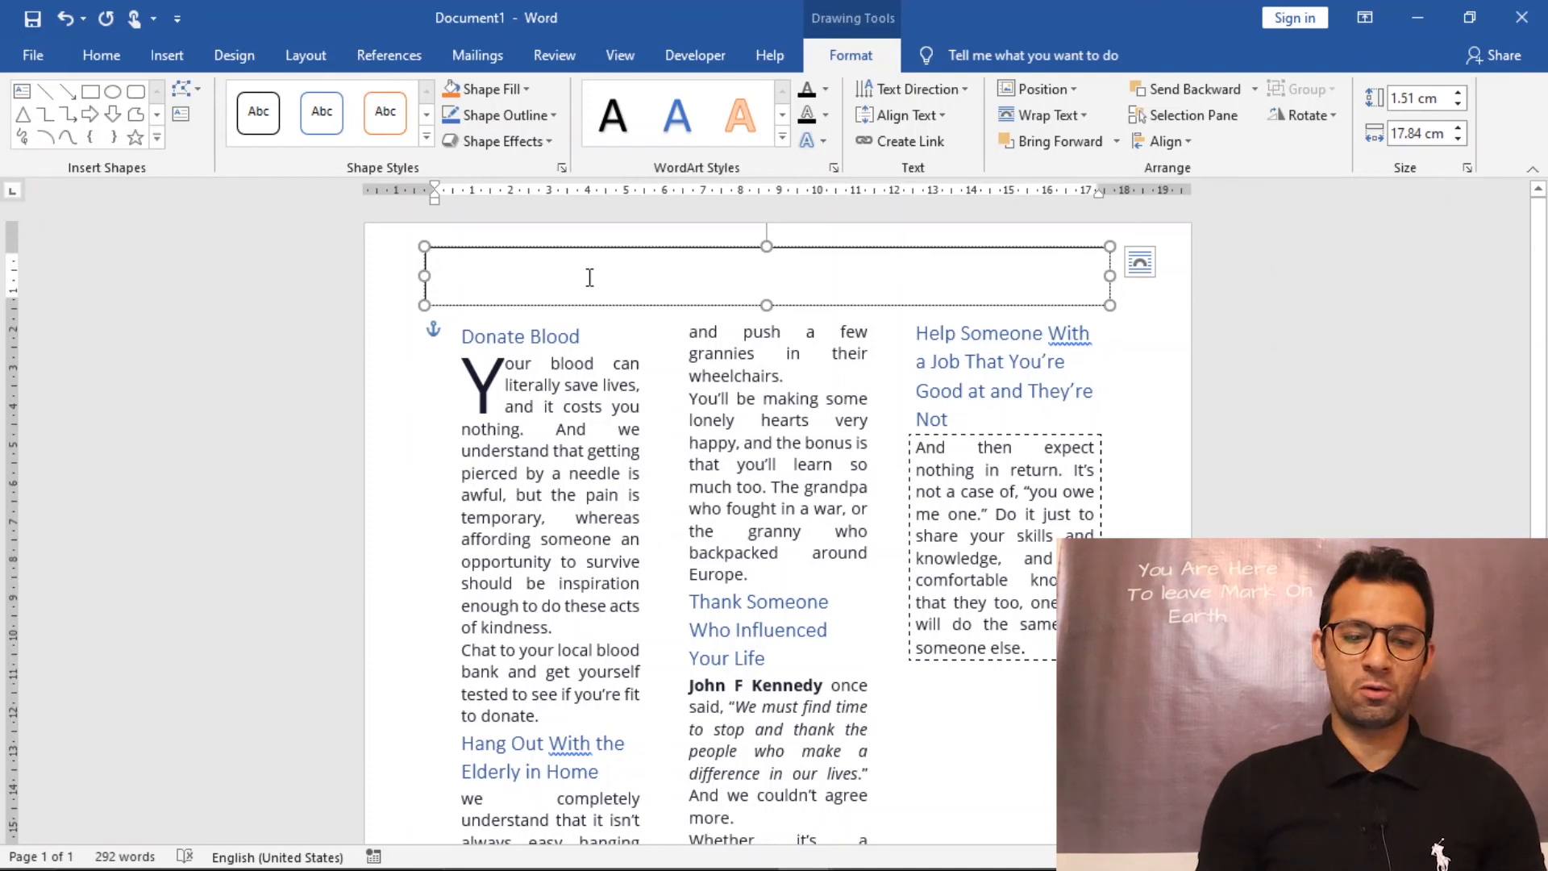
{"action": "key", "text": "ctrl"}
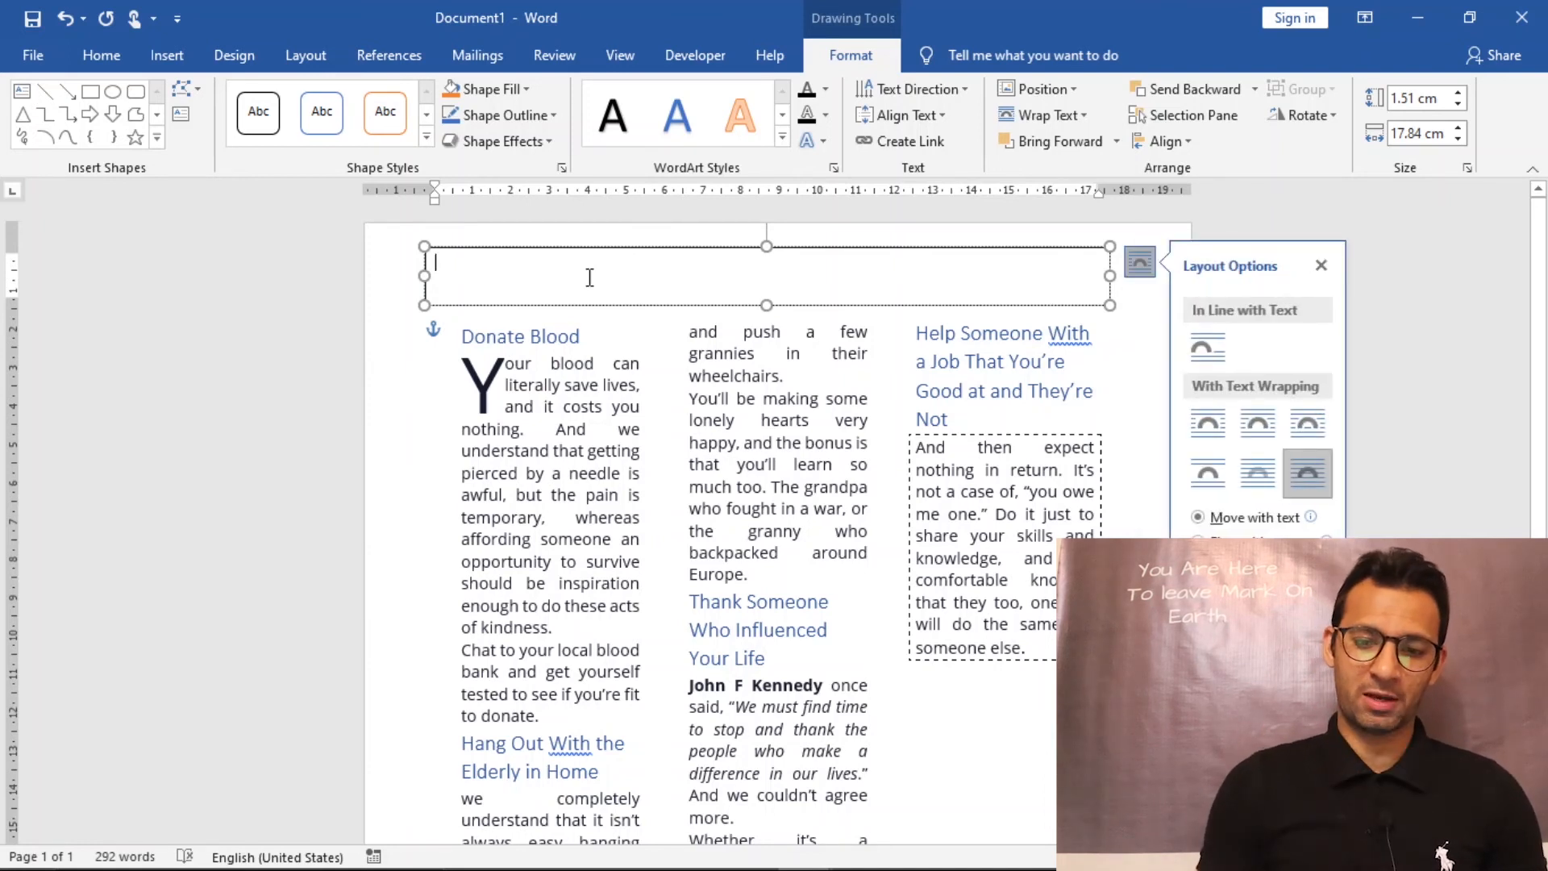
- Copy the title "Contributions You Can Do To Make This World A Happy Place" from the assignment document into the new document's text box
{"action": "mouse_move", "coordinate": [812, 861]}
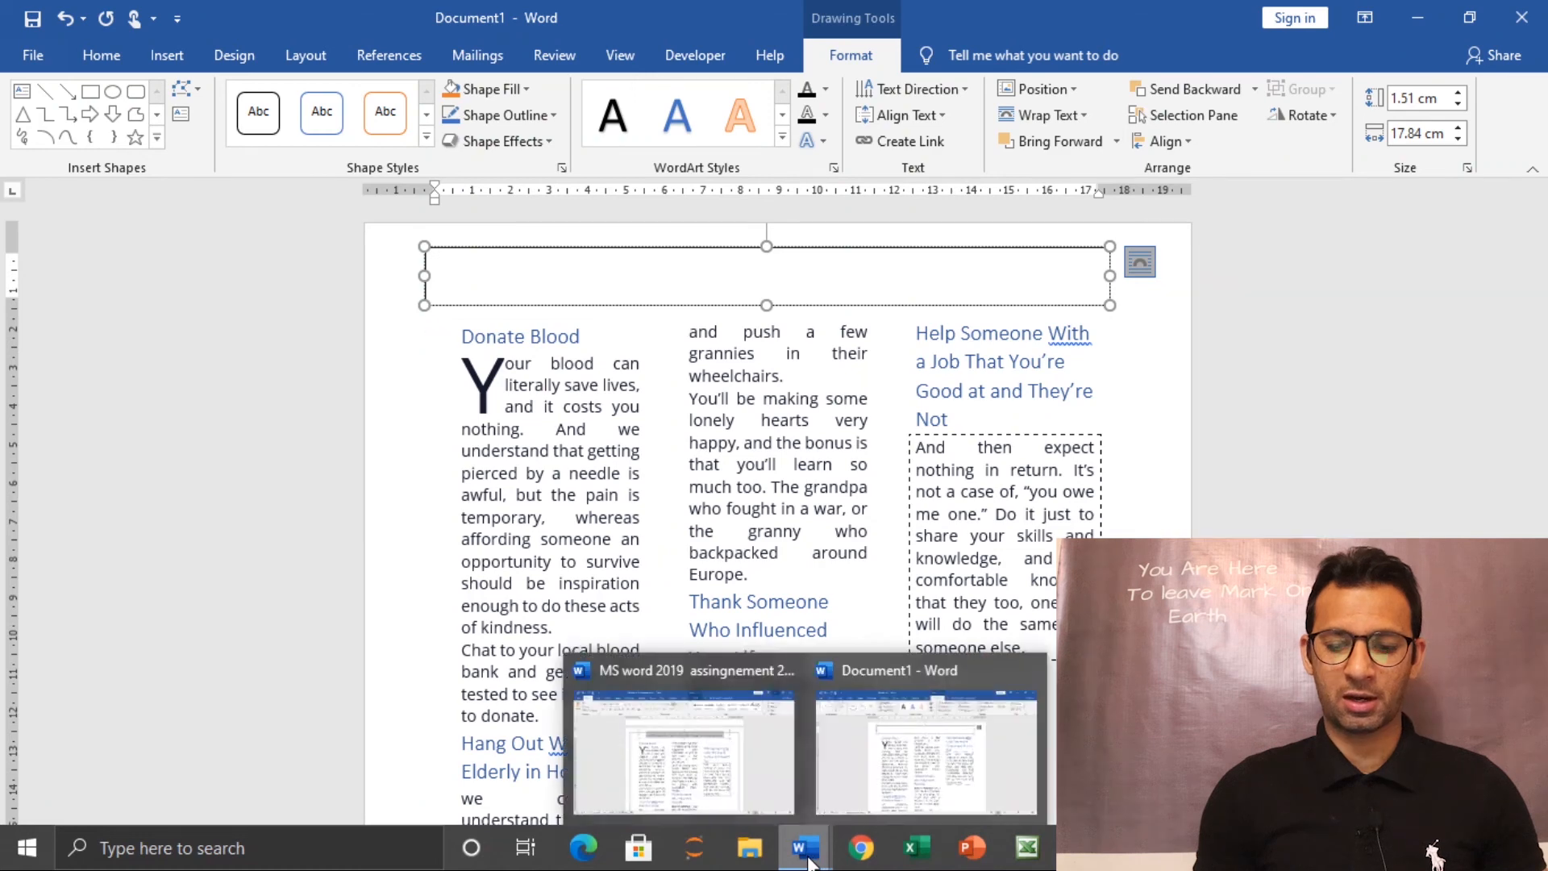
{"action": "left_click", "coordinate": [629, 746]}
{"action": "left_click", "coordinate": [1054, 317]}
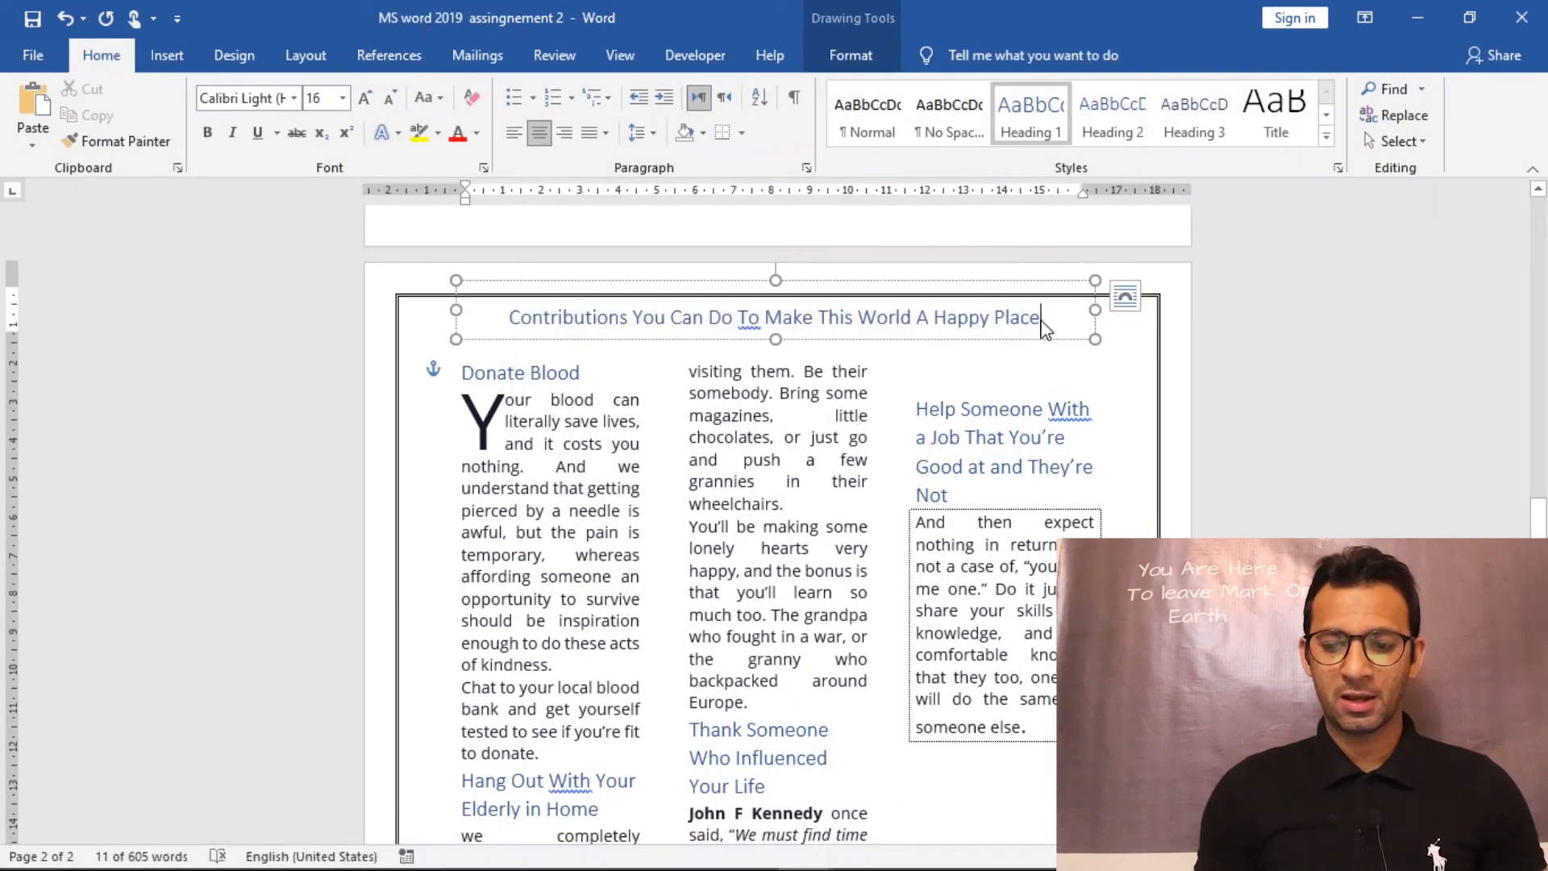
{"action": "left_click_drag", "start_coordinate": [1056, 316], "coordinate": [574, 310]}
{"action": "key", "text": "ctrl+c"}
{"action": "right_click", "coordinate": [575, 313]}
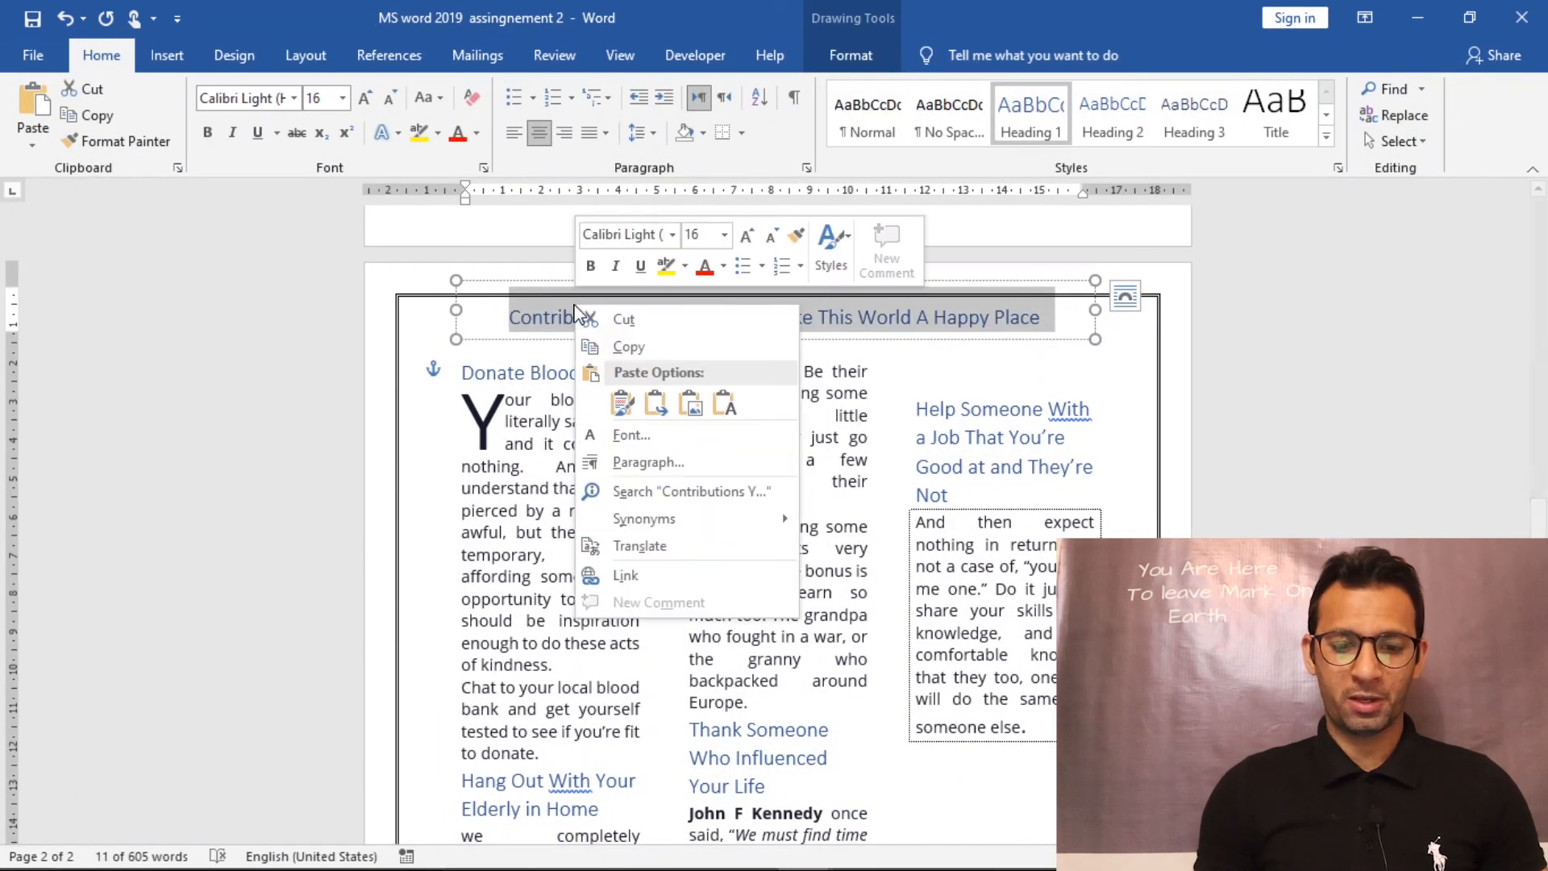
{"action": "left_click", "coordinate": [613, 344]}
{"action": "mouse_move", "coordinate": [831, 867]}
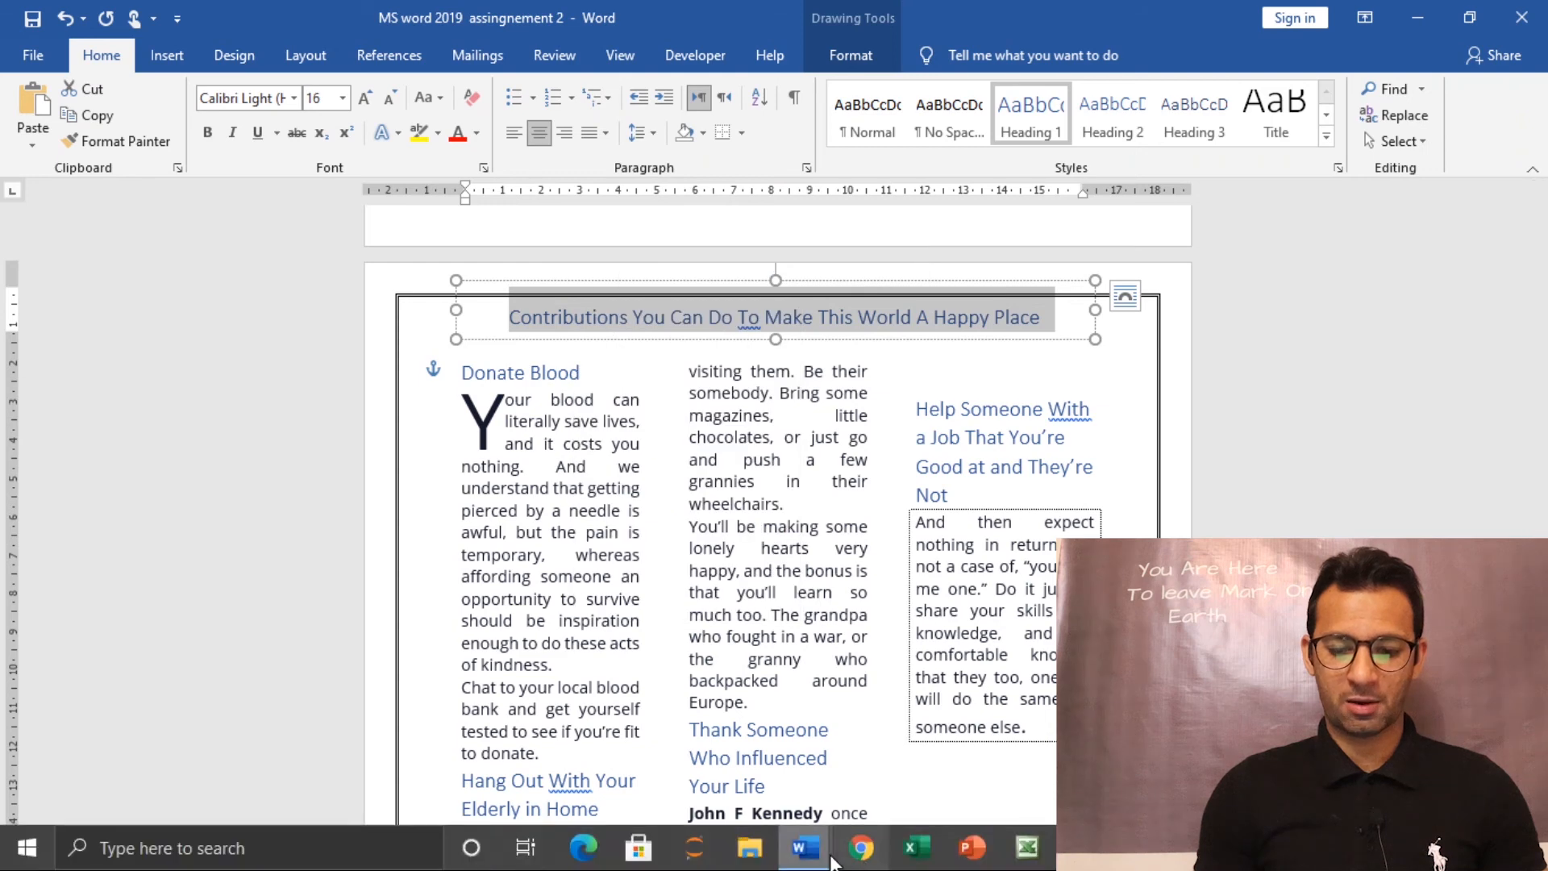
{"action": "left_click", "coordinate": [927, 730]}
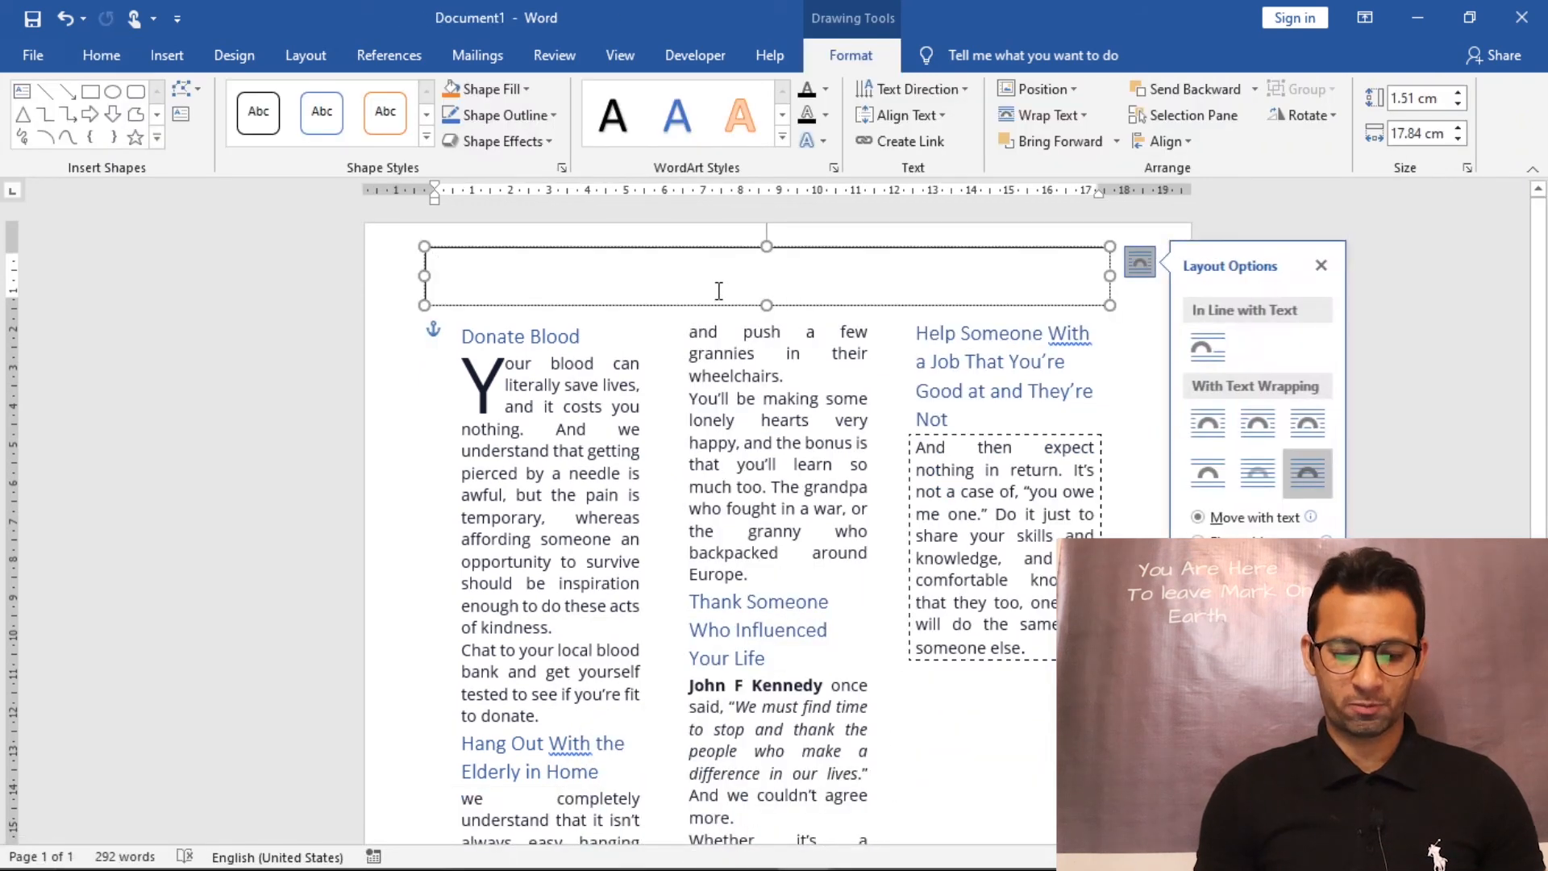
{"action": "key", "text": "ctrl+v"}
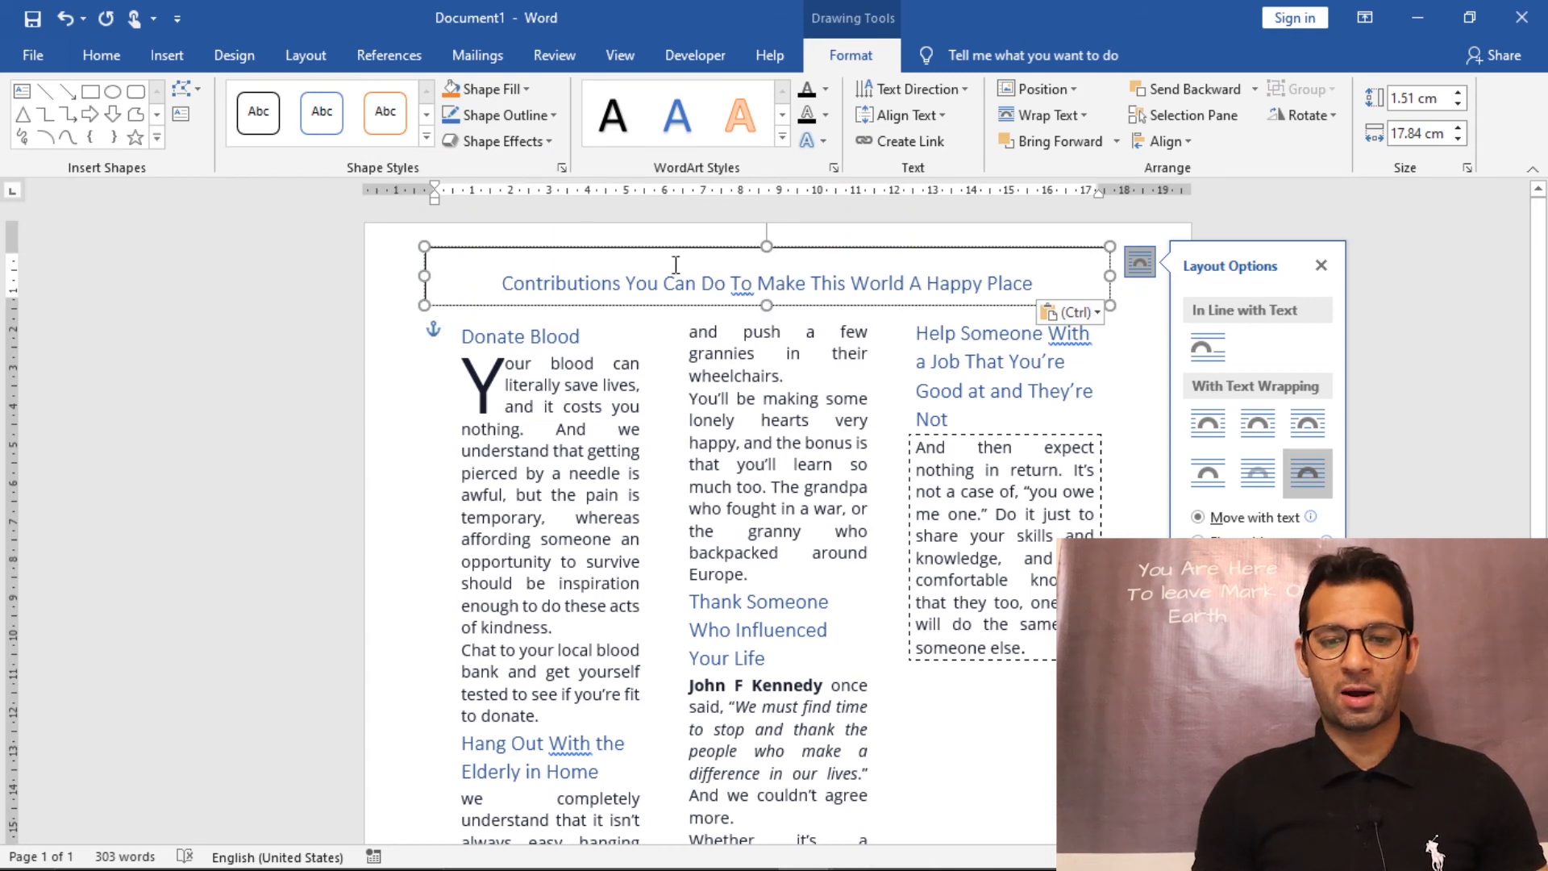
- Set the font size of the title in the text box to 20
{"action": "left_click_drag", "start_coordinate": [1040, 277], "coordinate": [502, 282]}
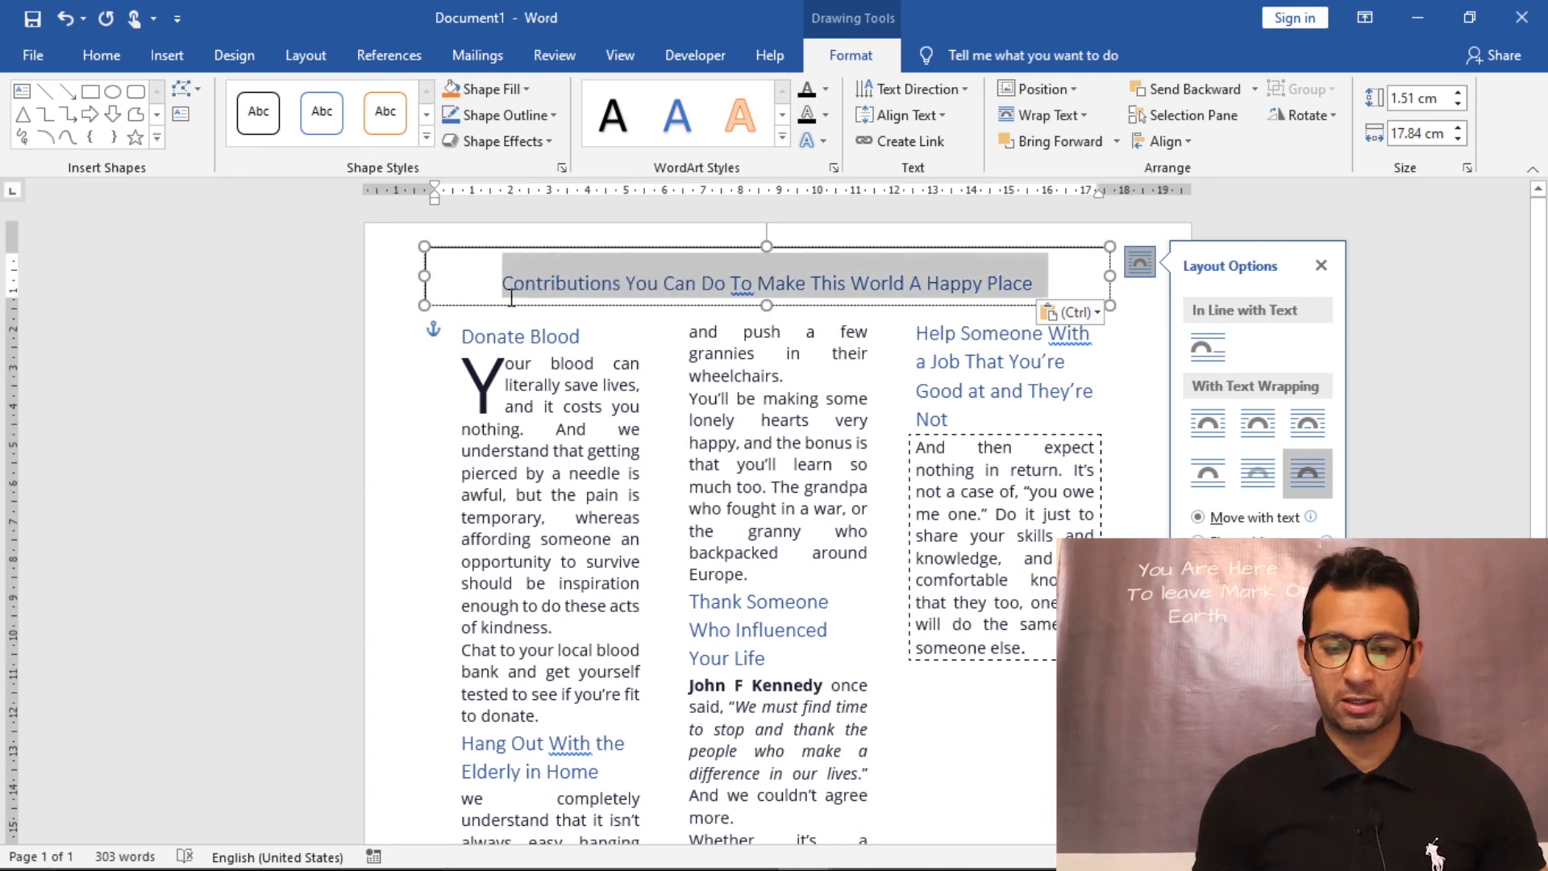
{"action": "left_click", "coordinate": [101, 55]}
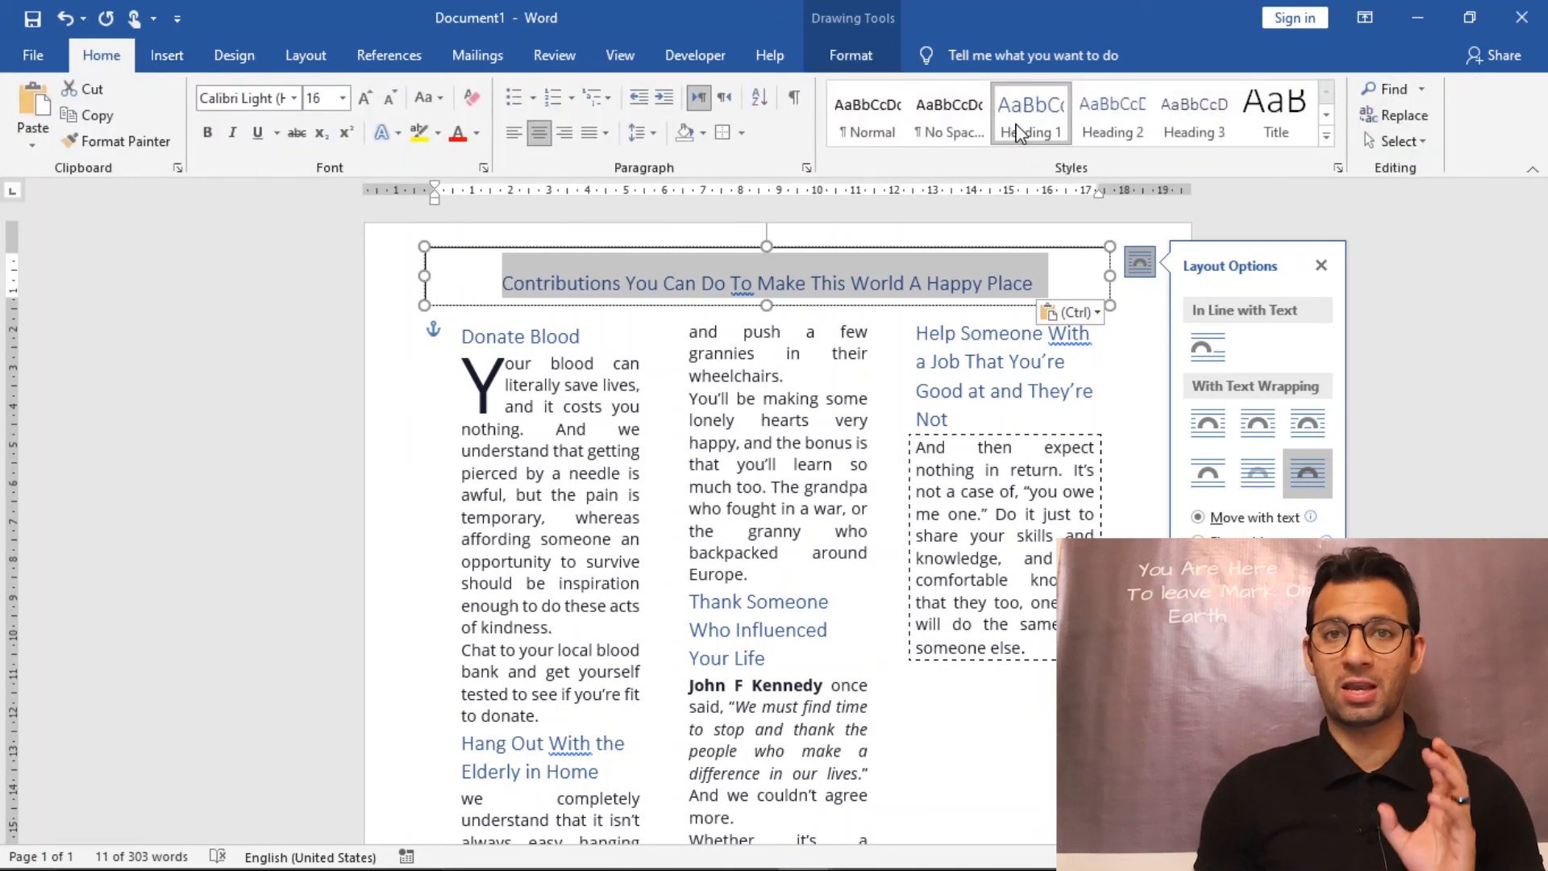
{"action": "left_click", "coordinate": [343, 101]}
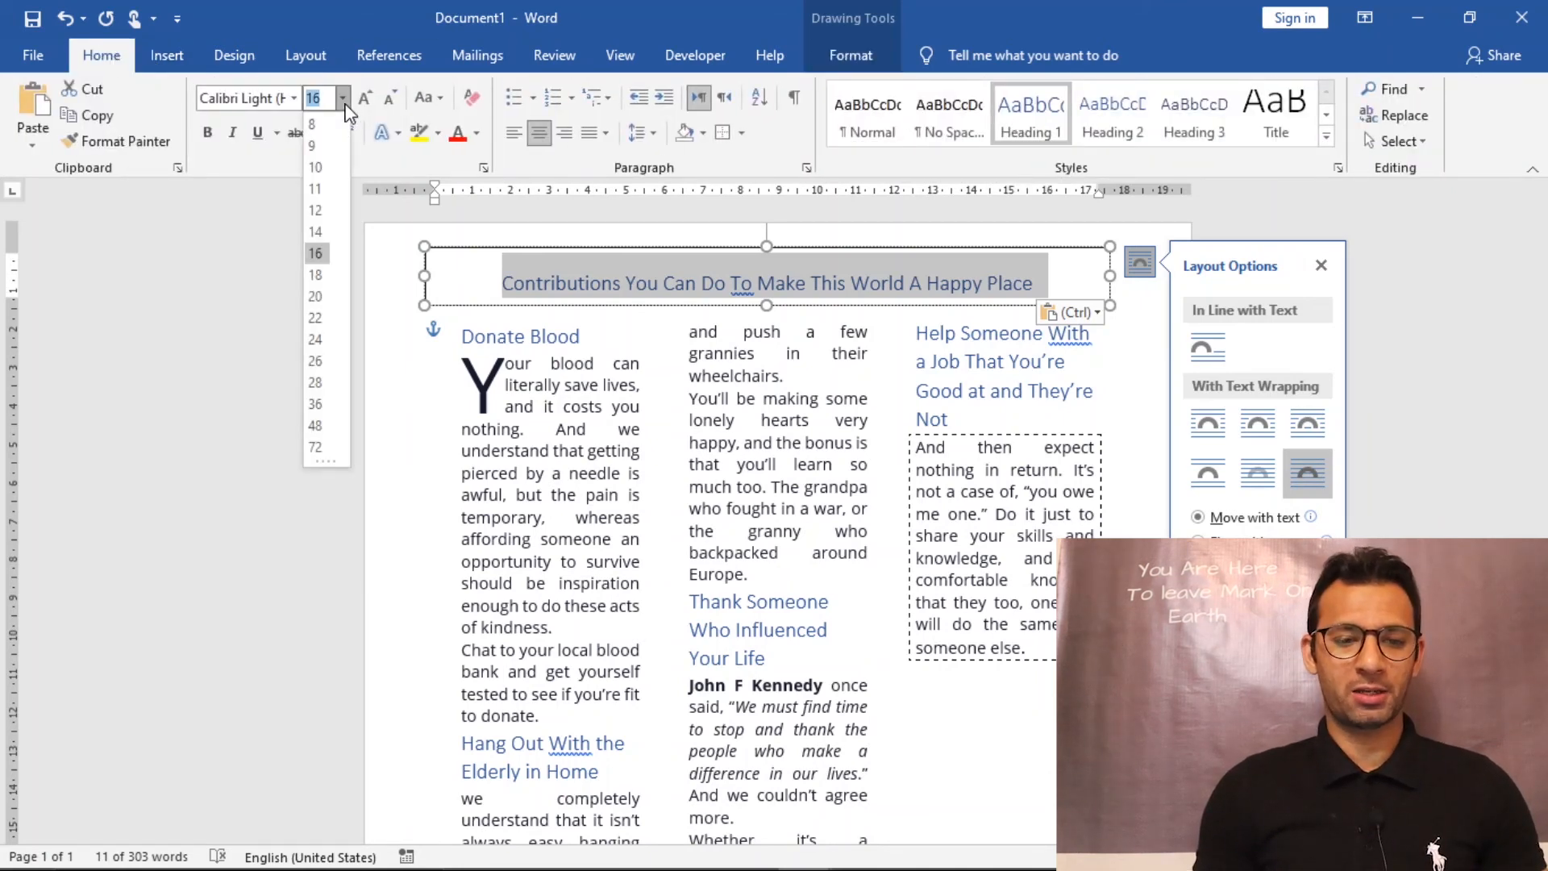
{"action": "left_click", "coordinate": [316, 297]}
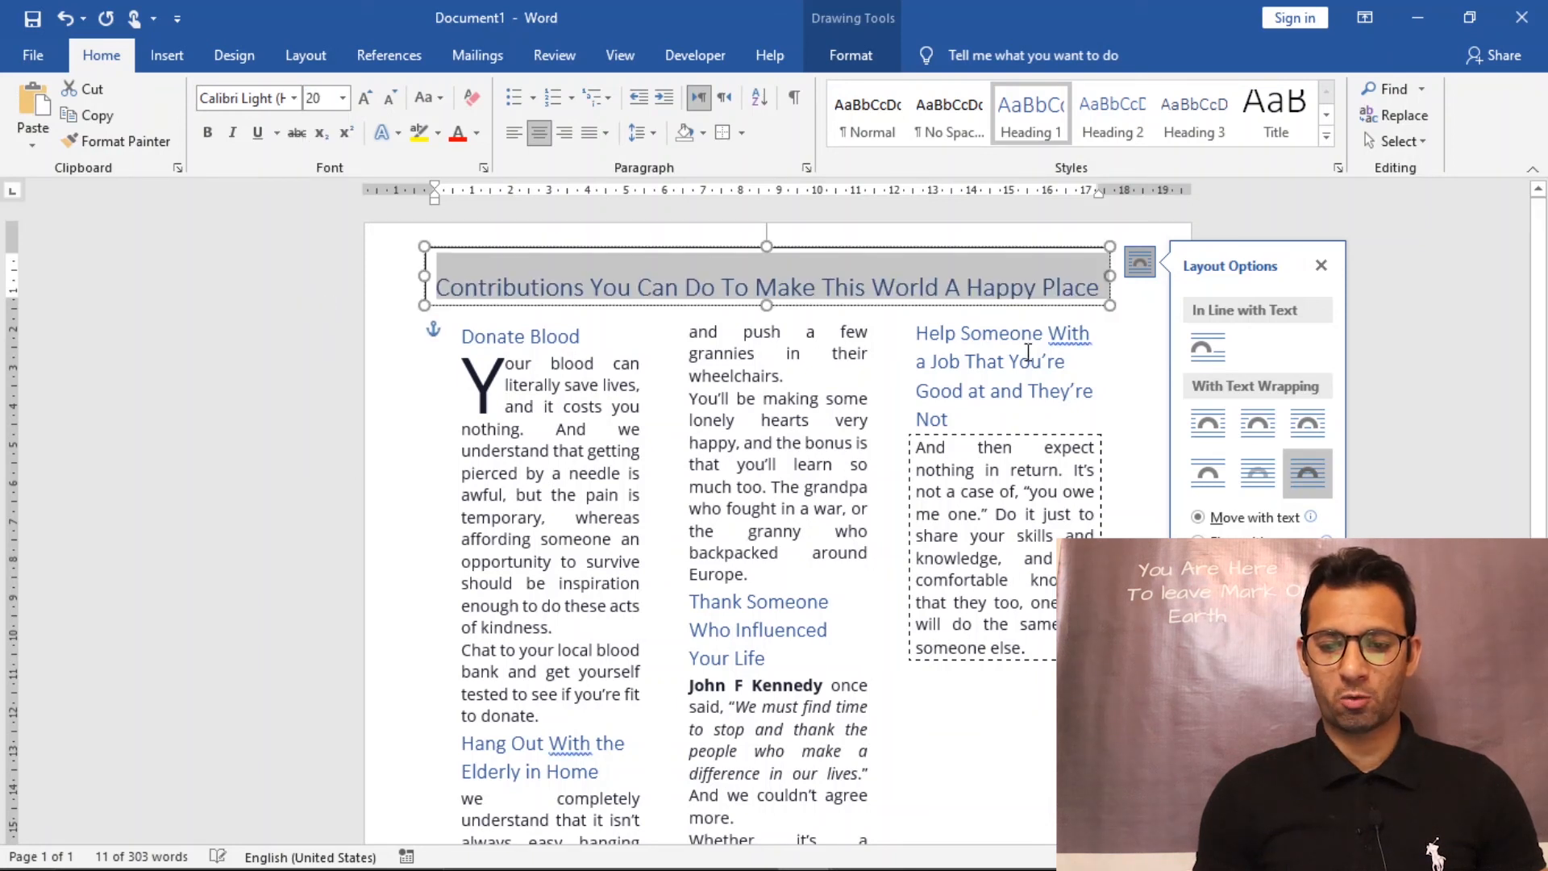
{"action": "left_click", "coordinate": [883, 322]}
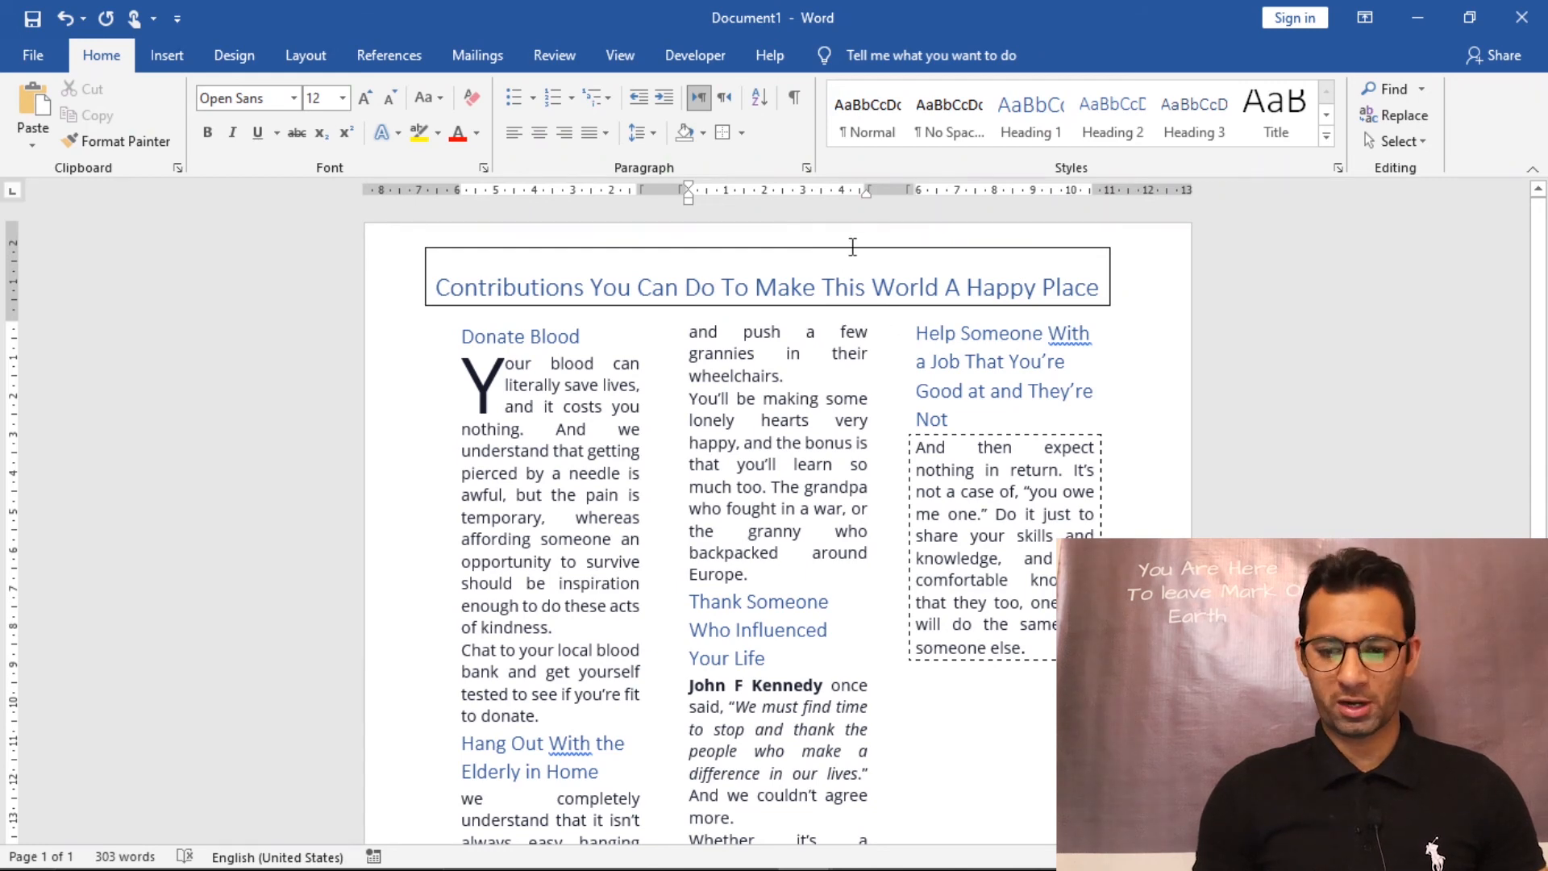
{"action": "scroll", "coordinate": [1169, 413], "scroll_direction": "down", "scroll_amount": 6}
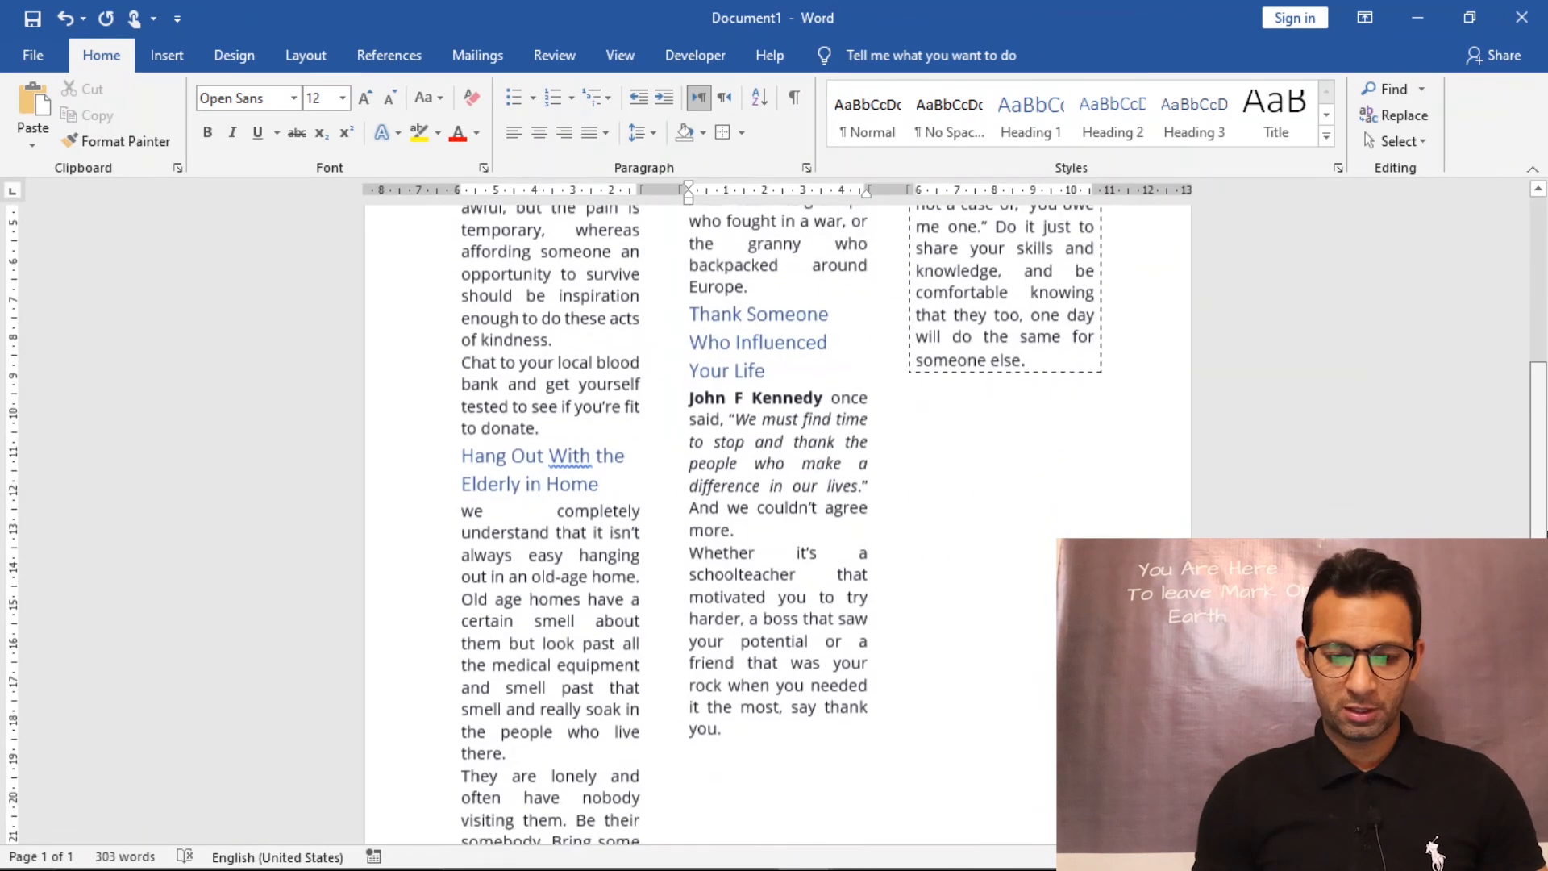
{"action": "scroll", "coordinate": [1532, 362], "scroll_direction": "up", "scroll_amount": 6}
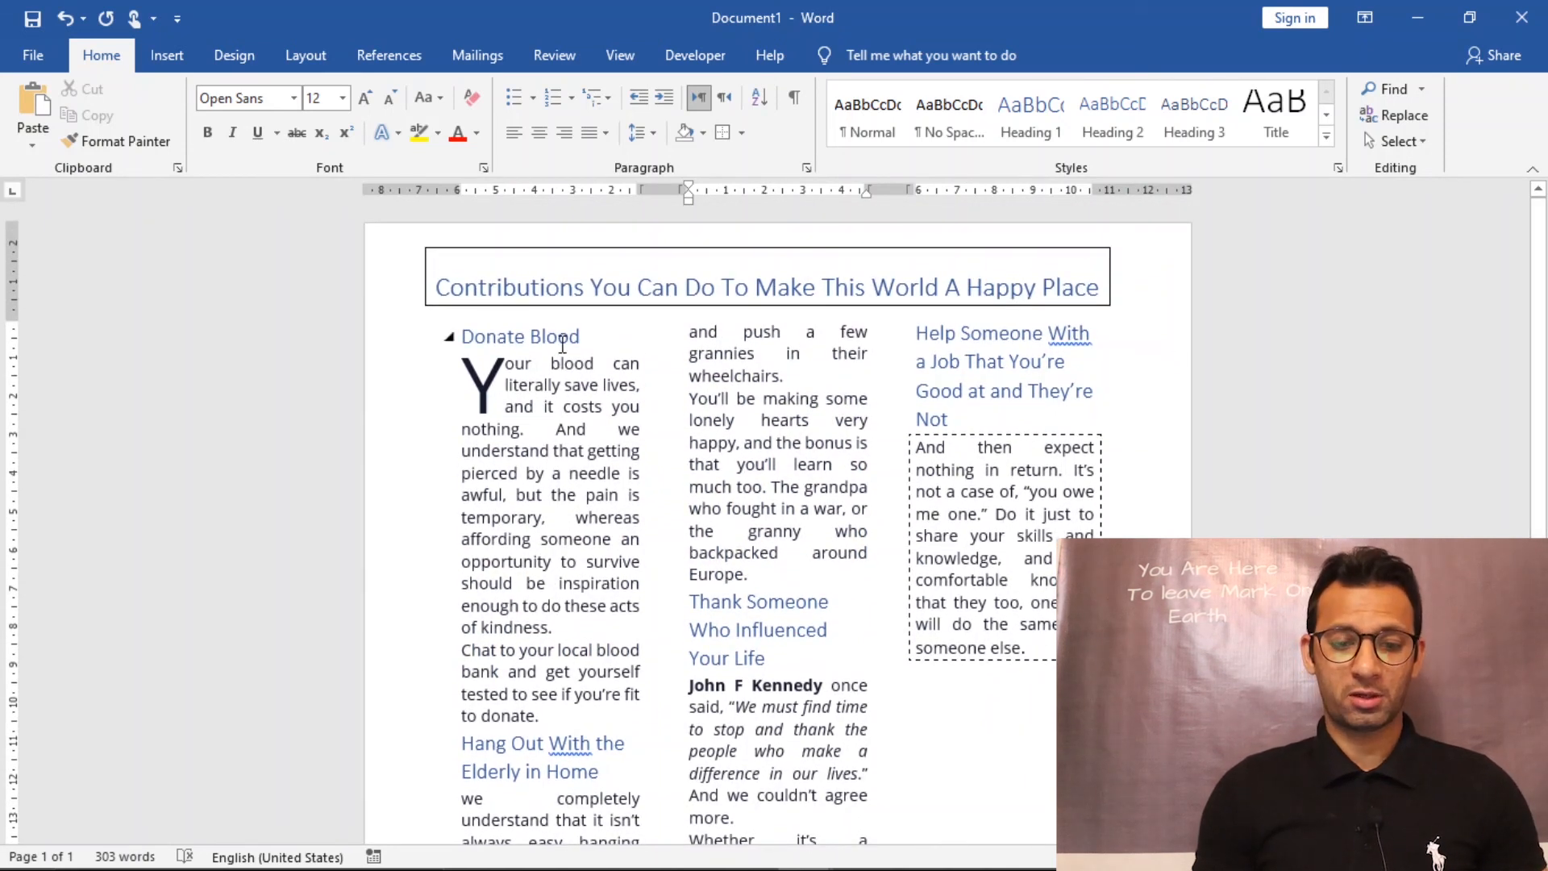
- Review the finished page in the print preview and compare it with the original assignment document
{"action": "left_click", "coordinate": [52, 50]}
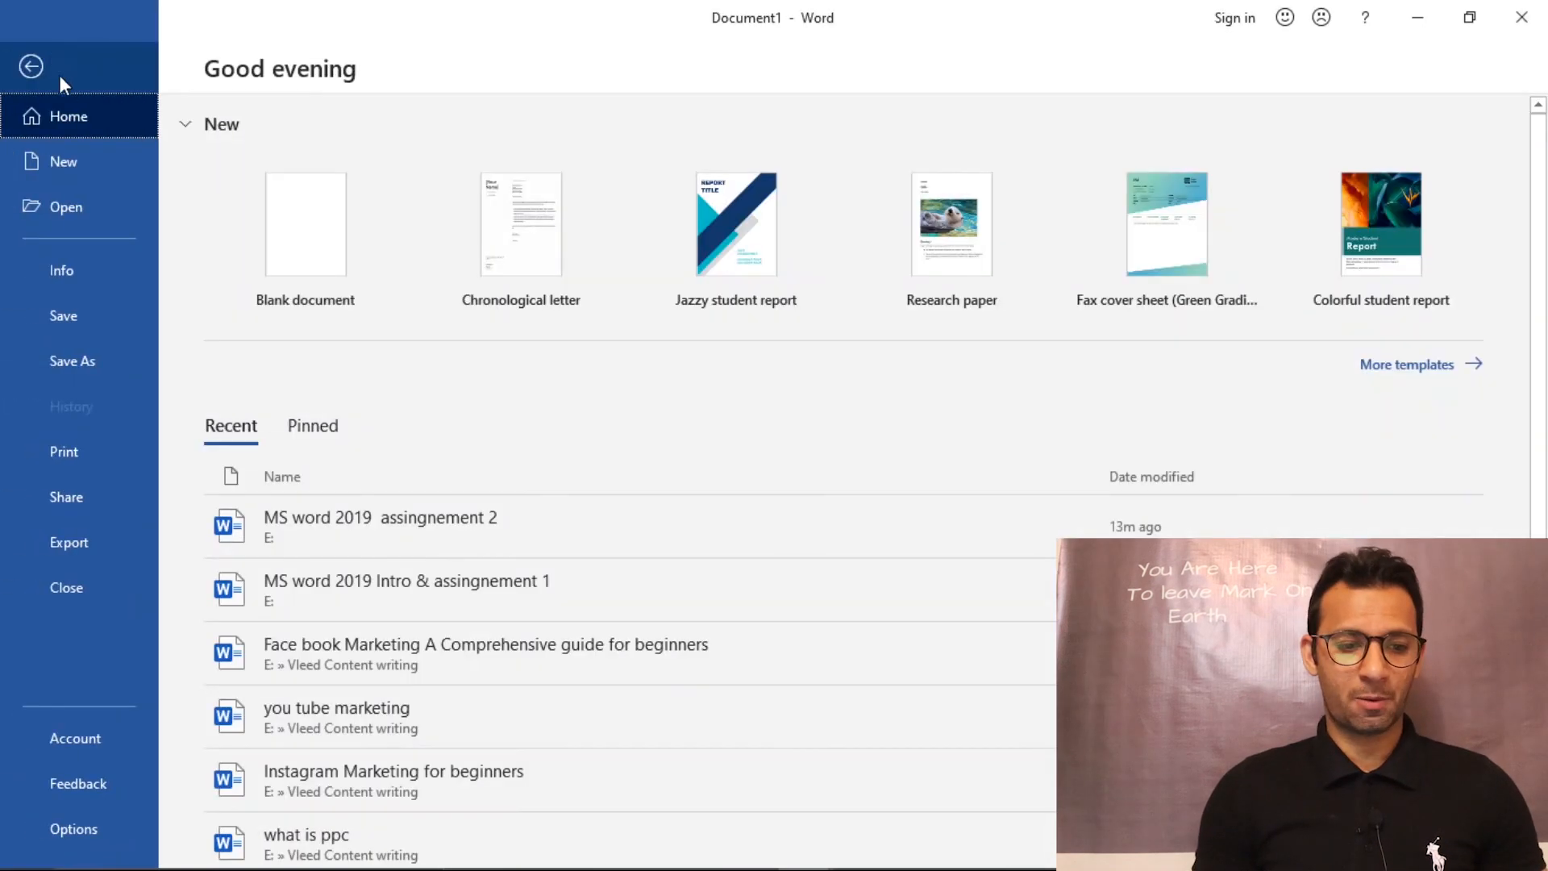
{"action": "left_click", "coordinate": [105, 466]}
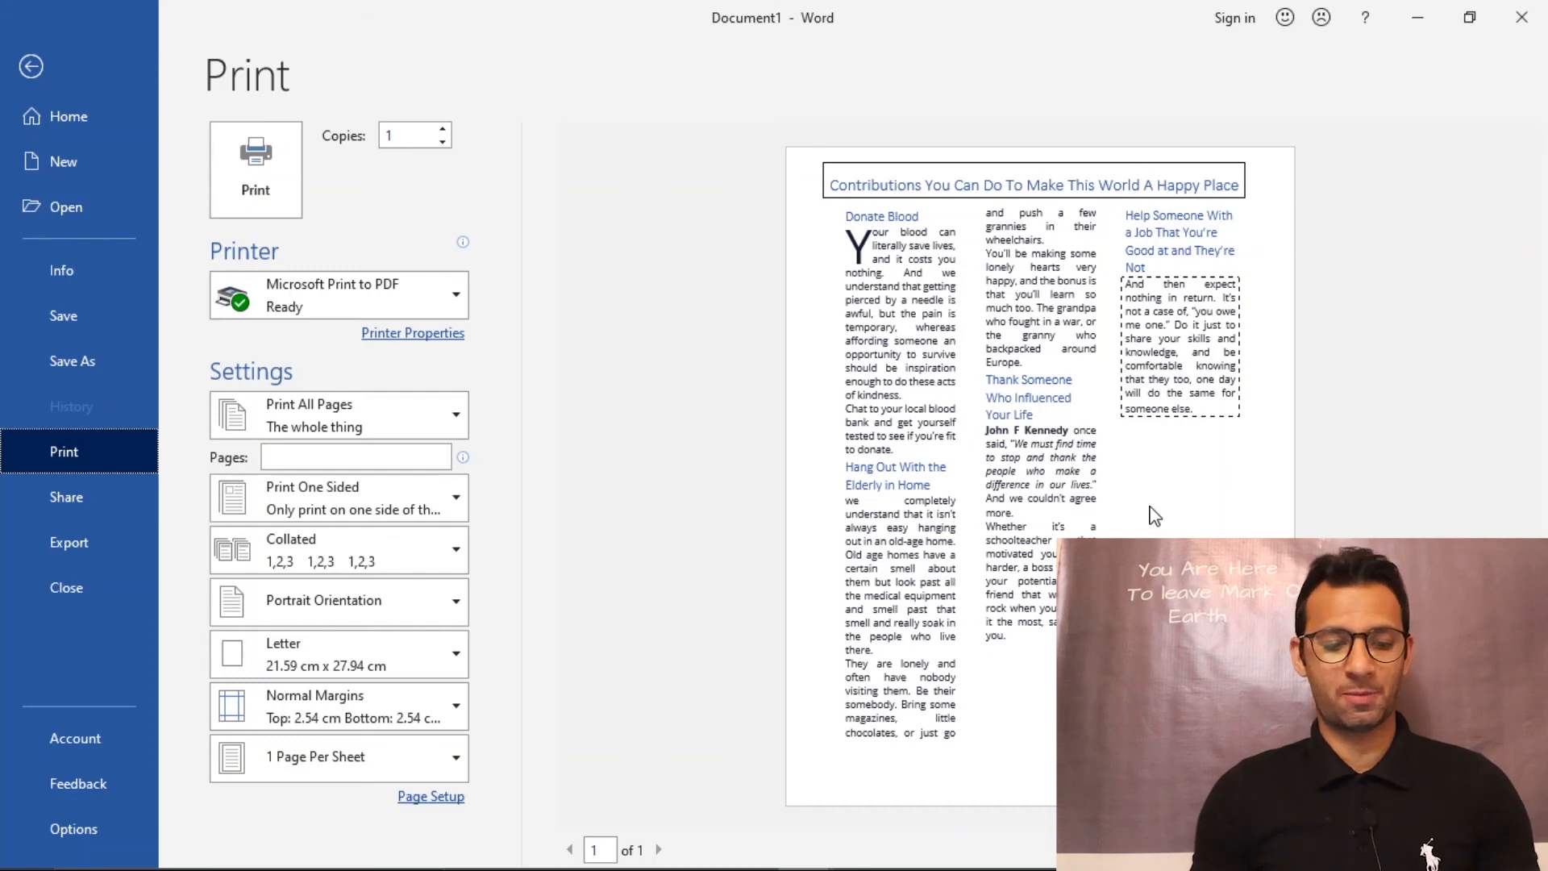
{"action": "key", "text": "Escape"}
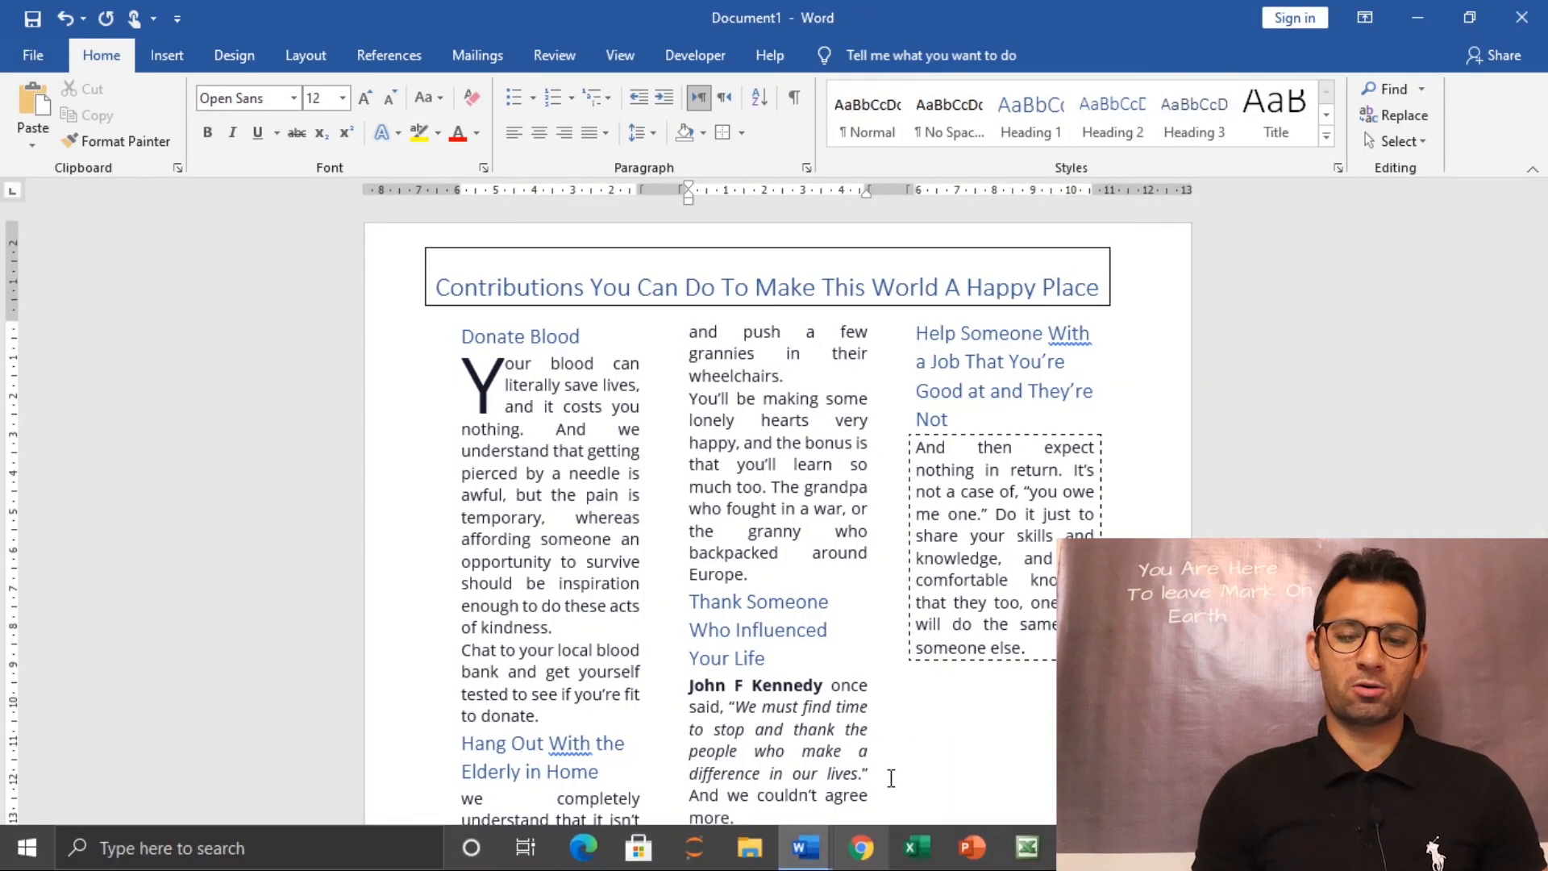
{"action": "mouse_move", "coordinate": [805, 847]}
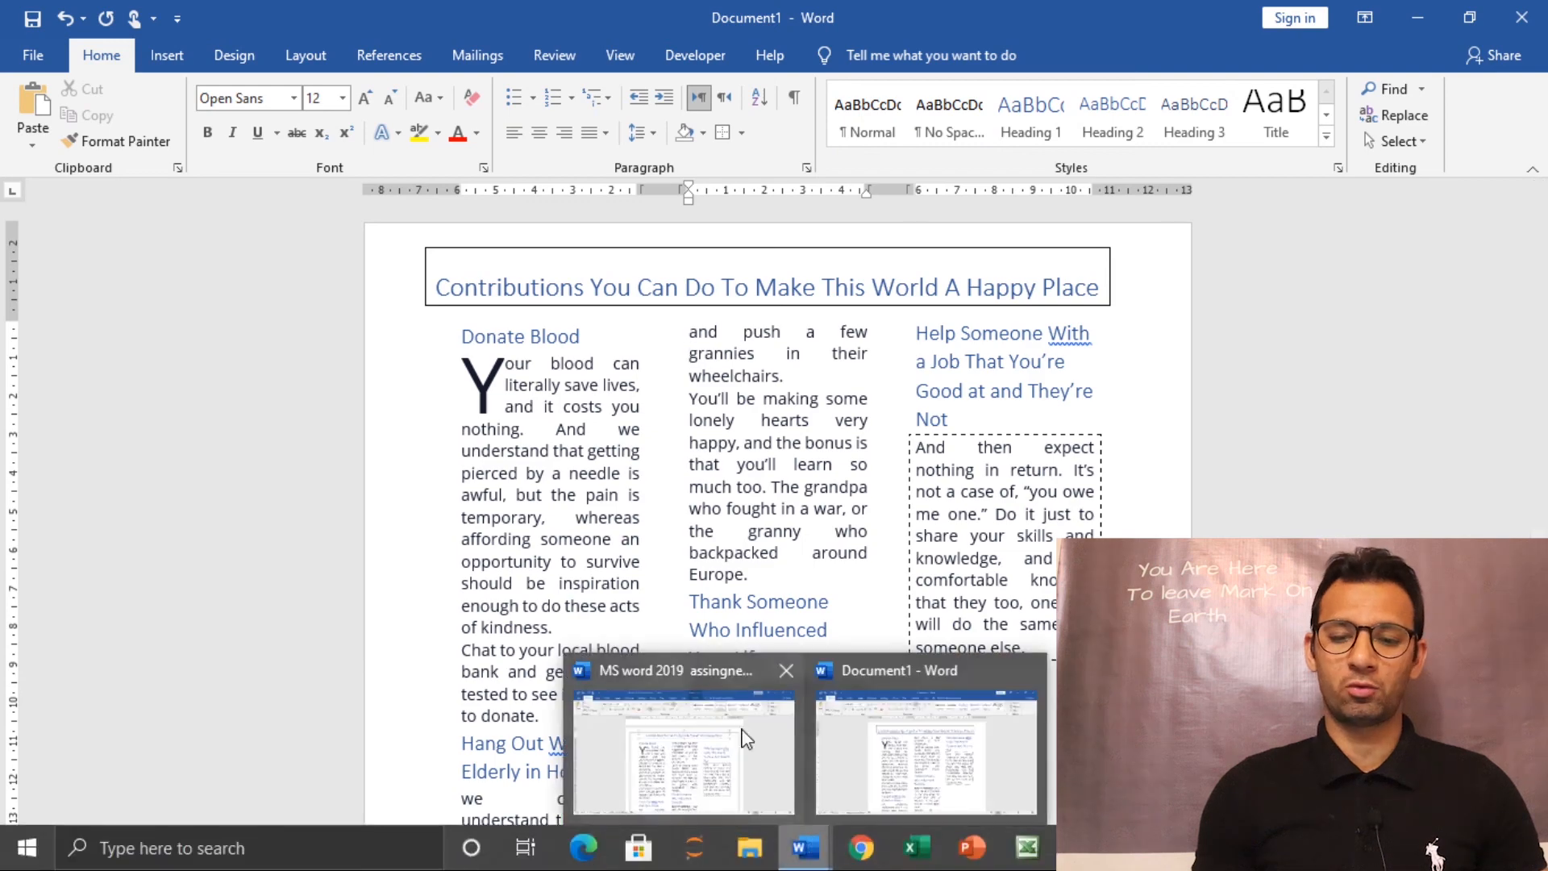
{"action": "left_click", "coordinate": [739, 738]}
{"action": "left_click_drag", "start_coordinate": [1541, 566], "coordinate": [1547, 292]}
{"action": "key", "text": "alt+Tab"}
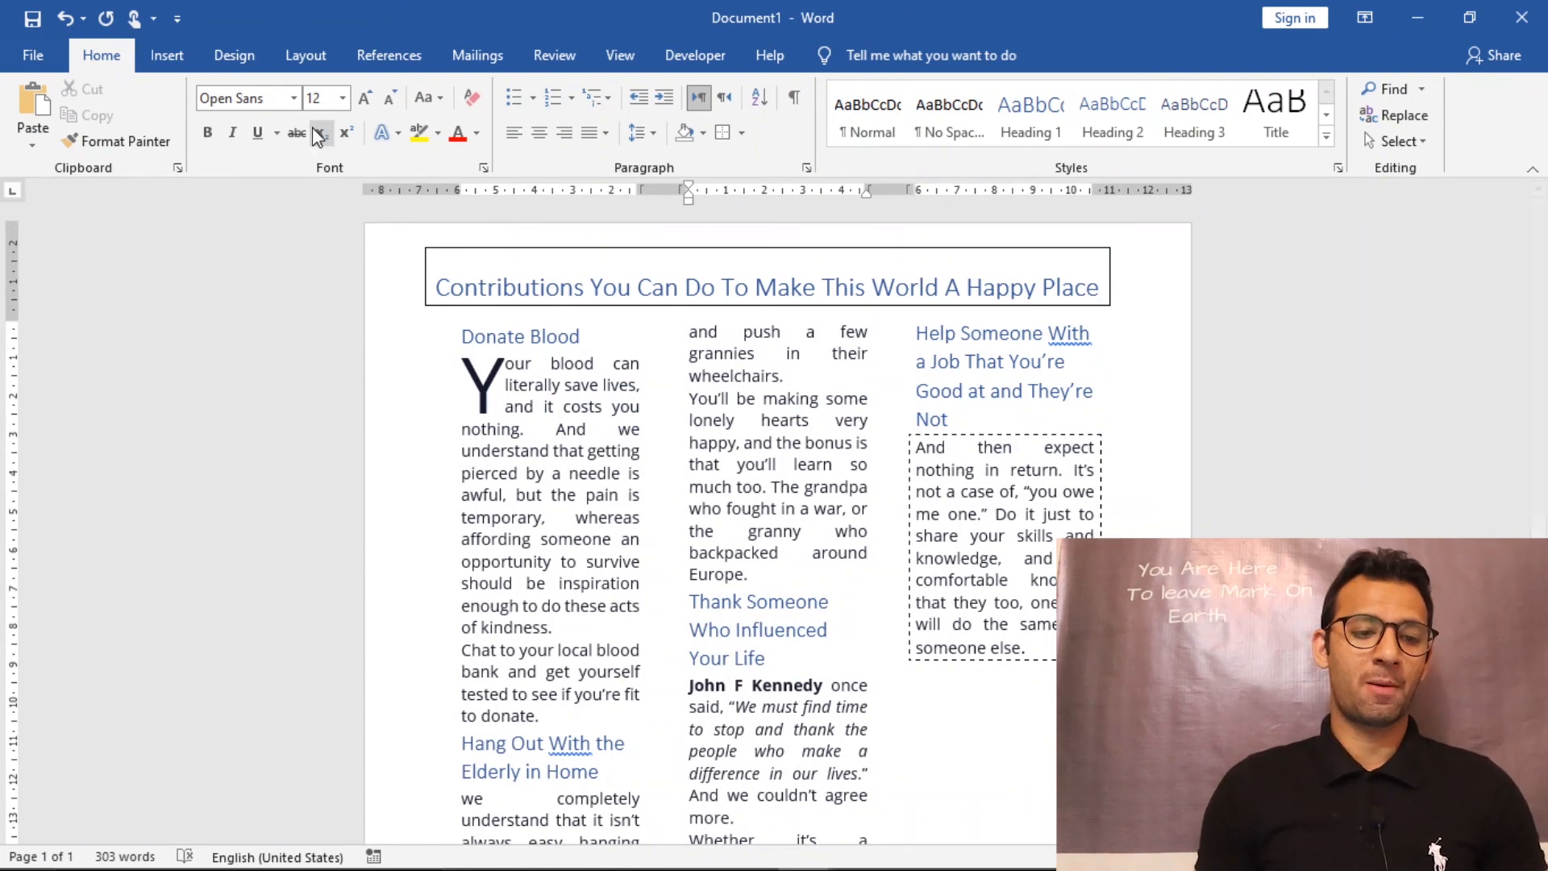
- Save the new document on the E: drive as a Word Document named "MS word 2019 assingnement 2 done"
{"action": "left_click", "coordinate": [42, 54]}
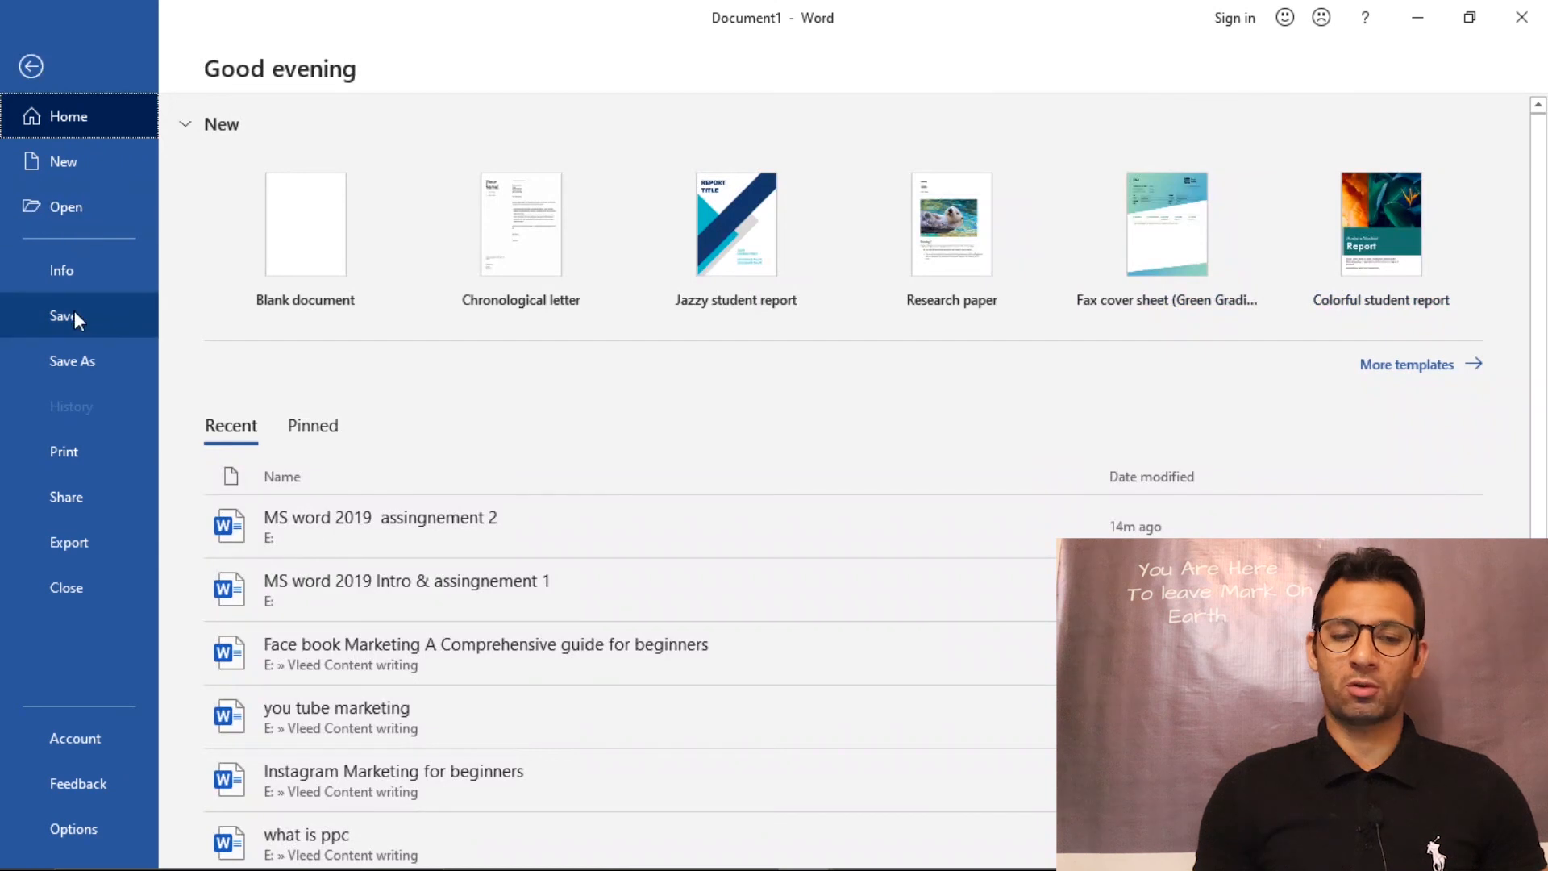
{"action": "left_click", "coordinate": [74, 313]}
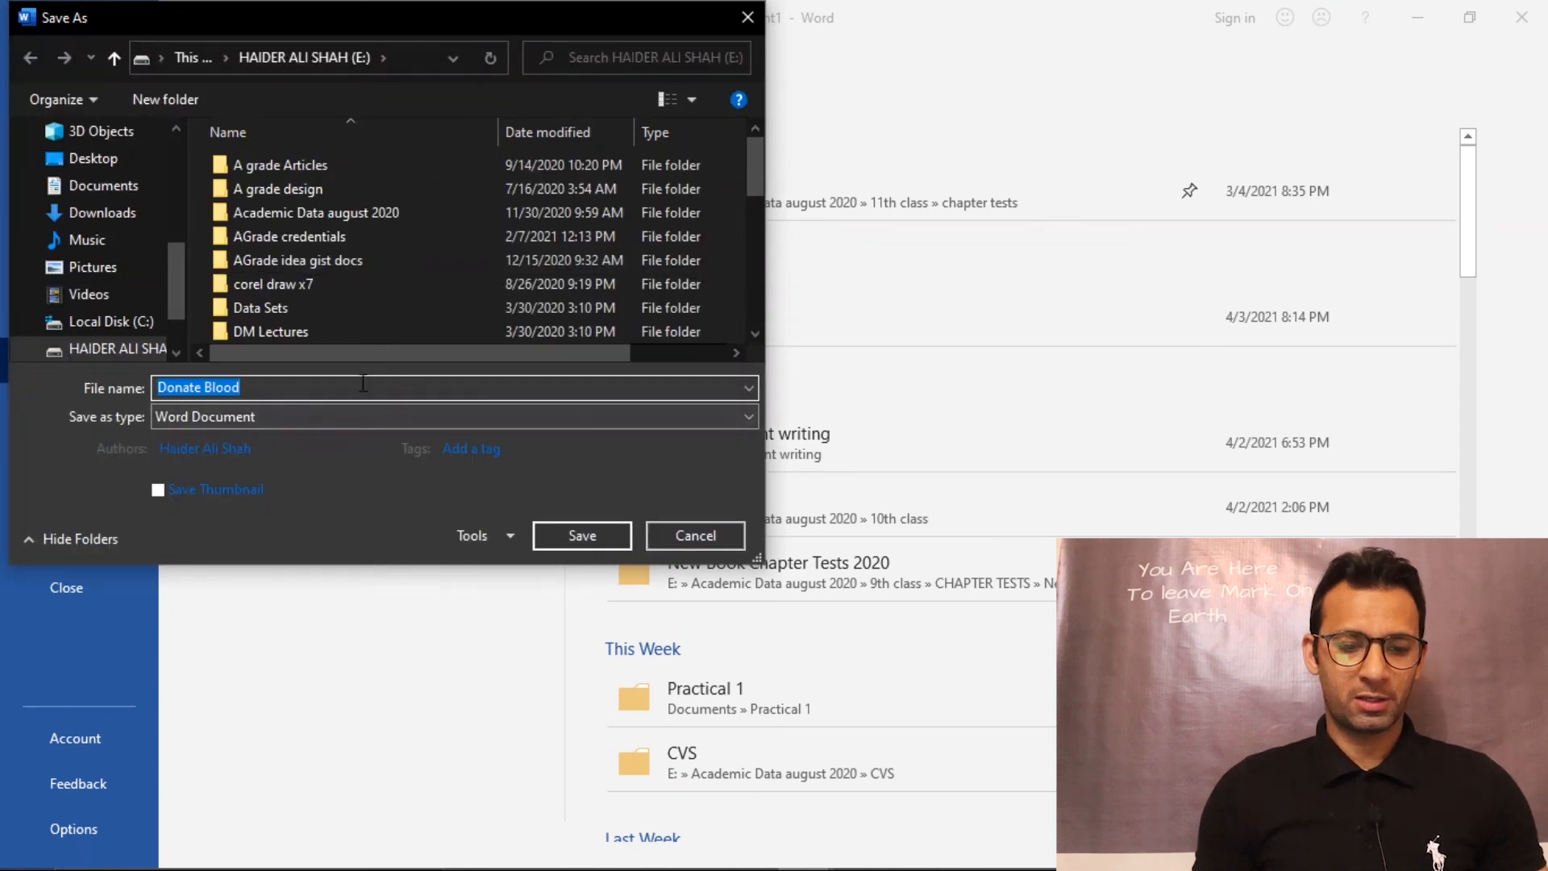
{"action": "left_click_drag", "start_coordinate": [752, 190], "coordinate": [762, 298]}
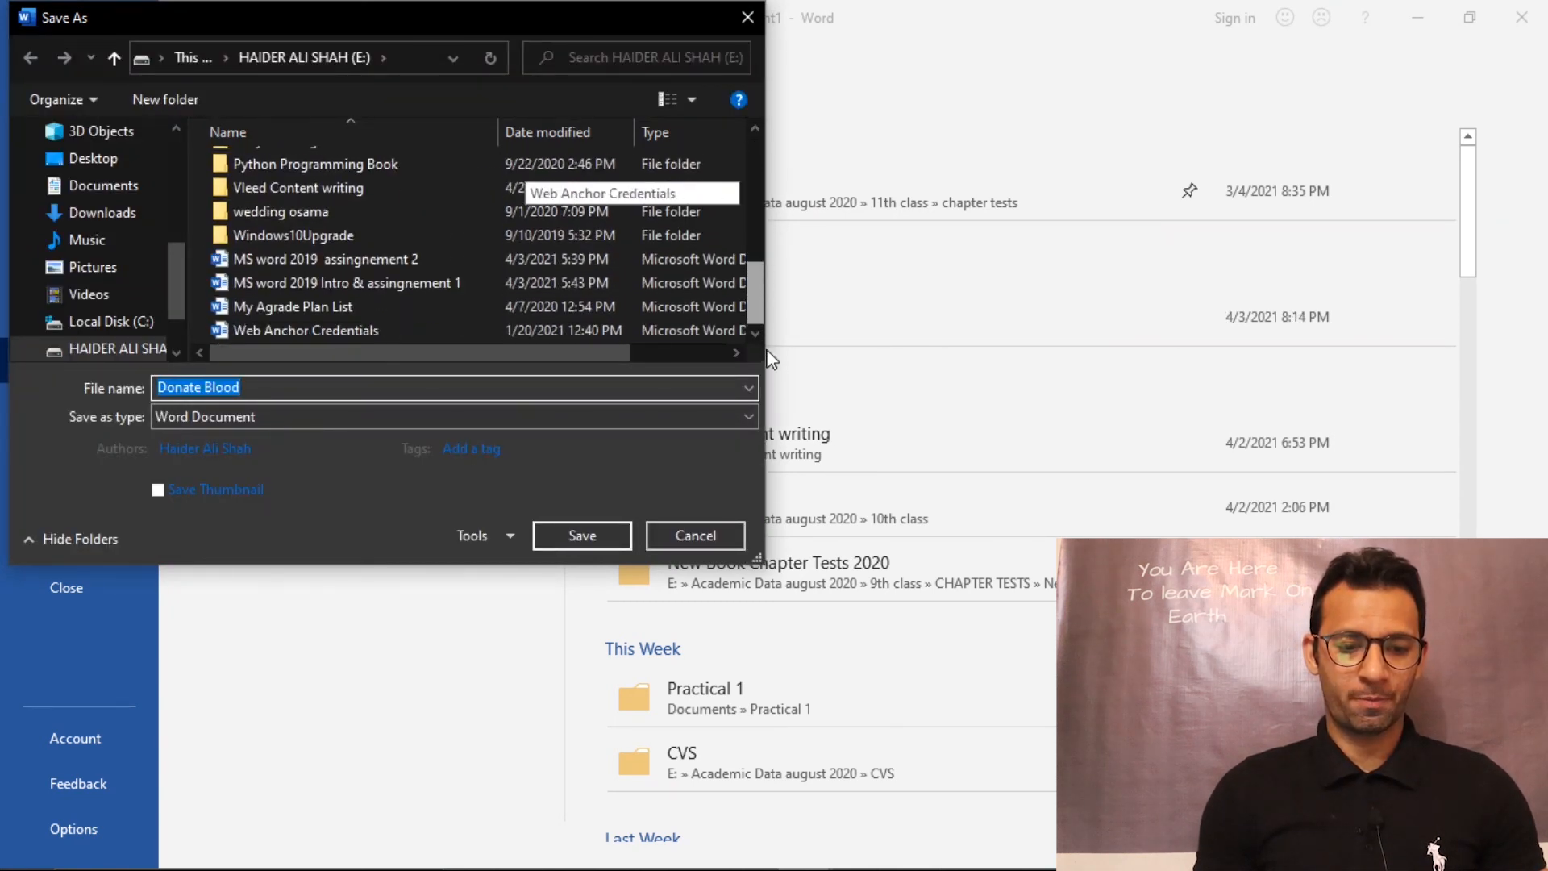
{"action": "left_click", "coordinate": [445, 269]}
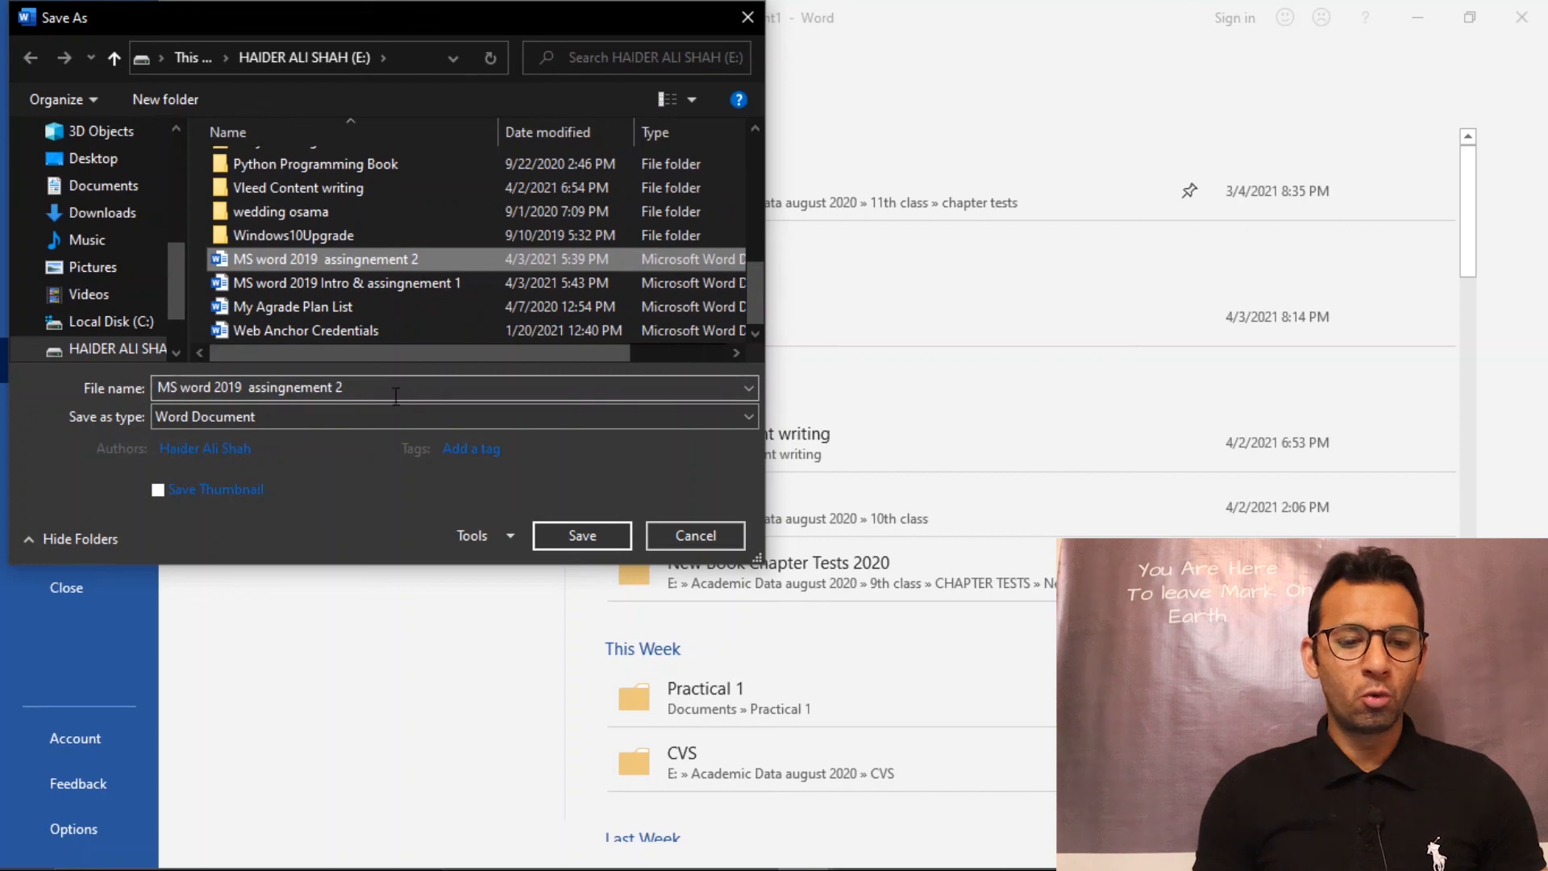
{"action": "left_click", "coordinate": [462, 390]}
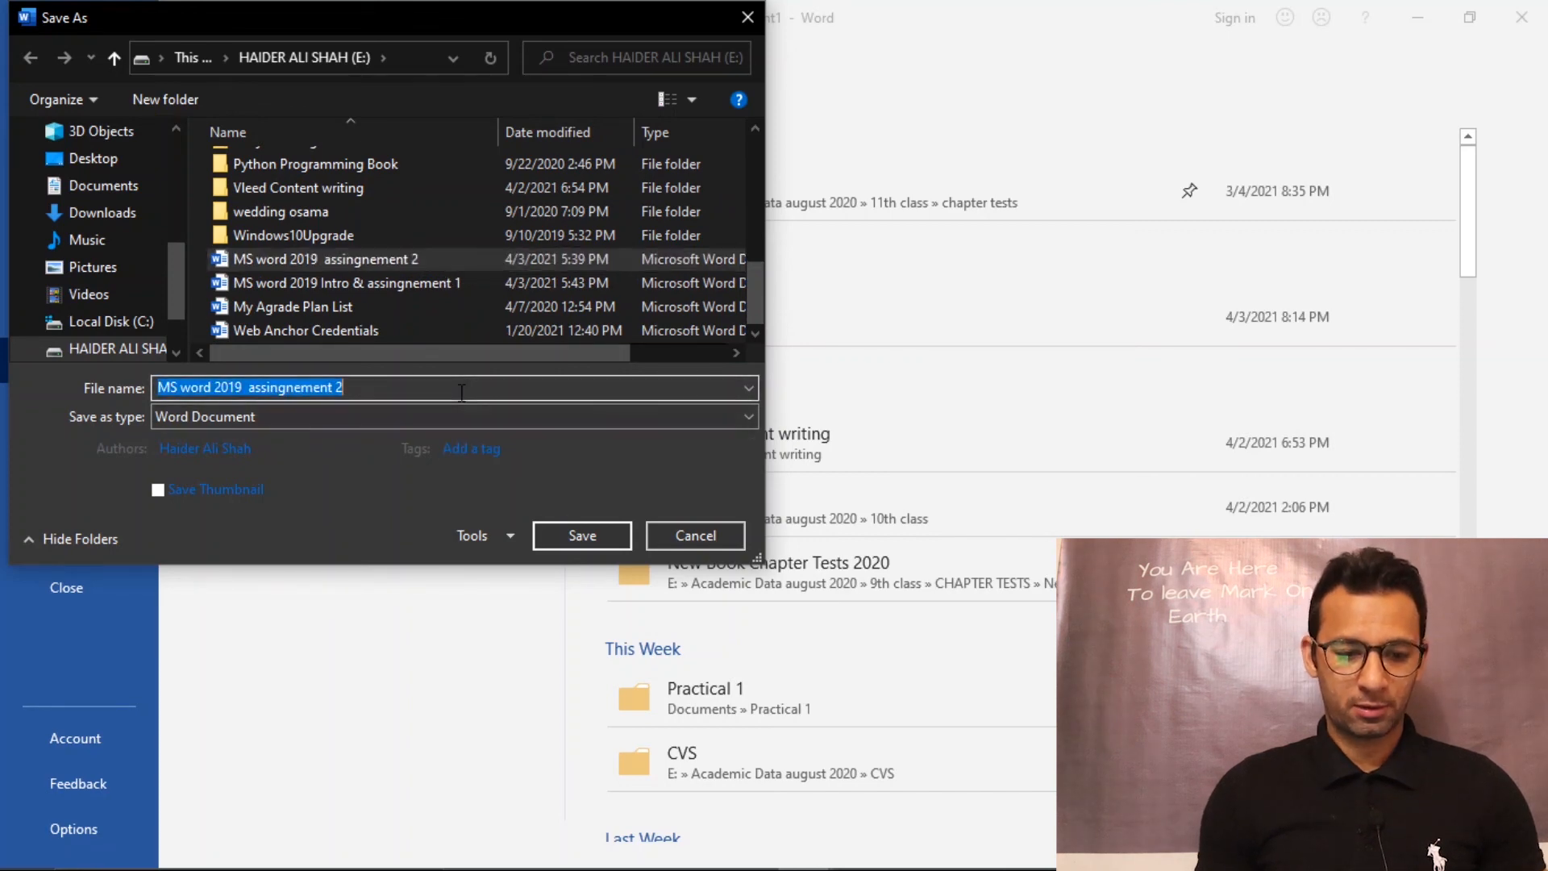
{"action": "left_click", "coordinate": [463, 390]}
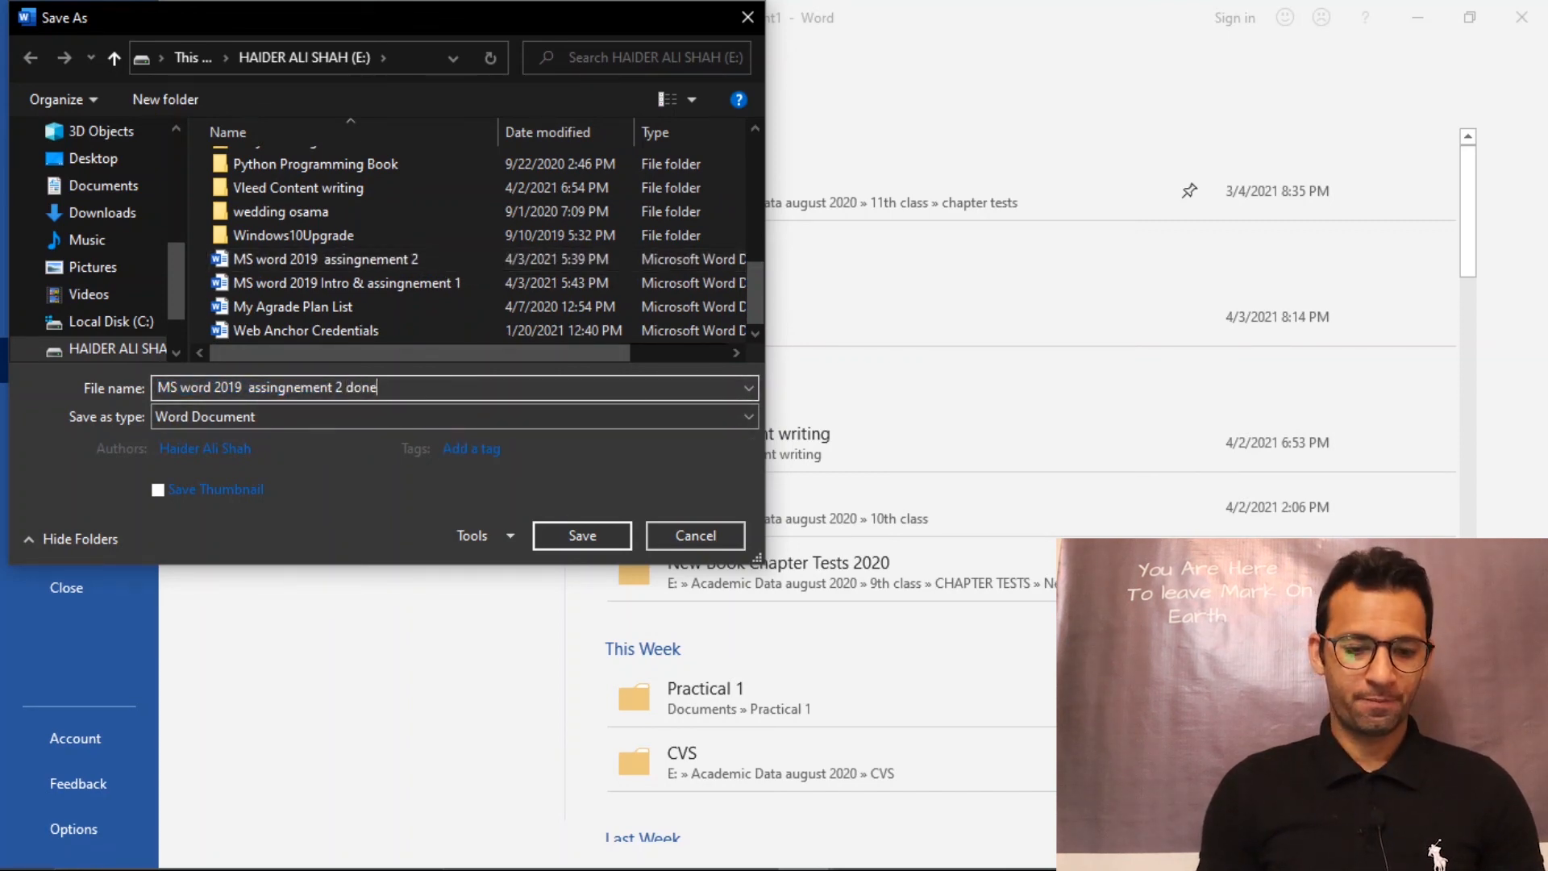
{"action": "key", "text": "Return"}
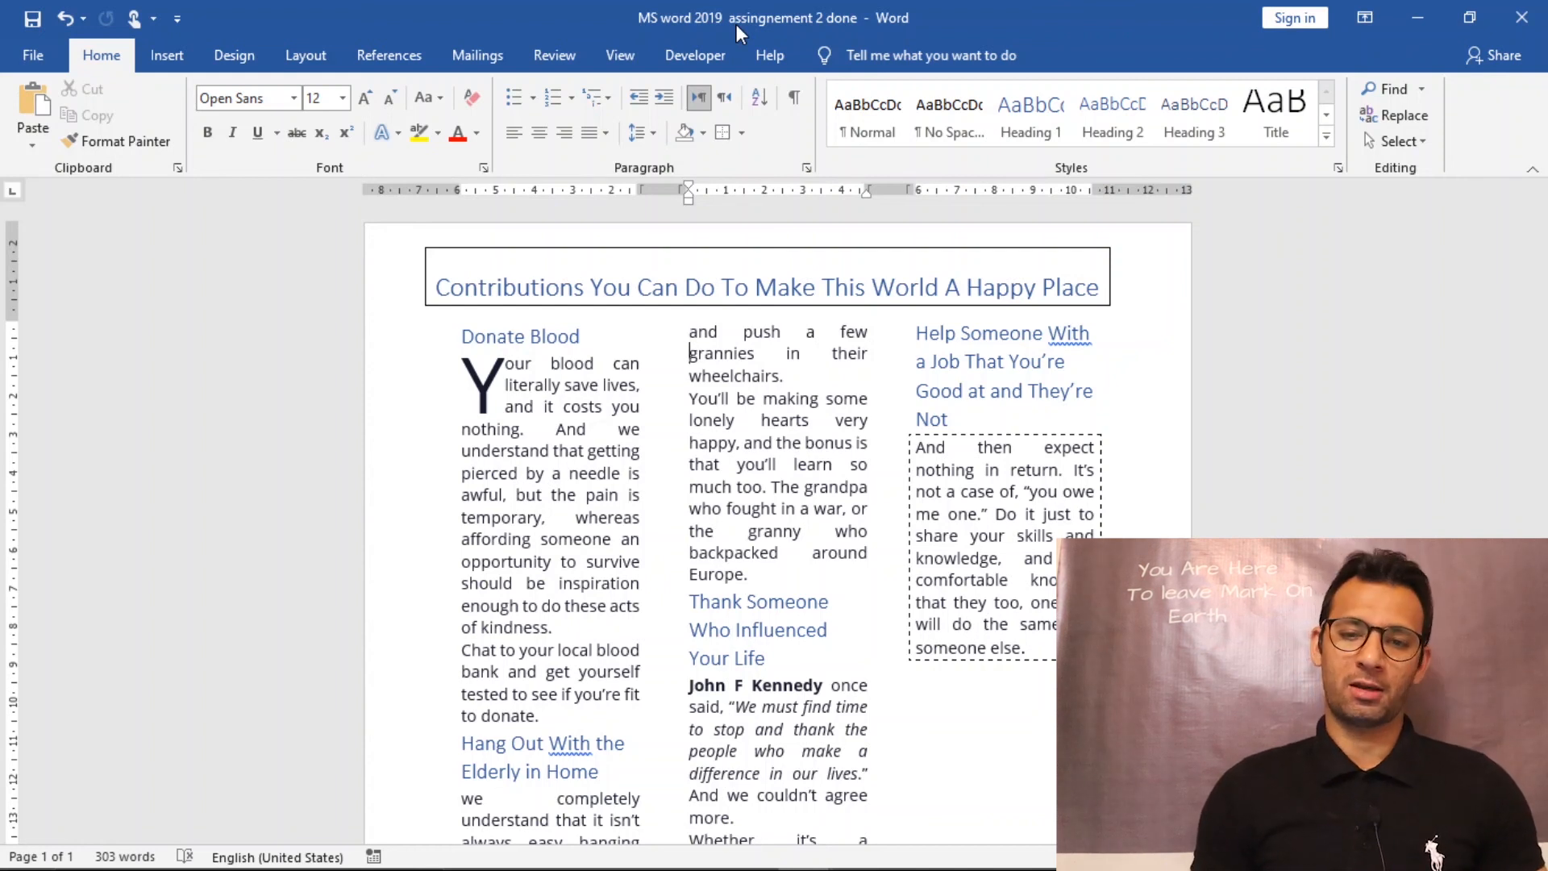
{"action": "left_click", "coordinate": [1421, 14]}
{"action": "left_click", "coordinate": [1041, 861]}
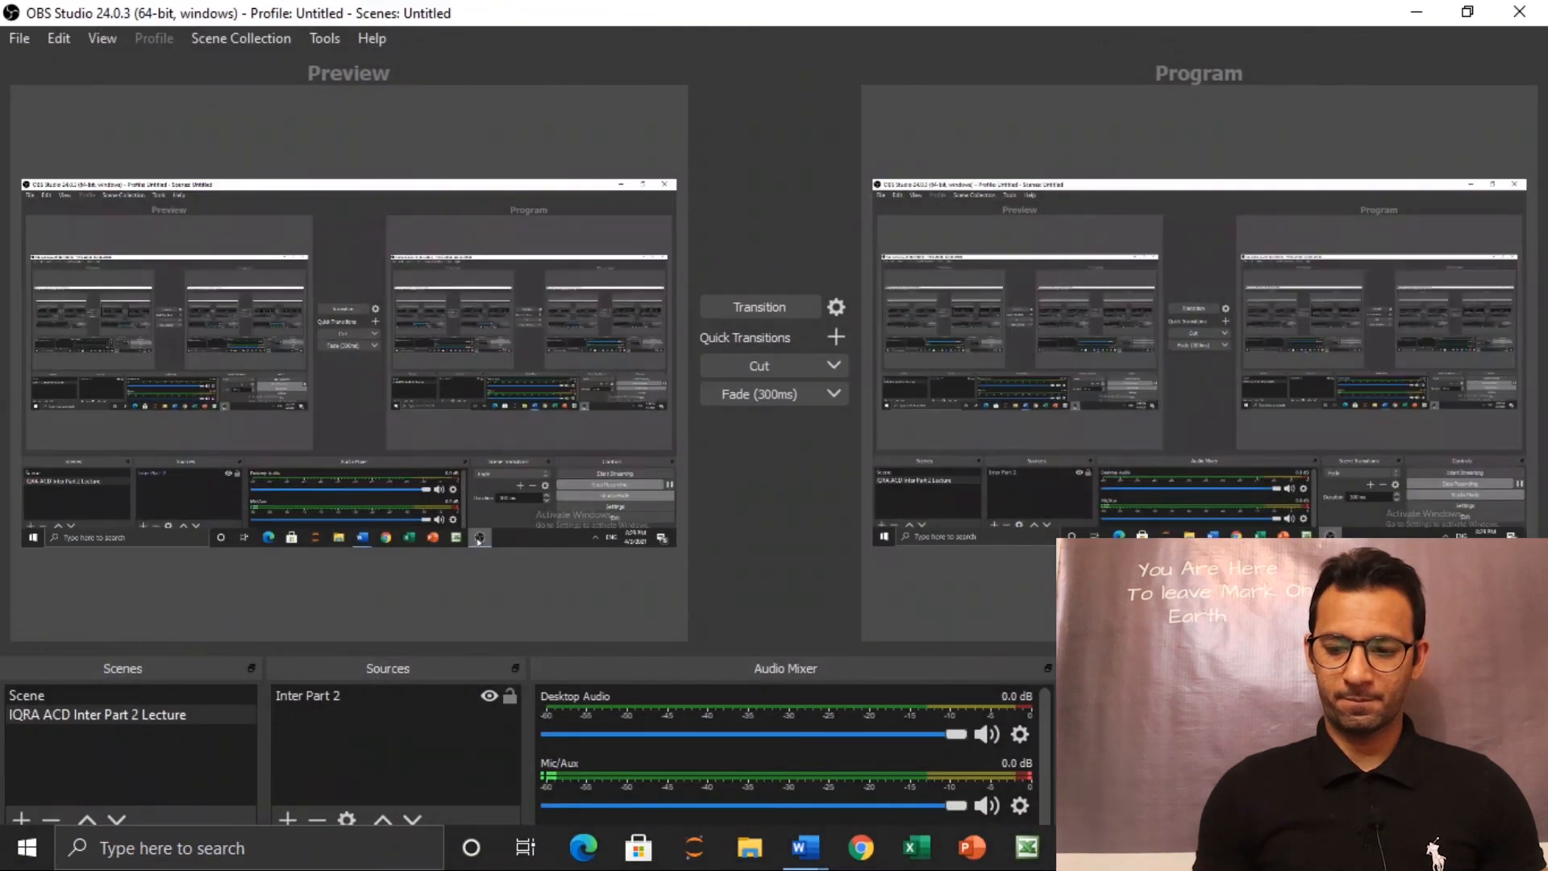